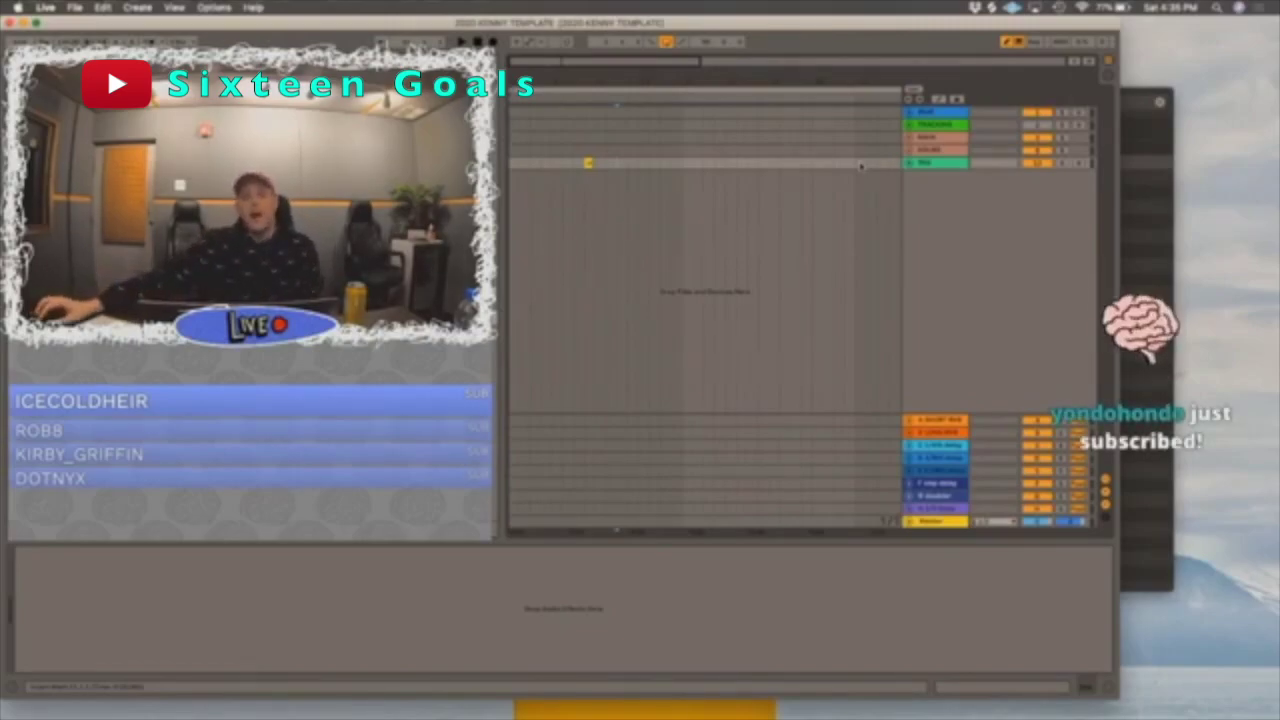
# - Unfold the two salmon-coloured vocal group tracks to show their group controls and nested verse and hook tracks
pyautogui.click(921, 138)
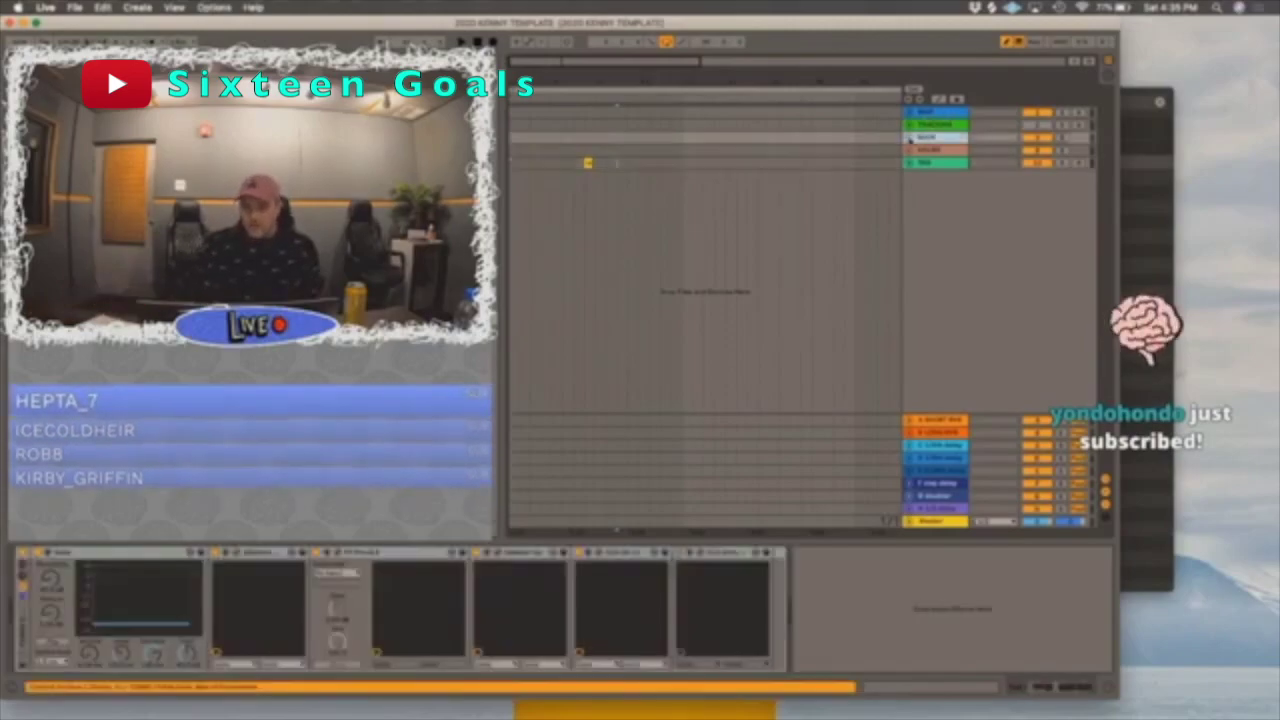
pyautogui.click(909, 139)
pyautogui.click(908, 259)
pyautogui.click(928, 272)
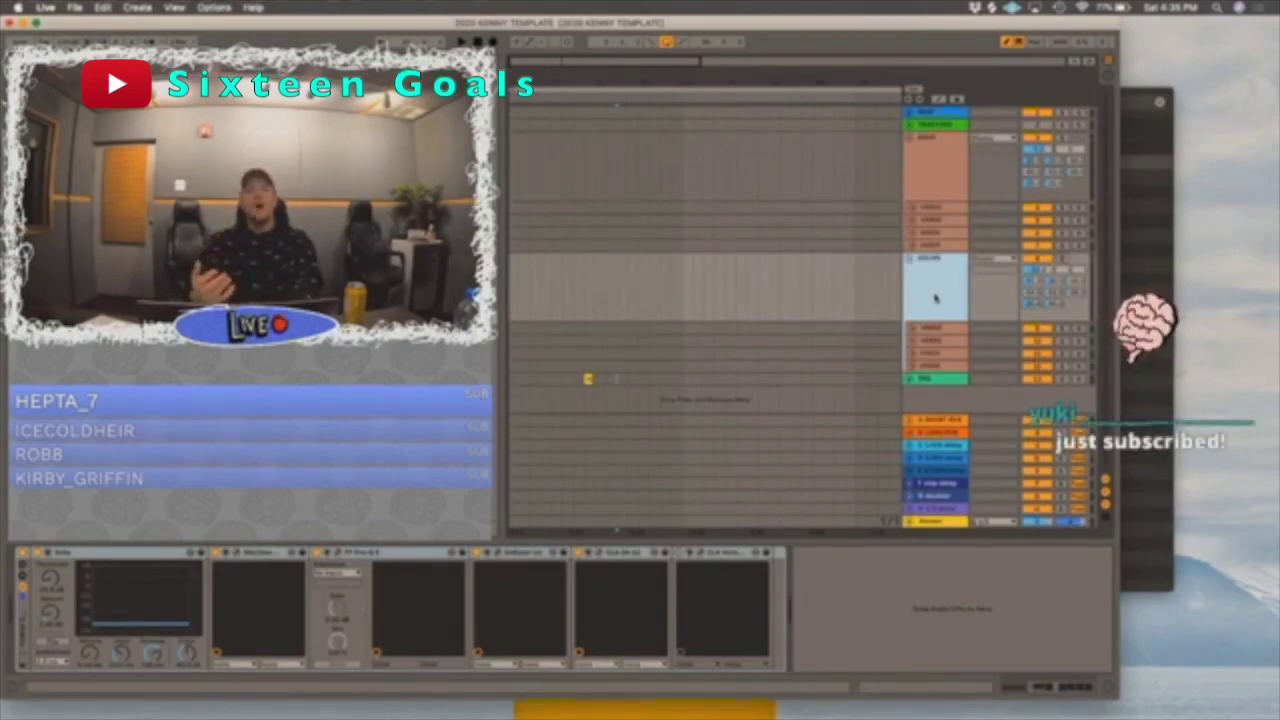
# - Try duplicating the first vocal group track and compare the two existing vocal groups
pyautogui.click(934, 148)
pyautogui.press('super+d')
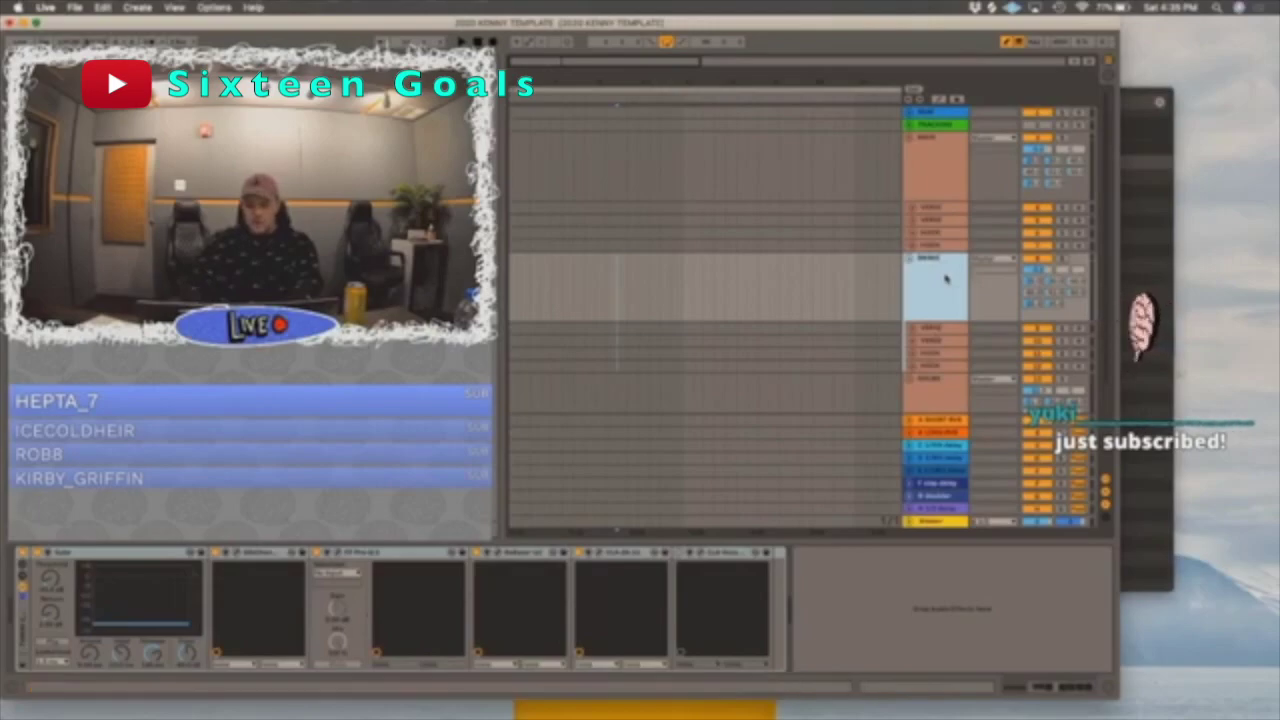
pyautogui.click(951, 177)
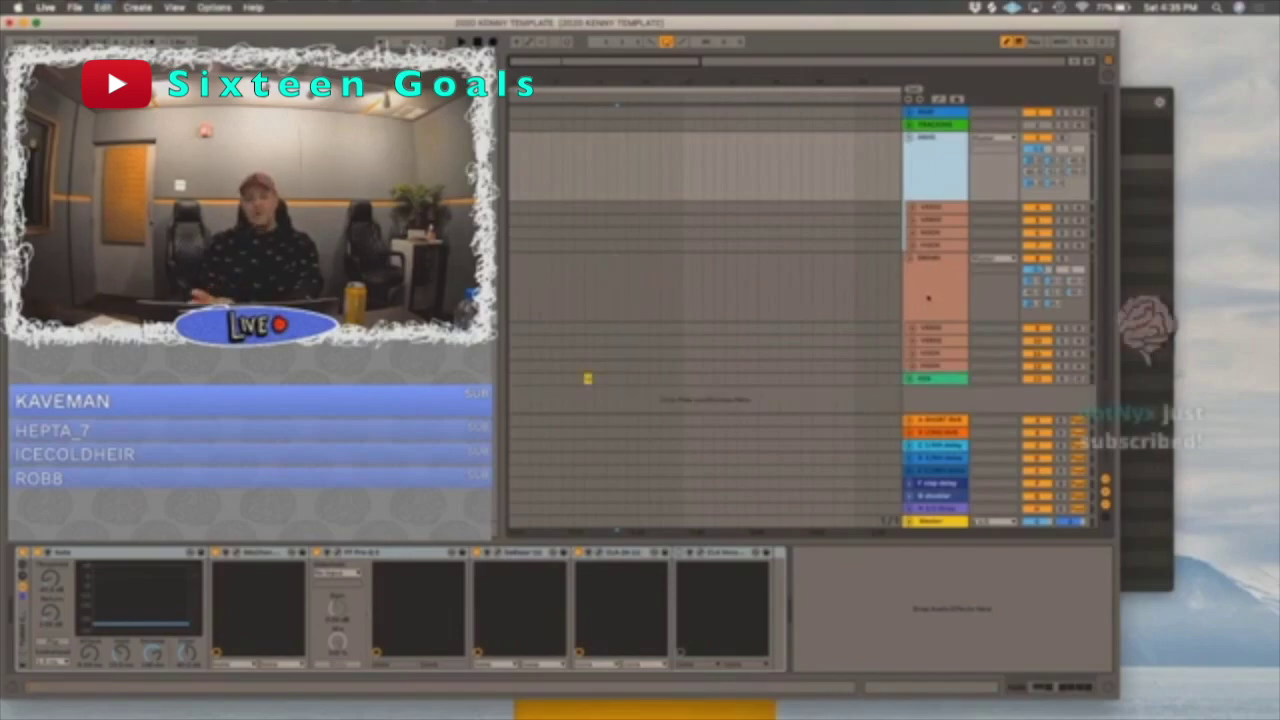
pyautogui.click(927, 297)
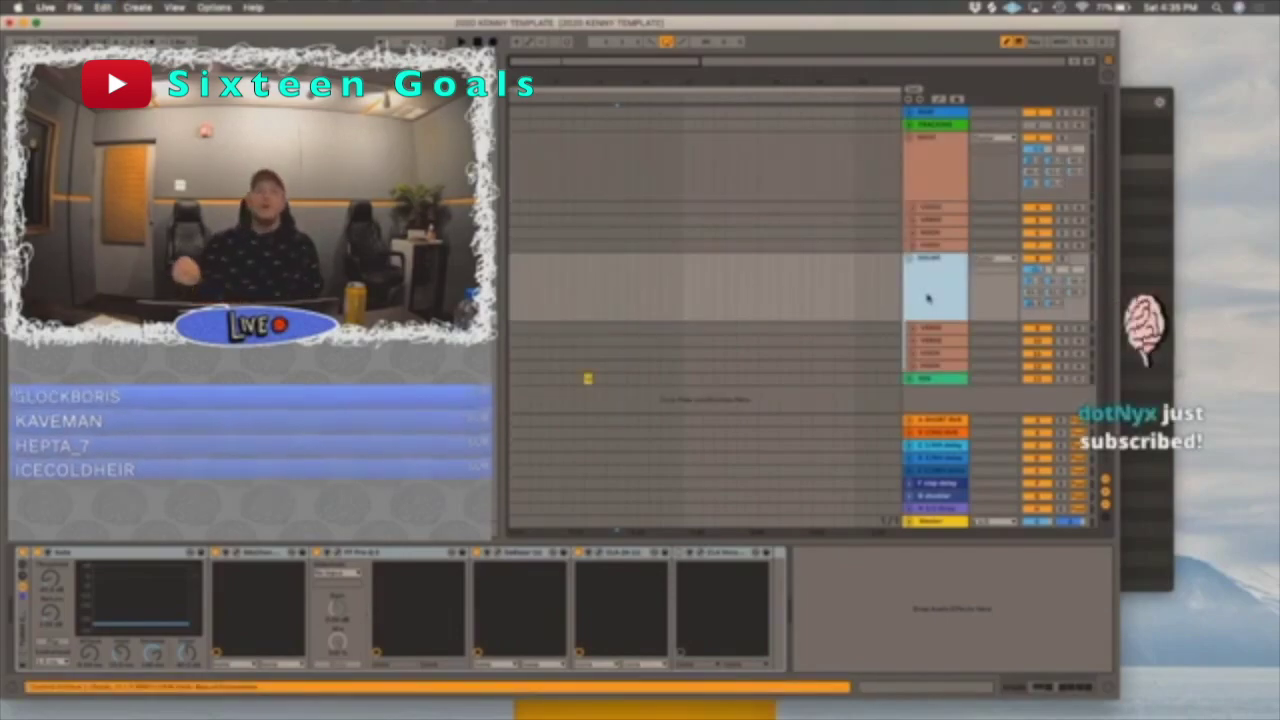
pyautogui.click(940, 162)
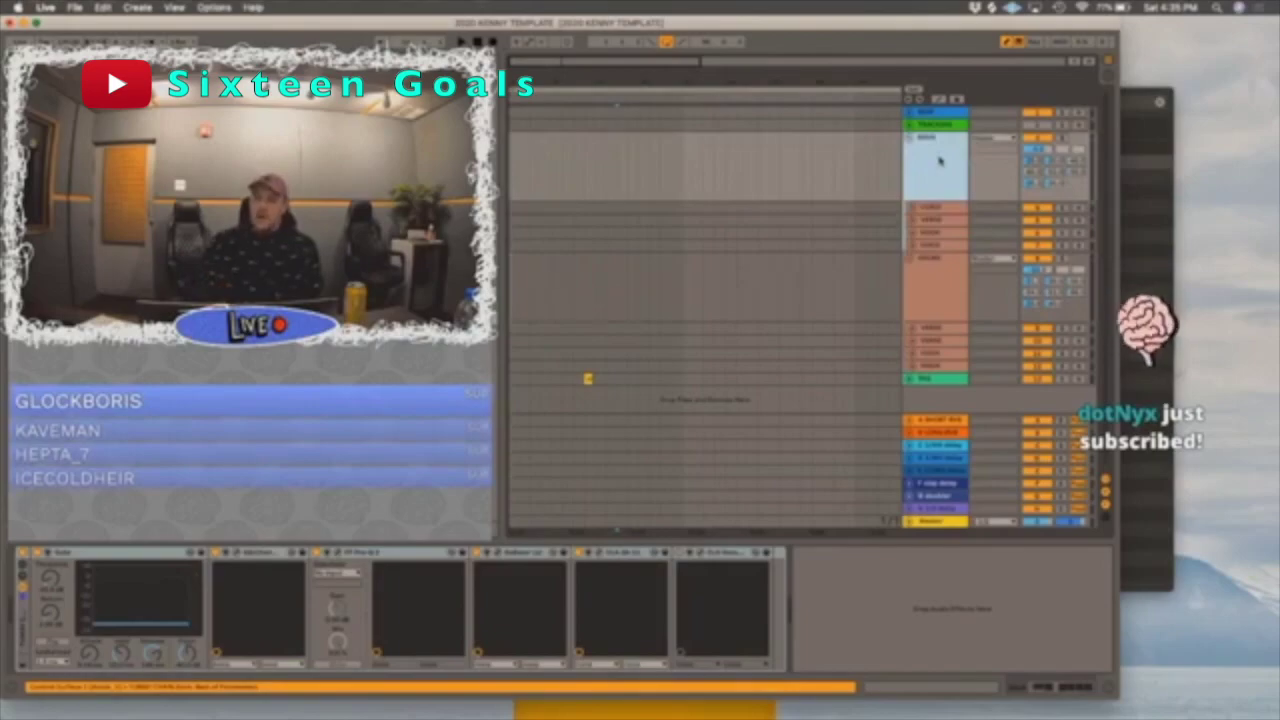
# - Unfold the TRACKING and BEAT tracks to show their routing and mixer controls
pyautogui.click(922, 117)
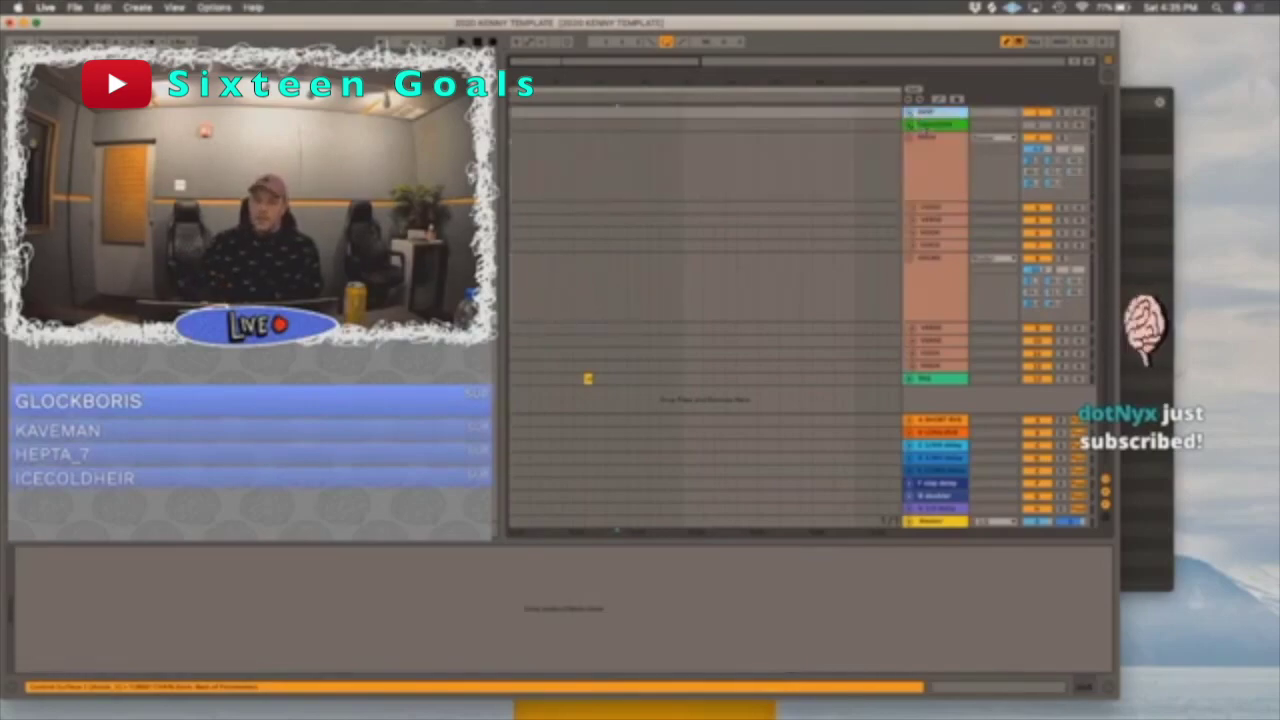
pyautogui.click(926, 126)
pyautogui.click(909, 126)
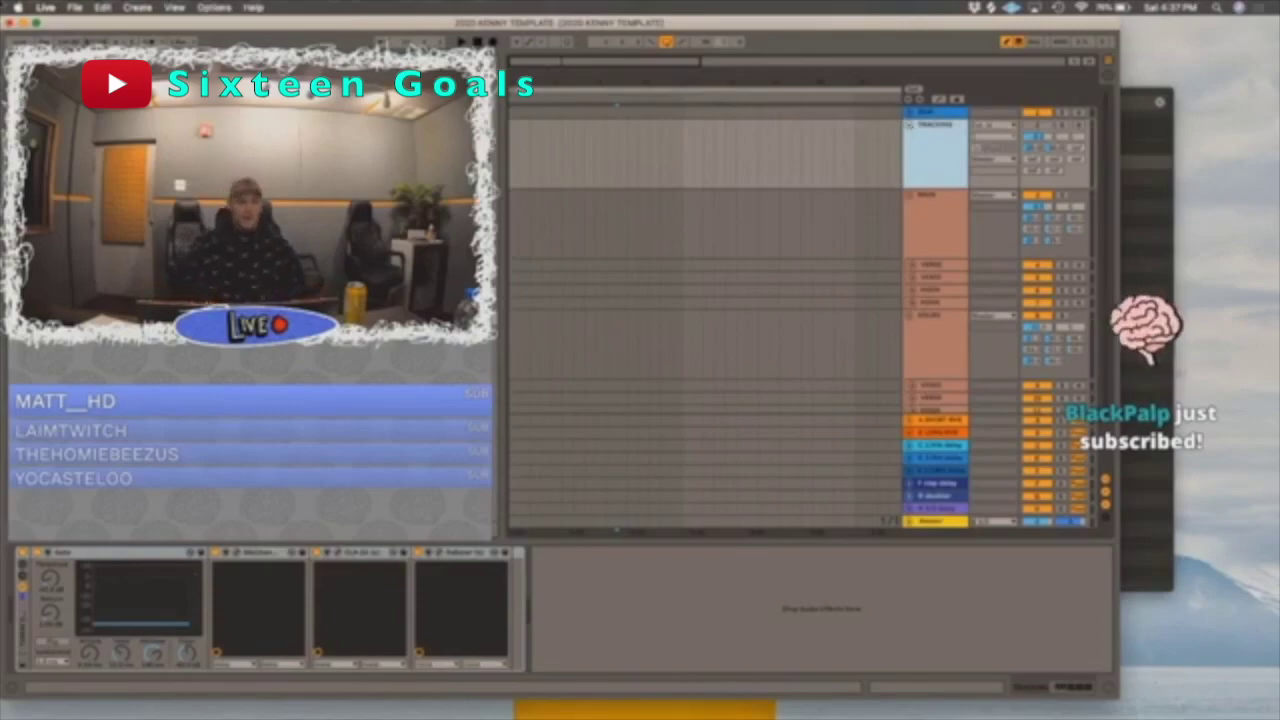
pyautogui.click(36, 23)
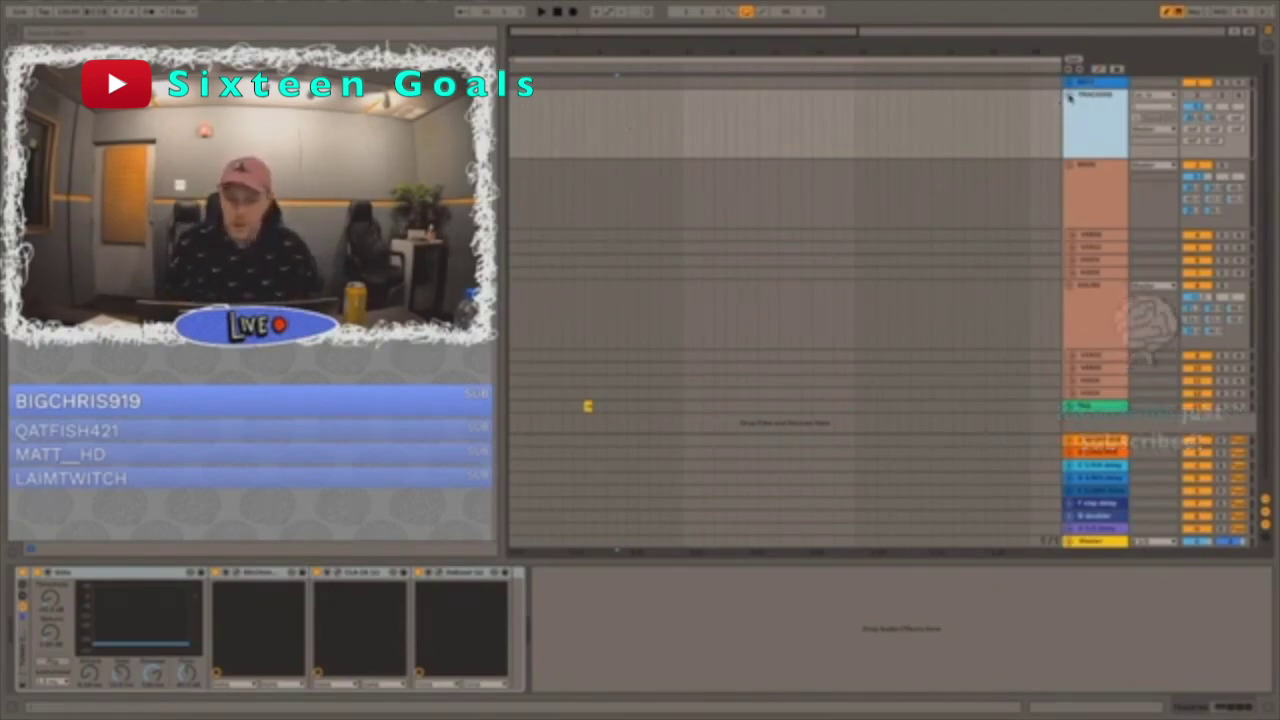
pyautogui.click(1069, 84)
pyautogui.click(1097, 90)
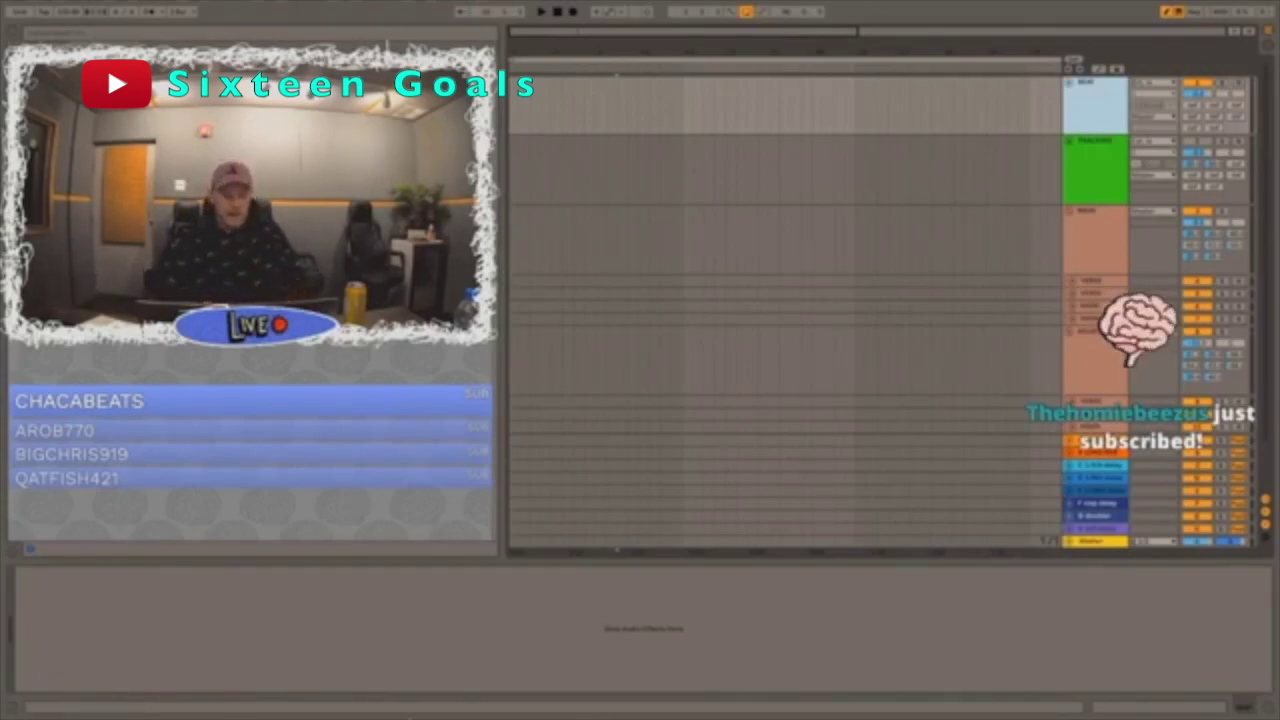
pyautogui.moveTo(657, 3)
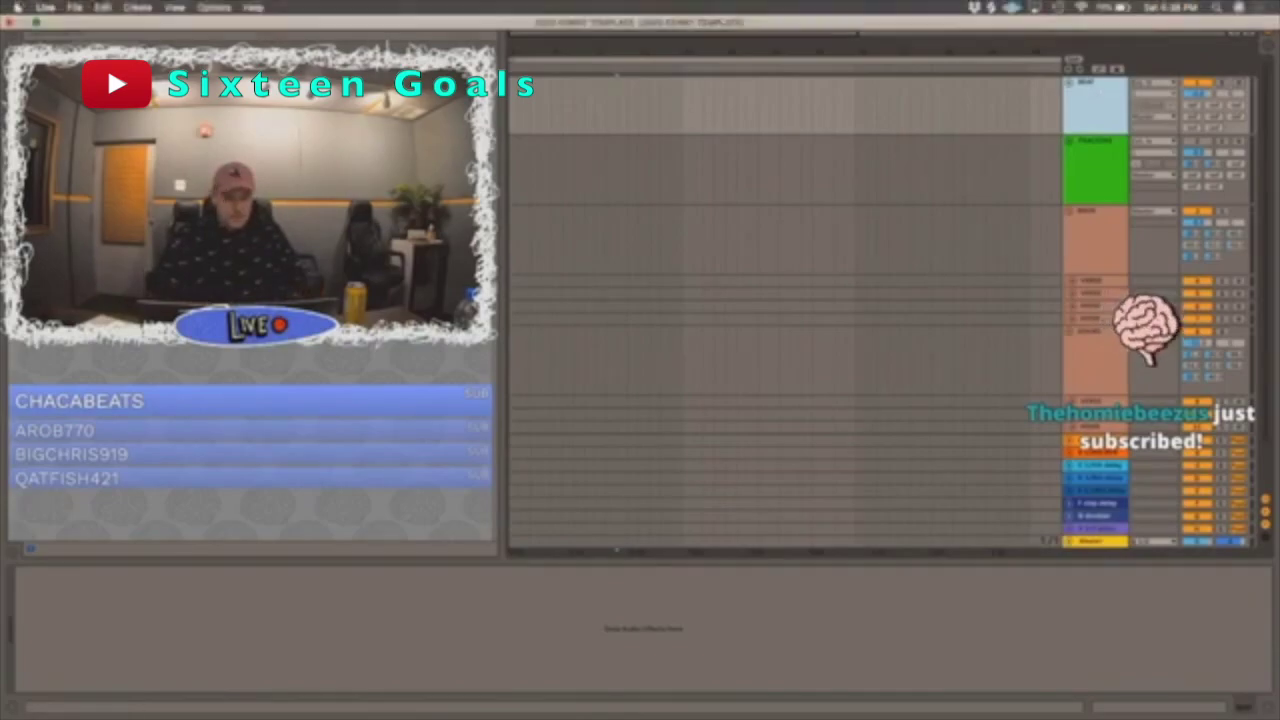
pyautogui.click(38, 22)
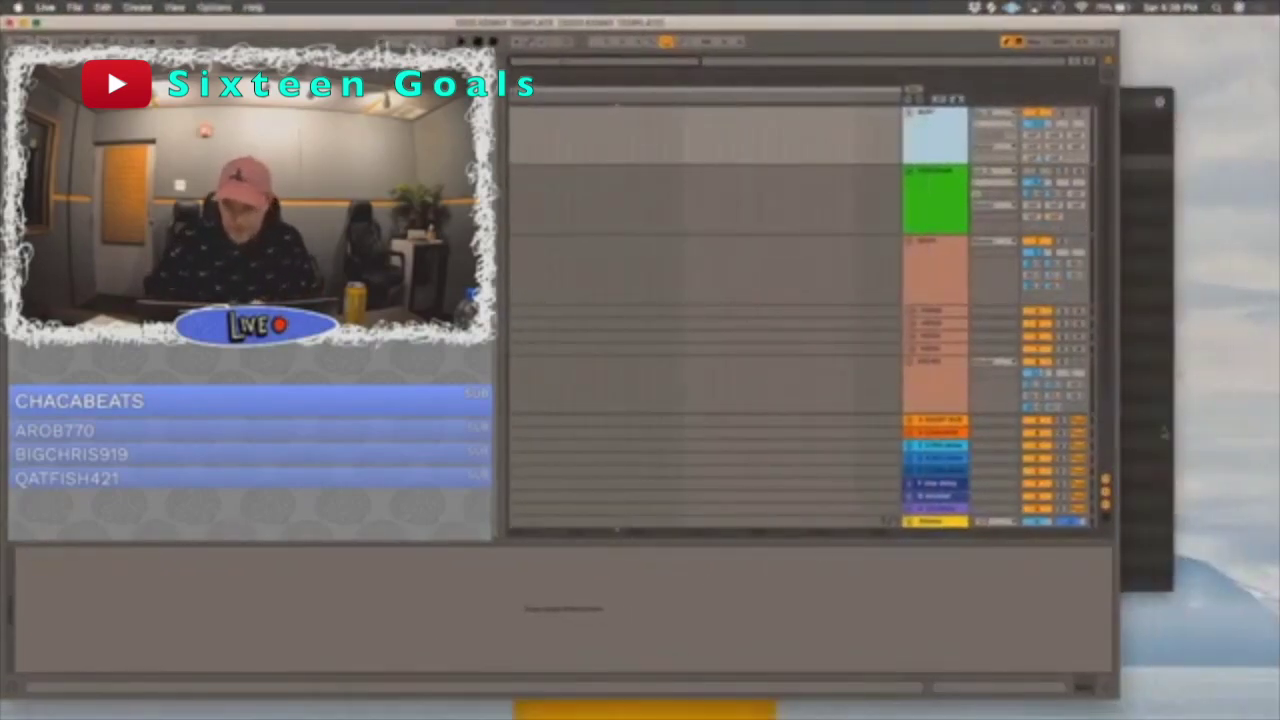
# - Switch to iTunes, clear the library search and place a beat from the library at the start of the BEAT track
pyautogui.click(1137, 130)
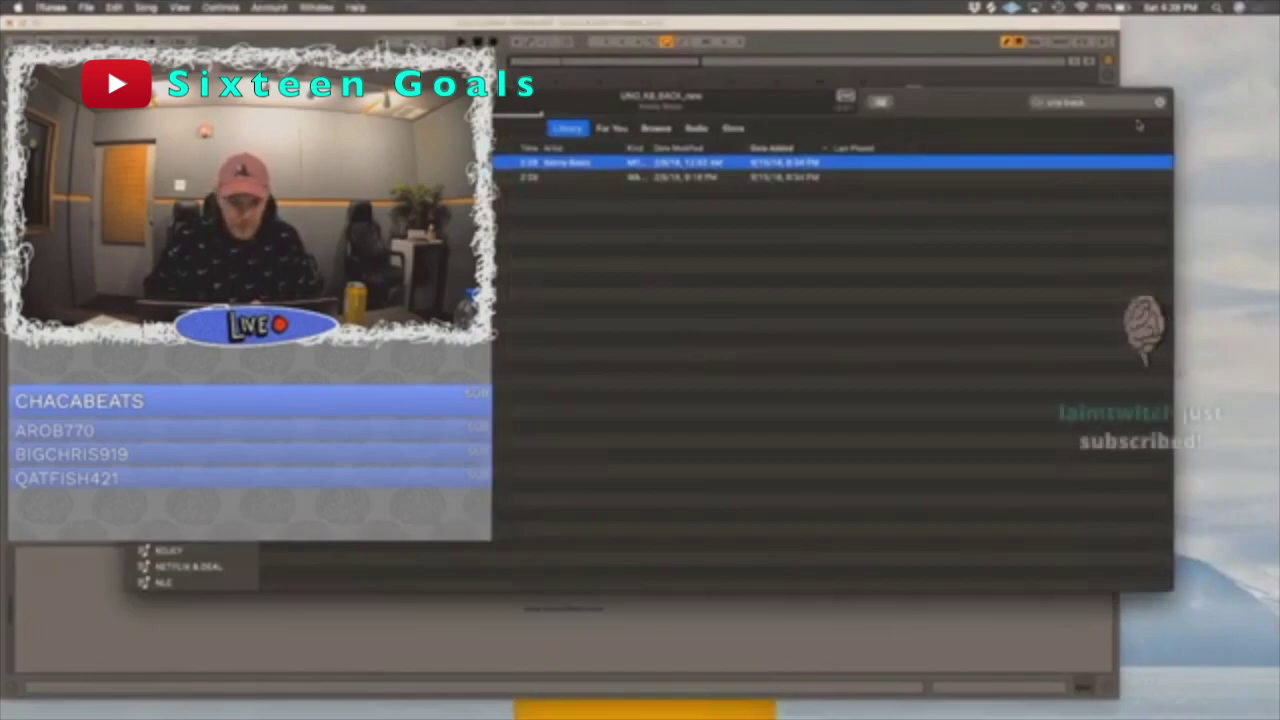
pyautogui.moveTo(371, 704)
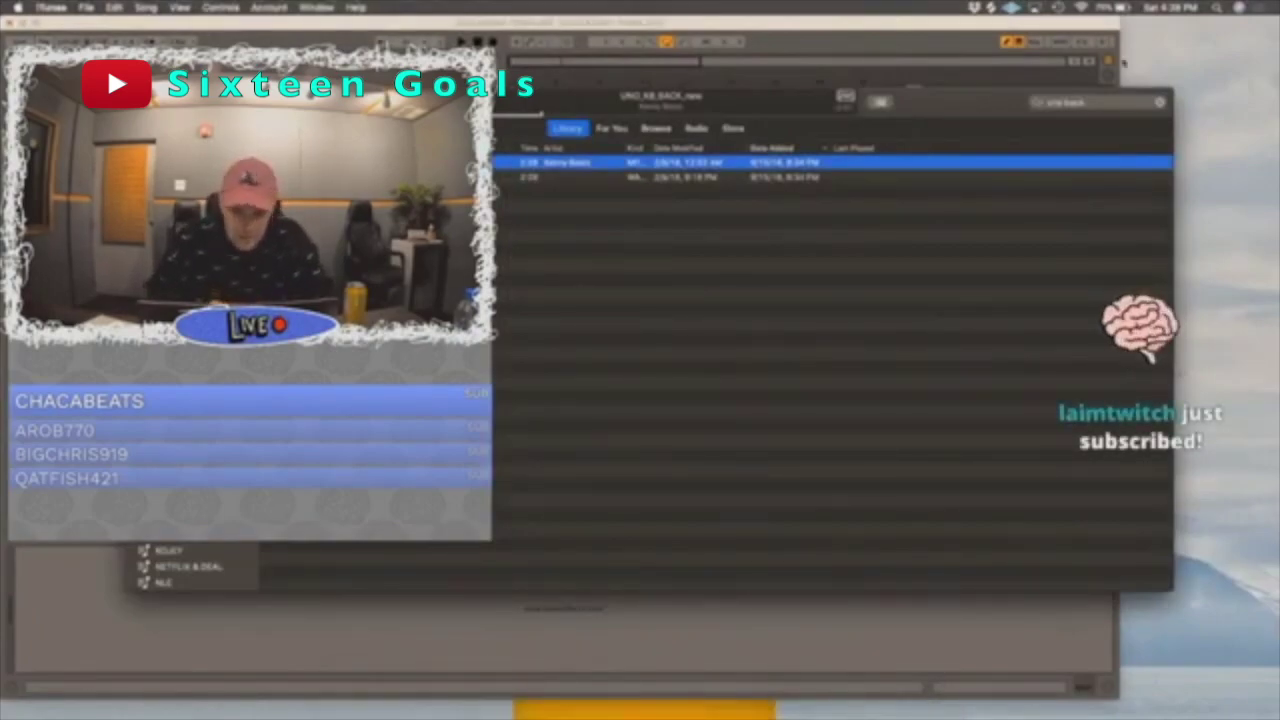
pyautogui.click(1105, 104)
pyautogui.press('BackSpace')
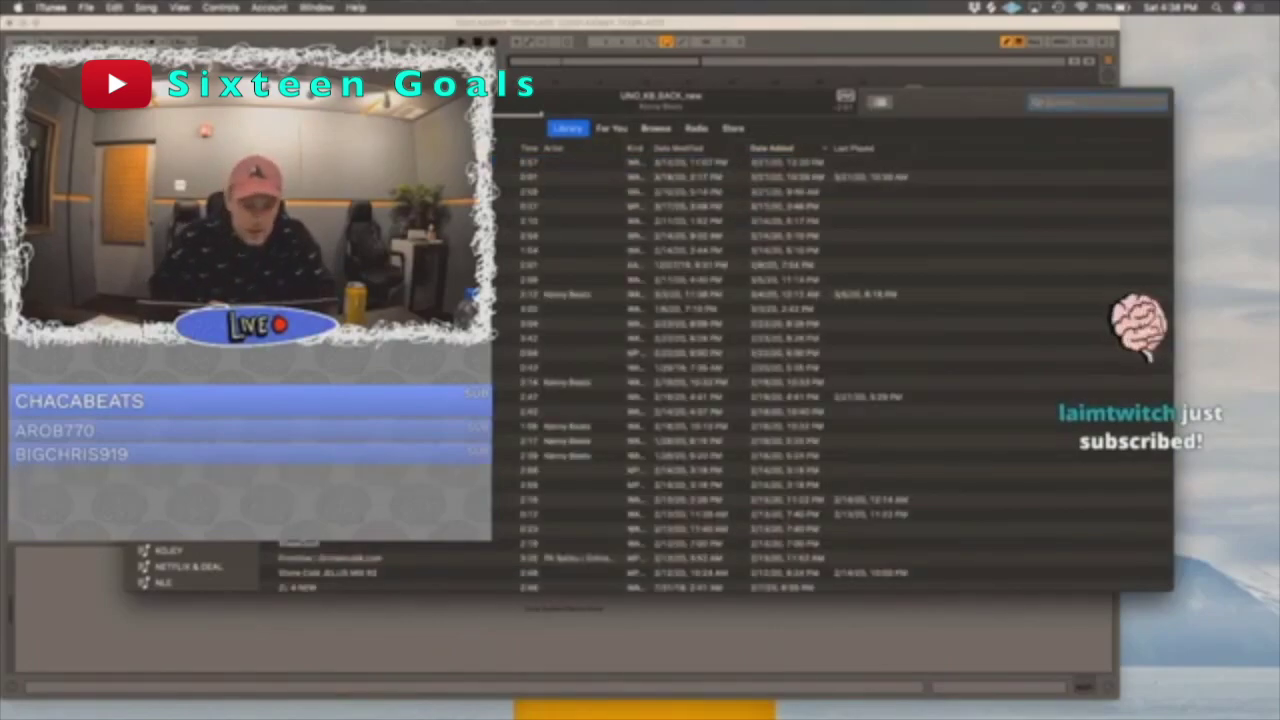
pyautogui.moveTo(290, 94); pyautogui.dragTo(619, 277)
pyautogui.moveTo(650, 400); pyautogui.dragTo(557, 110)
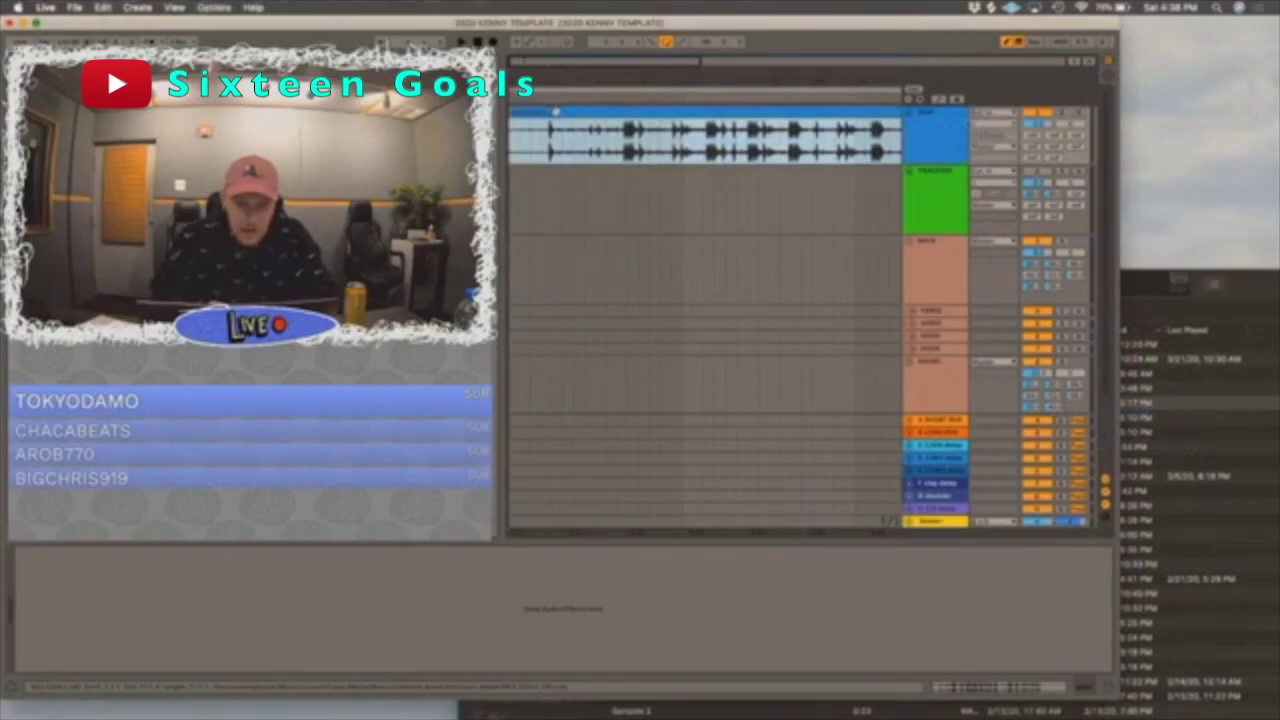
# - Set the project tempo for the imported beat and play the beat back with the system volume raised
pyautogui.click(68, 42)
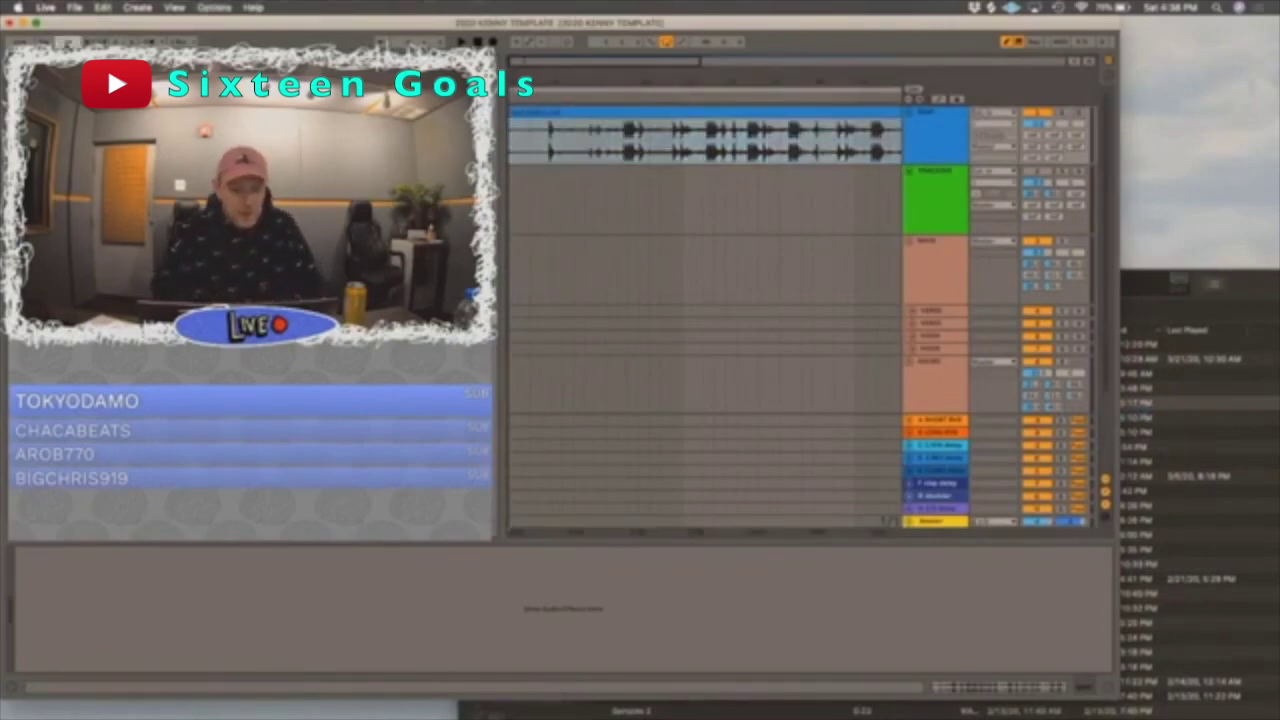
pyautogui.press('Return')
pyautogui.click(571, 115)
pyautogui.press('space')
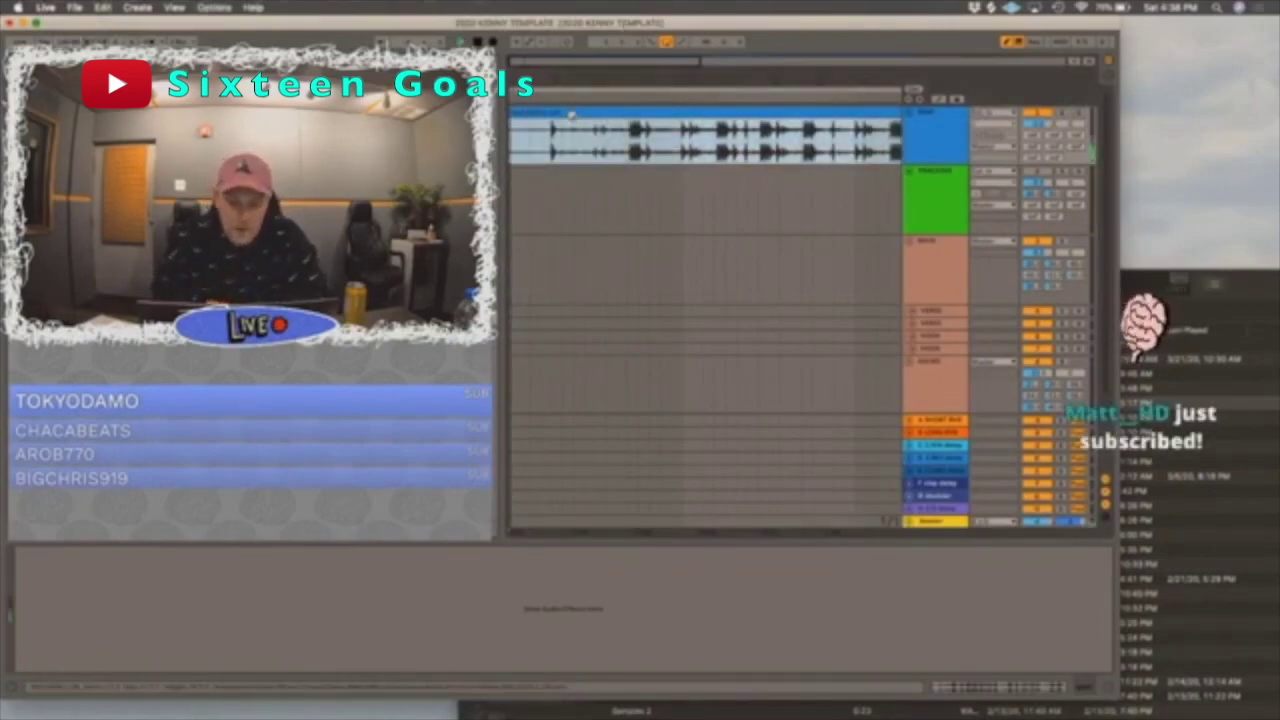
pyautogui.click(545, 150)
pyautogui.press('space')
pyautogui.press('space')
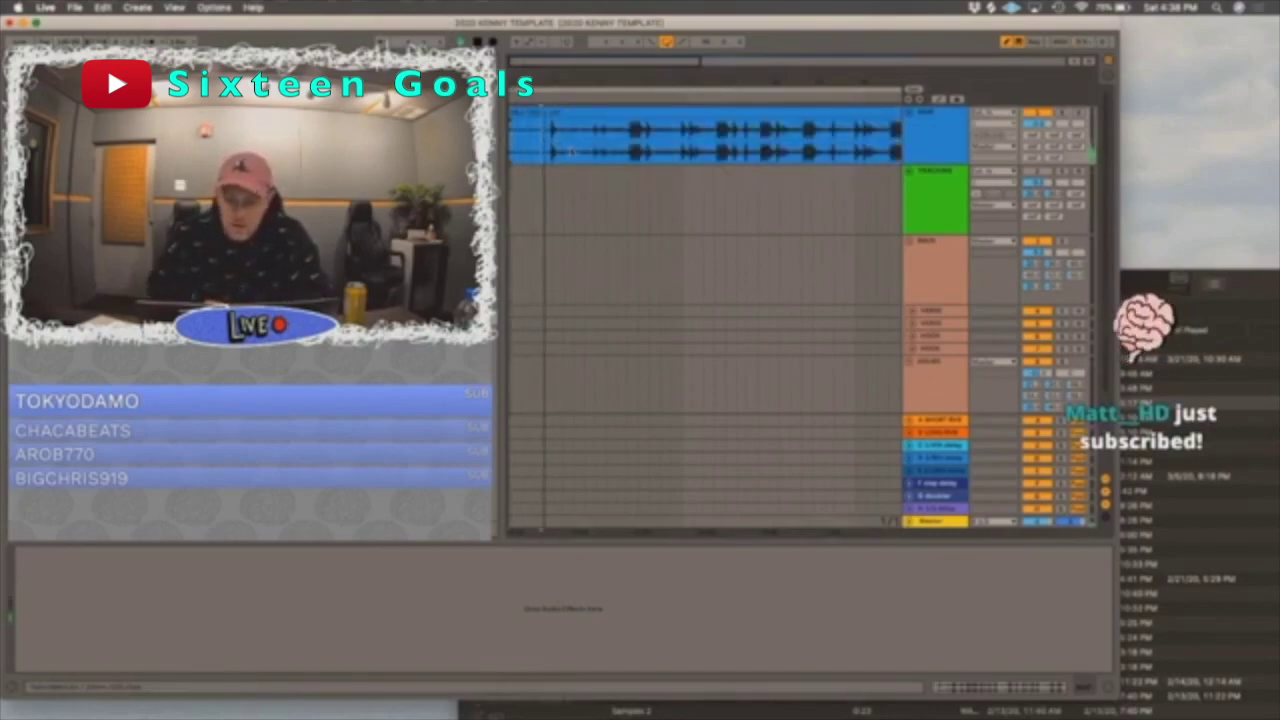
pyautogui.press('XF86AudioRaiseVolume')
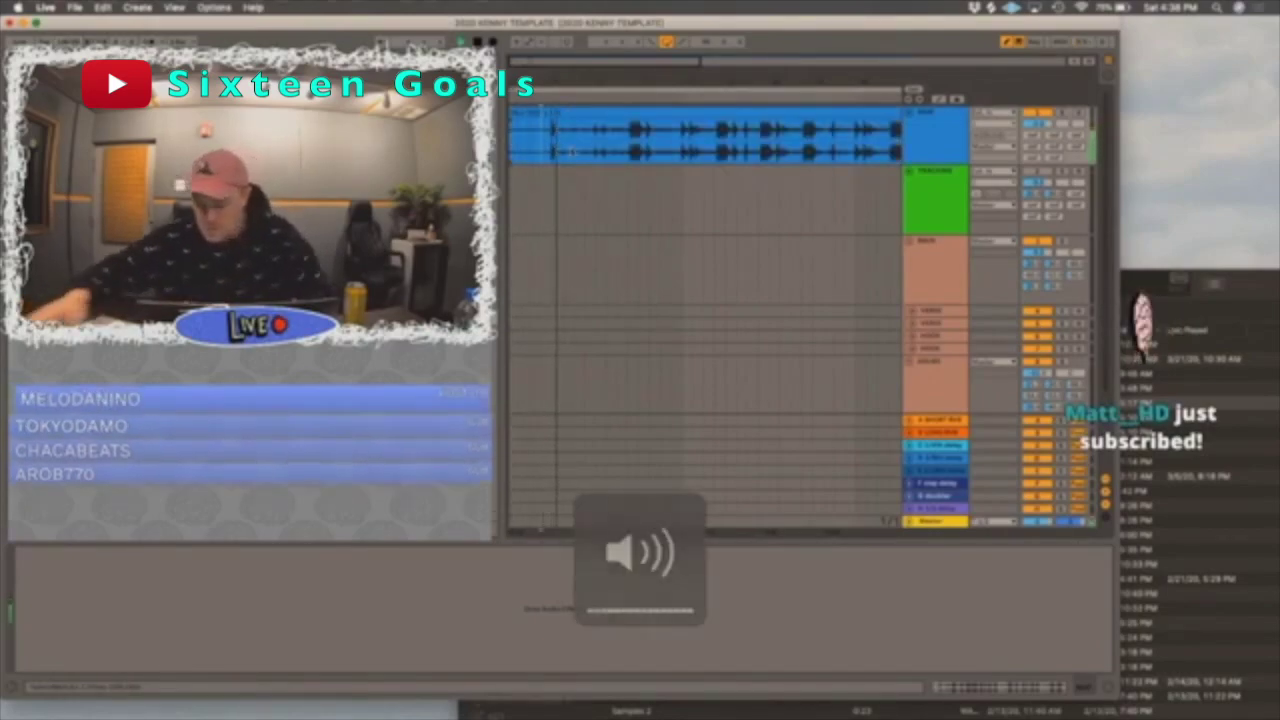
pyautogui.press('space')
# - Choose a different audio output device in the audio preferences
pyautogui.click(45, 7)
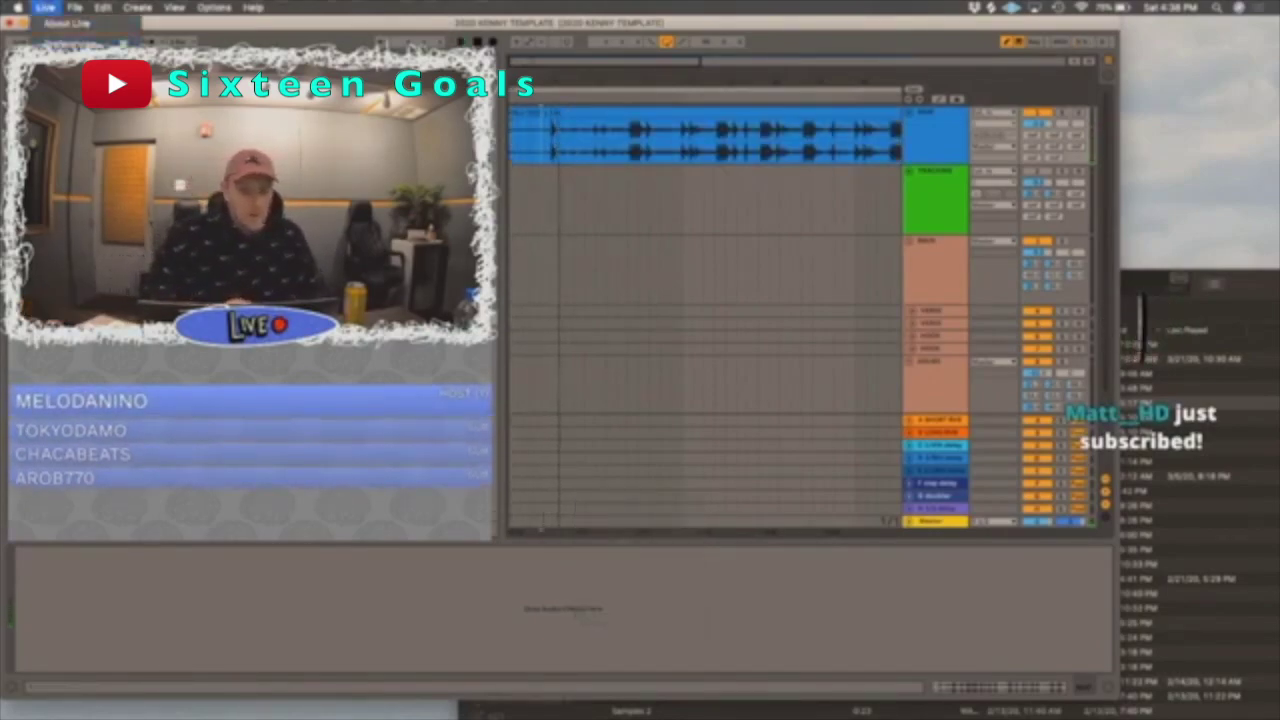
pyautogui.click(56, 43)
pyautogui.click(638, 229)
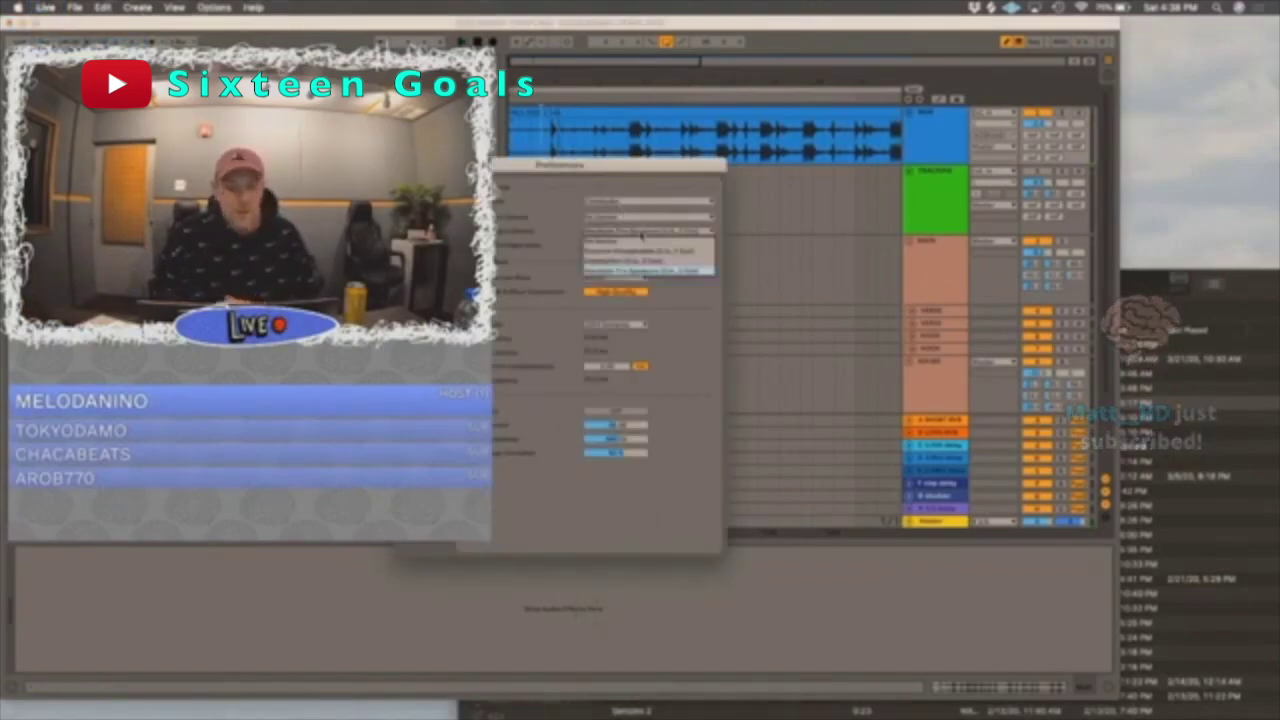
pyautogui.click(641, 258)
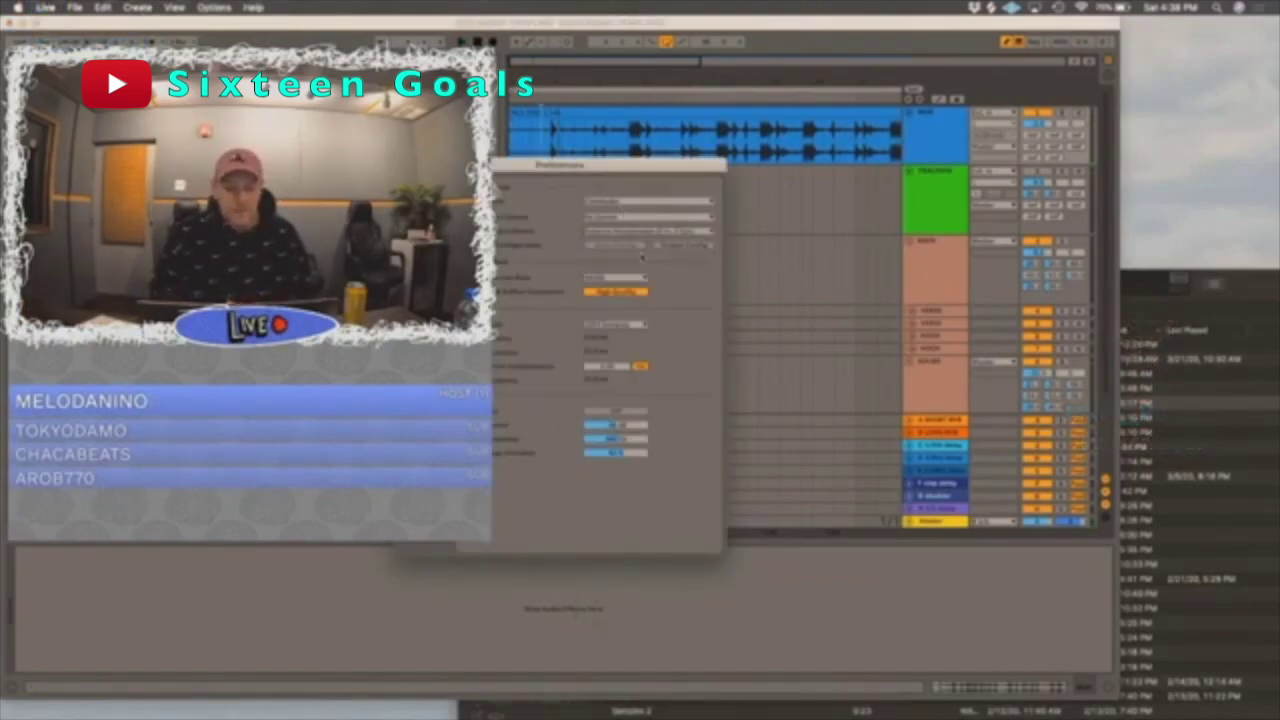
pyautogui.click(401, 164)
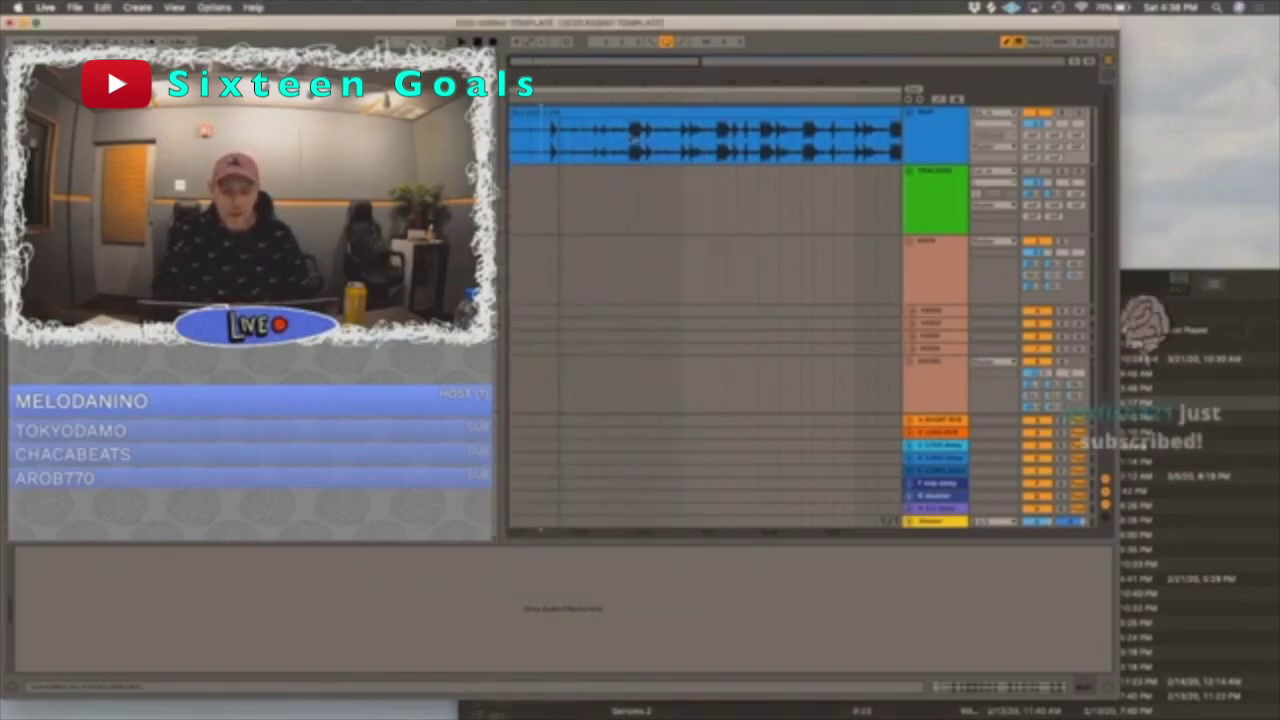
# - Fit the whole arrangement in view and play back the beat clip on the BEAT track
pyautogui.press('w')
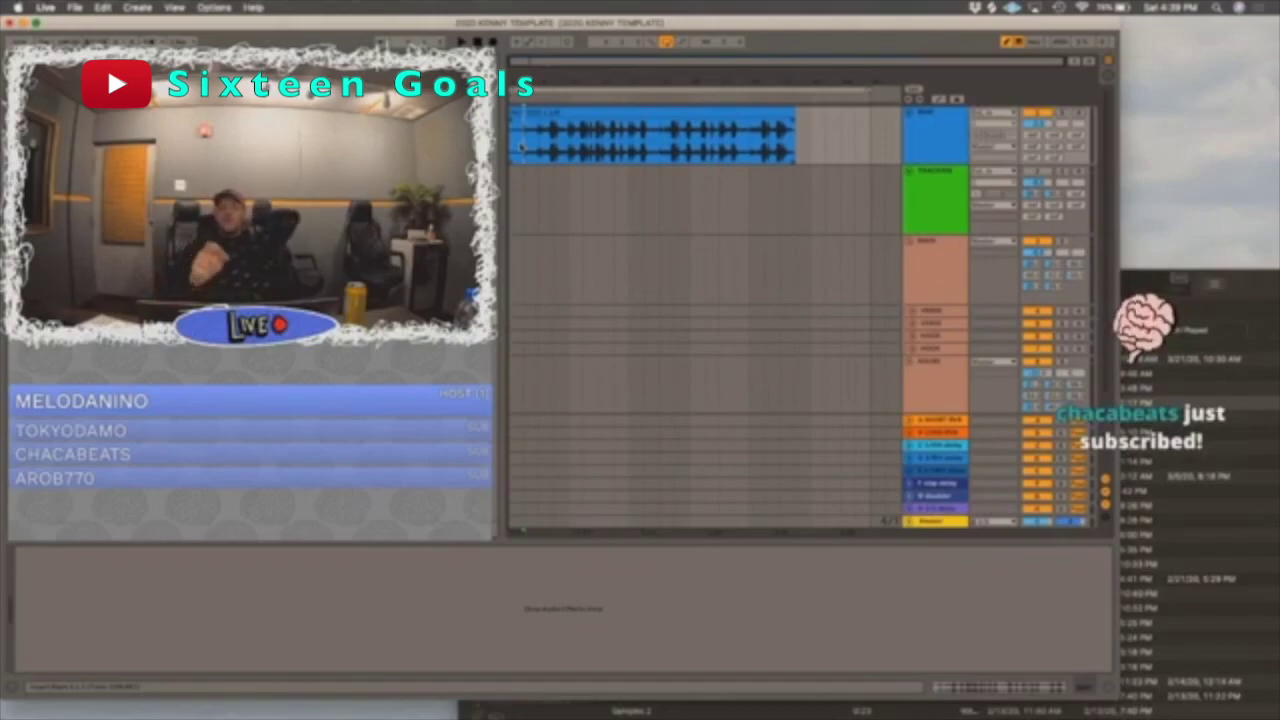
pyautogui.click(553, 256)
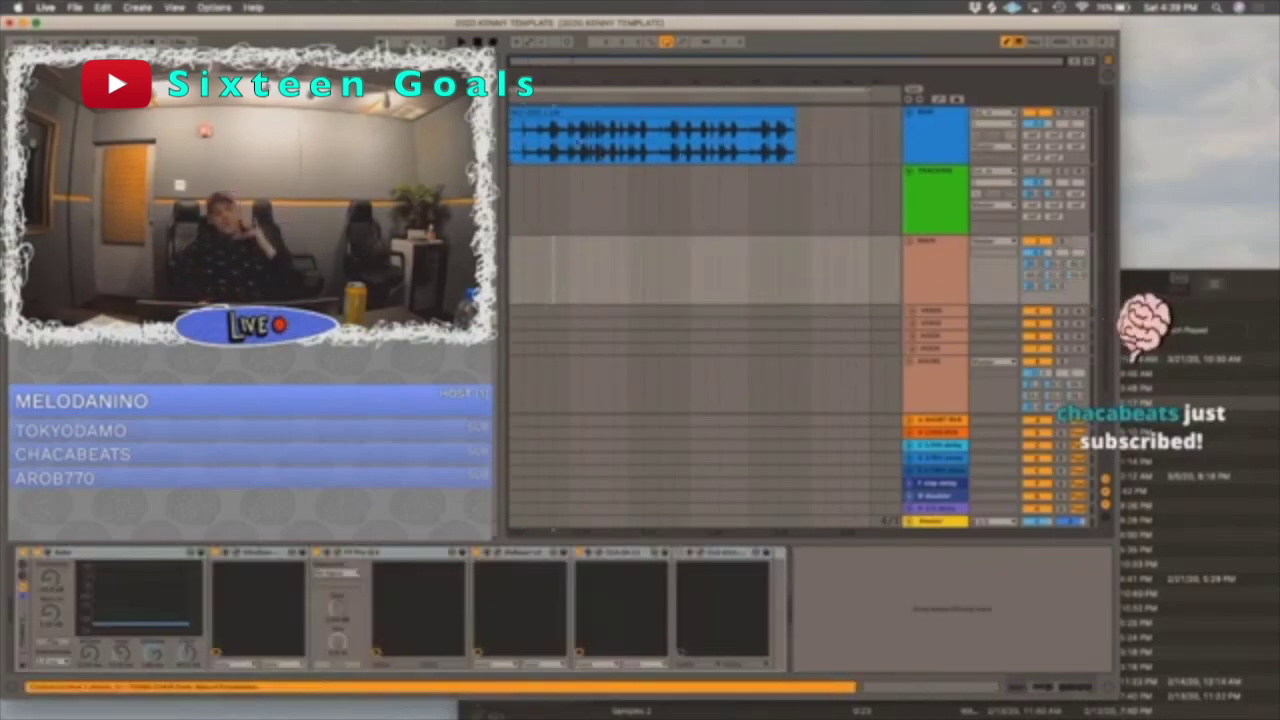
pyautogui.click(577, 145)
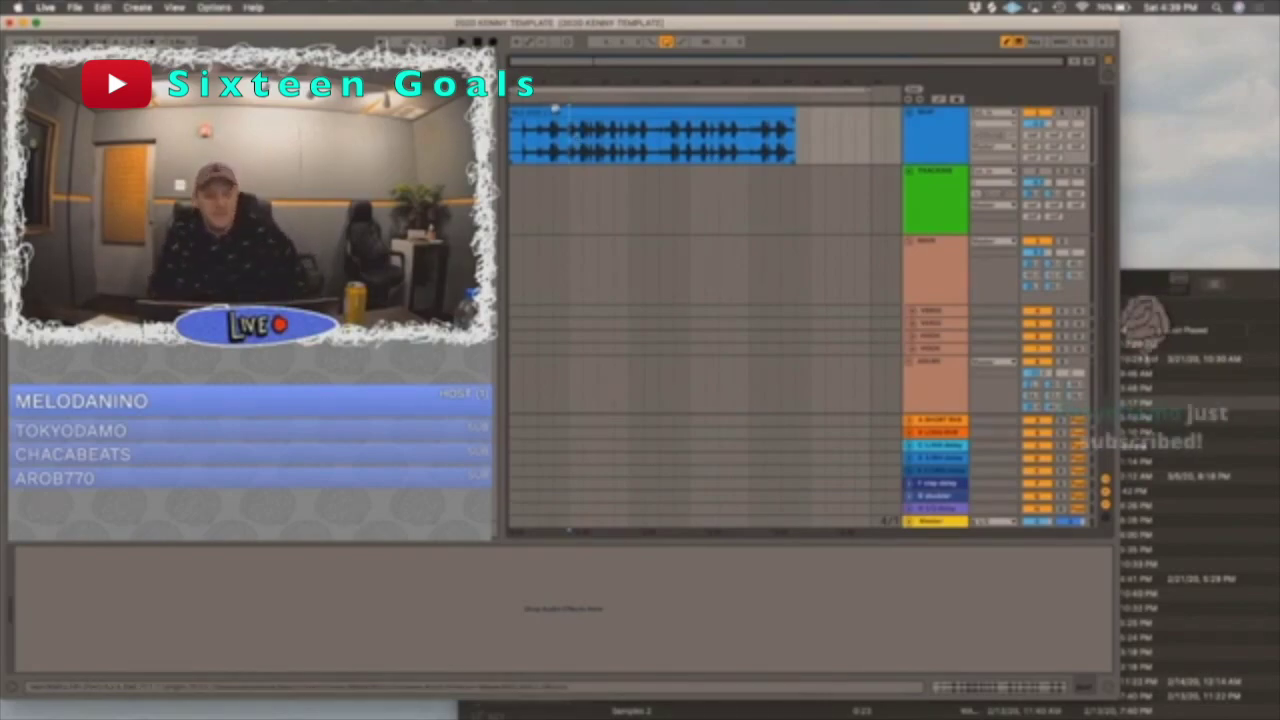
pyautogui.click(556, 109)
pyautogui.press('space')
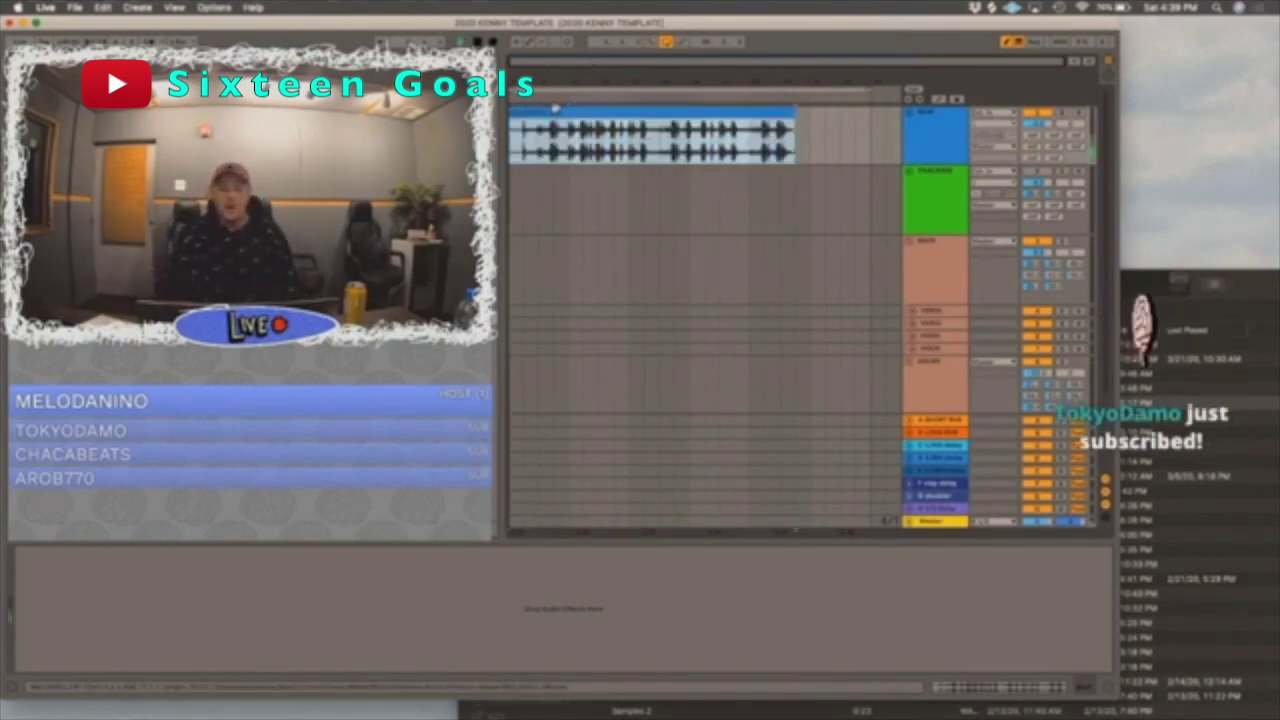
pyautogui.press('space')
pyautogui.click(640, 152)
# - Select the TRACKING track to show its device chain and place the insert marker at the beginning of its lane
pyautogui.click(948, 180)
pyautogui.click(946, 180)
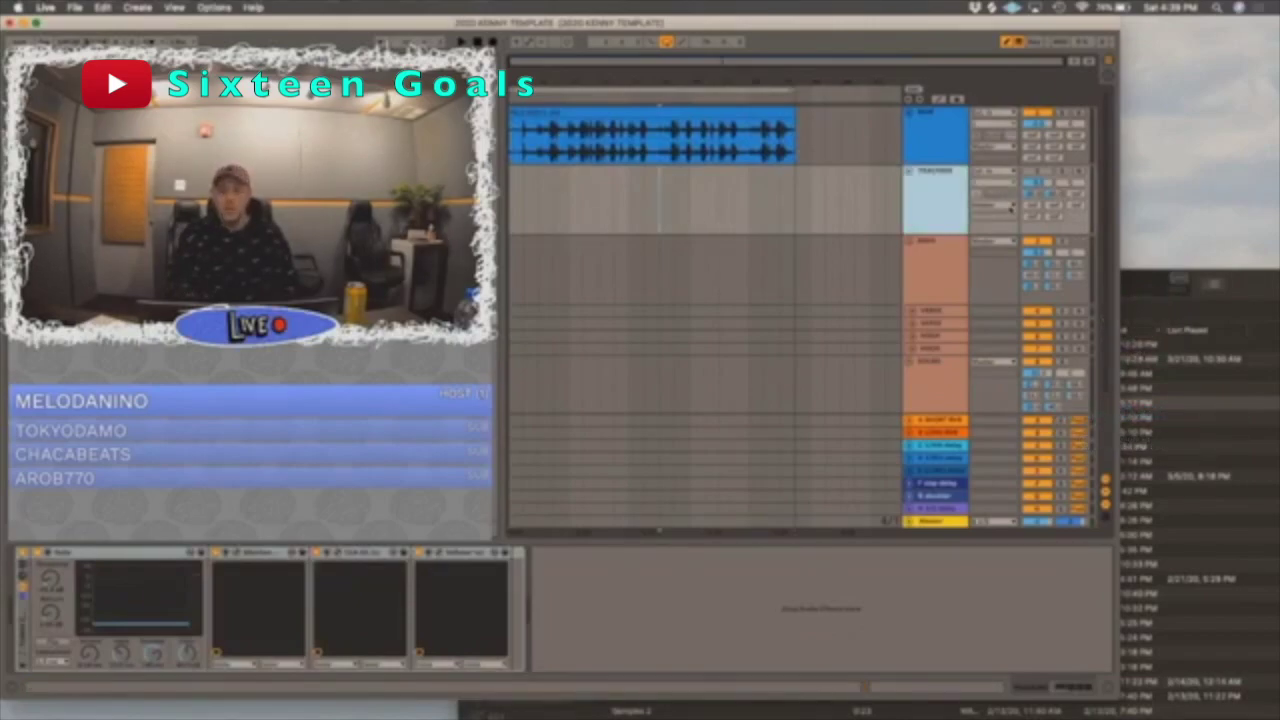
pyautogui.click(1044, 176)
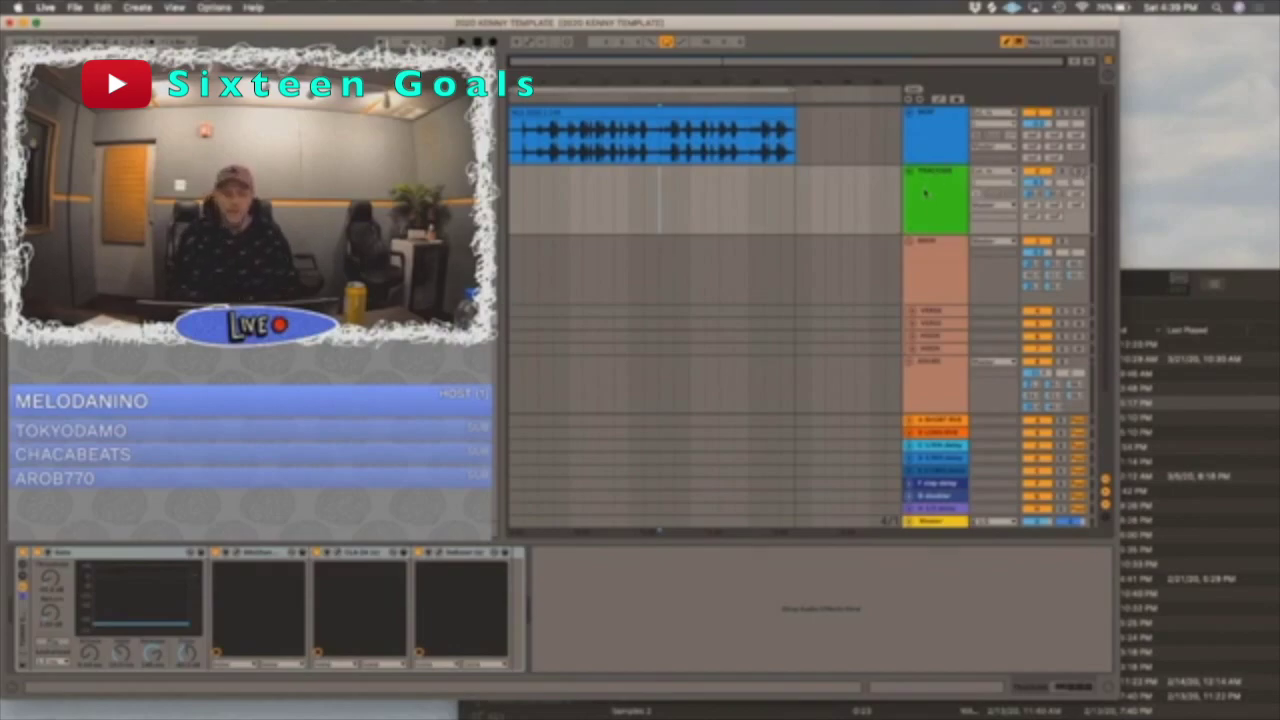
pyautogui.click(585, 181)
pyautogui.click(514, 192)
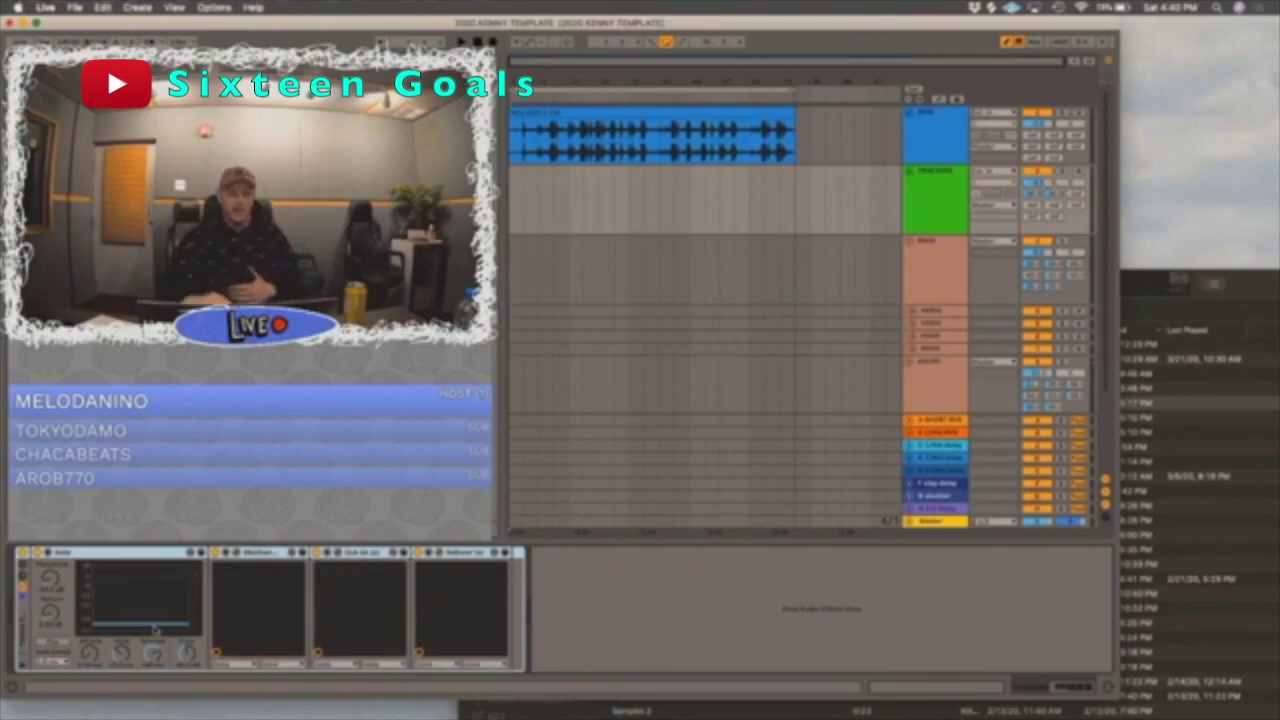
# - Examine the SSL E-Channel plug-in in the TRACKING track's chain and open the CLA-2A compressor's window
pyautogui.click(237, 552)
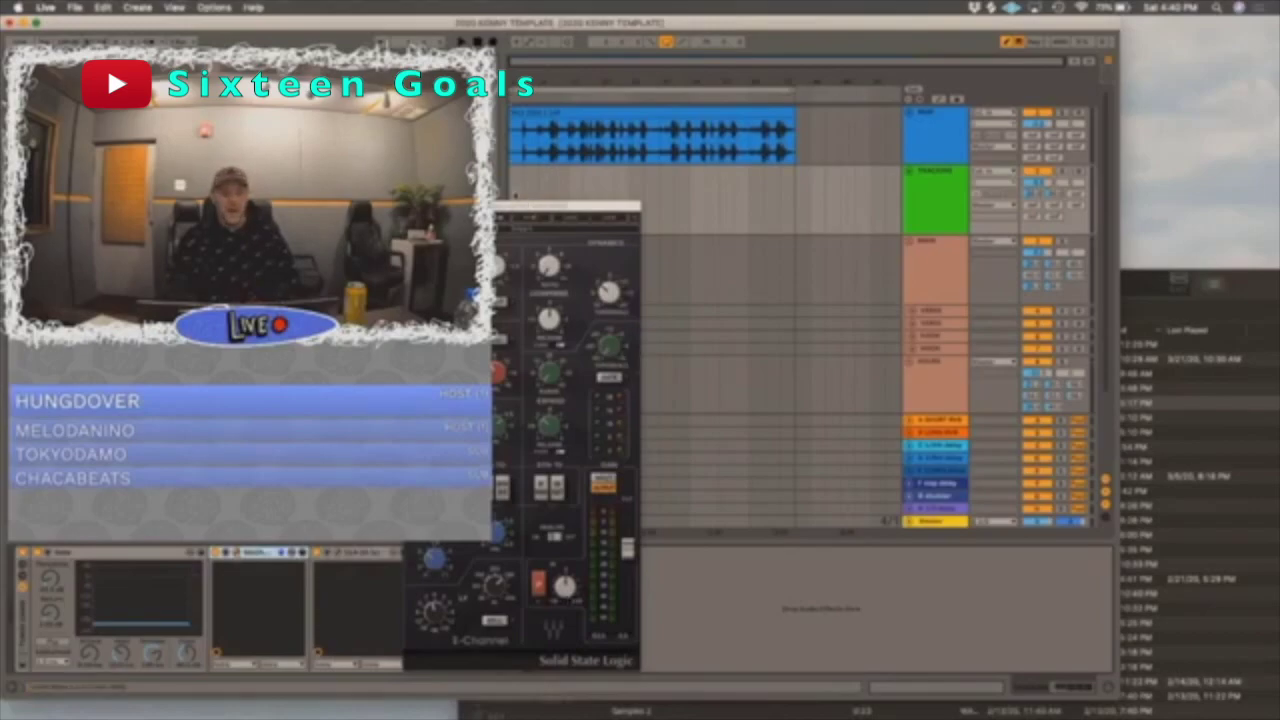
pyautogui.moveTo(514, 205); pyautogui.dragTo(624, 174)
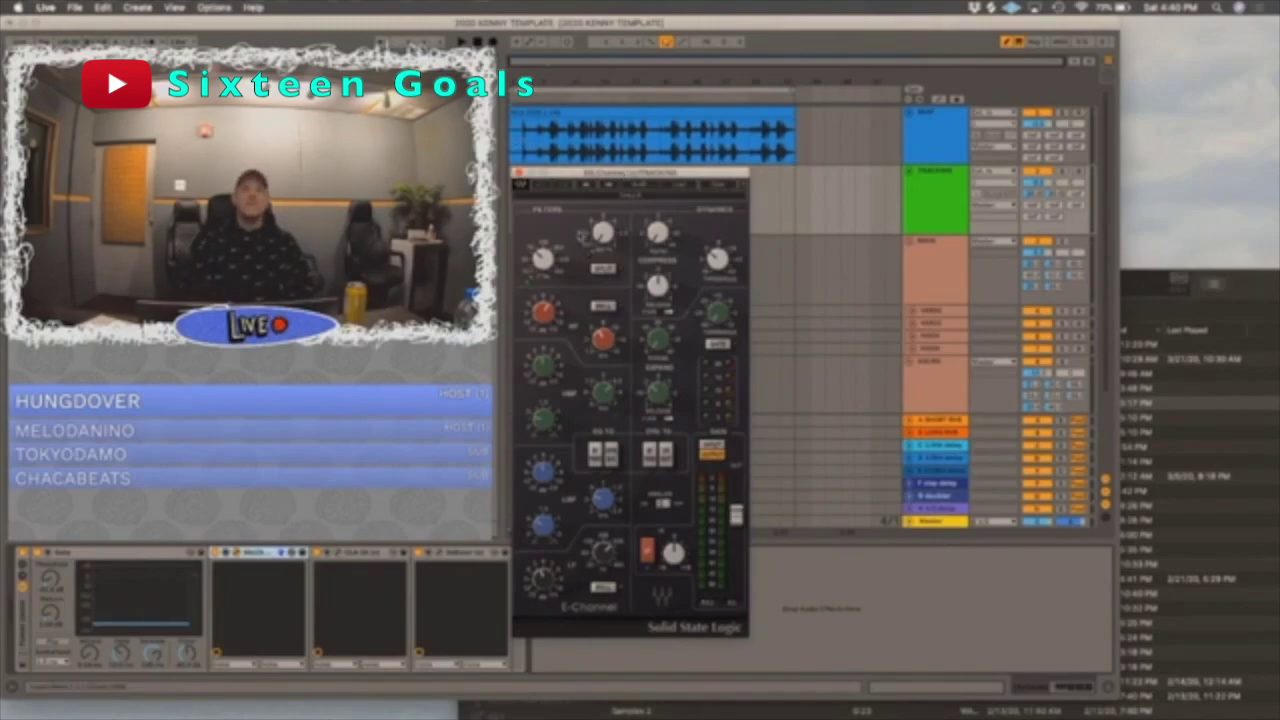
pyautogui.click(518, 174)
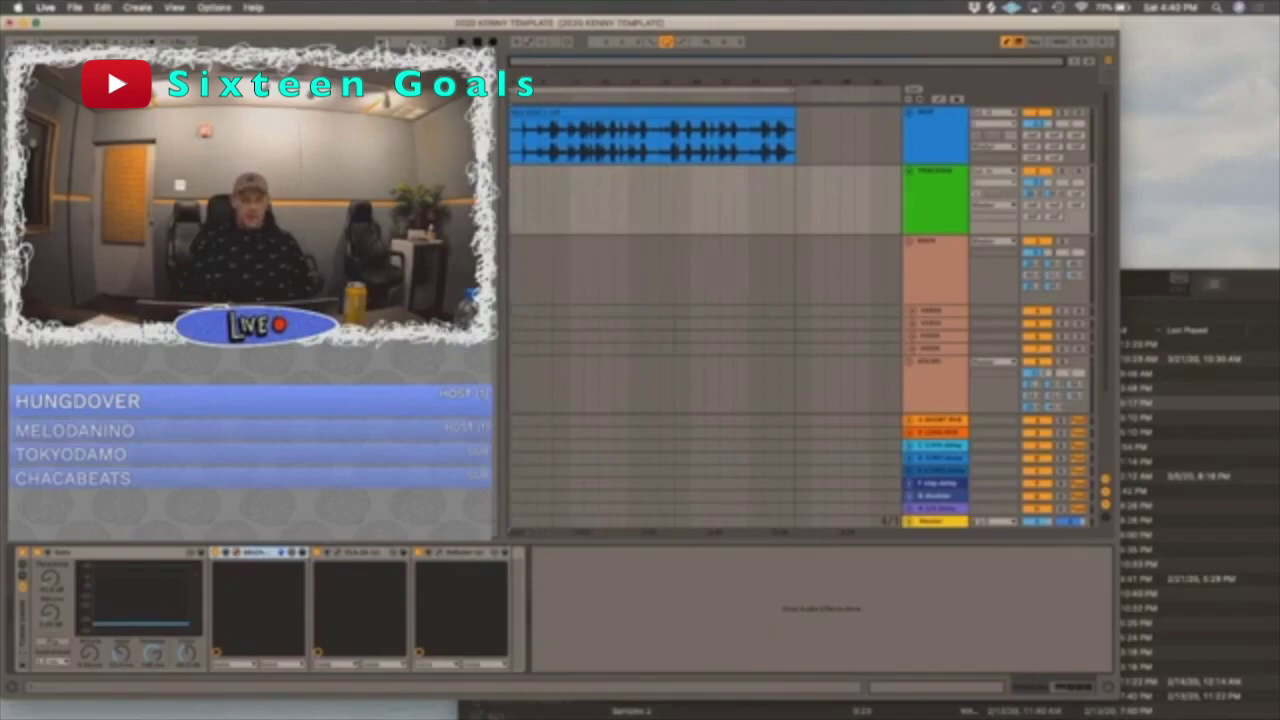
pyautogui.click(338, 553)
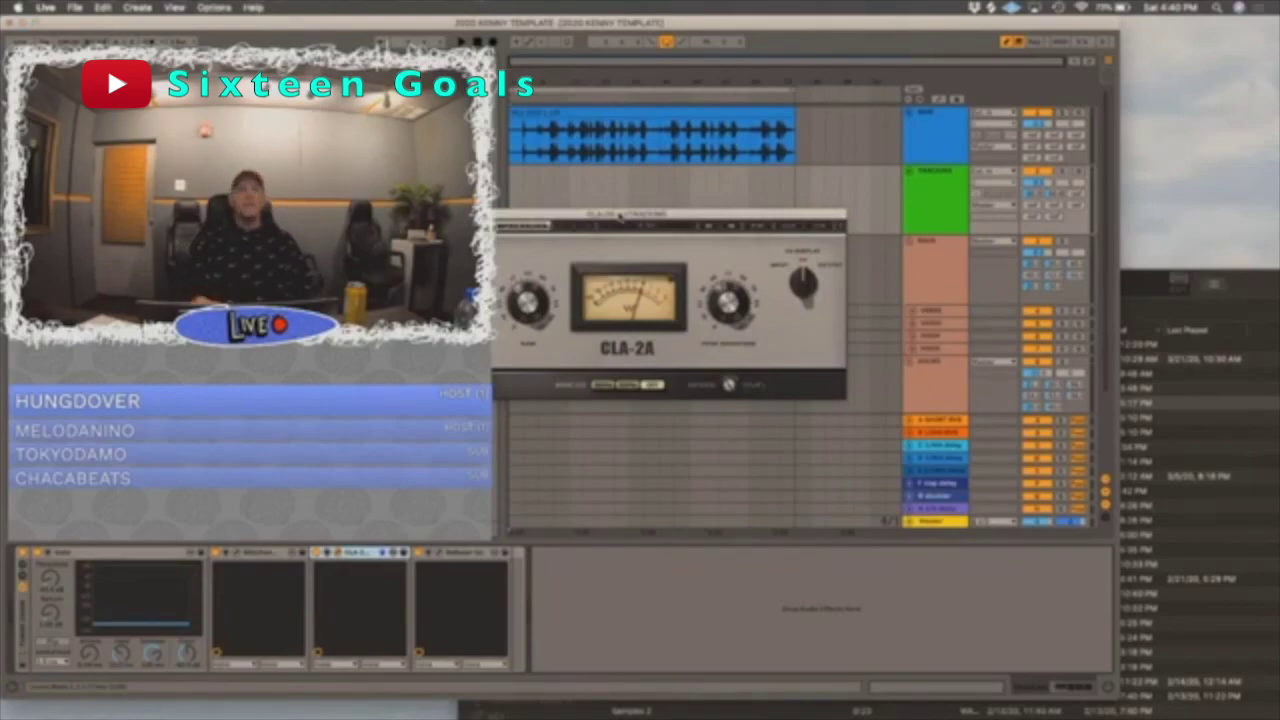
# - Examine the CLA-2A compressor on the TRACKING track with its window moved into clear view, and close the plug-in
pyautogui.moveTo(620, 215); pyautogui.dragTo(758, 212)
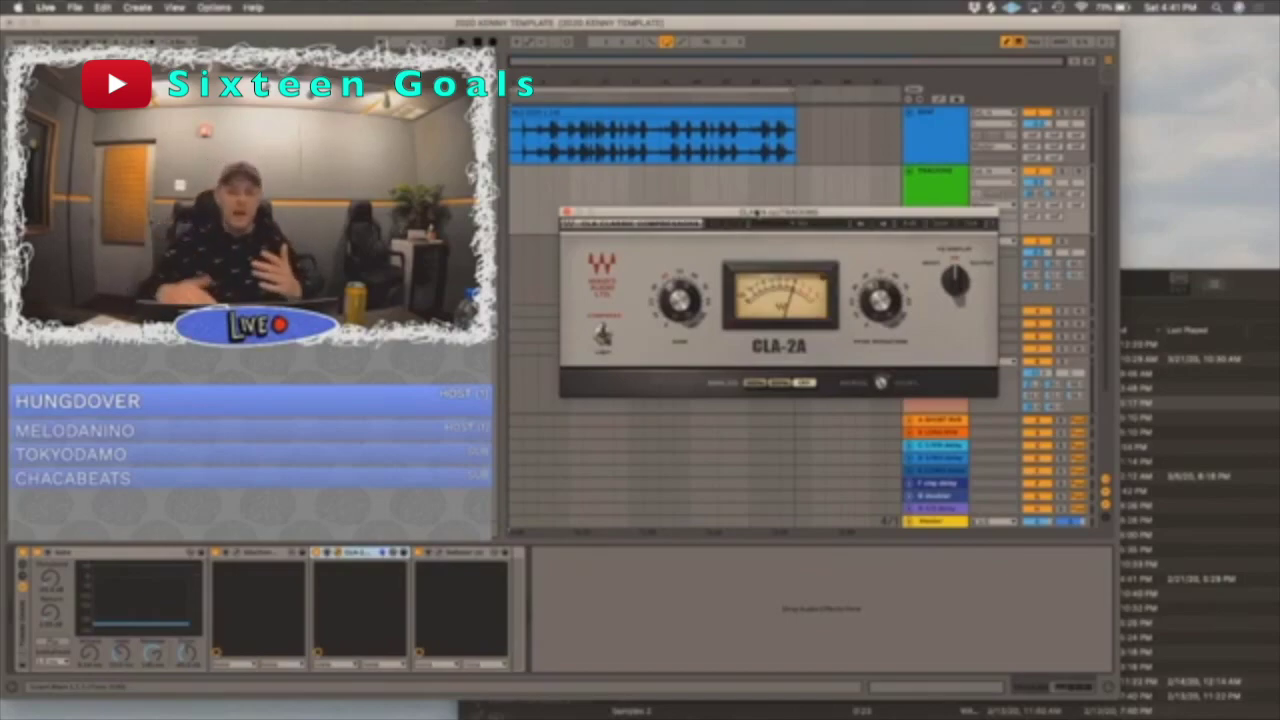
pyautogui.moveTo(594, 211); pyautogui.dragTo(625, 208)
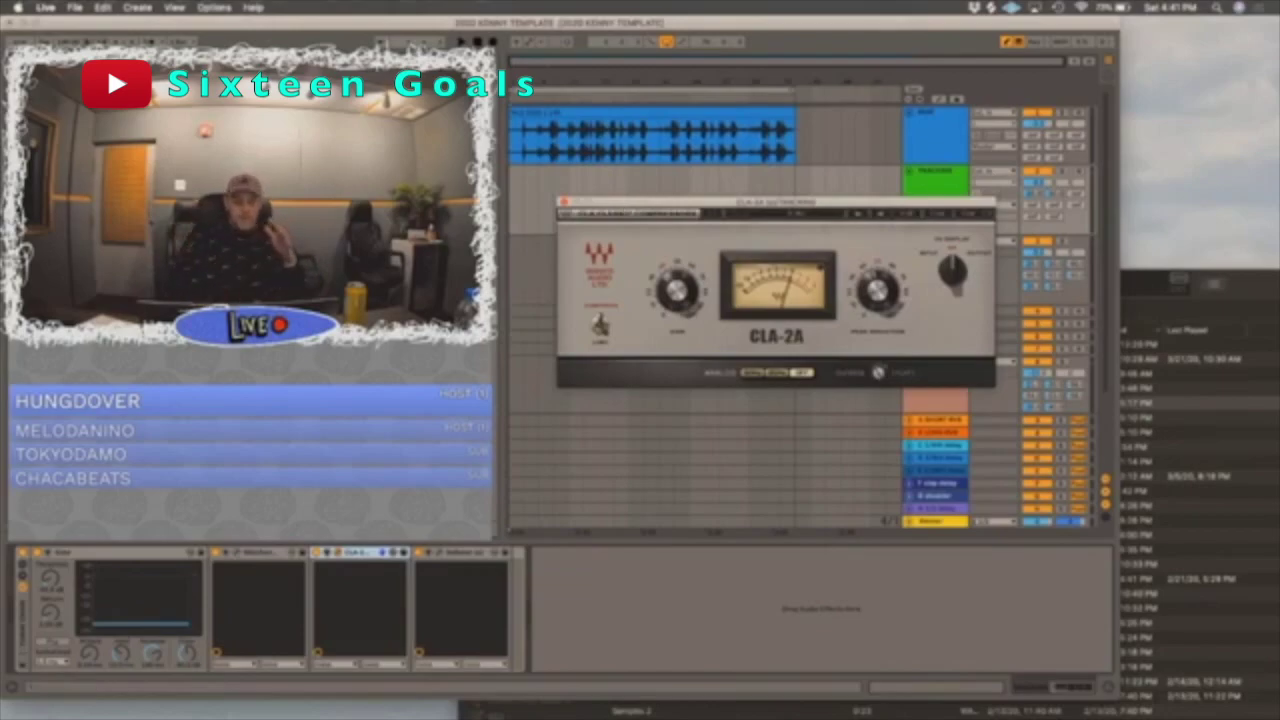
pyautogui.click(252, 560)
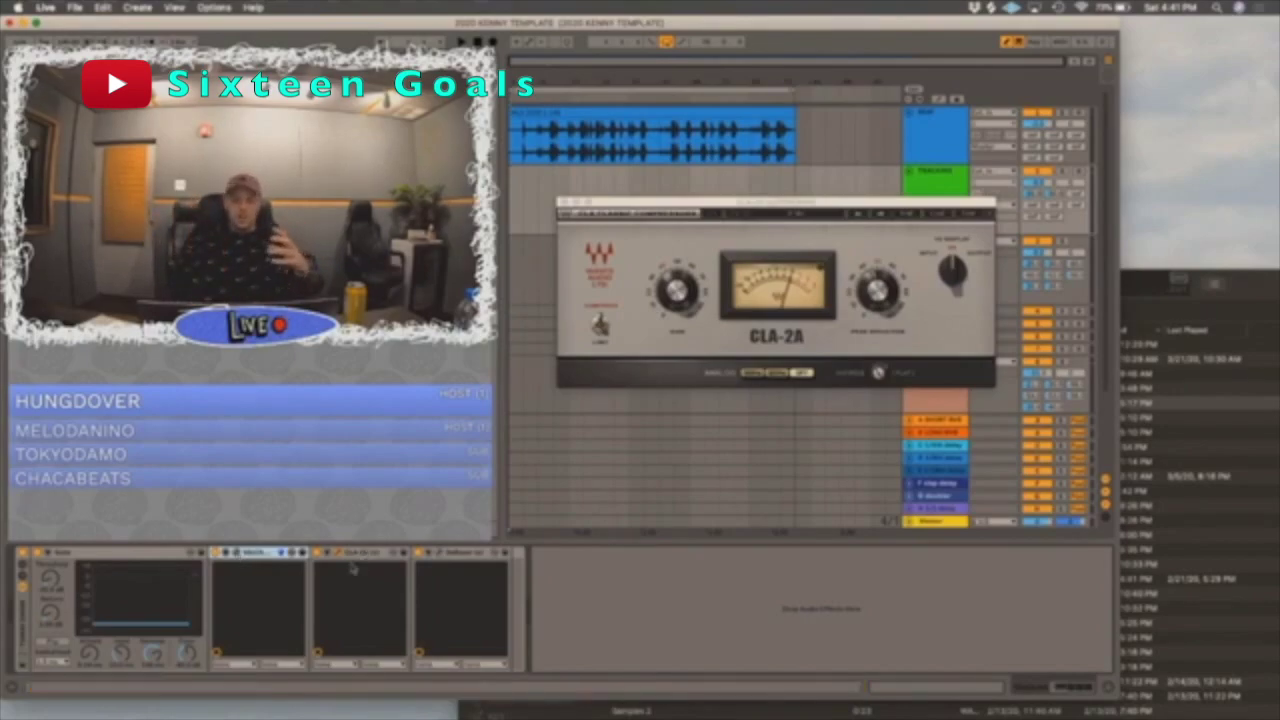
pyautogui.click(640, 205)
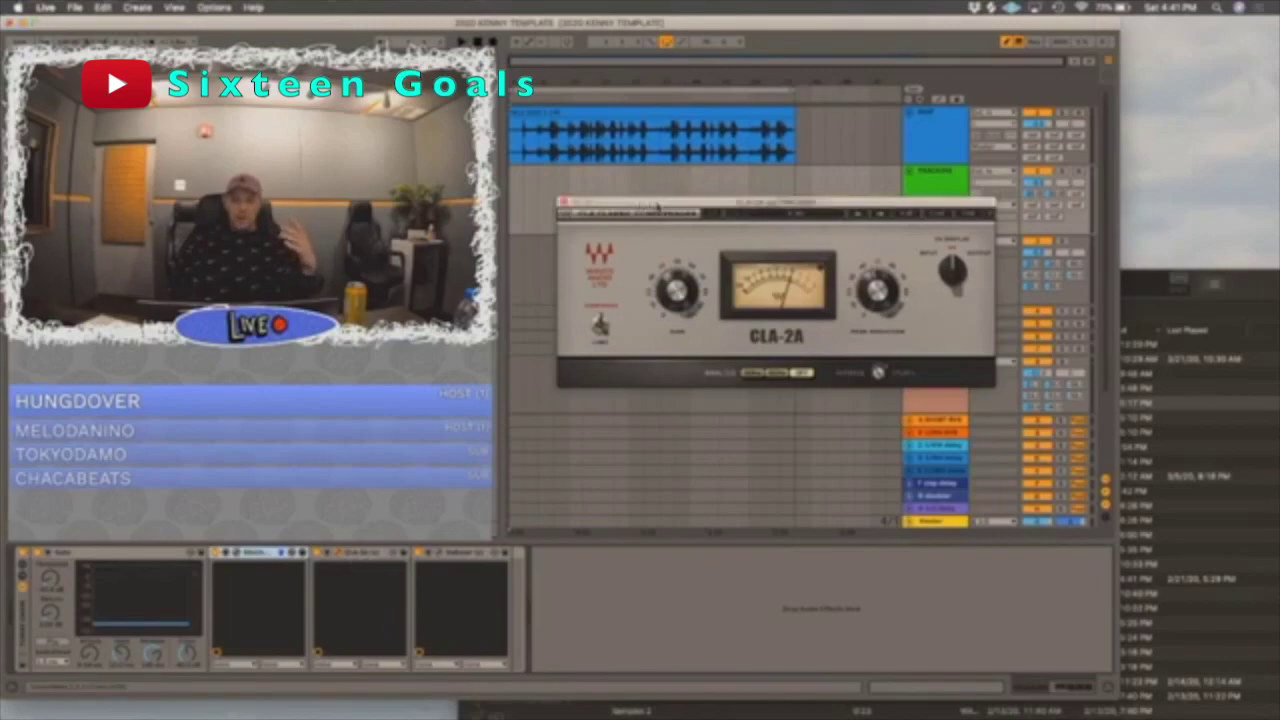
pyautogui.moveTo(664, 207); pyautogui.dragTo(467, 213)
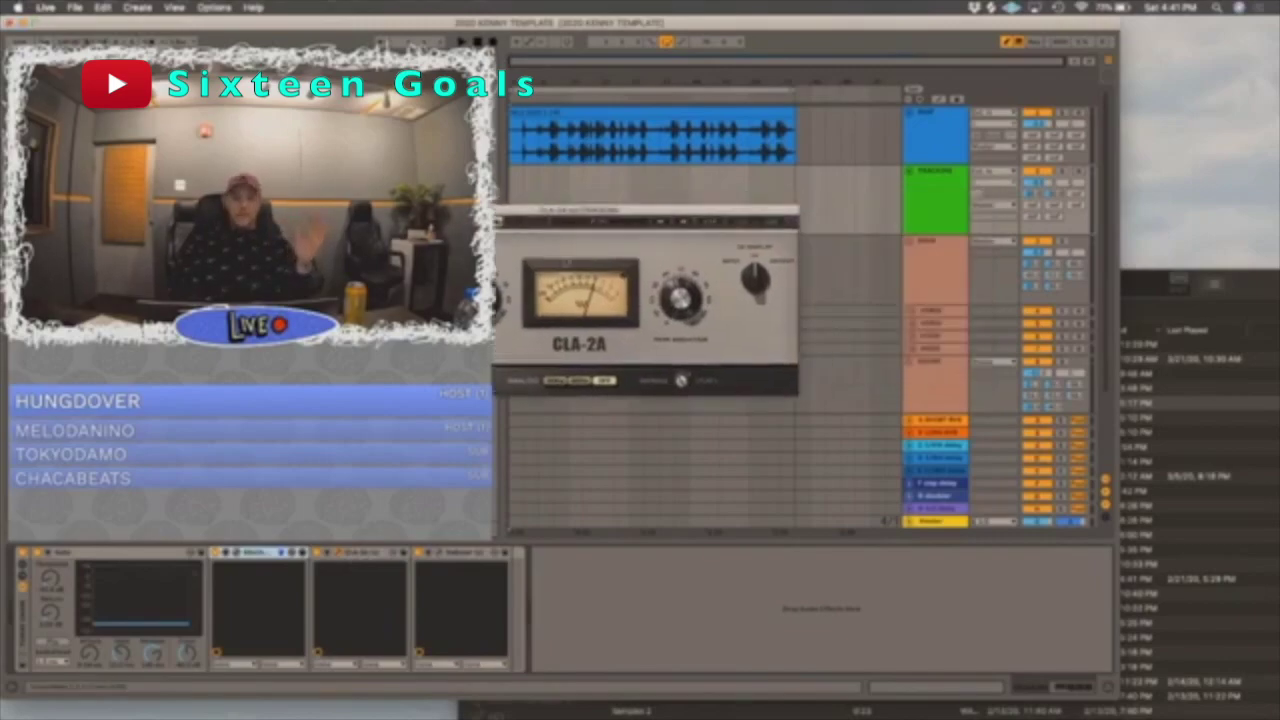
pyautogui.moveTo(615, 207); pyautogui.dragTo(763, 214)
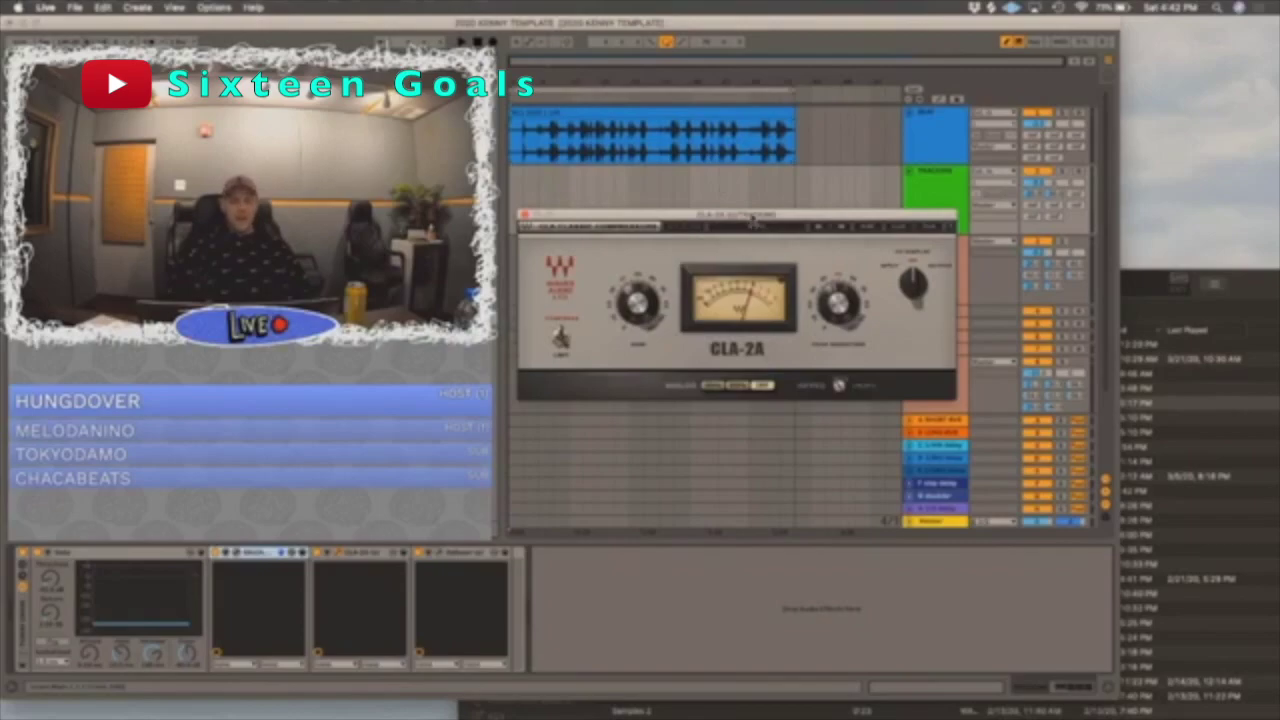
pyautogui.moveTo(752, 223); pyautogui.dragTo(763, 224)
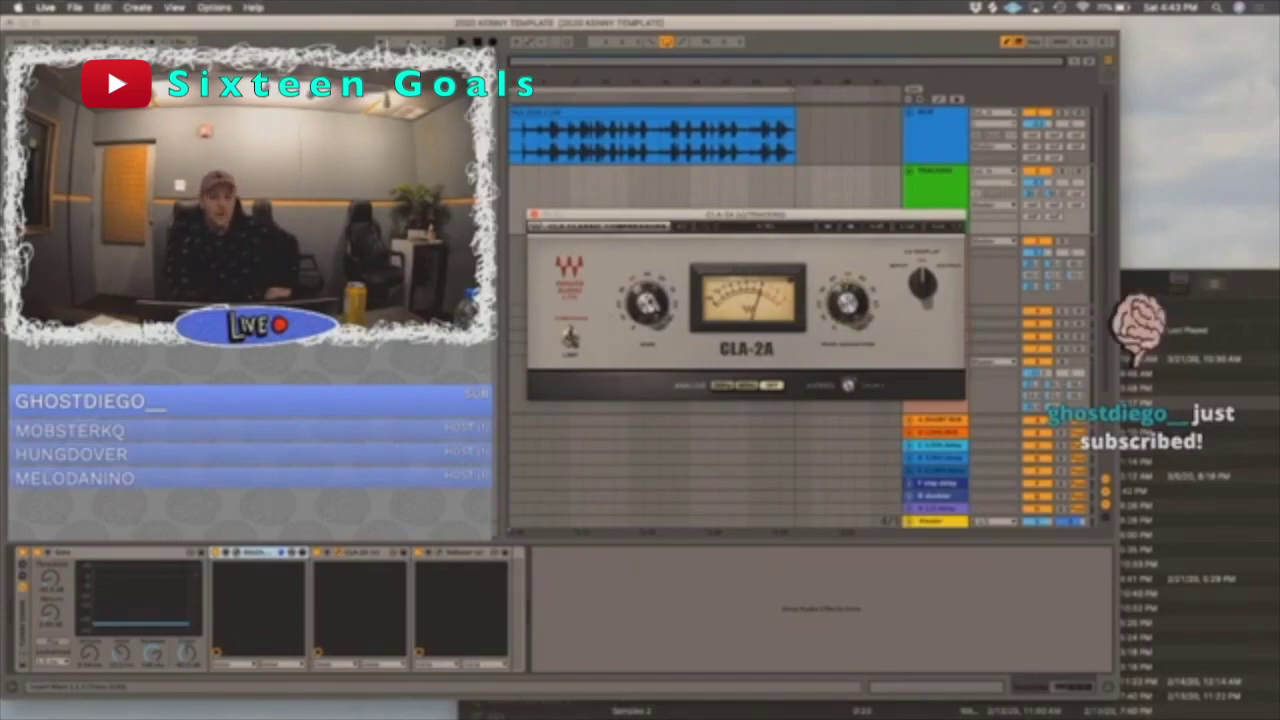
pyautogui.click(533, 215)
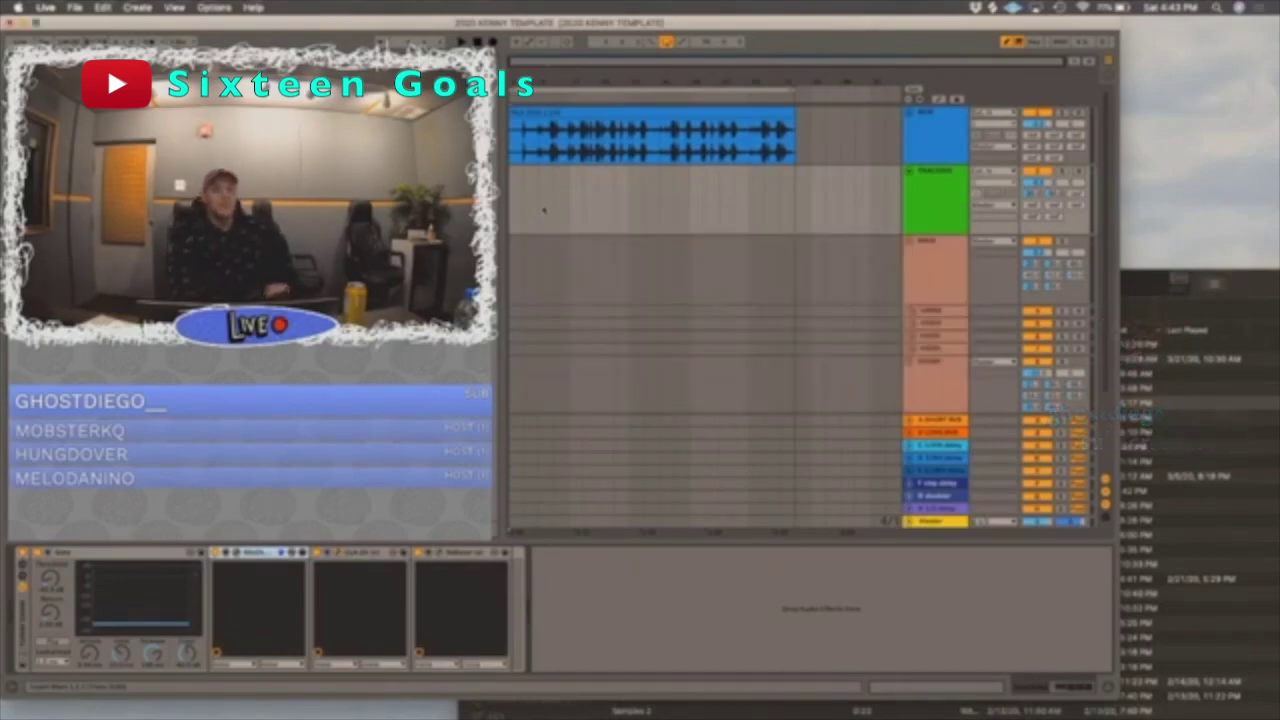
pyautogui.click(542, 210)
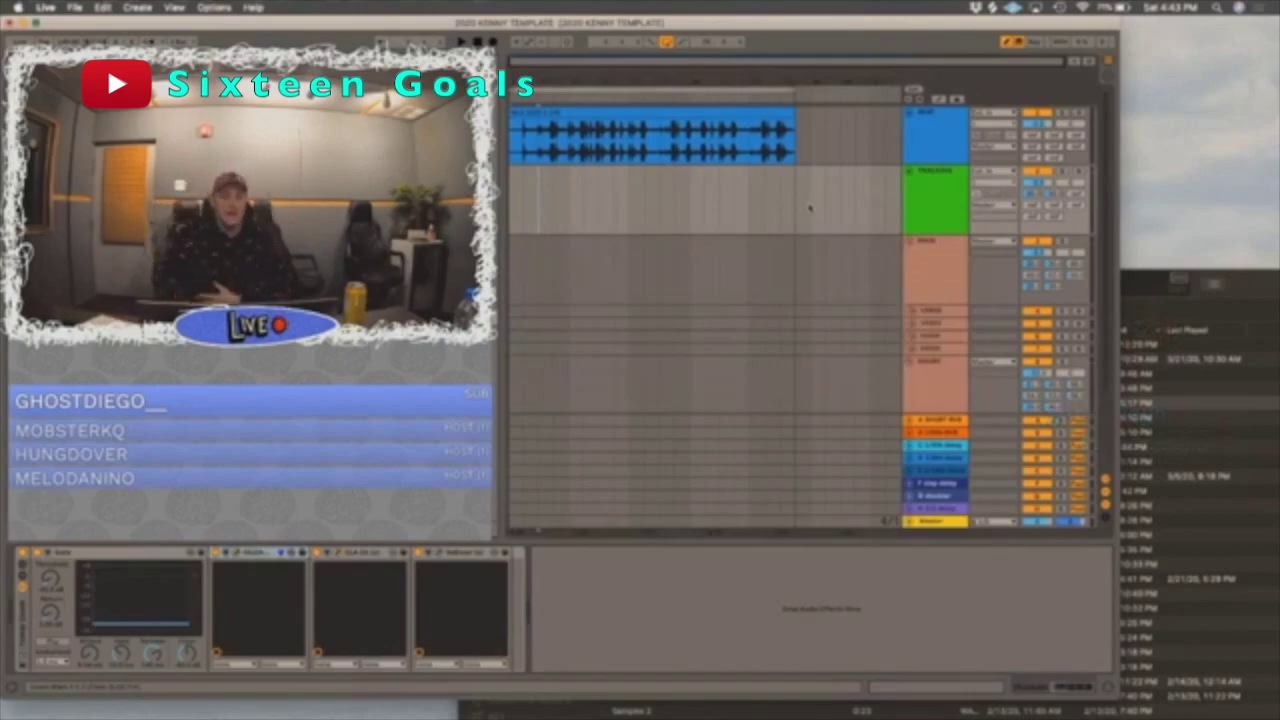
# - Open the DeEsser in the TRACKING track's chain, look through its factory and Dave Pensado presets, and close the plug-in
pyautogui.click(470, 554)
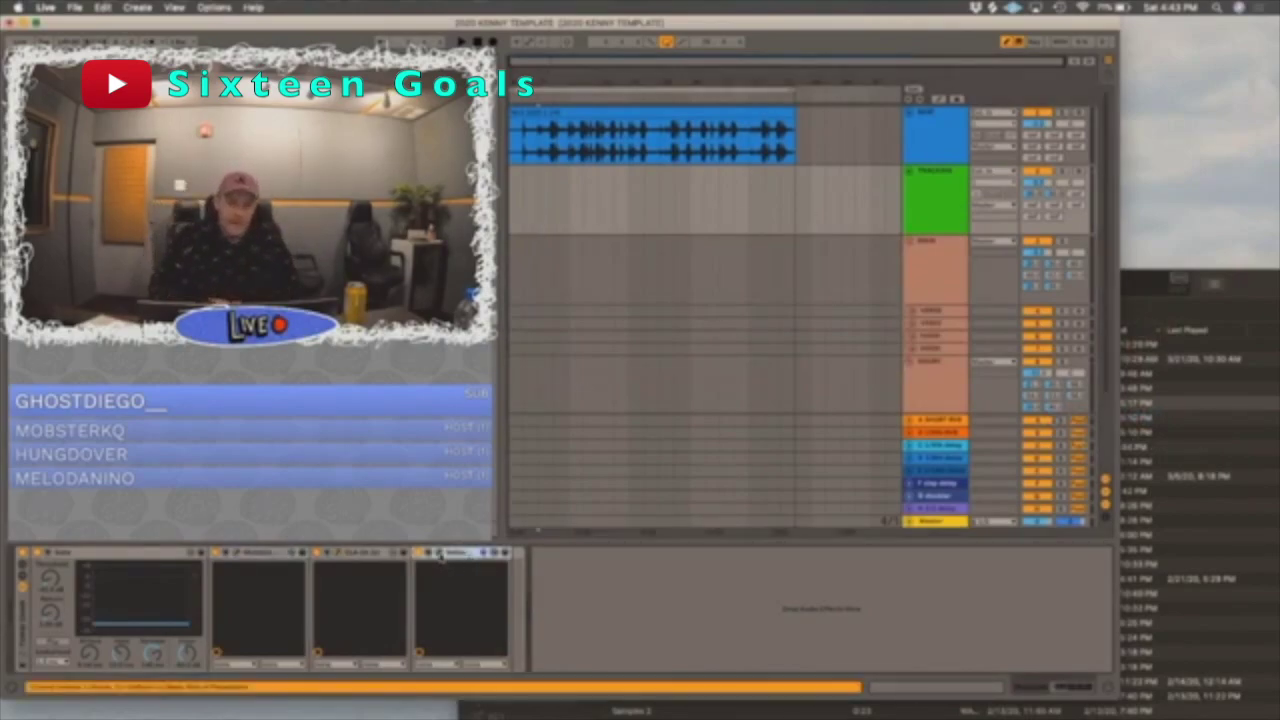
pyautogui.click(441, 553)
pyautogui.moveTo(511, 226); pyautogui.dragTo(650, 226)
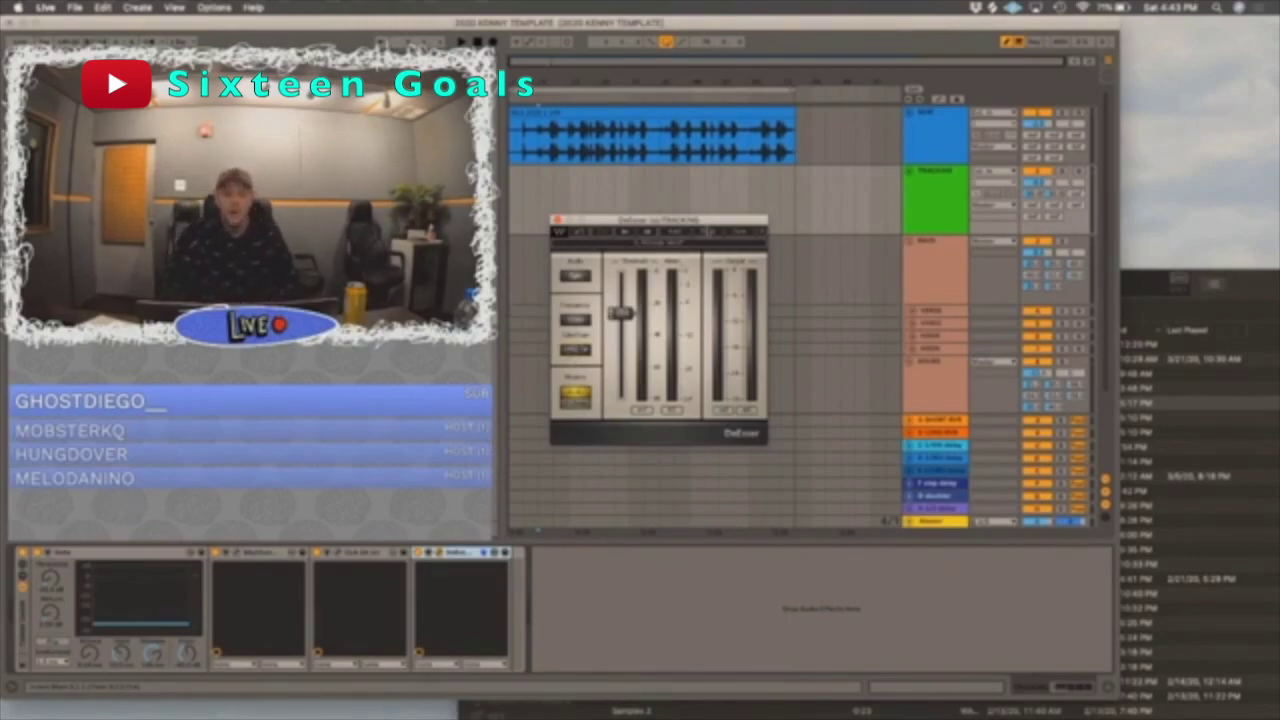
pyautogui.click(705, 231)
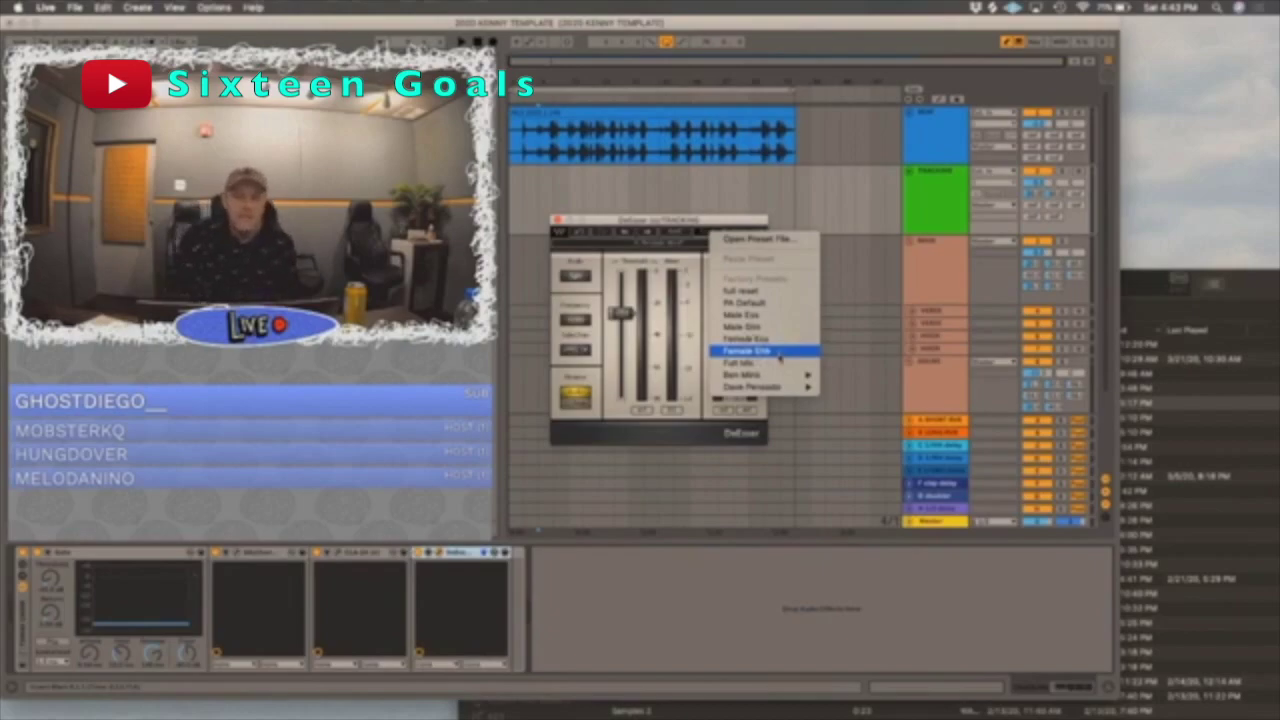
pyautogui.moveTo(775, 386)
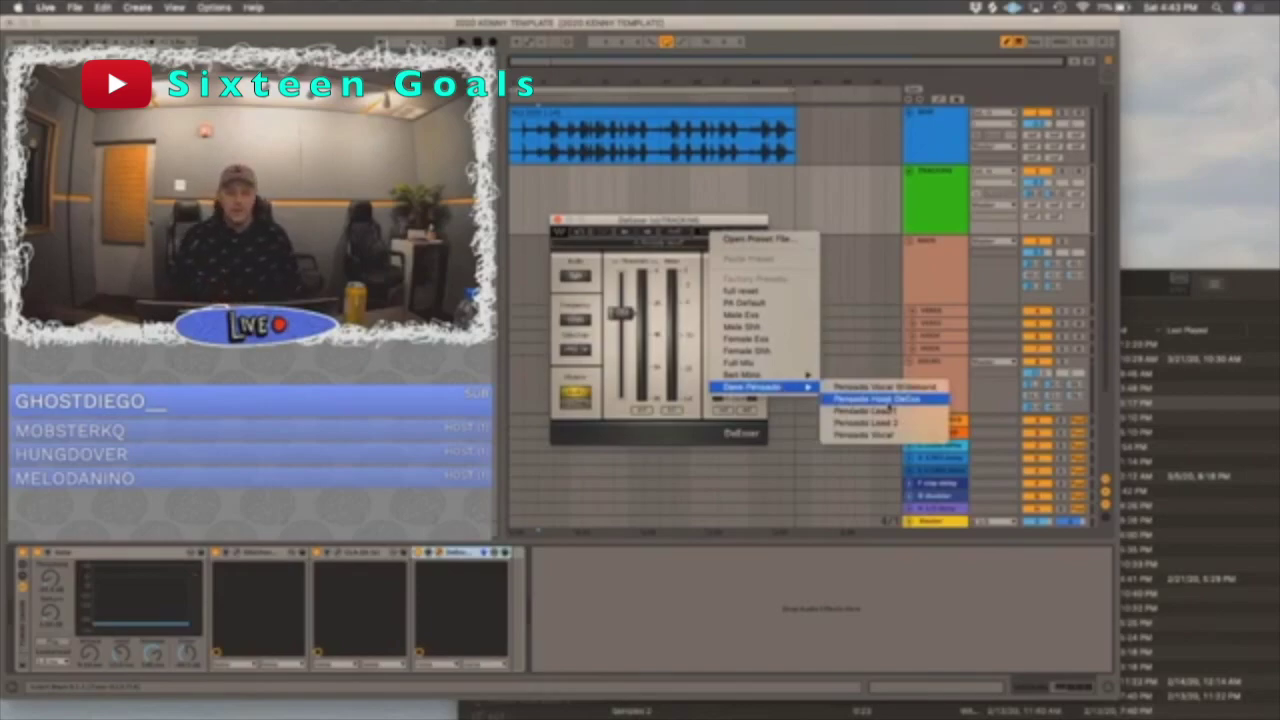
pyautogui.click(559, 220)
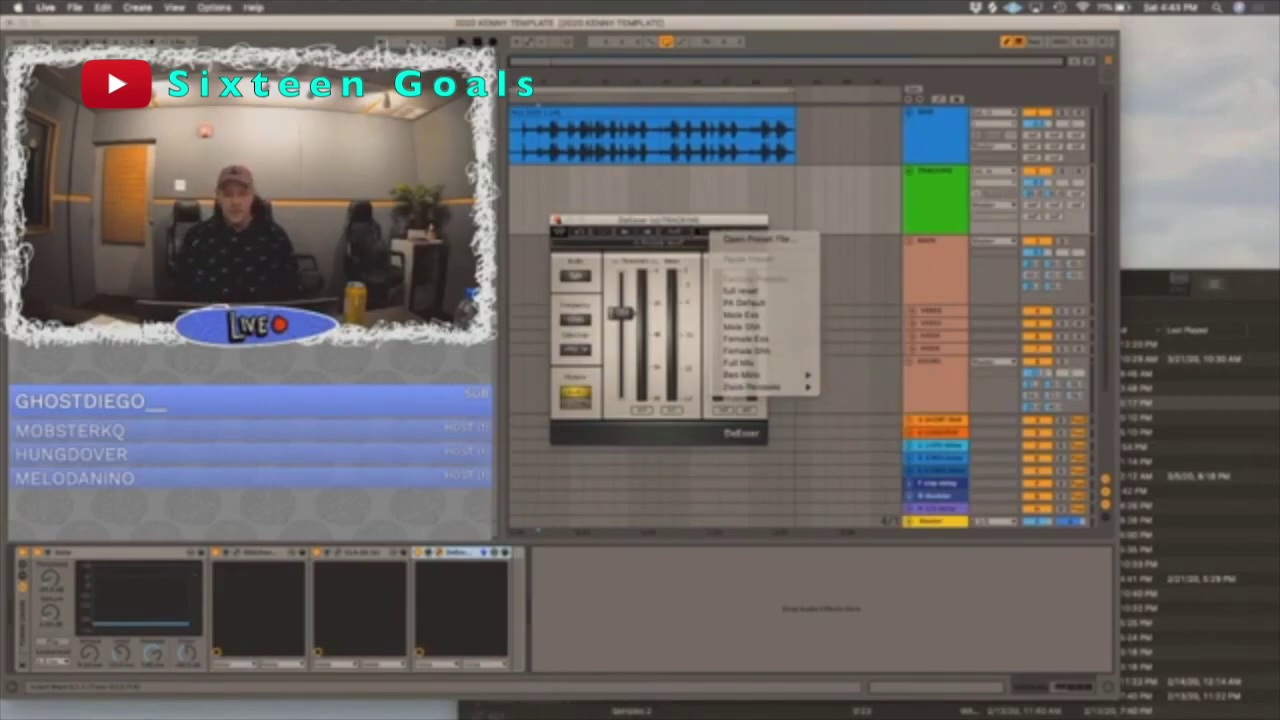
pyautogui.click(559, 220)
# - Reopen the SSL E-Channel plug-in on the TRACKING track to review its settings, and close its window
pyautogui.click(934, 204)
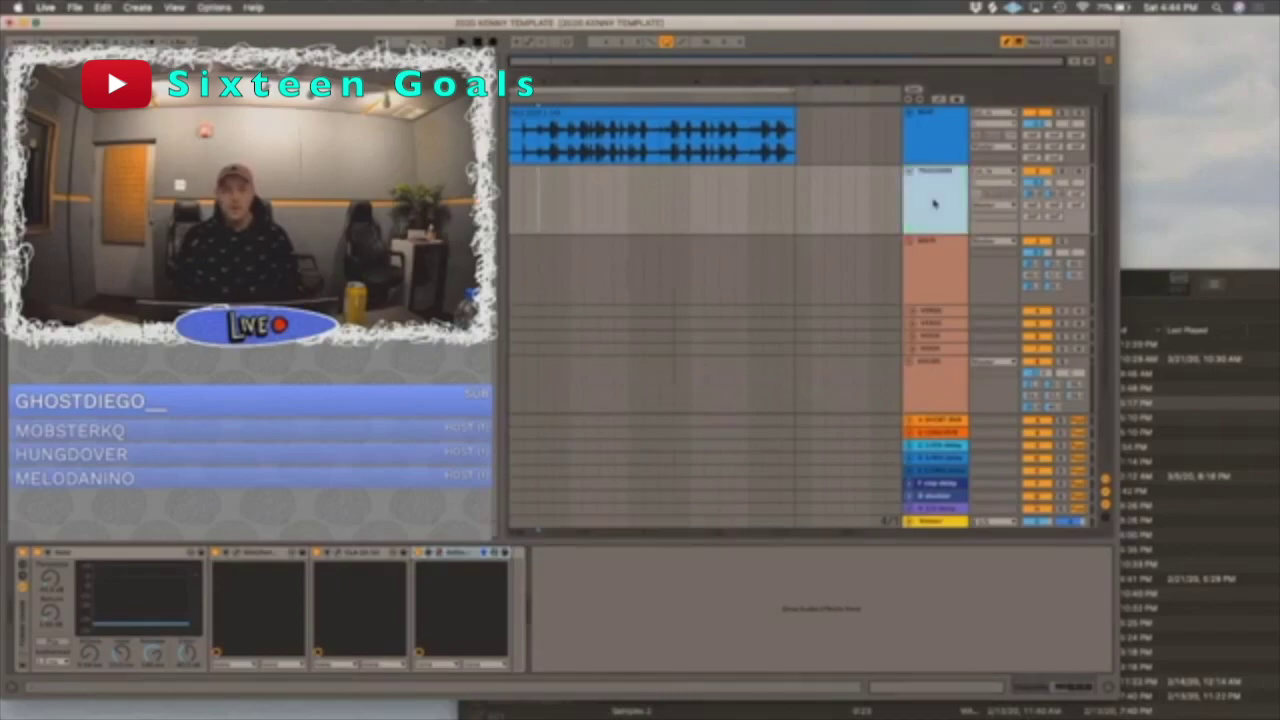
pyautogui.click(519, 562)
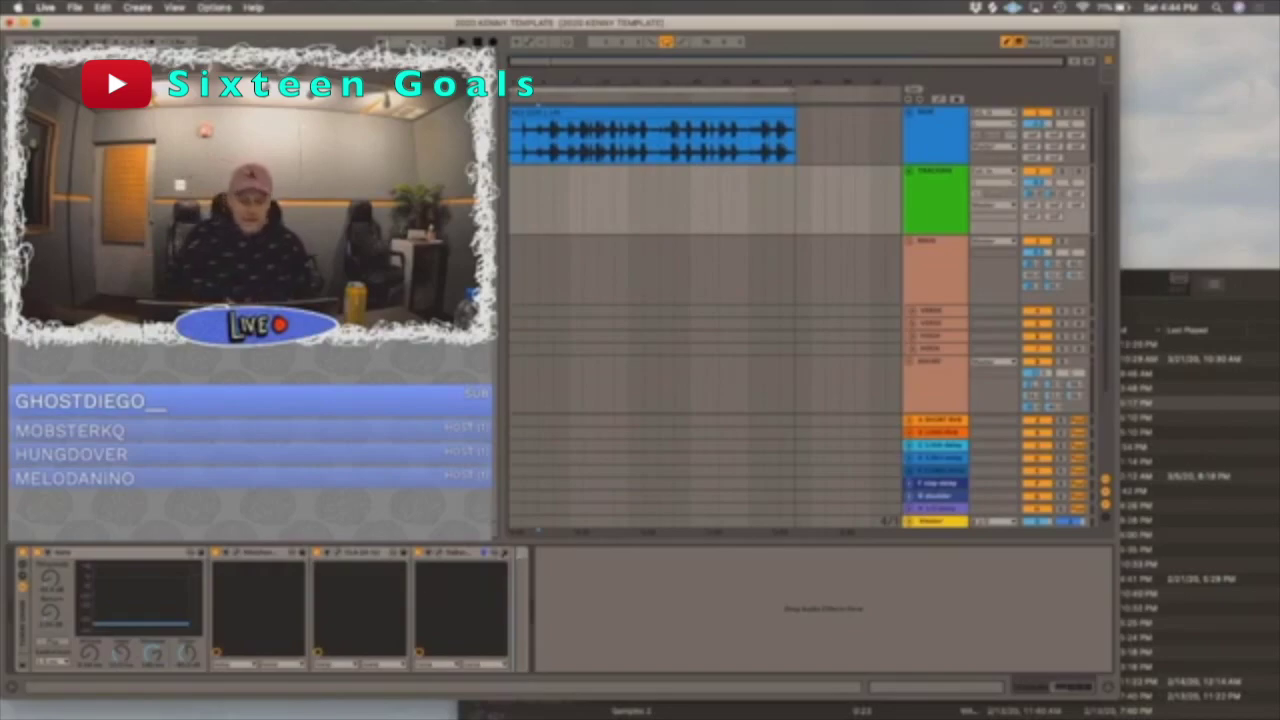
pyautogui.click(237, 553)
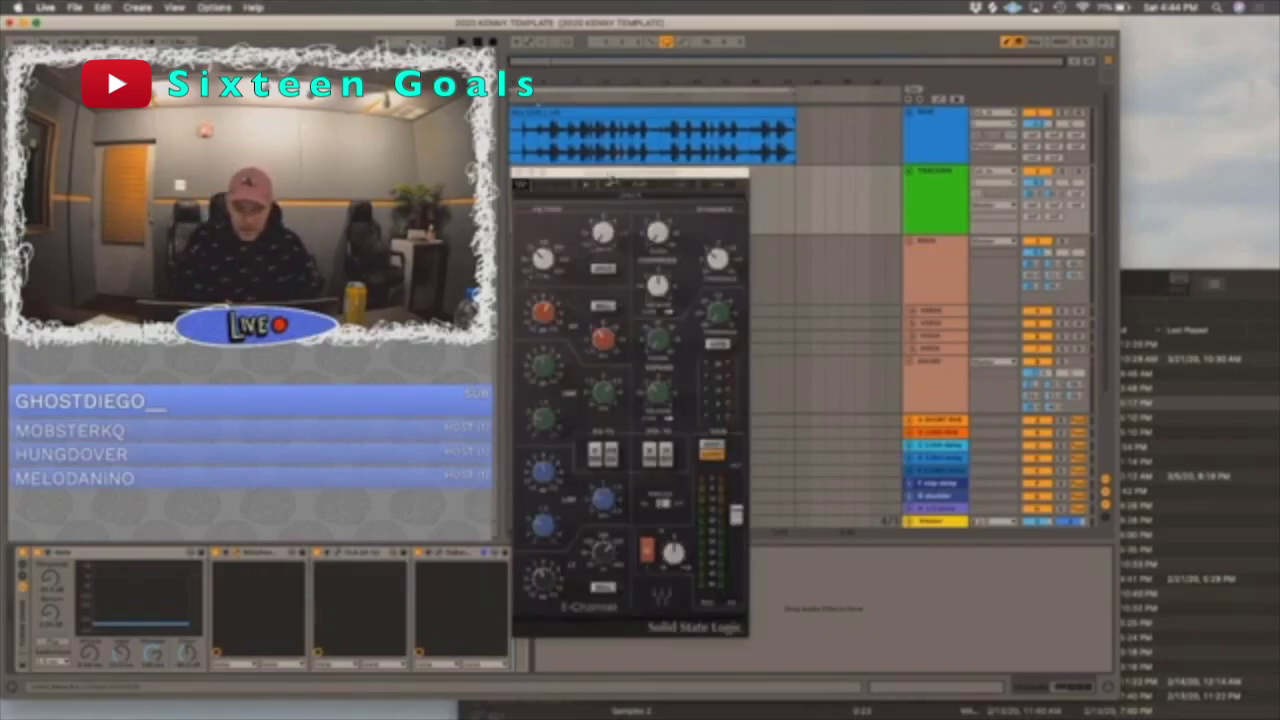
pyautogui.click(519, 176)
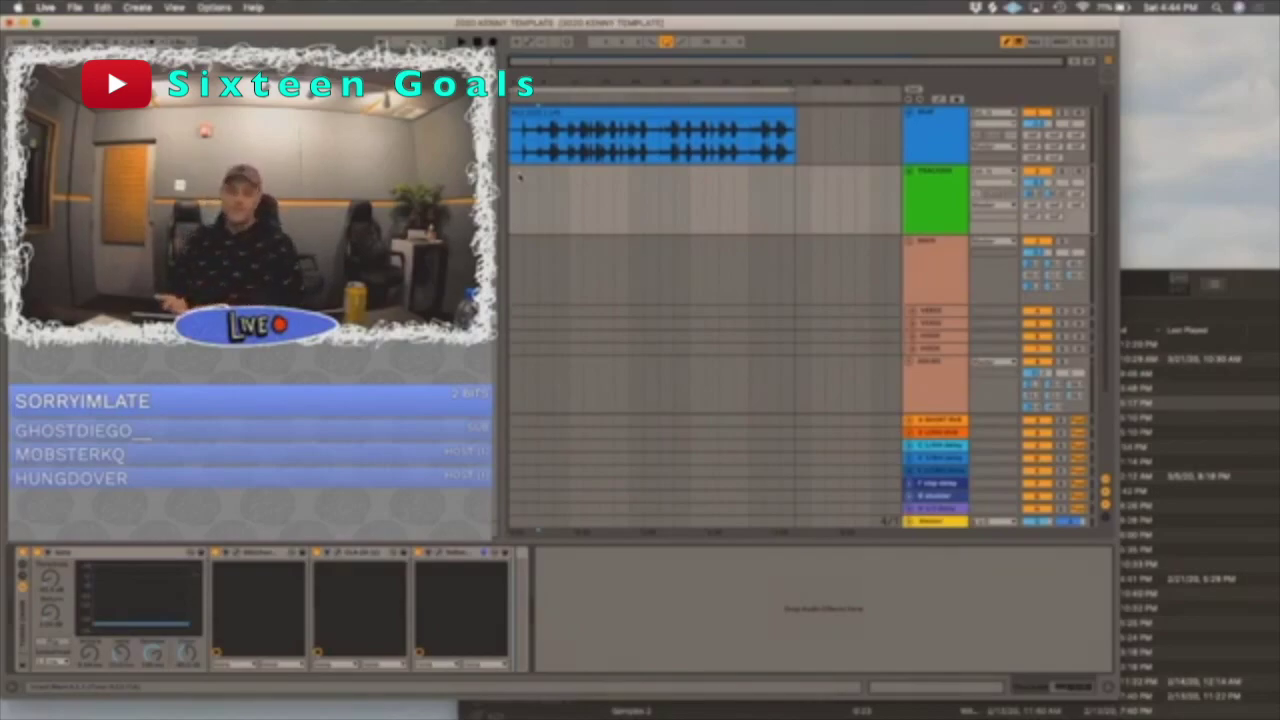
# - Highlight the whole effects chain of the TRACKING track, clear the highlight and reselect the track
pyautogui.click(940, 205)
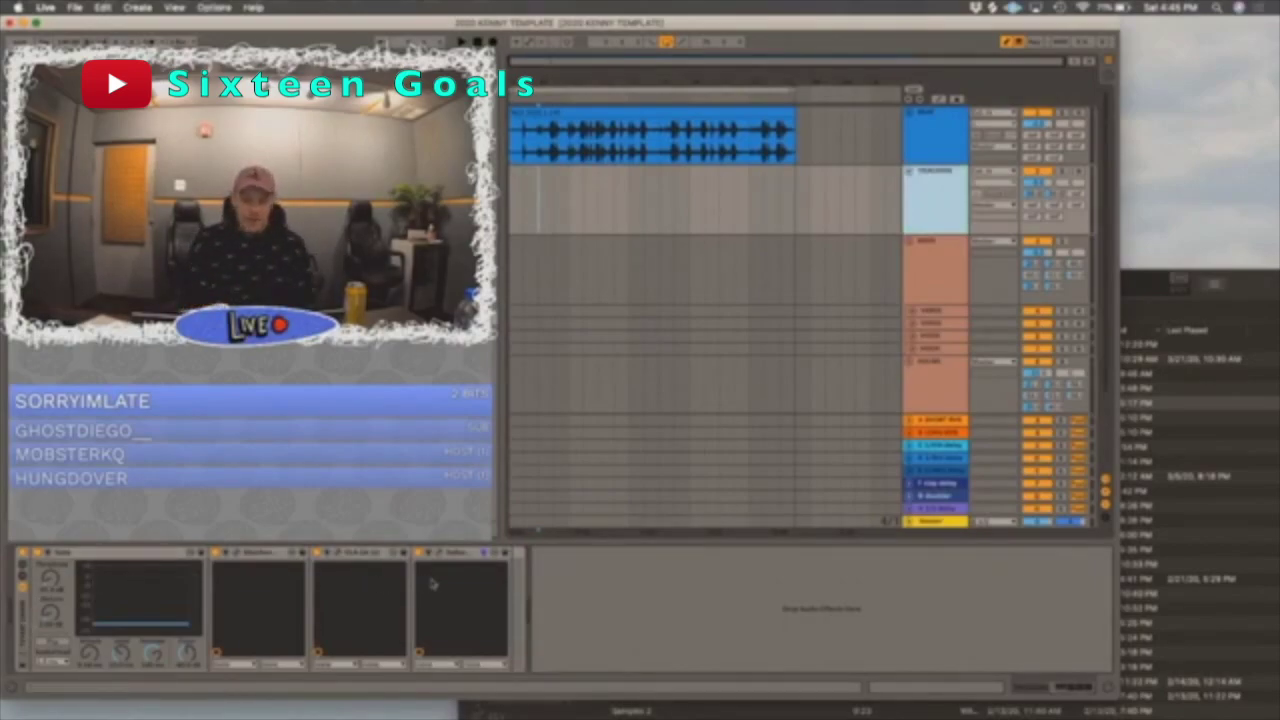
pyautogui.click(24, 620)
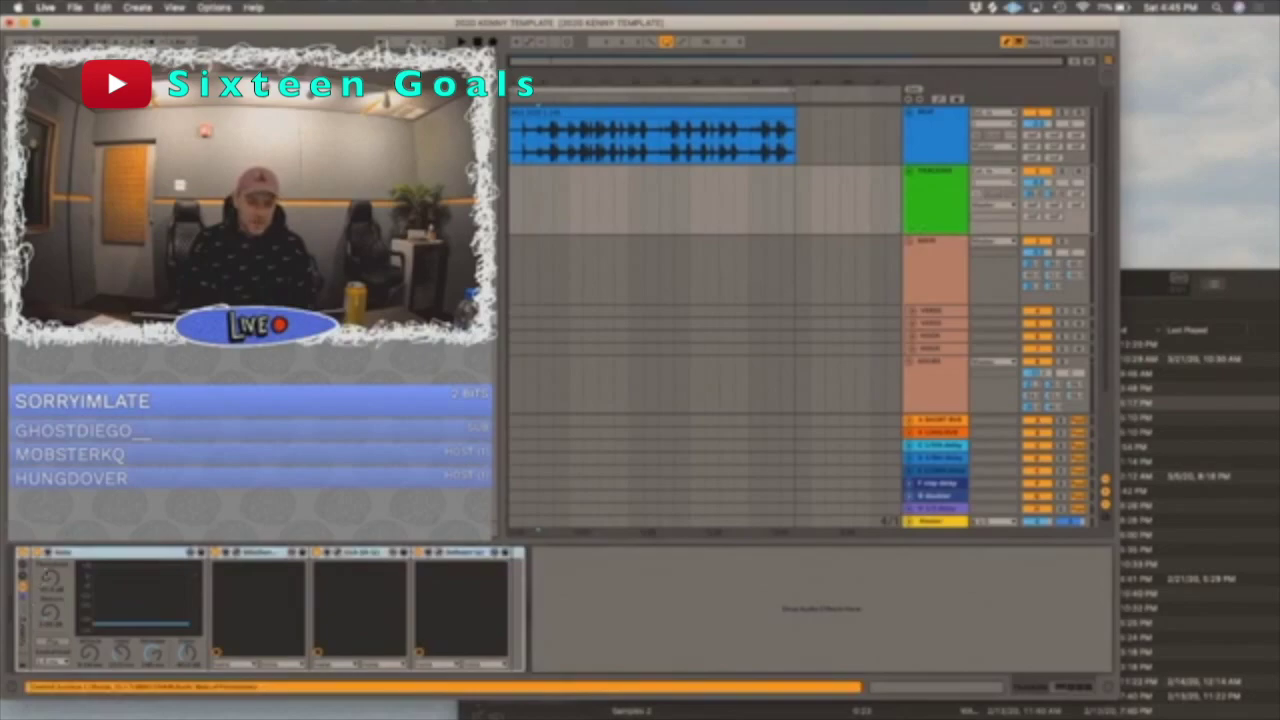
pyautogui.click(600, 640)
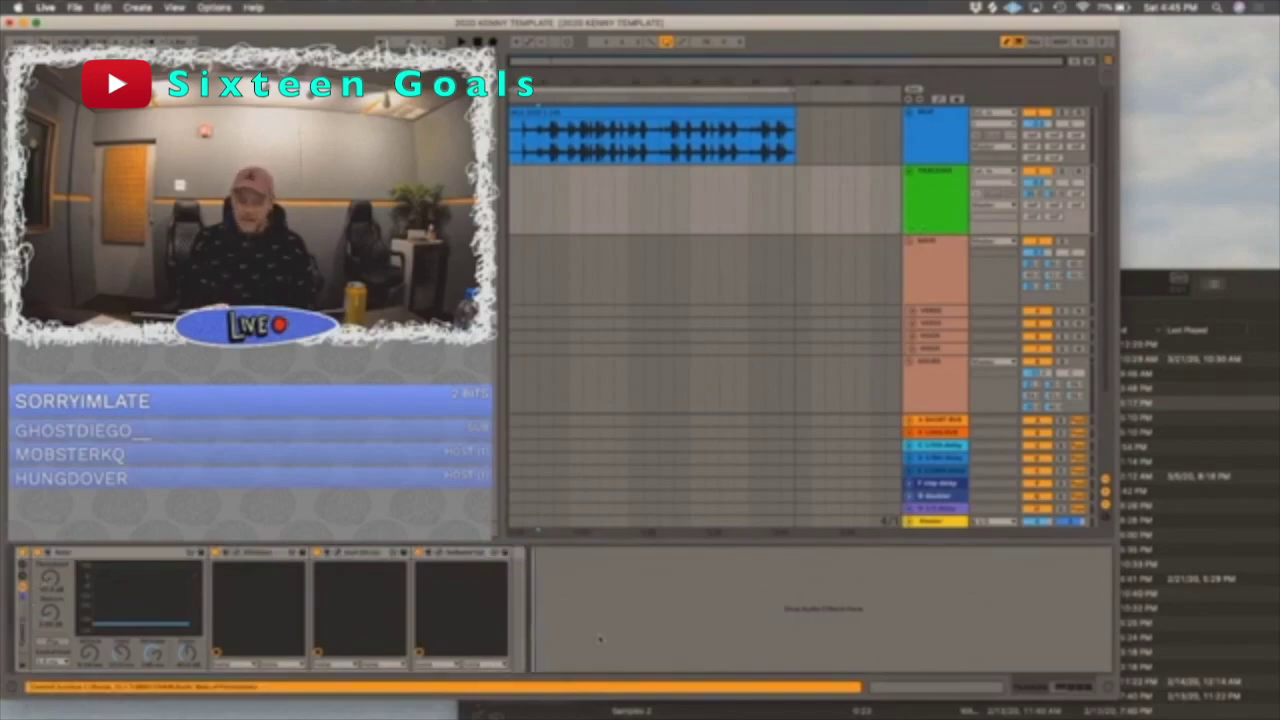
pyautogui.click(925, 205)
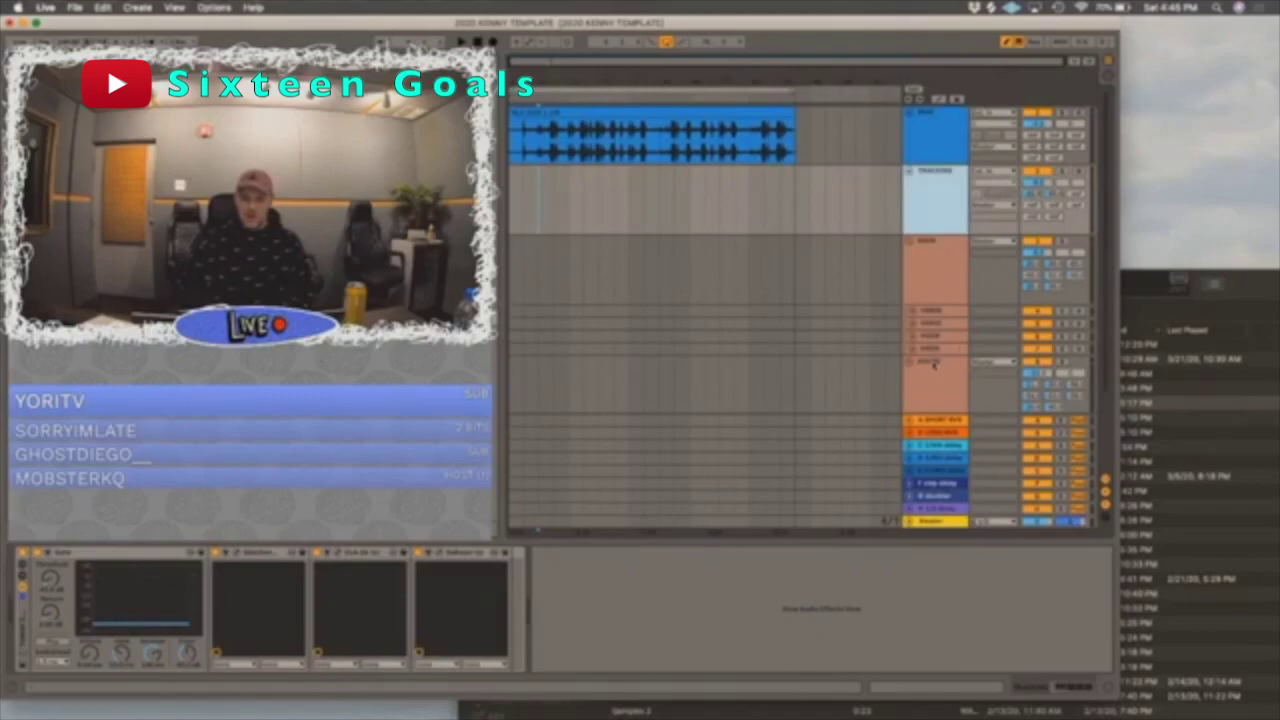
# - Look through the device chains of the reverb, delay and doubler return tracks, ending on the short reverb return
pyautogui.click(922, 423)
pyautogui.click(924, 433)
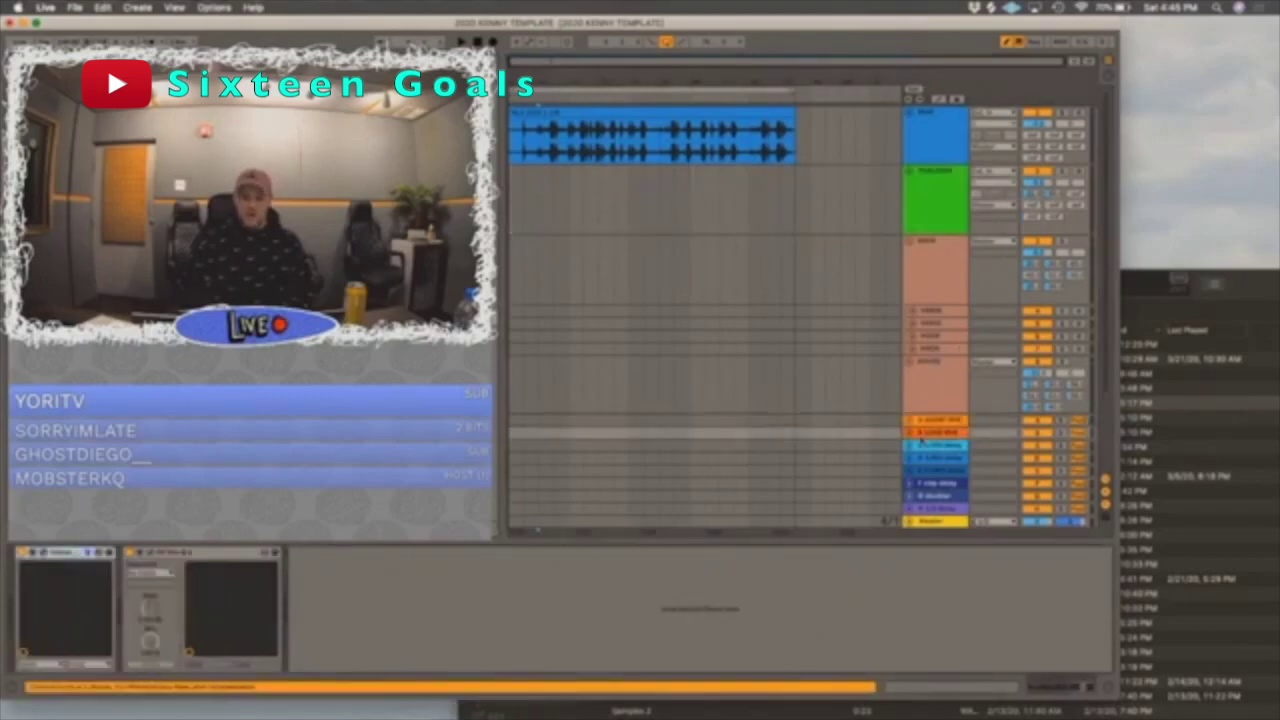
pyautogui.click(928, 446)
pyautogui.click(930, 470)
pyautogui.click(930, 483)
pyautogui.click(927, 433)
pyautogui.click(927, 421)
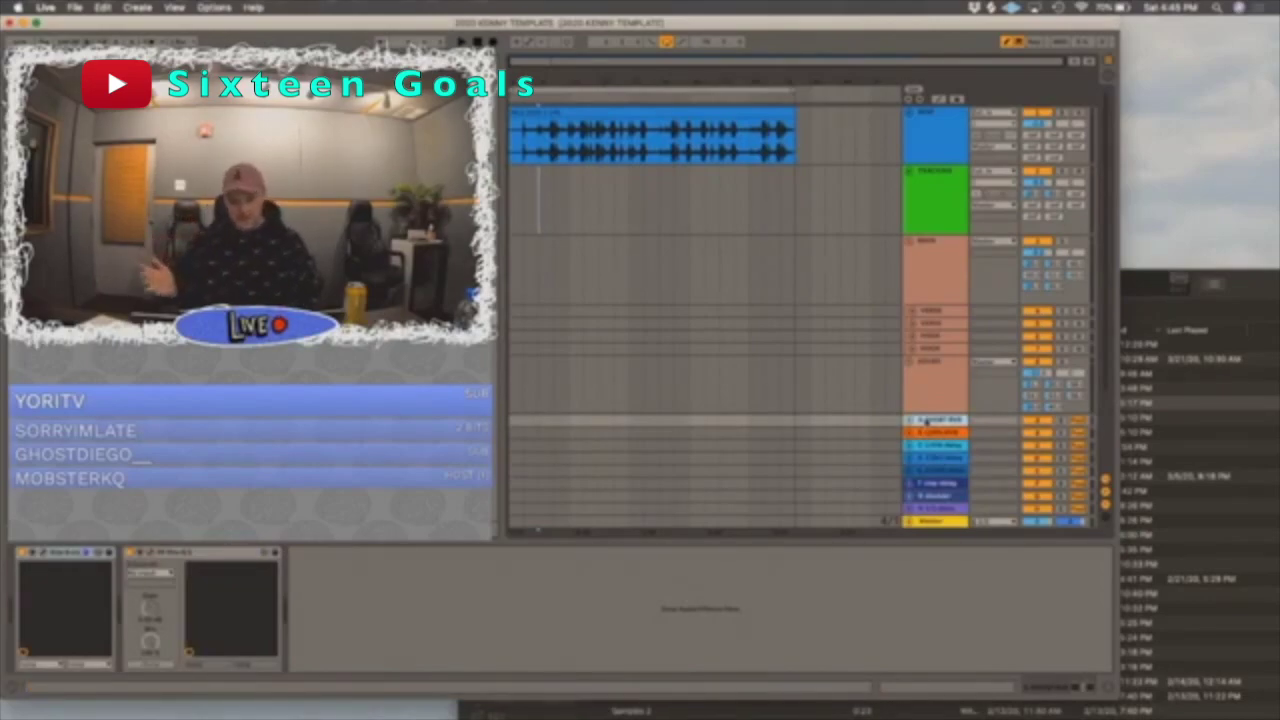
pyautogui.click(934, 431)
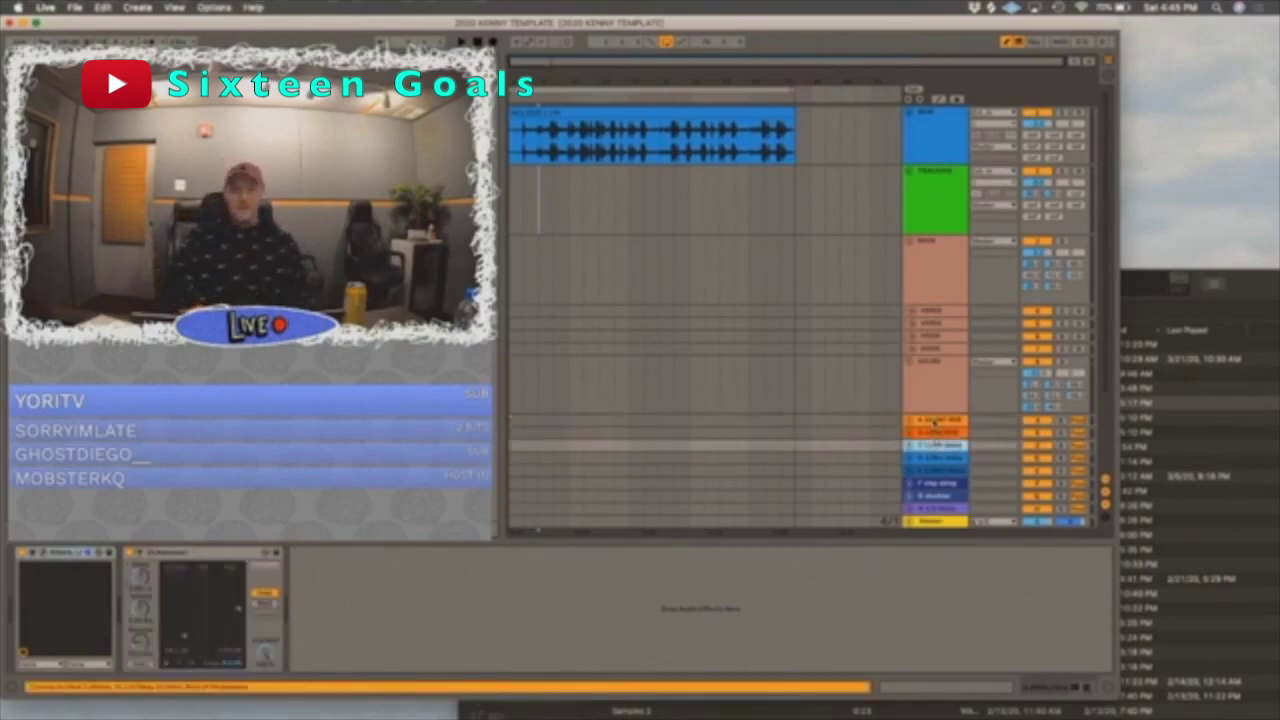
pyautogui.click(934, 445)
pyautogui.click(934, 458)
pyautogui.click(934, 470)
pyautogui.click(935, 484)
pyautogui.click(936, 508)
pyautogui.click(936, 496)
pyautogui.click(950, 483)
pyautogui.click(945, 420)
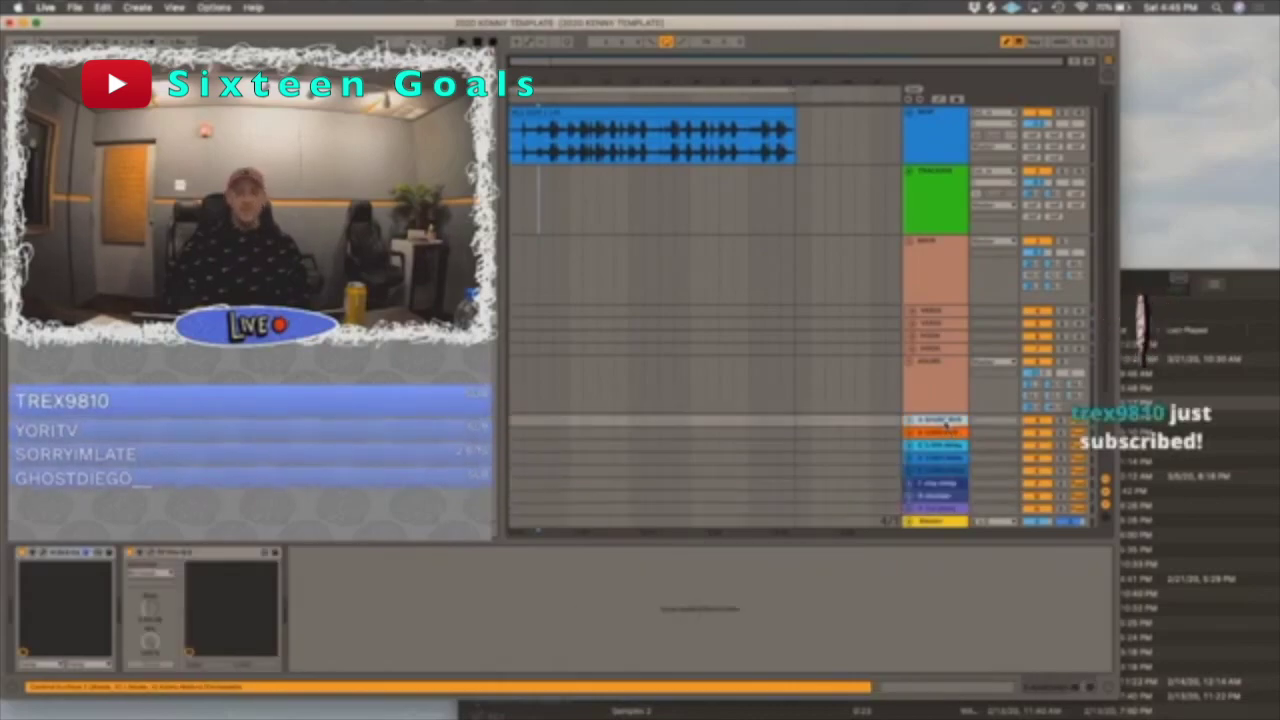
# - Compare the device chains of the MAIN group, the short reverb return and the TRACKING track, including the TRACKING track's sends
pyautogui.click(940, 282)
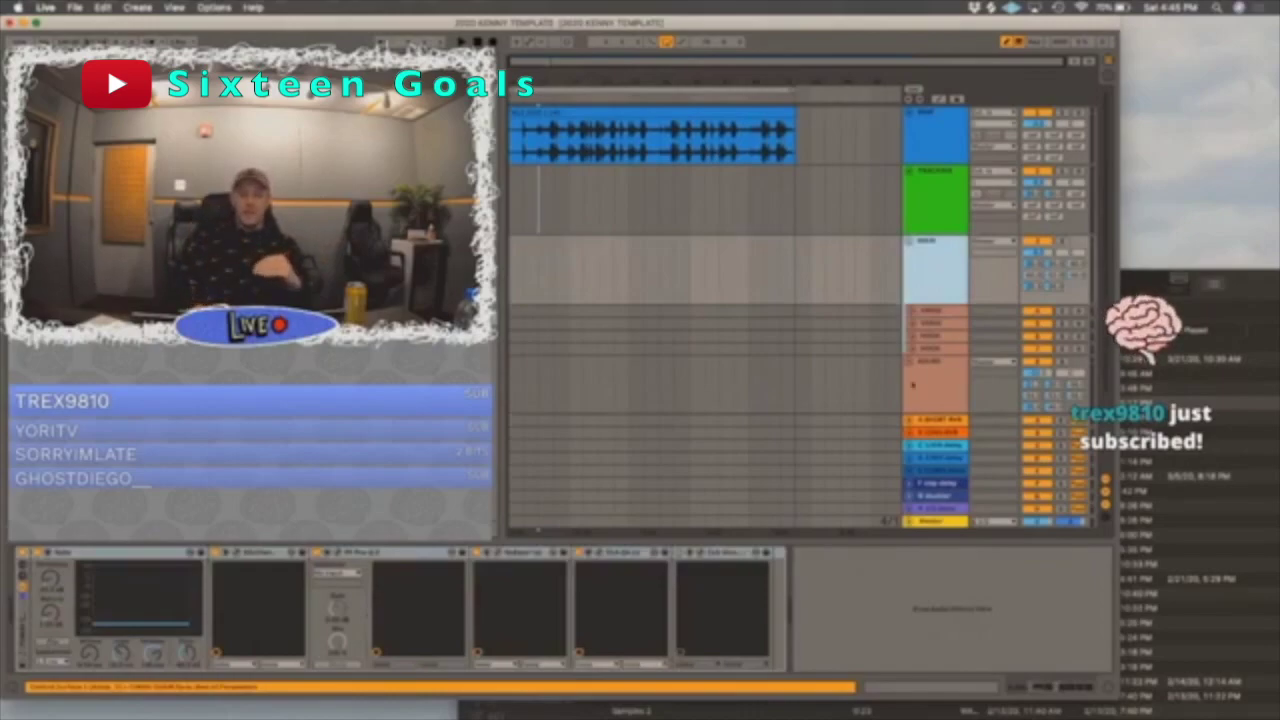
pyautogui.click(948, 422)
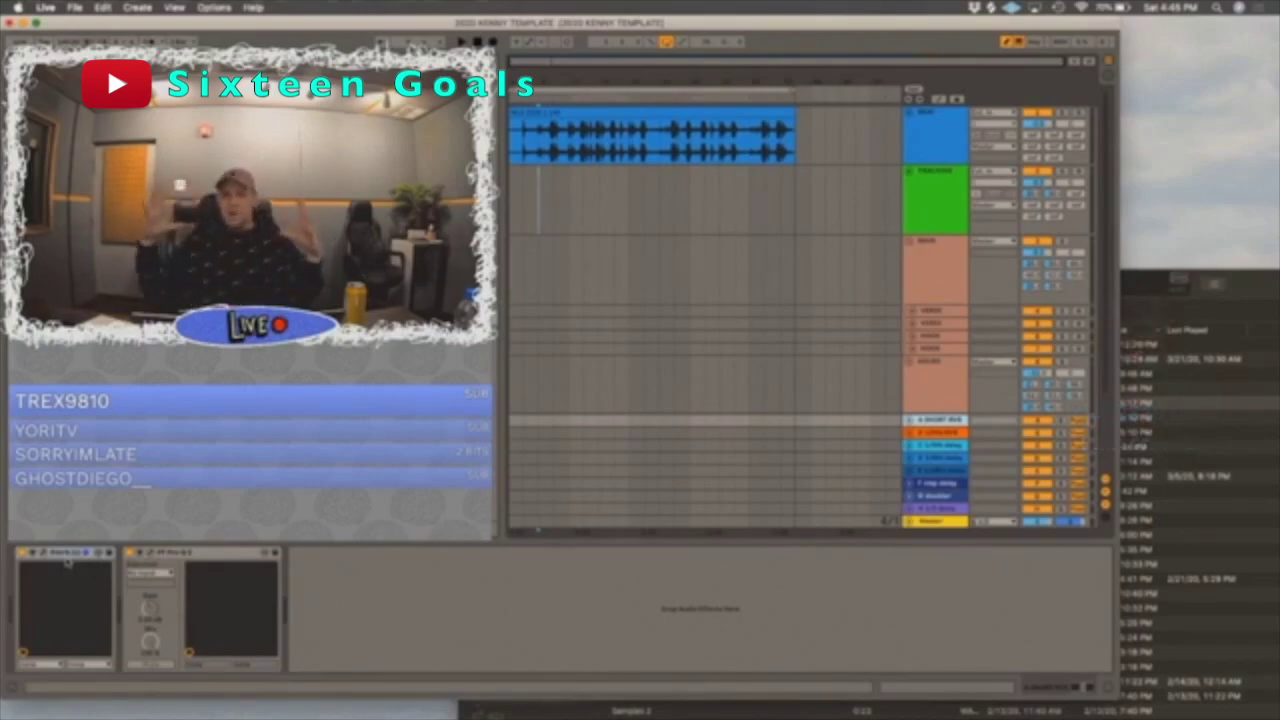
pyautogui.click(960, 205)
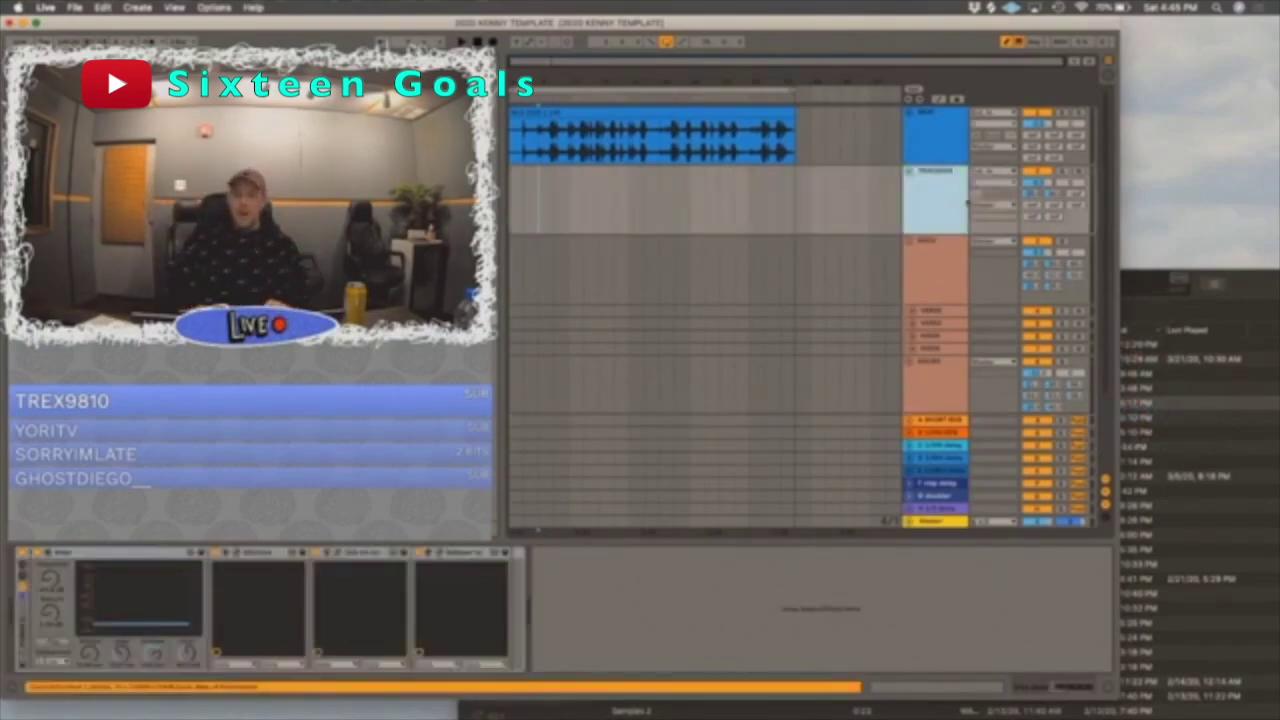
pyautogui.click(1035, 195)
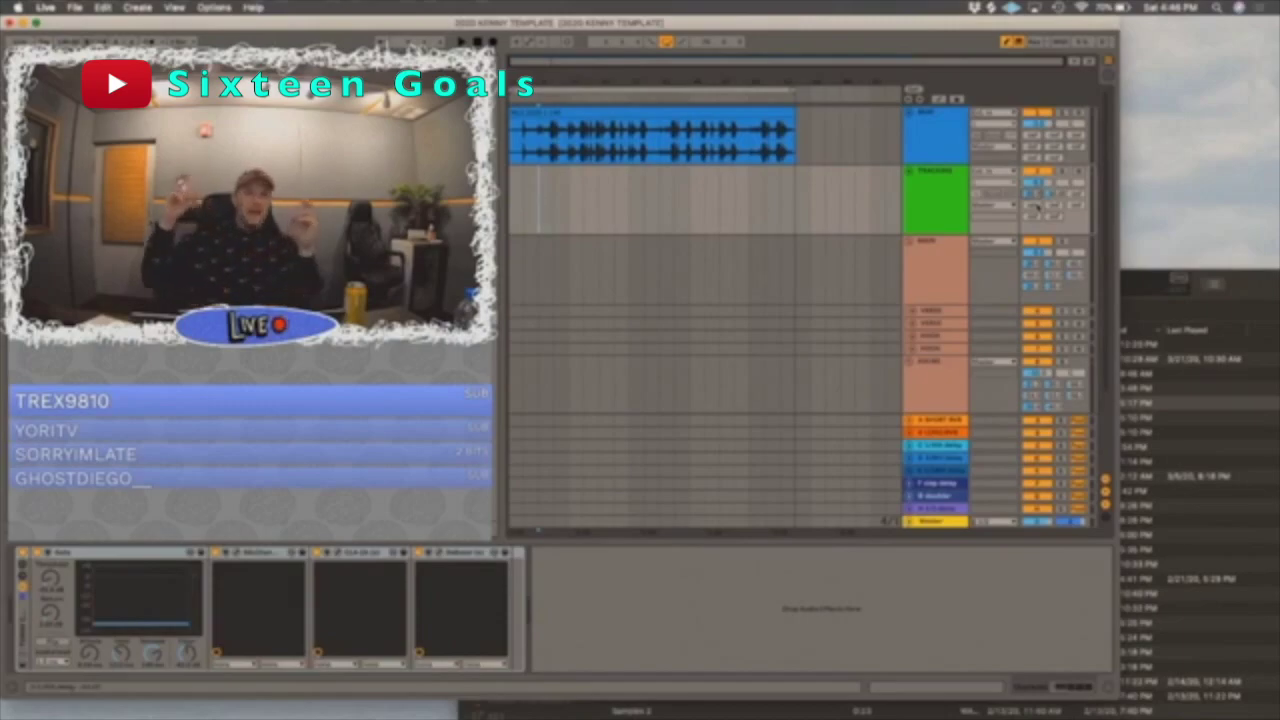
# - Review the effects chains of the MAIN group and the vocal group below it, and return to the TRACKING track's chain
pyautogui.click(935, 255)
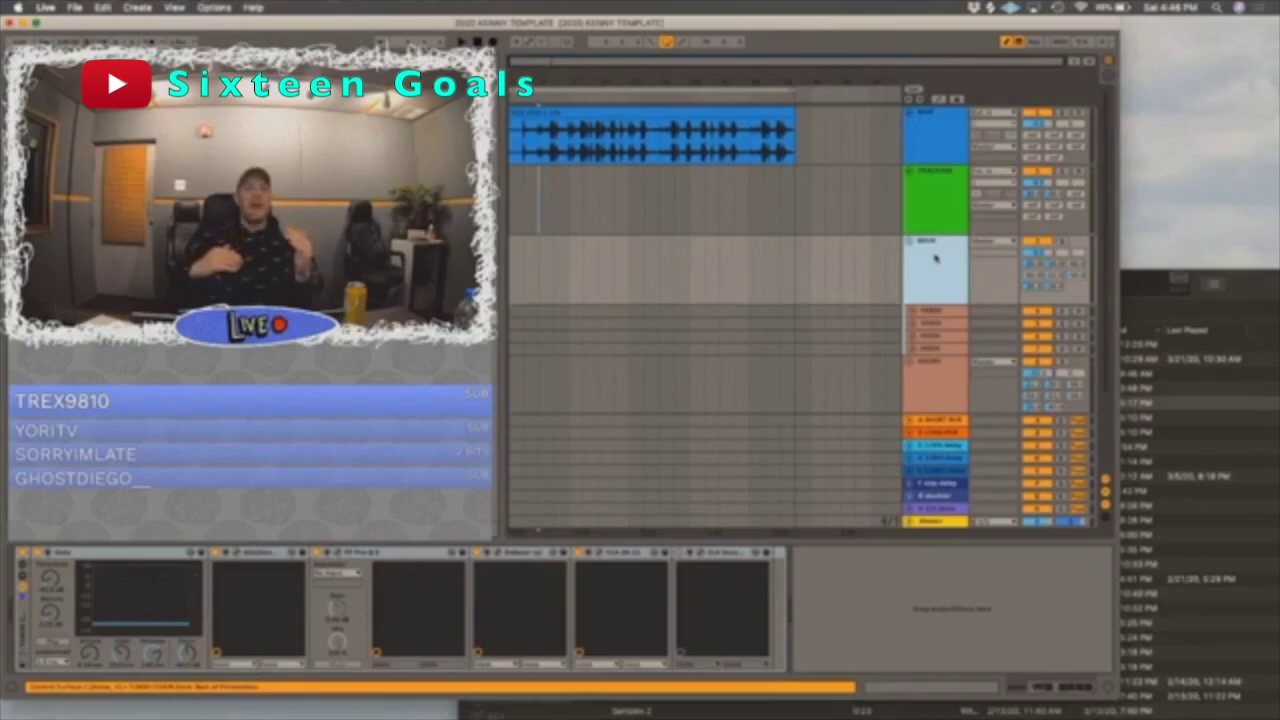
pyautogui.press('super+z')
pyautogui.press('super+z')
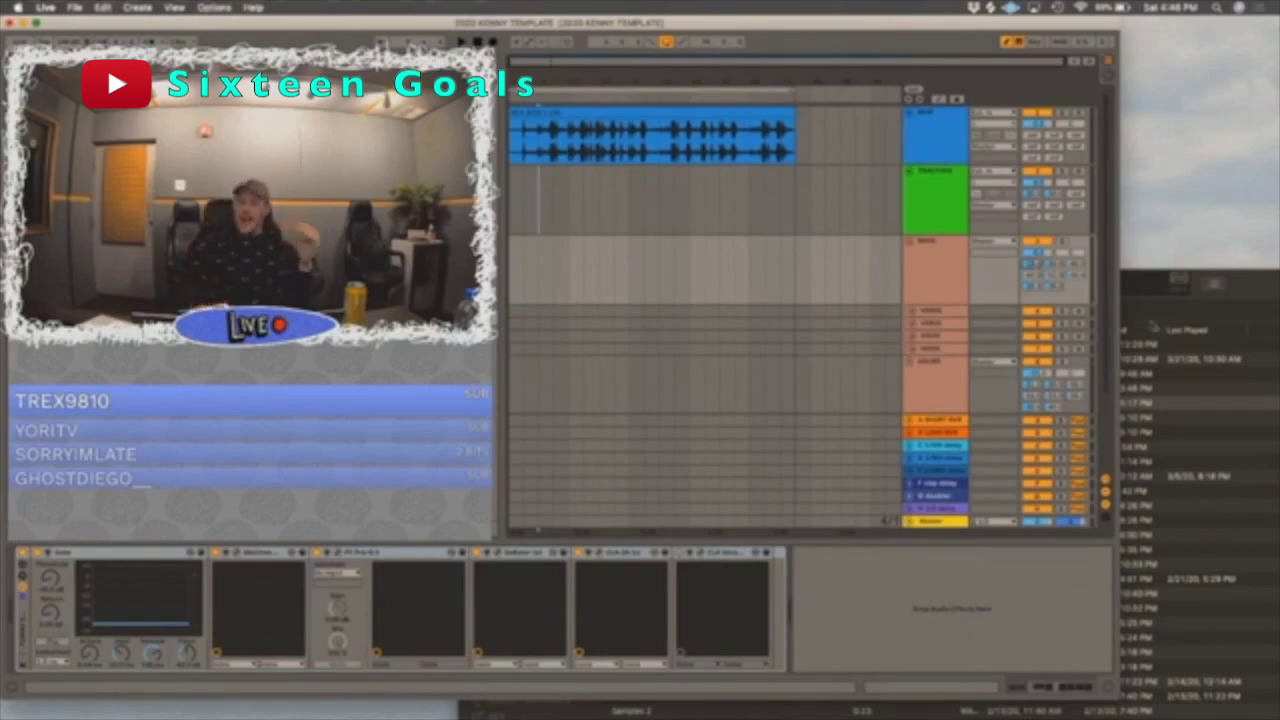
pyautogui.click(937, 273)
pyautogui.click(922, 385)
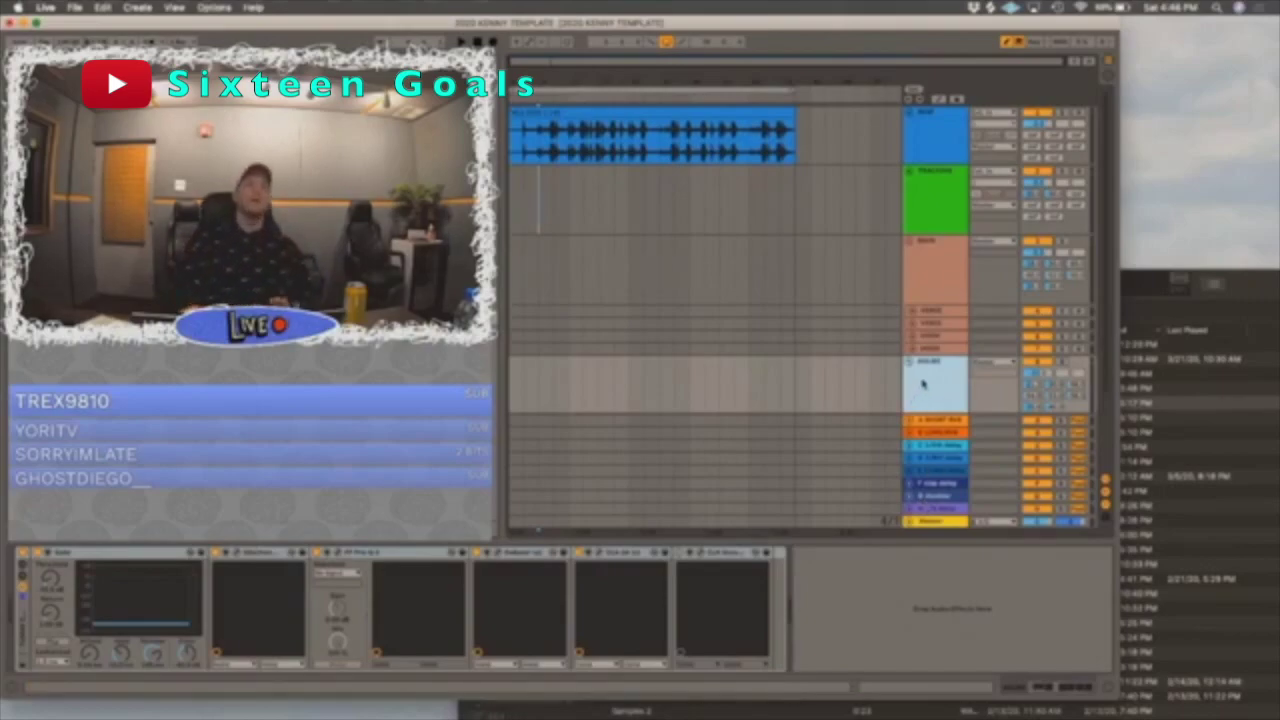
pyautogui.moveTo(940, 220); pyautogui.dragTo(936, 245)
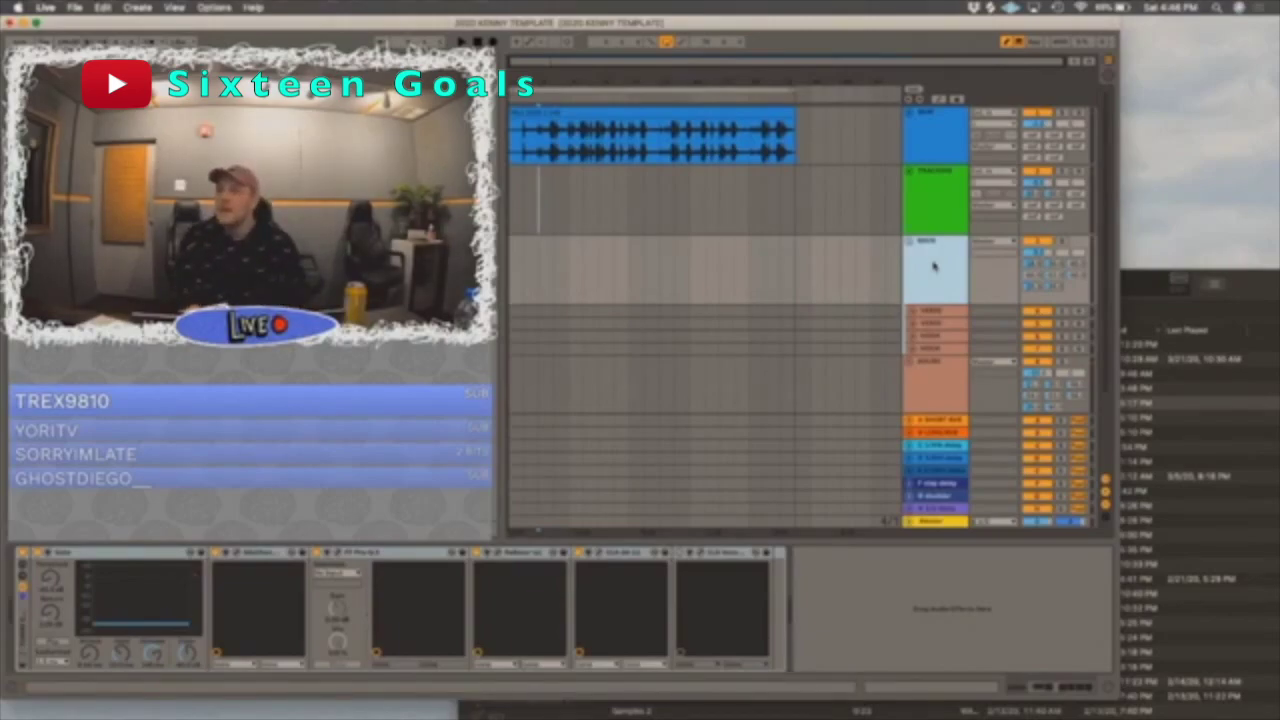
pyautogui.click(930, 195)
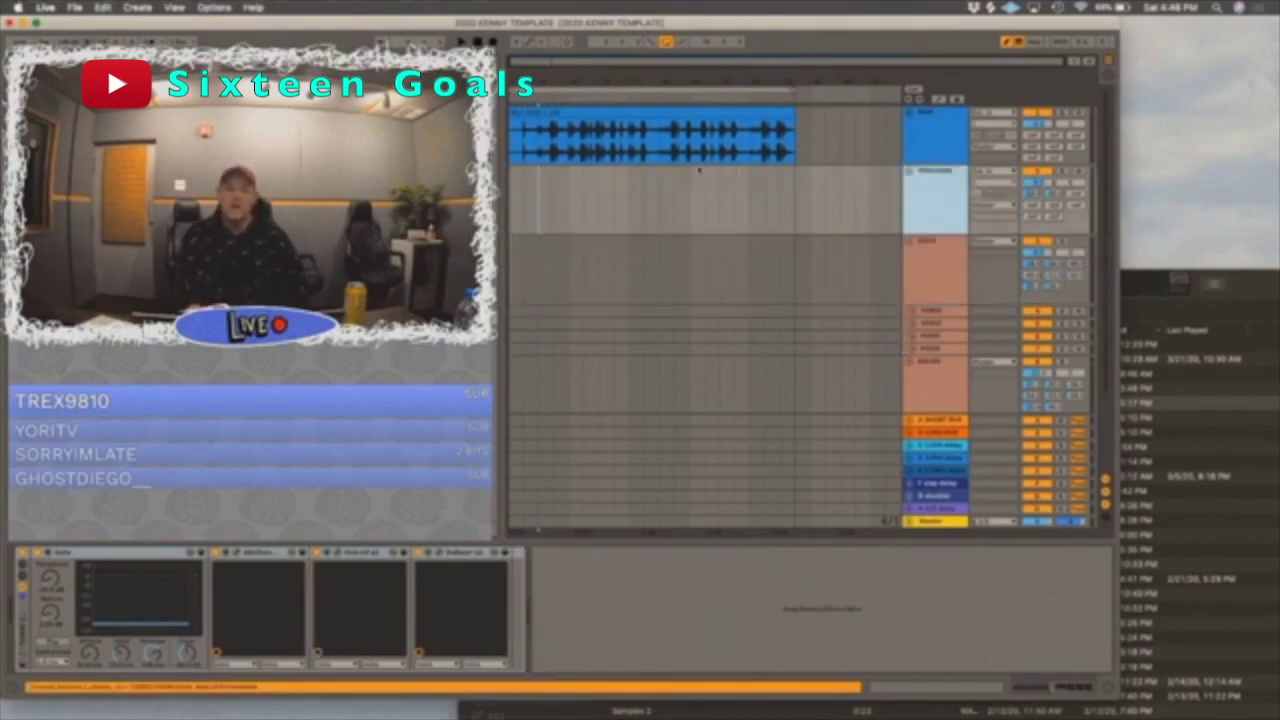
# - Highlight the stretch of the TRACKING lane beneath the beat clip, clear the highlight and reselect the TRACKING track
pyautogui.click(659, 190)
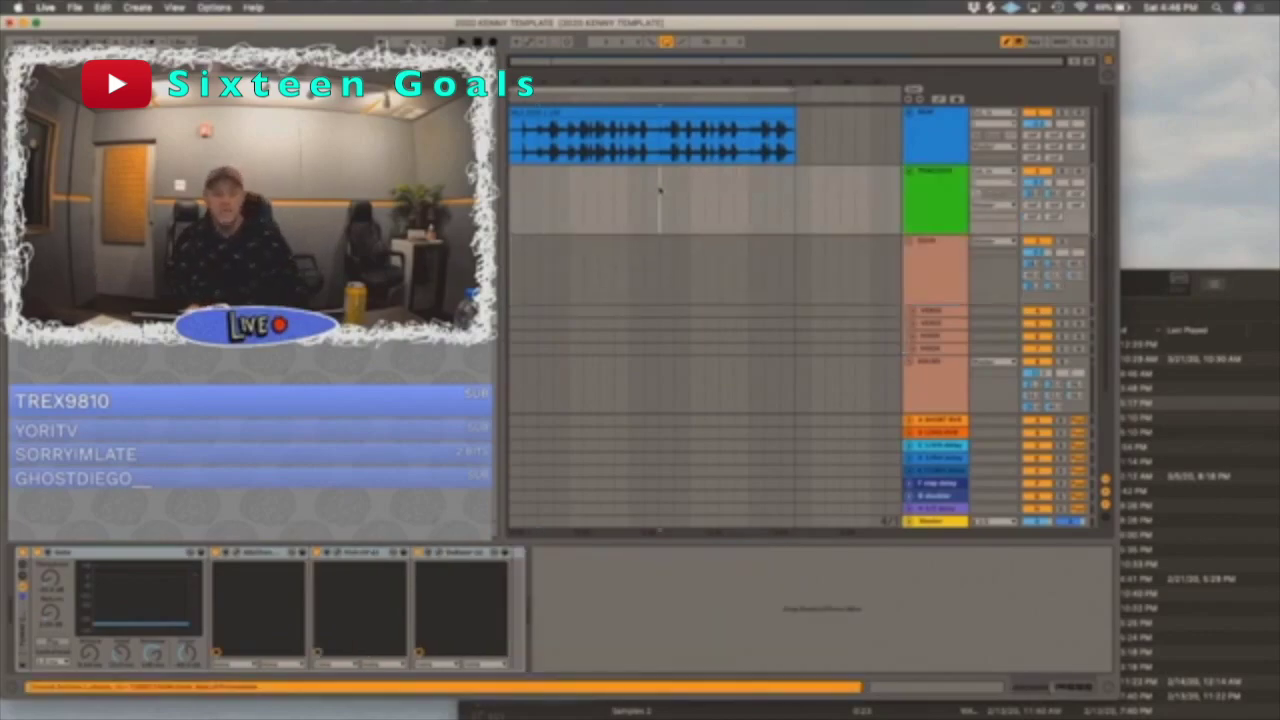
pyautogui.click(946, 192)
pyautogui.moveTo(521, 196); pyautogui.dragTo(792, 194)
pyautogui.click(549, 194)
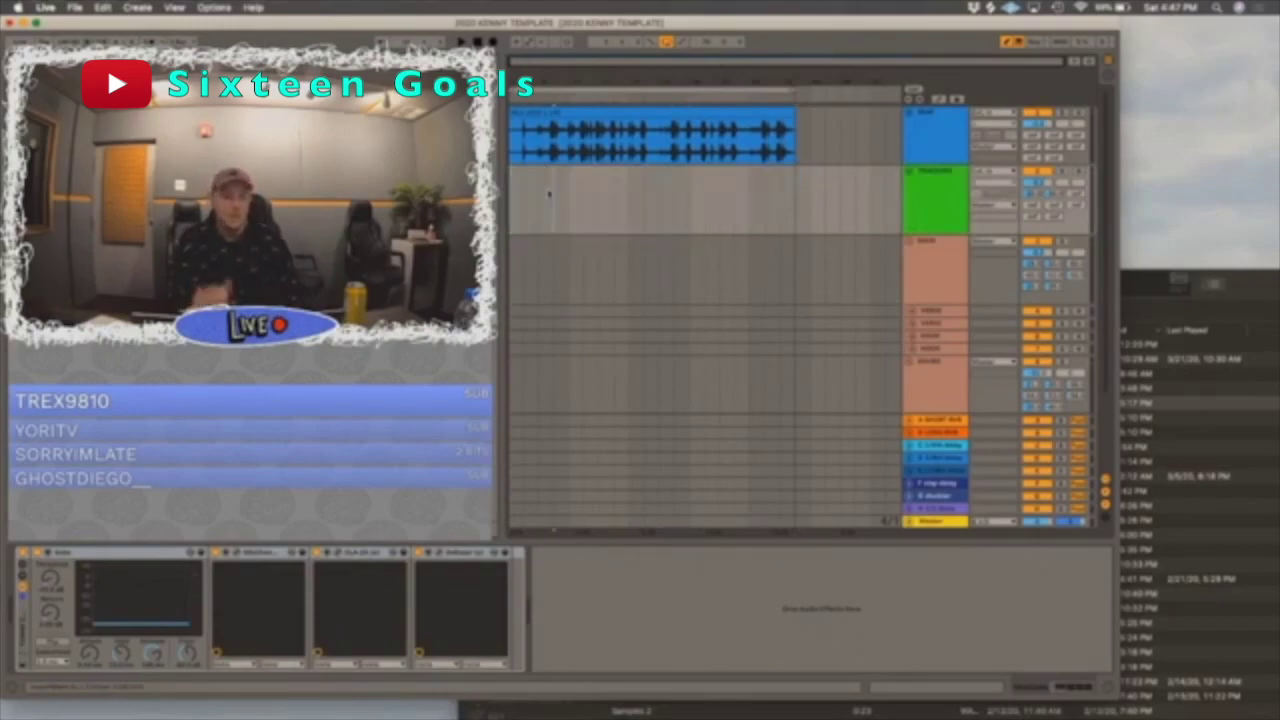
pyautogui.click(569, 195)
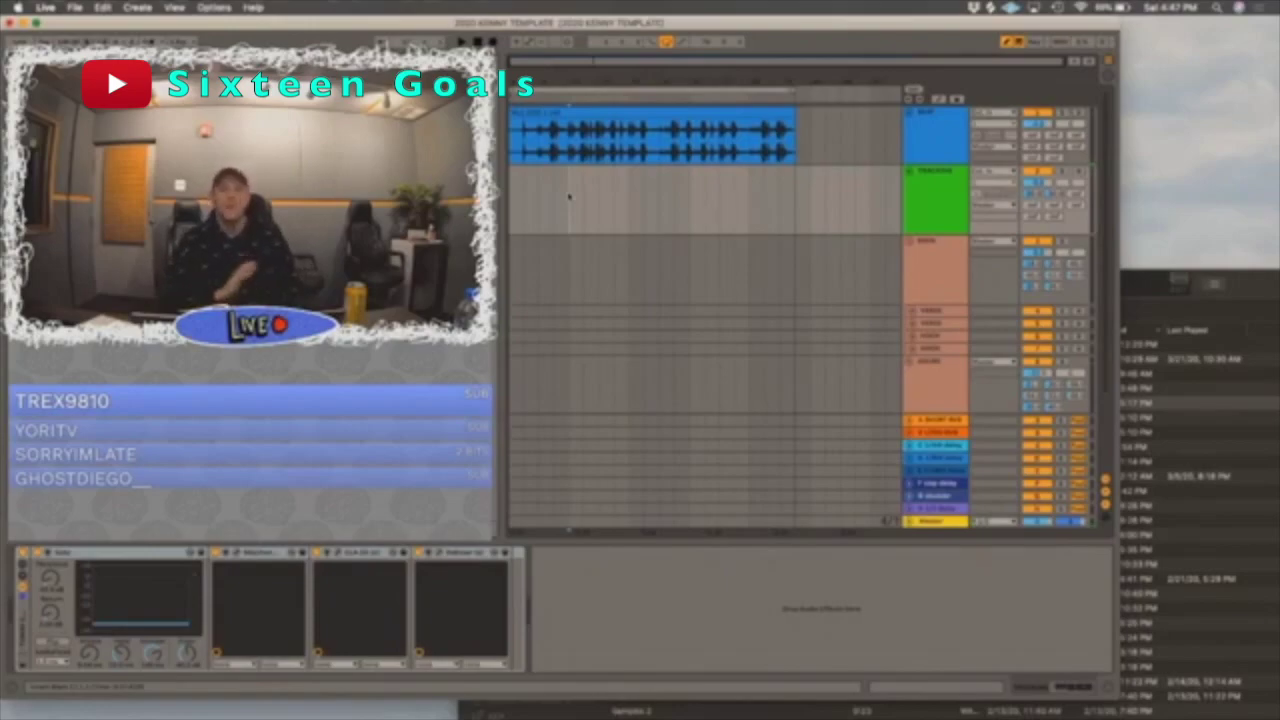
pyautogui.moveTo(523, 196)
pyautogui.mouseDown()
pyautogui.moveTo(632, 199)
pyautogui.moveTo(526, 193)
pyautogui.mouseUp()
pyautogui.click(540, 194)
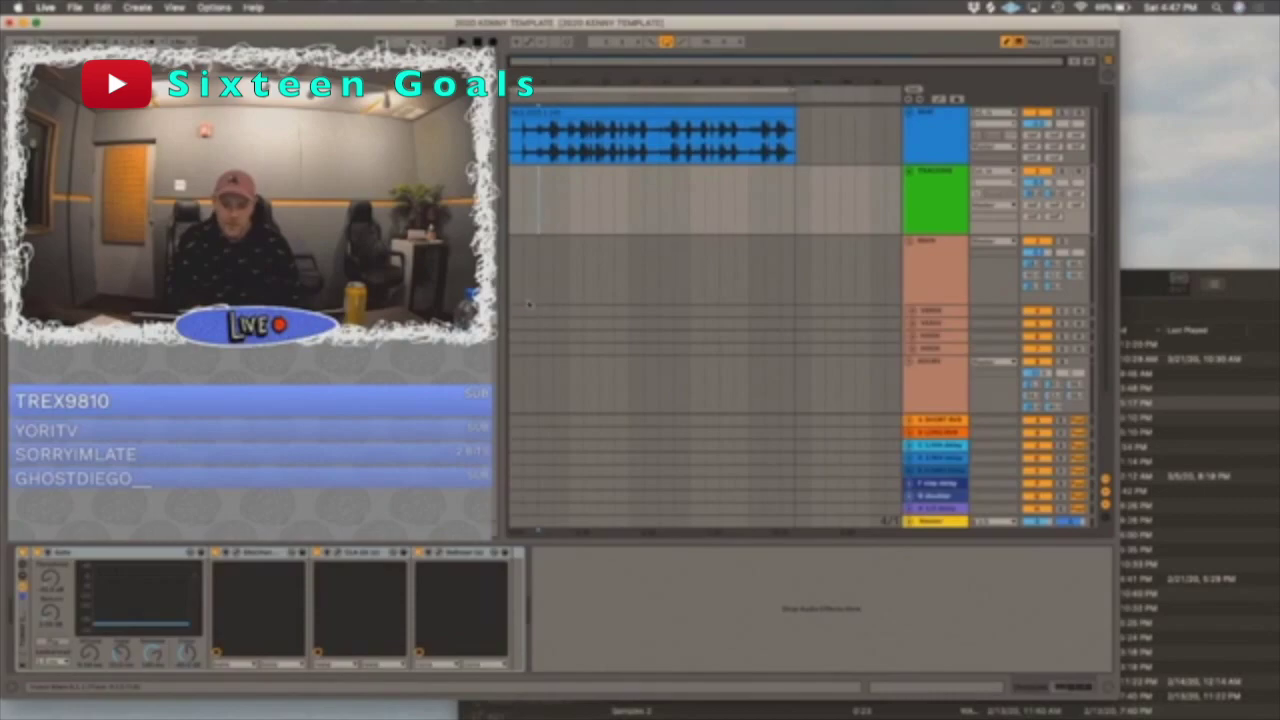
pyautogui.click(540, 310)
pyautogui.click(551, 222)
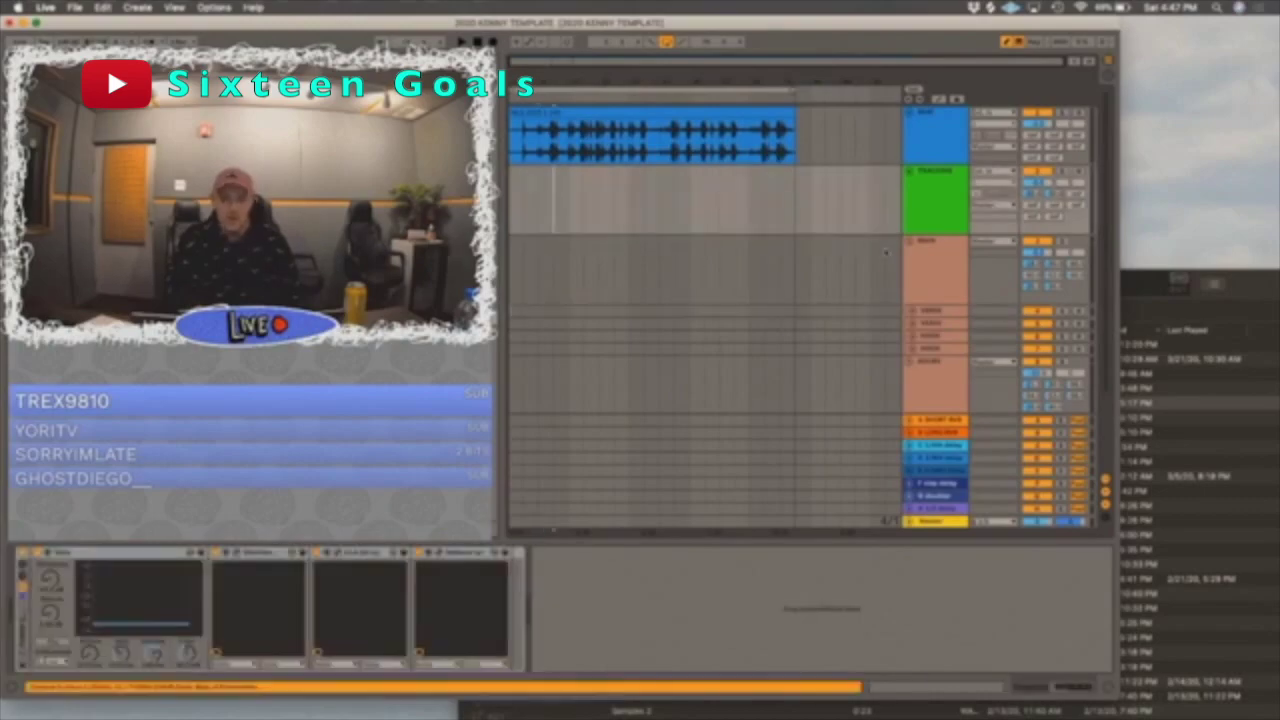
pyautogui.click(926, 207)
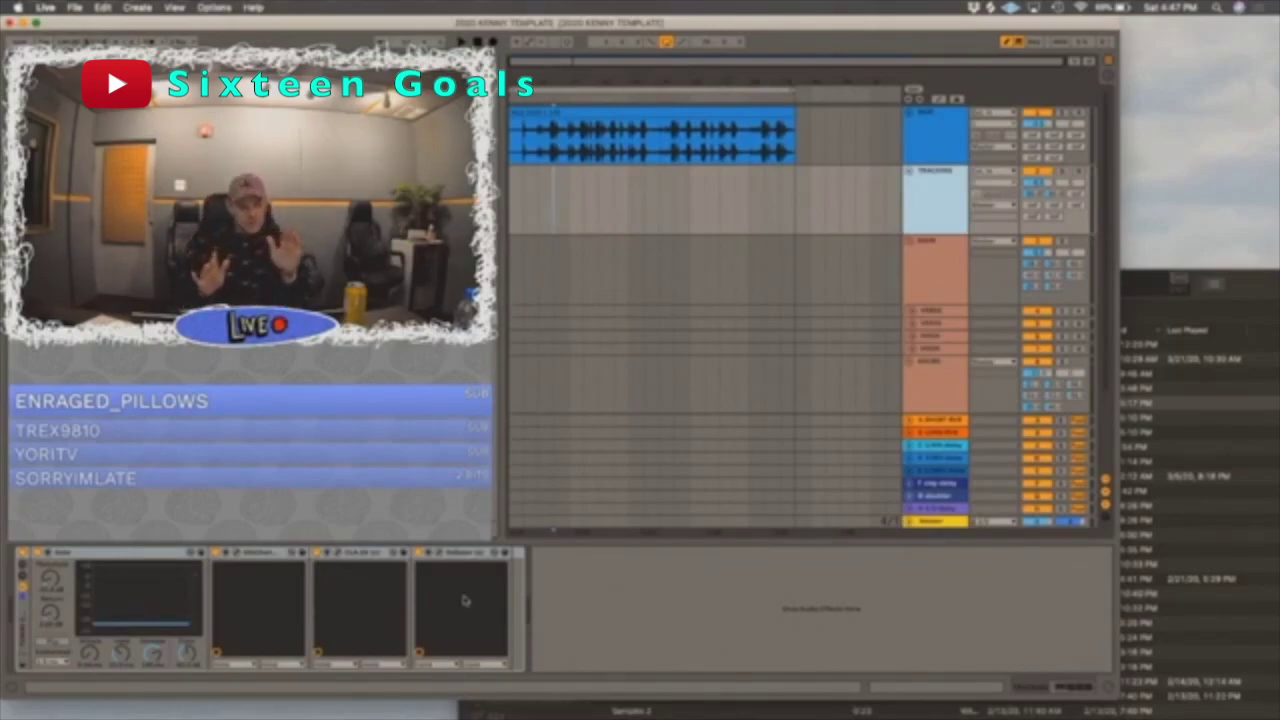
# - Compare the effects chains of the MAIN group and the vocal group below it, ending on MAIN
pyautogui.click(930, 250)
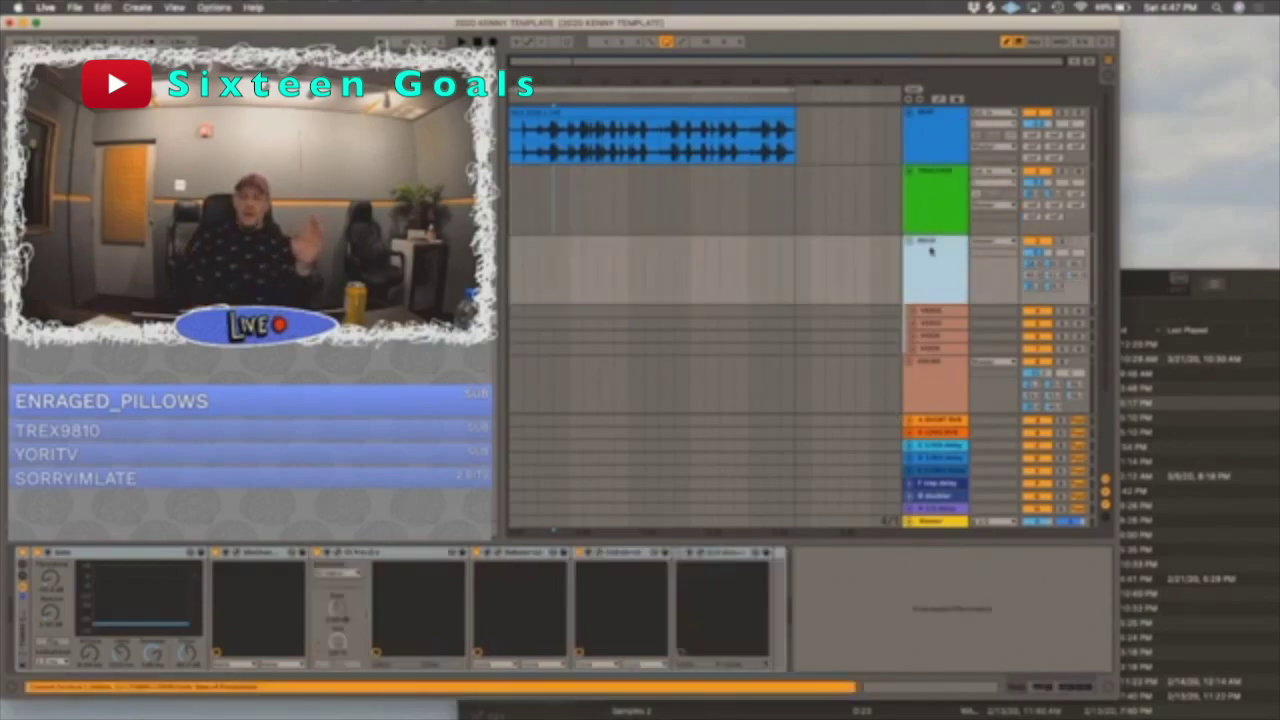
pyautogui.click(932, 366)
pyautogui.click(948, 236)
pyautogui.click(938, 382)
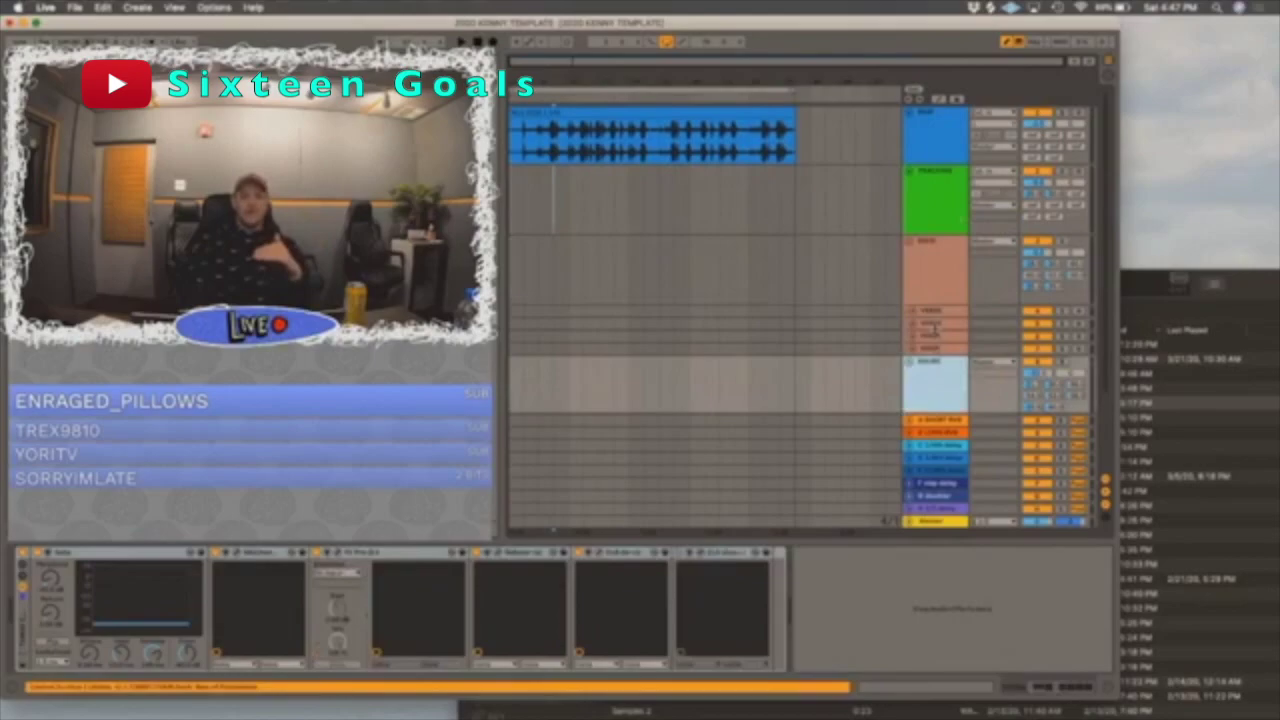
pyautogui.click(939, 265)
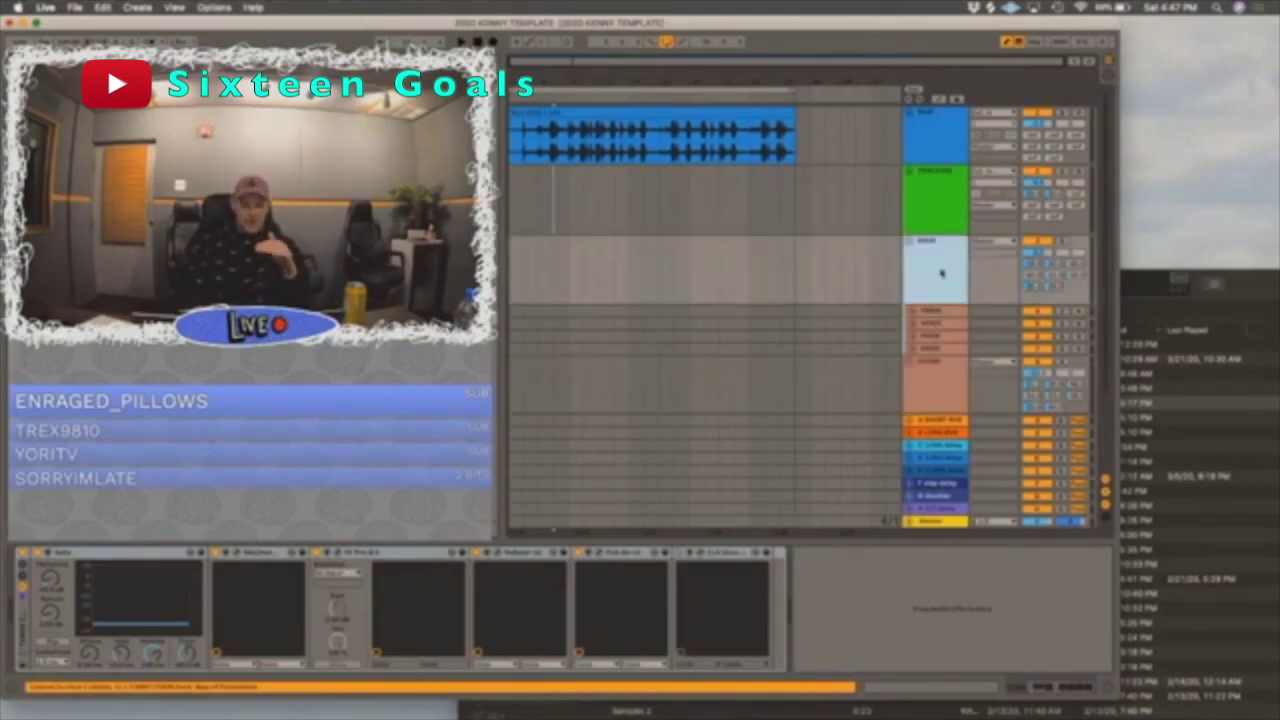
# - Mark a short range on the TRACKING lane and look through the four vocal tracks inside the MAIN group
pyautogui.moveTo(537, 193); pyautogui.dragTo(562, 190)
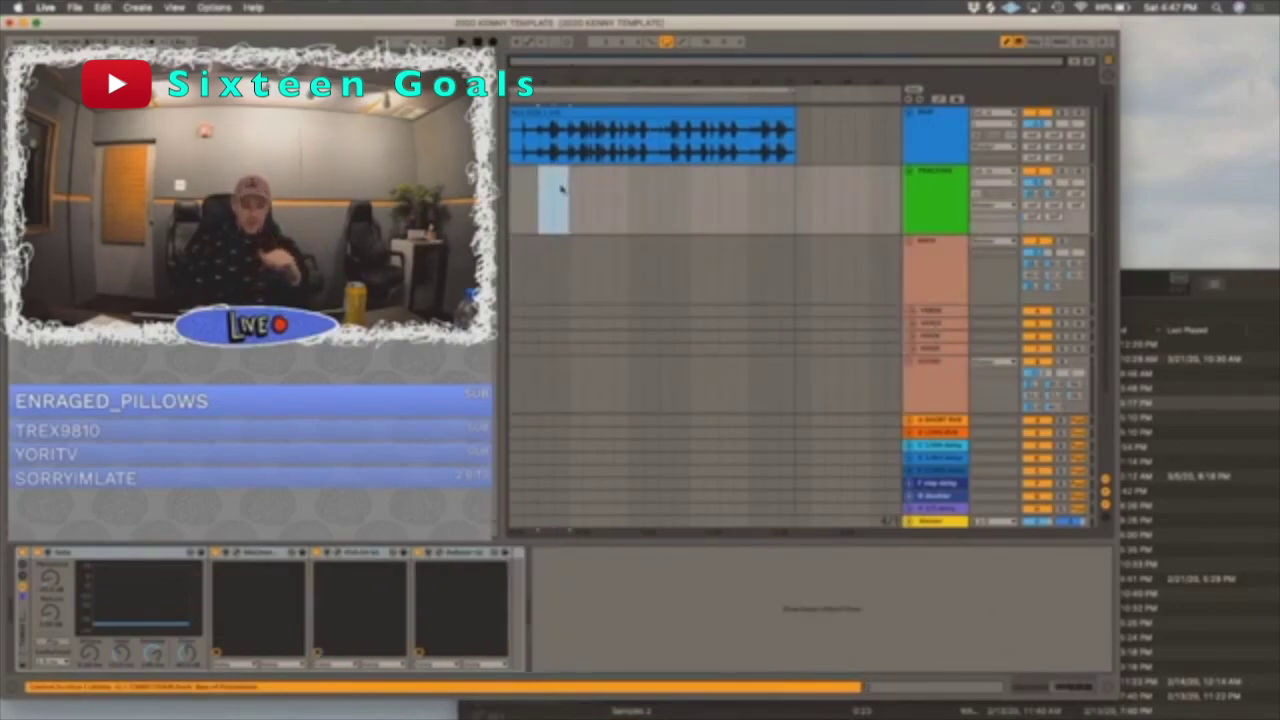
pyautogui.click(549, 312)
pyautogui.click(925, 311)
pyautogui.click(932, 324)
pyautogui.click(935, 338)
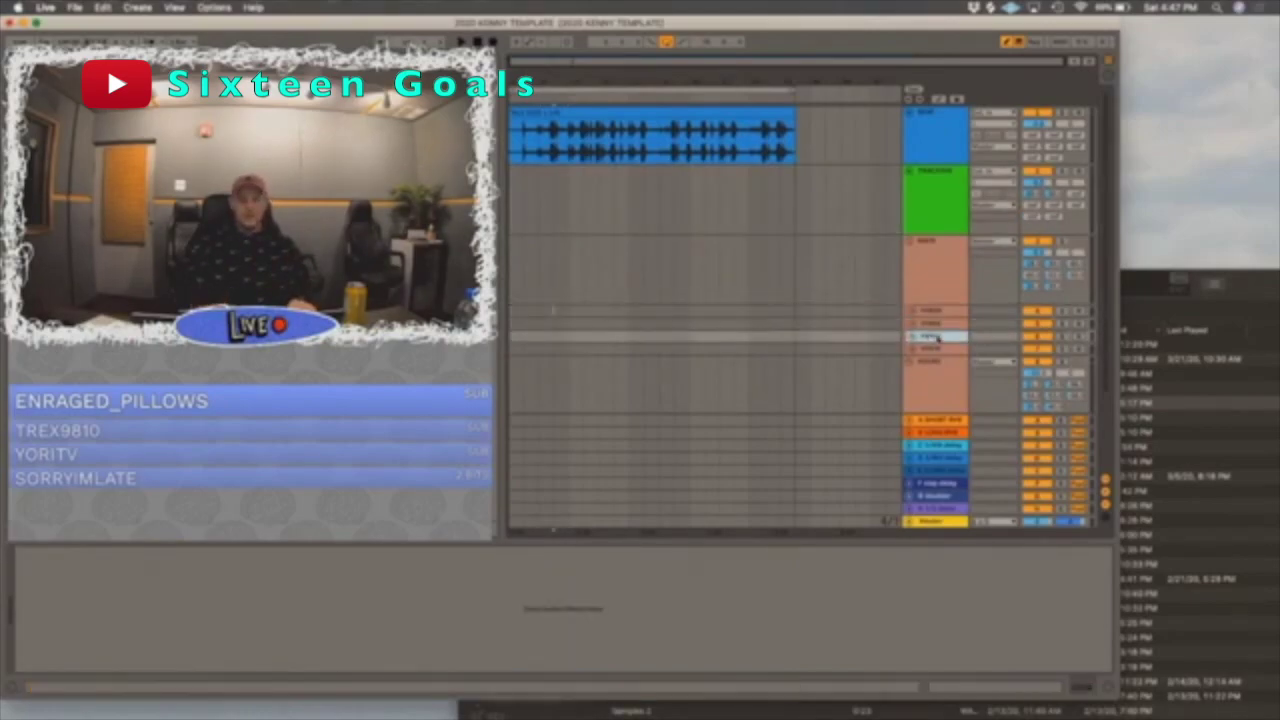
pyautogui.click(938, 348)
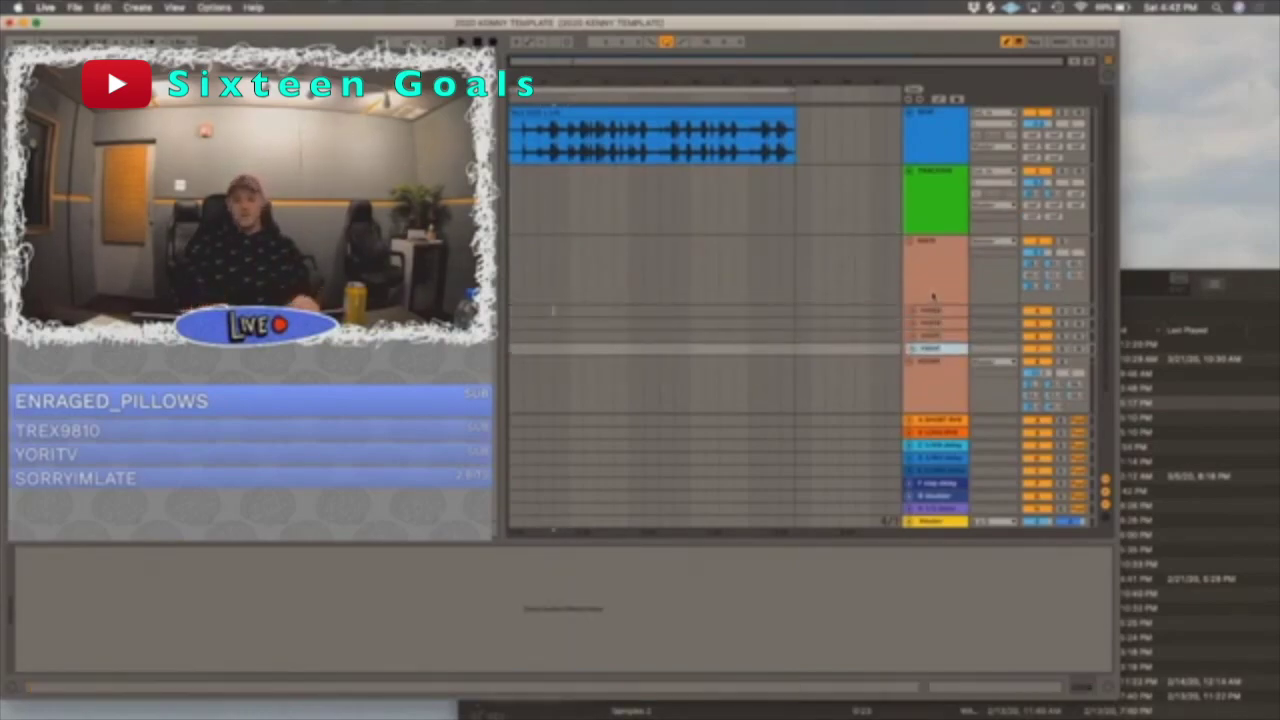
# - Duplicate a vocal track inside the MAIN group several times, undo the duplicates and reselect the second vocal track
pyautogui.click(930, 322)
pyautogui.press('super+d')
pyautogui.press('super+d')
pyautogui.press('super+d')
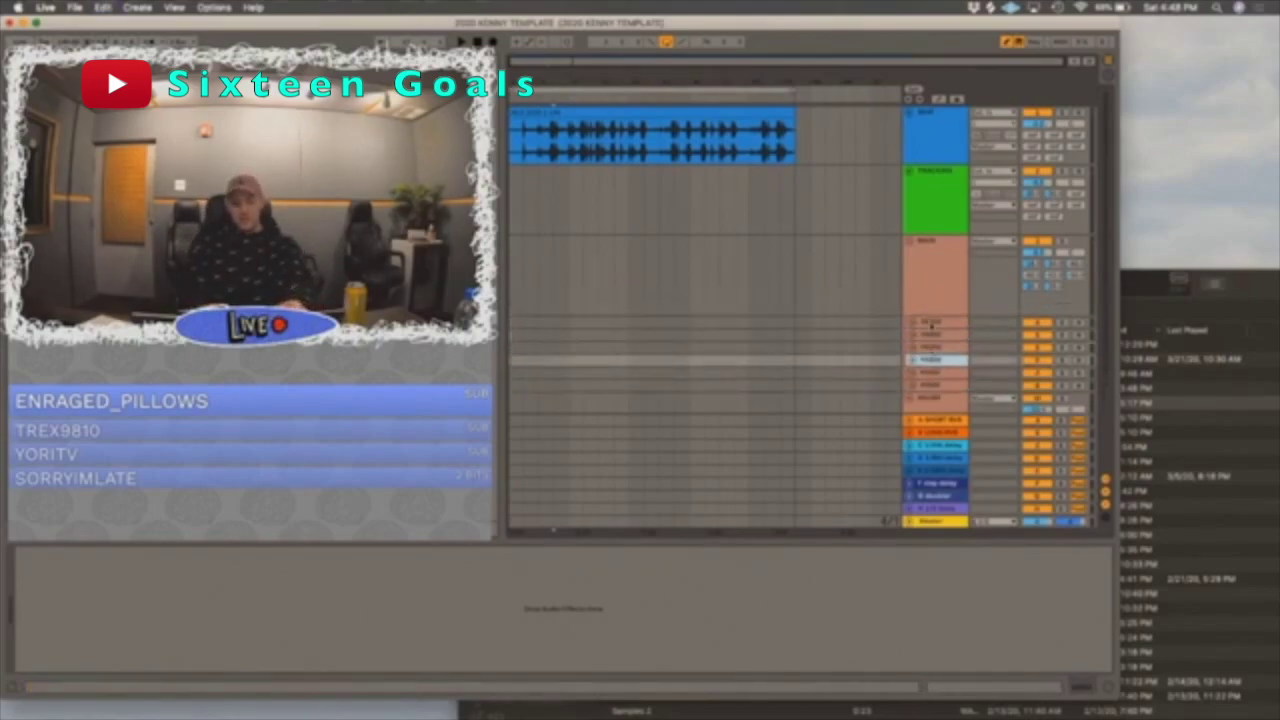
pyautogui.press('super+z')
pyautogui.press('super+z')
pyautogui.press('super+z')
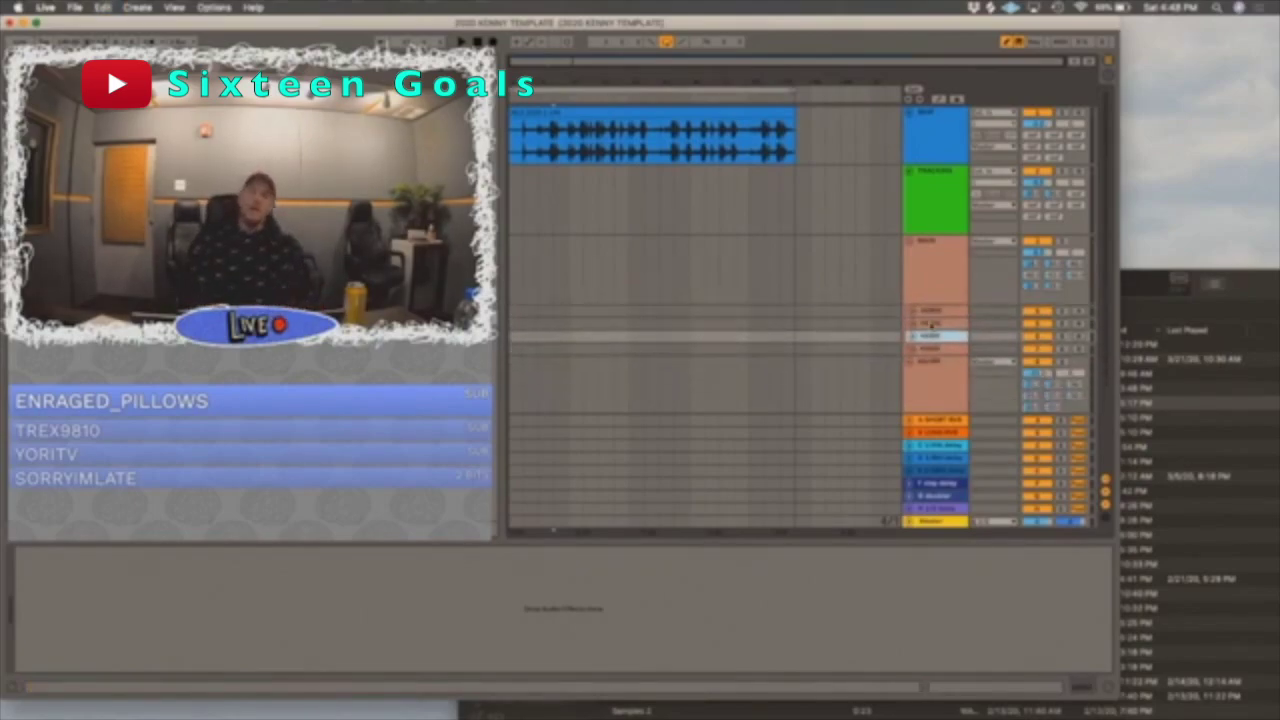
pyautogui.click(929, 324)
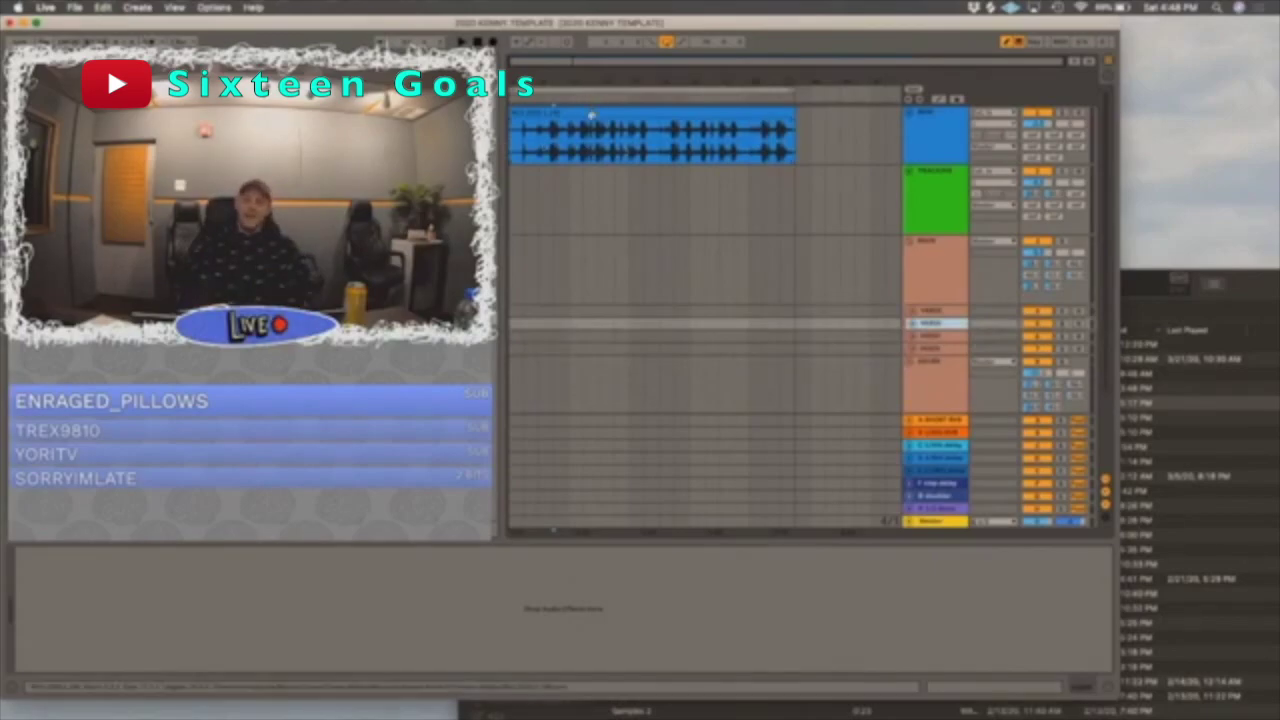
# - Mark a short range on the TRACKING lane and unfold the first vocal track inside the MAIN group
pyautogui.moveTo(534, 193); pyautogui.dragTo(553, 197)
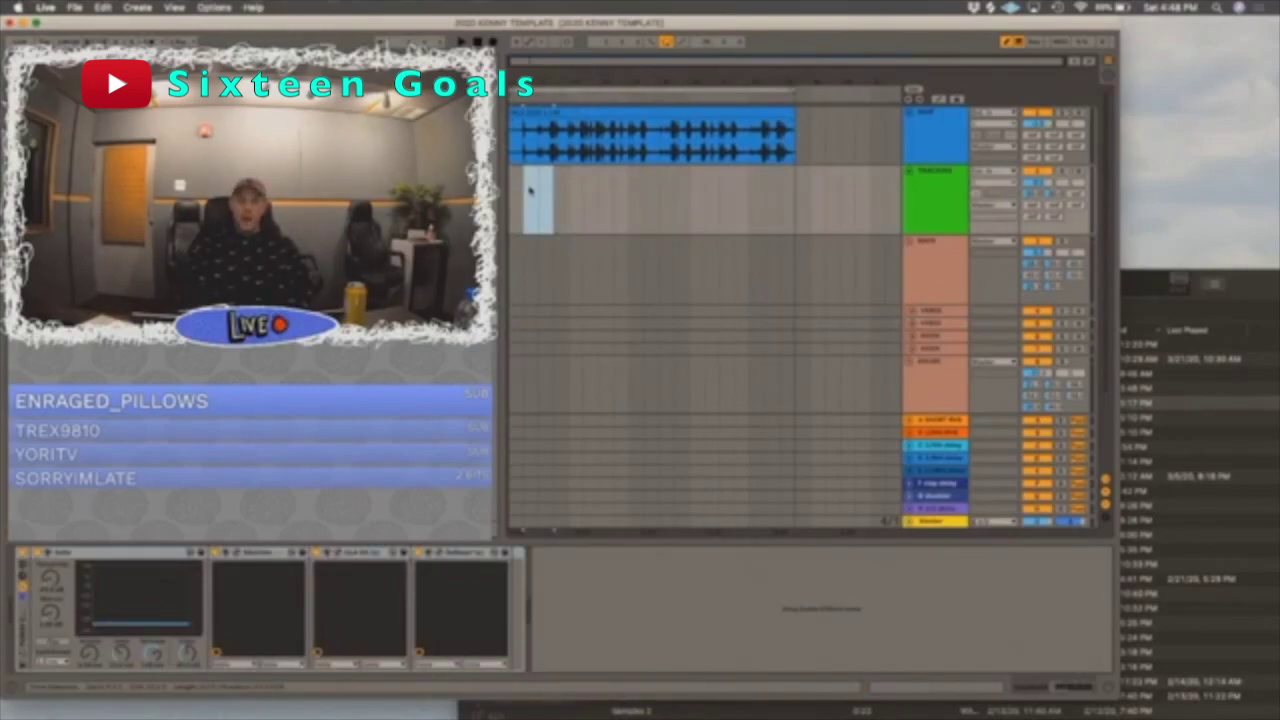
pyautogui.click(533, 310)
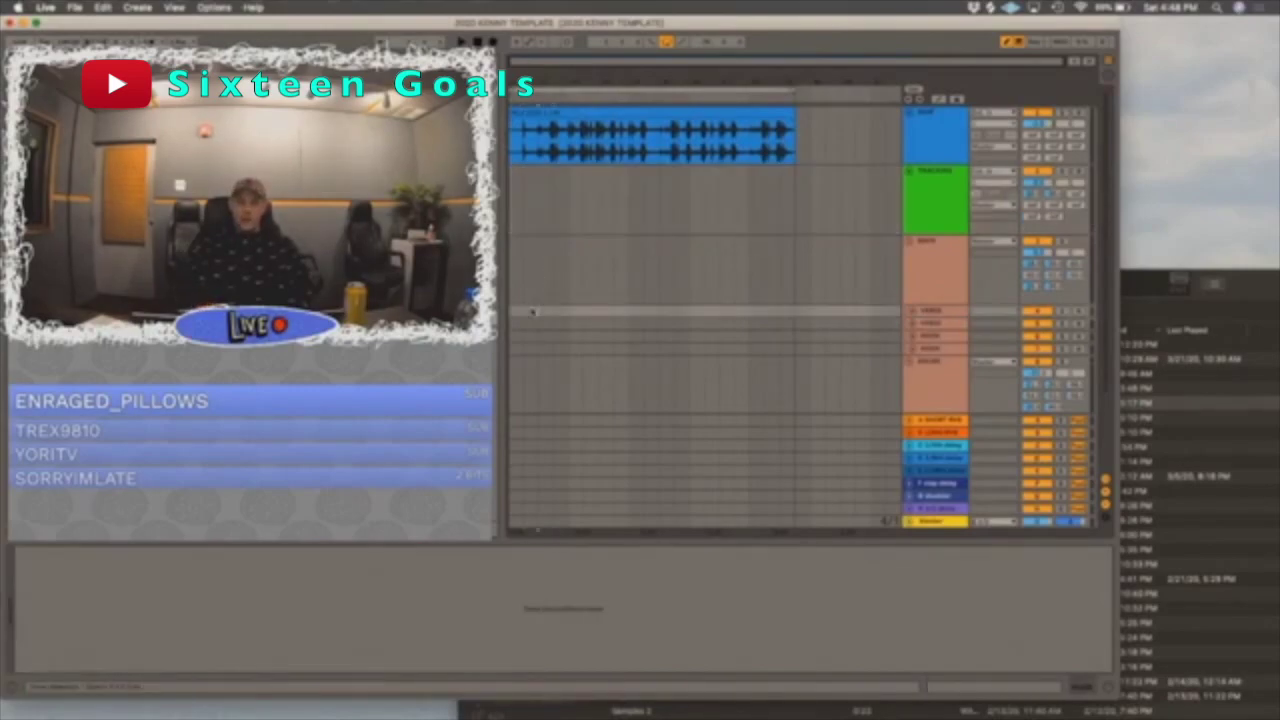
pyautogui.click(912, 311)
pyautogui.click(931, 299)
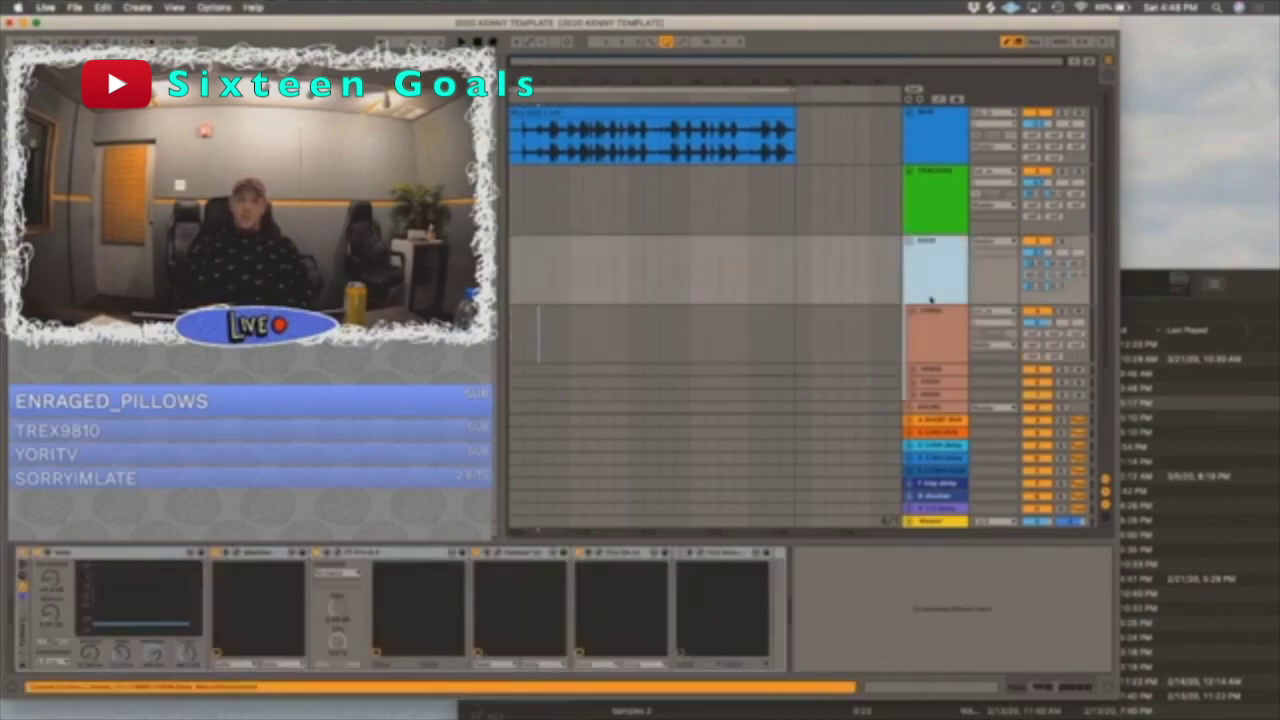
pyautogui.scroll(-2, 931, 300)
pyautogui.click(900, 297)
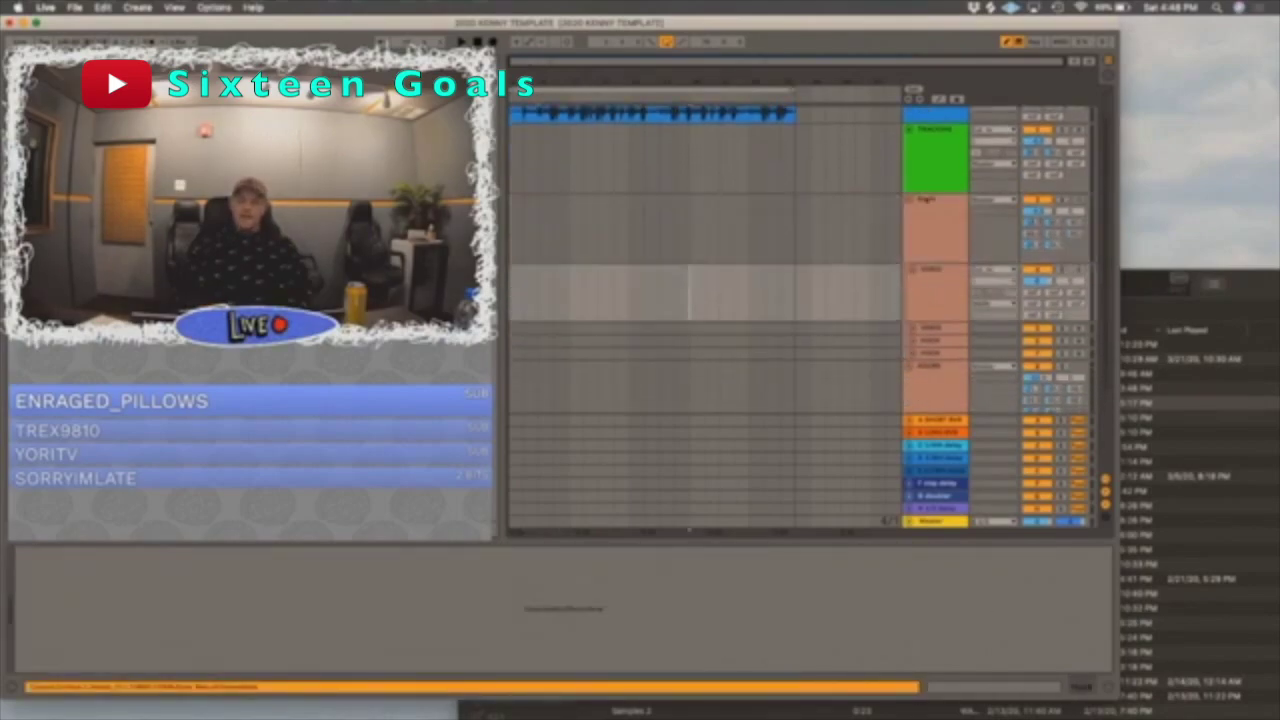
# - Review the MAIN group's effects chain and move through its vocal tracks, ending on the first one
pyautogui.click(927, 201)
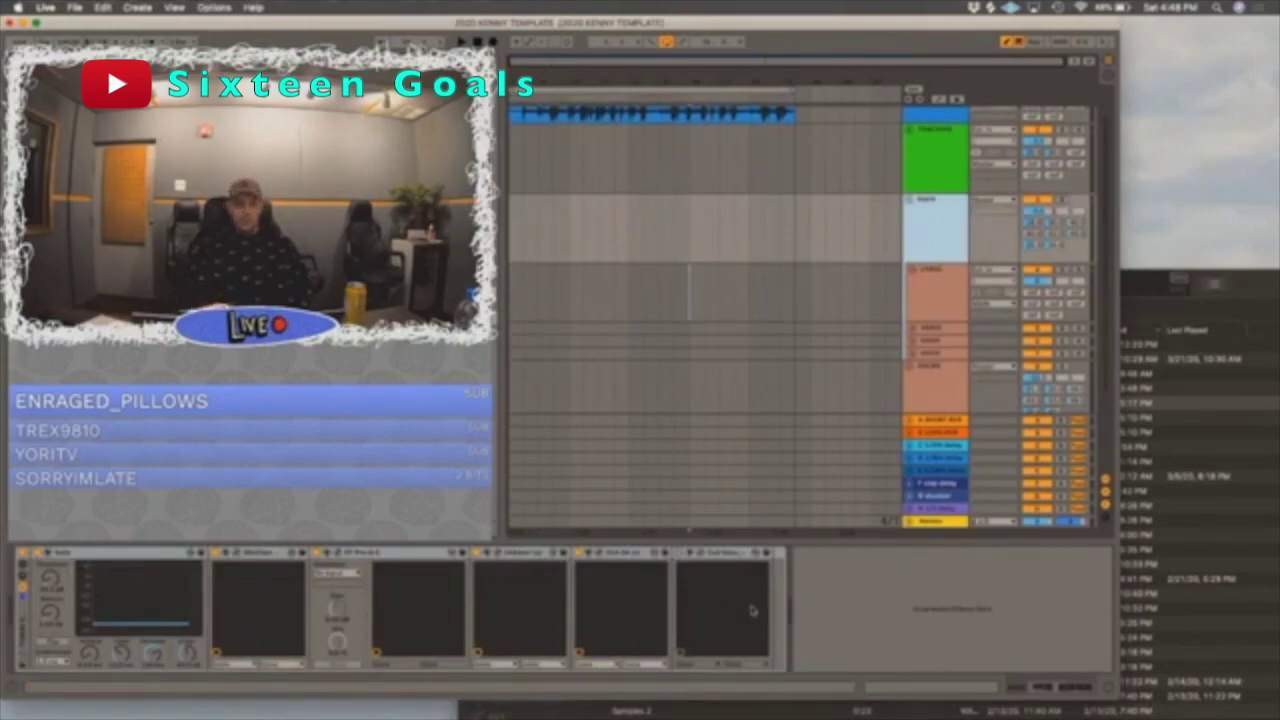
pyautogui.click(928, 289)
pyautogui.press('Down')
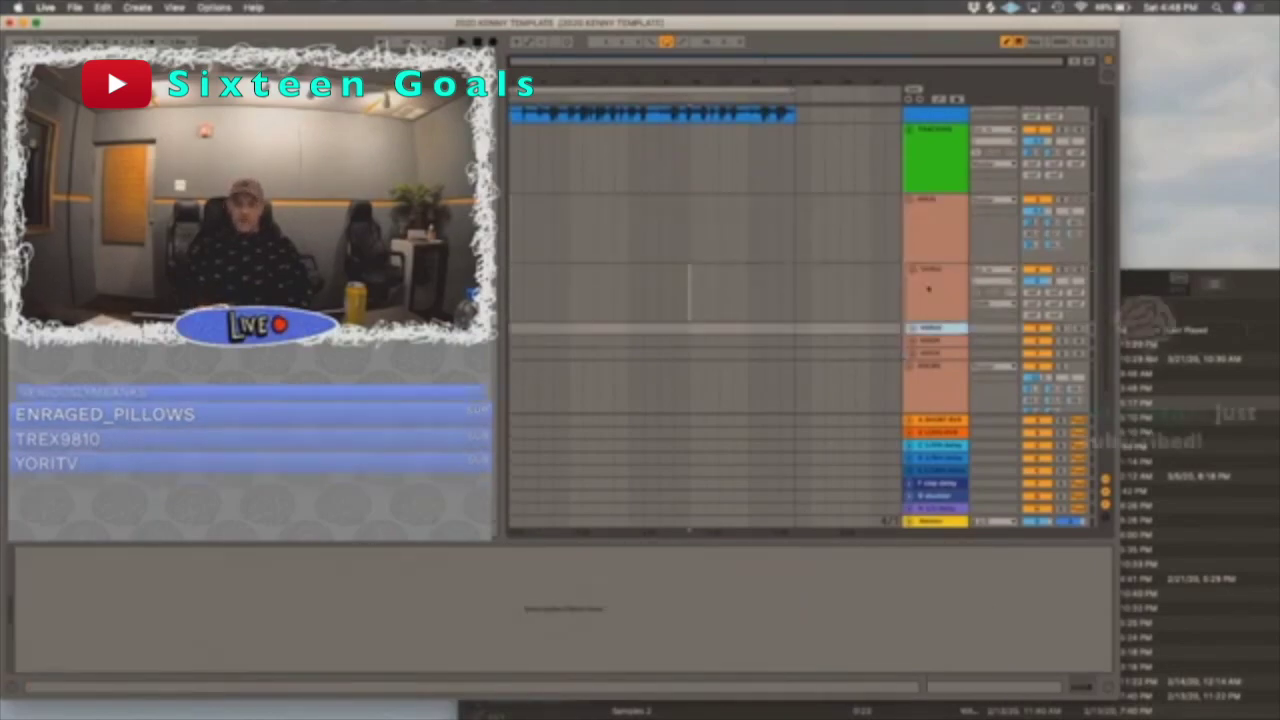
pyautogui.press('Up')
pyautogui.press('Down')
pyautogui.press('Down')
pyautogui.press('Down')
pyautogui.press('Up')
pyautogui.press('Up')
pyautogui.press('Up')
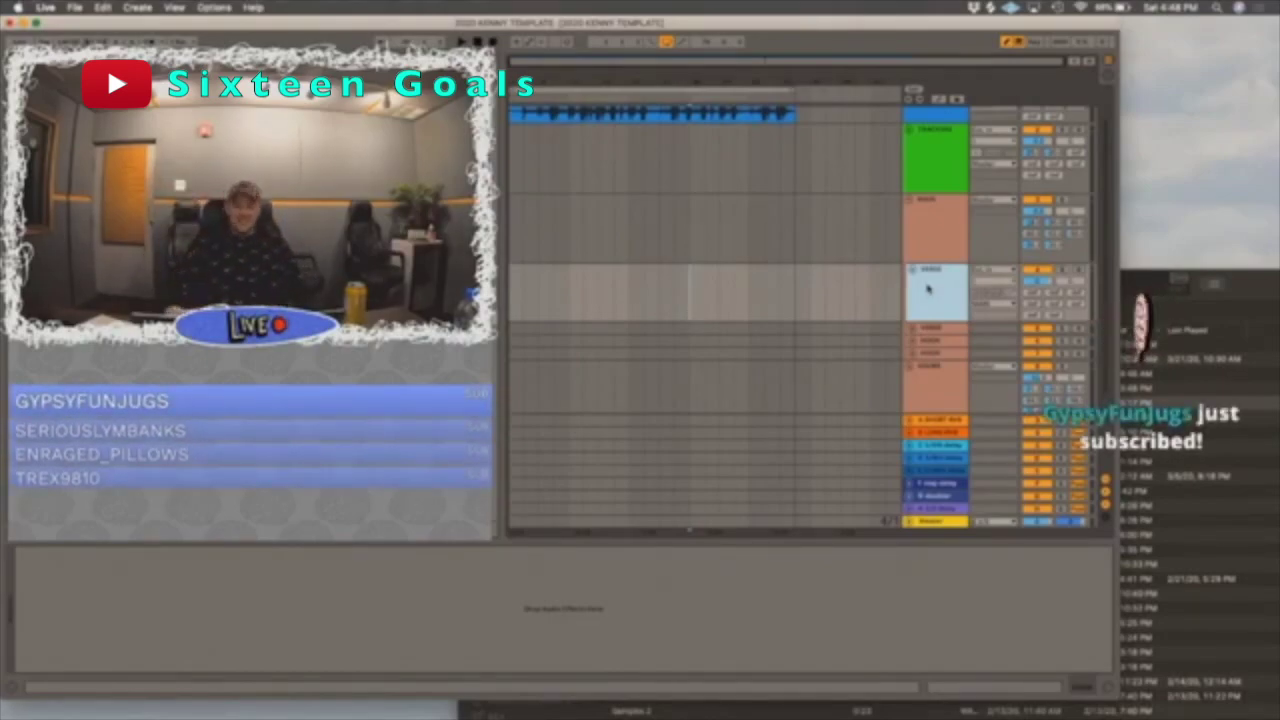
# - Expand the window to full screen and place the insert marker in the MAIN group's vocal lanes, ending on the first one
pyautogui.click(35, 22)
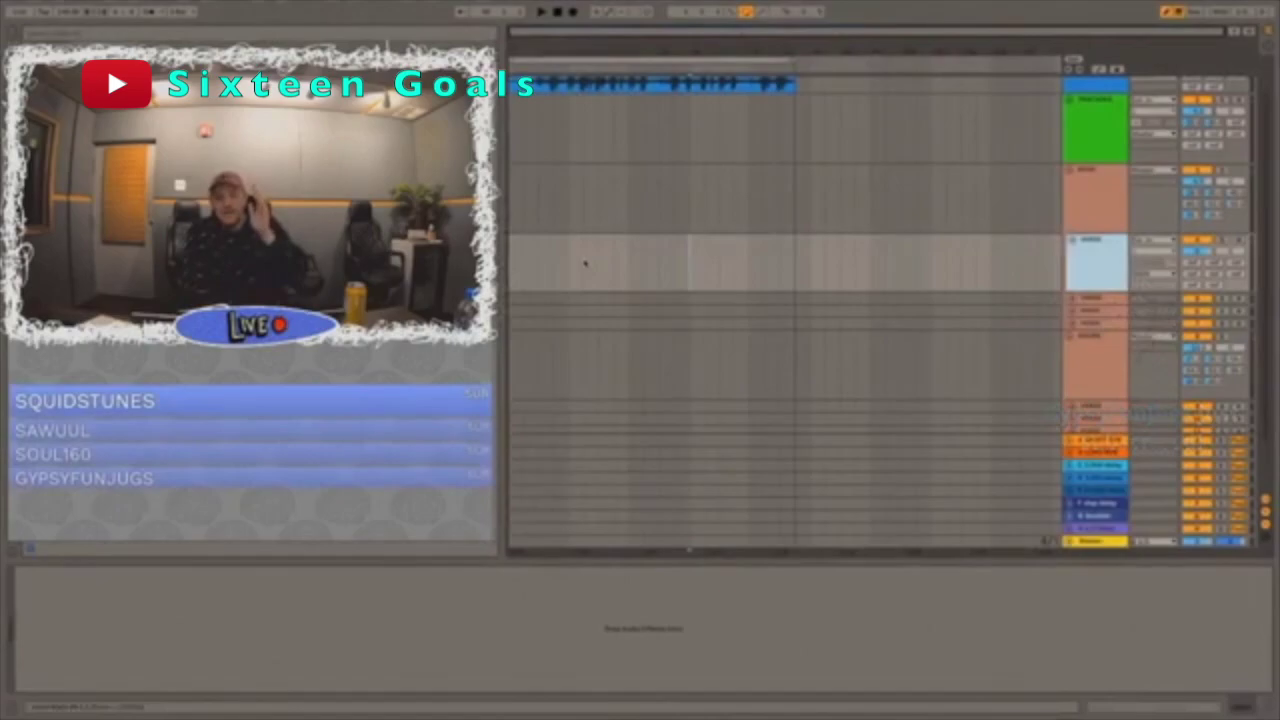
pyautogui.click(513, 250)
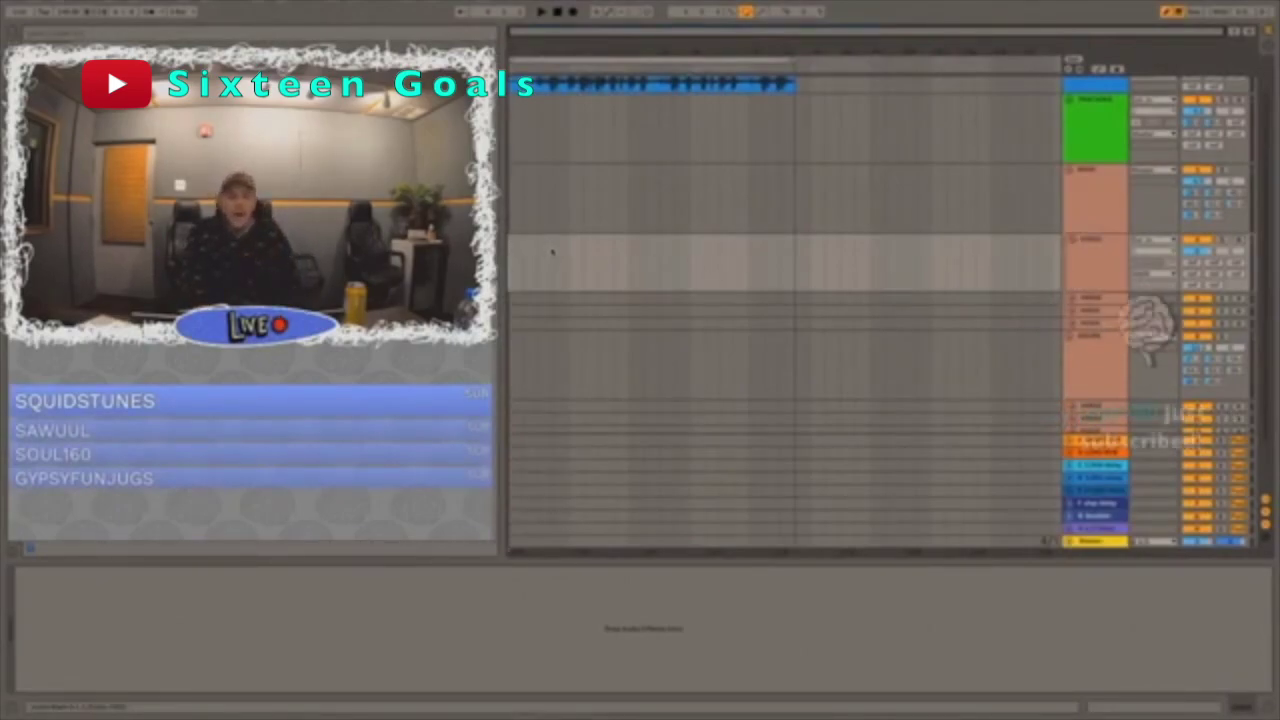
pyautogui.click(600, 335)
pyautogui.click(630, 324)
pyautogui.click(660, 309)
pyautogui.click(647, 279)
pyautogui.click(646, 299)
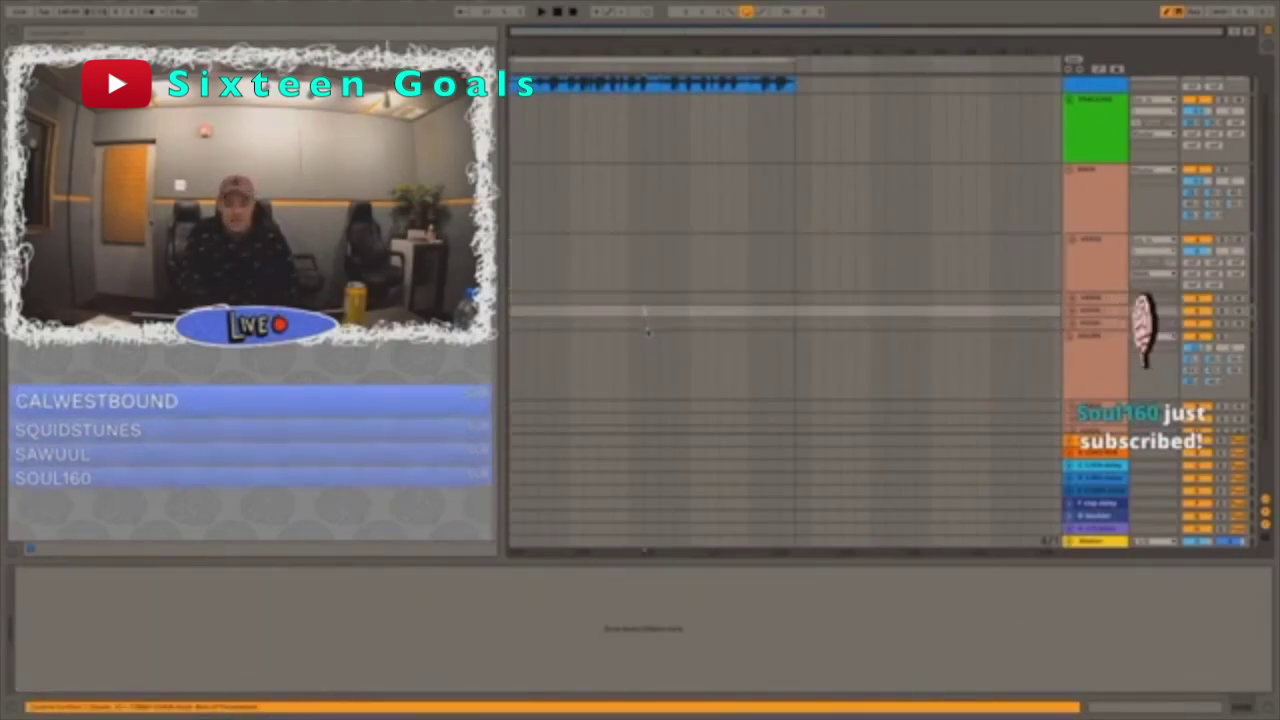
pyautogui.click(645, 336)
pyautogui.click(642, 294)
pyautogui.click(643, 280)
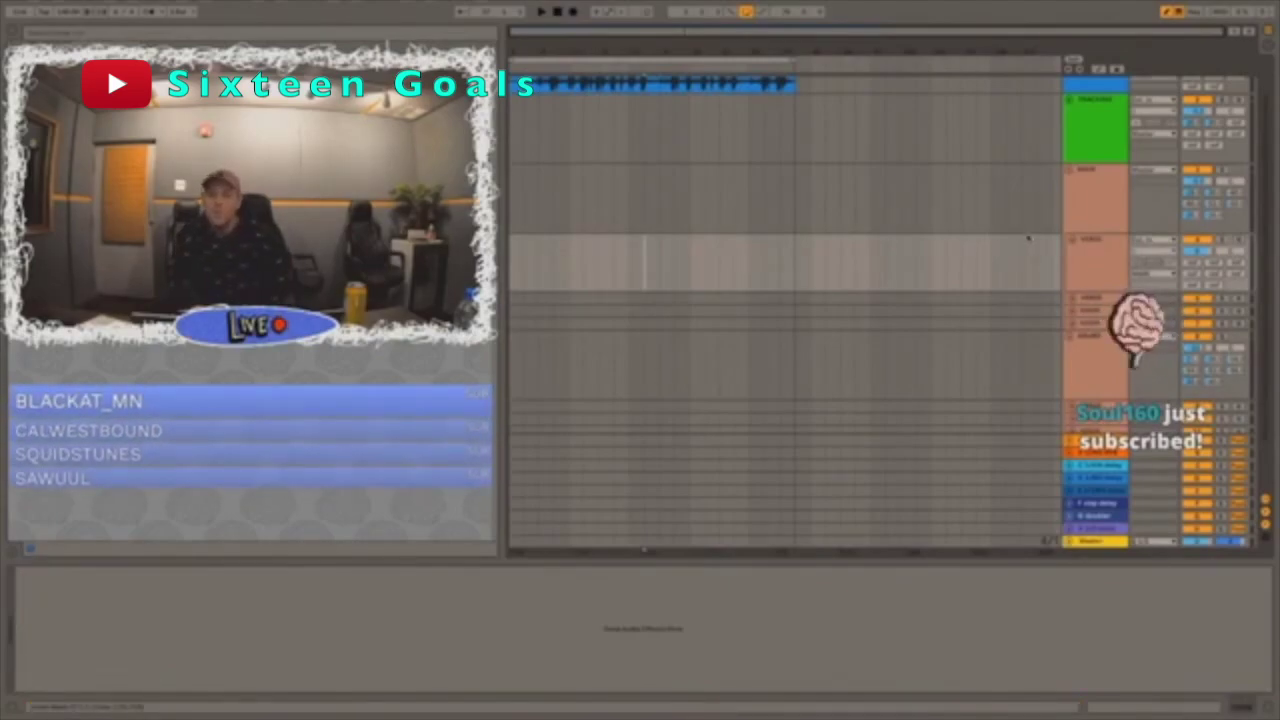
# - Unfold the third vocal track inside the MAIN group, then select MAIN and examine its mixer controls
pyautogui.click(1094, 200)
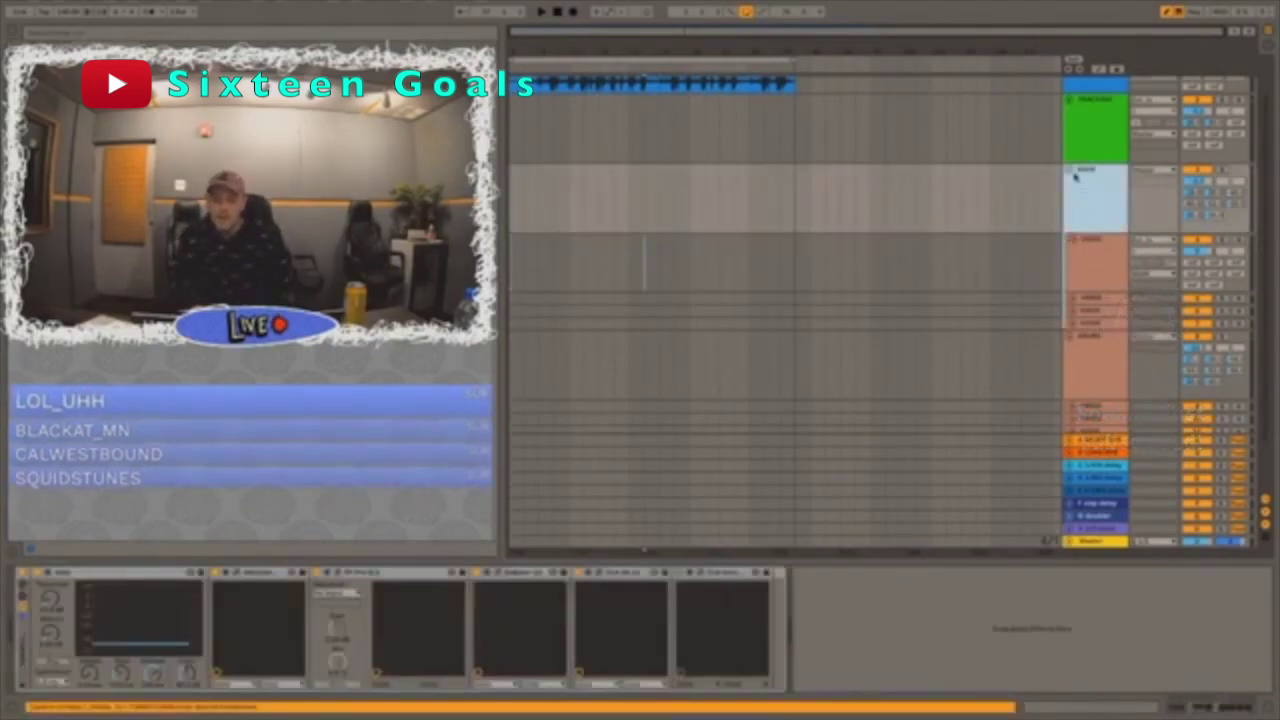
pyautogui.scroll(2, 1078, 182)
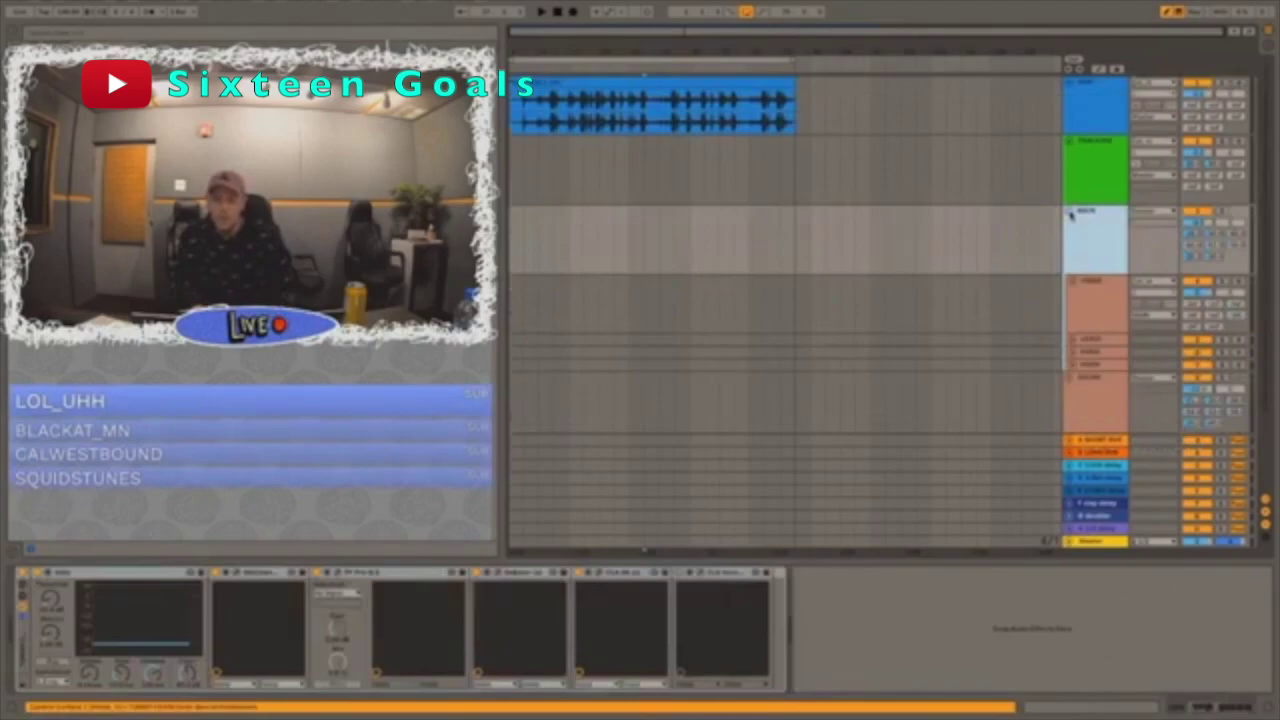
pyautogui.click(1075, 283)
pyautogui.click(1088, 365)
pyautogui.click(1090, 284)
pyautogui.hotkey('ctrl', 'r')
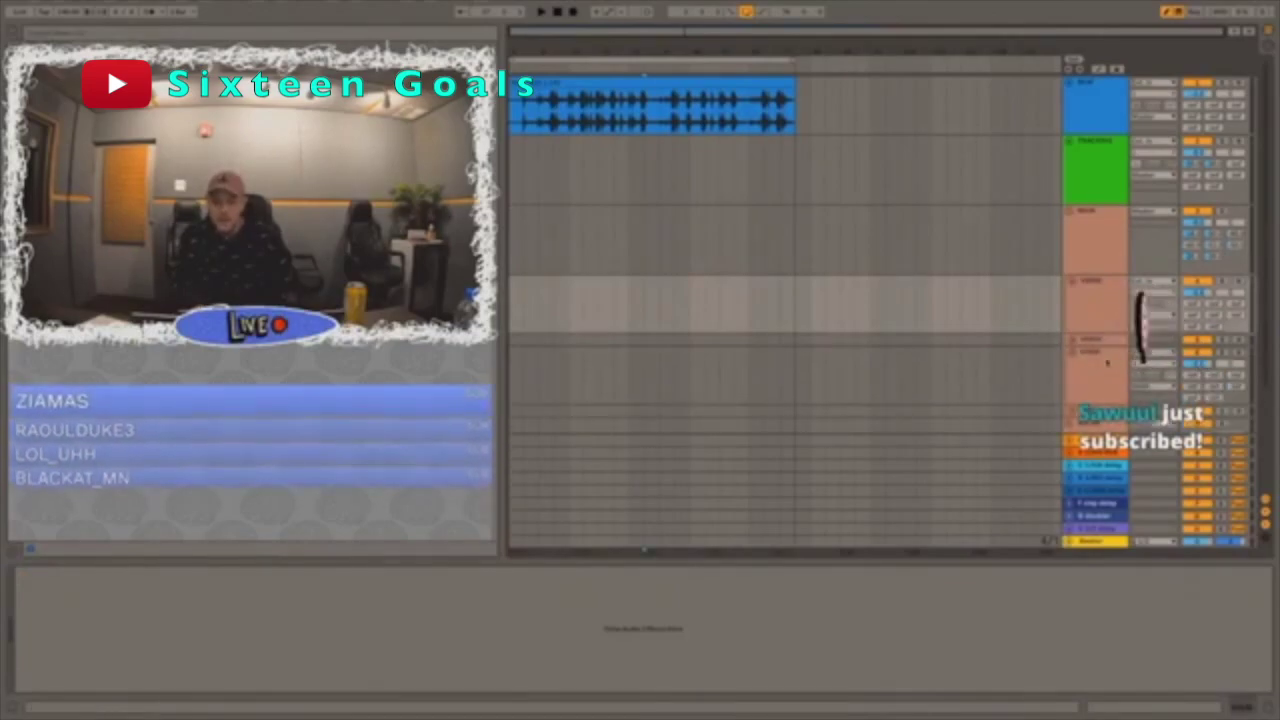
pyautogui.click(1117, 253)
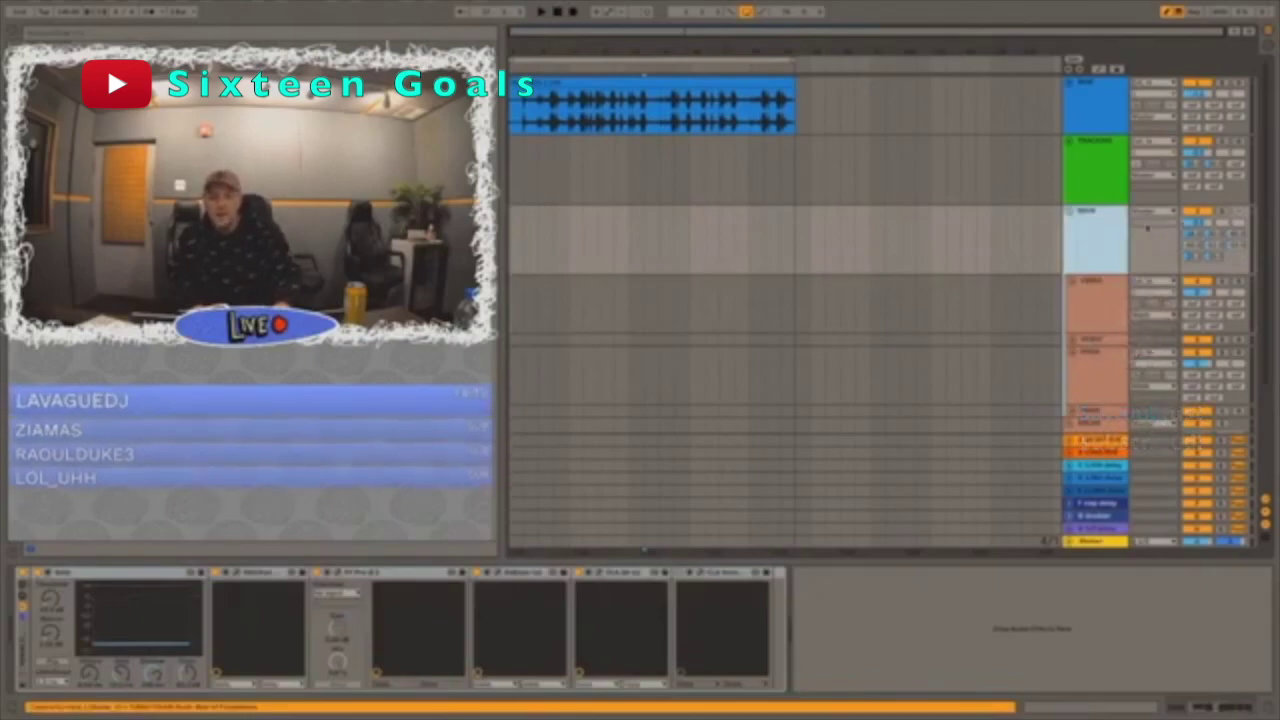
pyautogui.click(1206, 224)
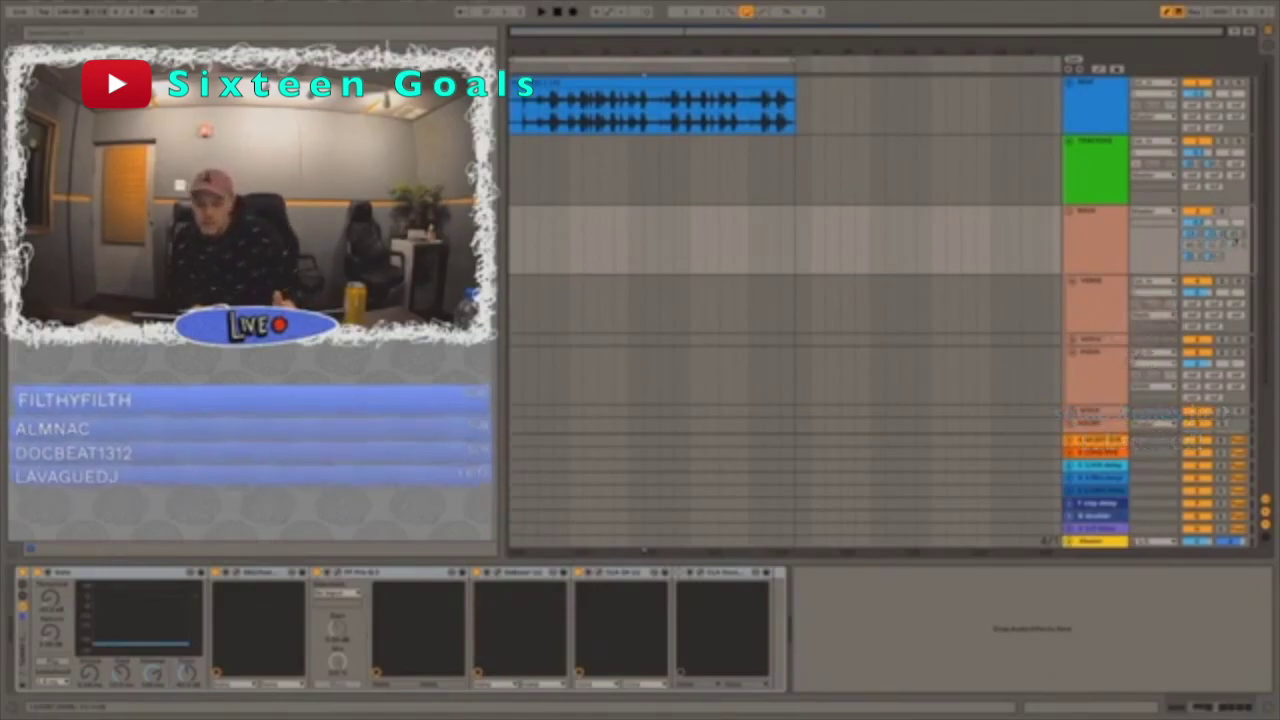
# - Look through the devices of the delay return tracks and open the Doubler plug-in on the doubler return
pyautogui.click(1108, 466)
pyautogui.click(1110, 478)
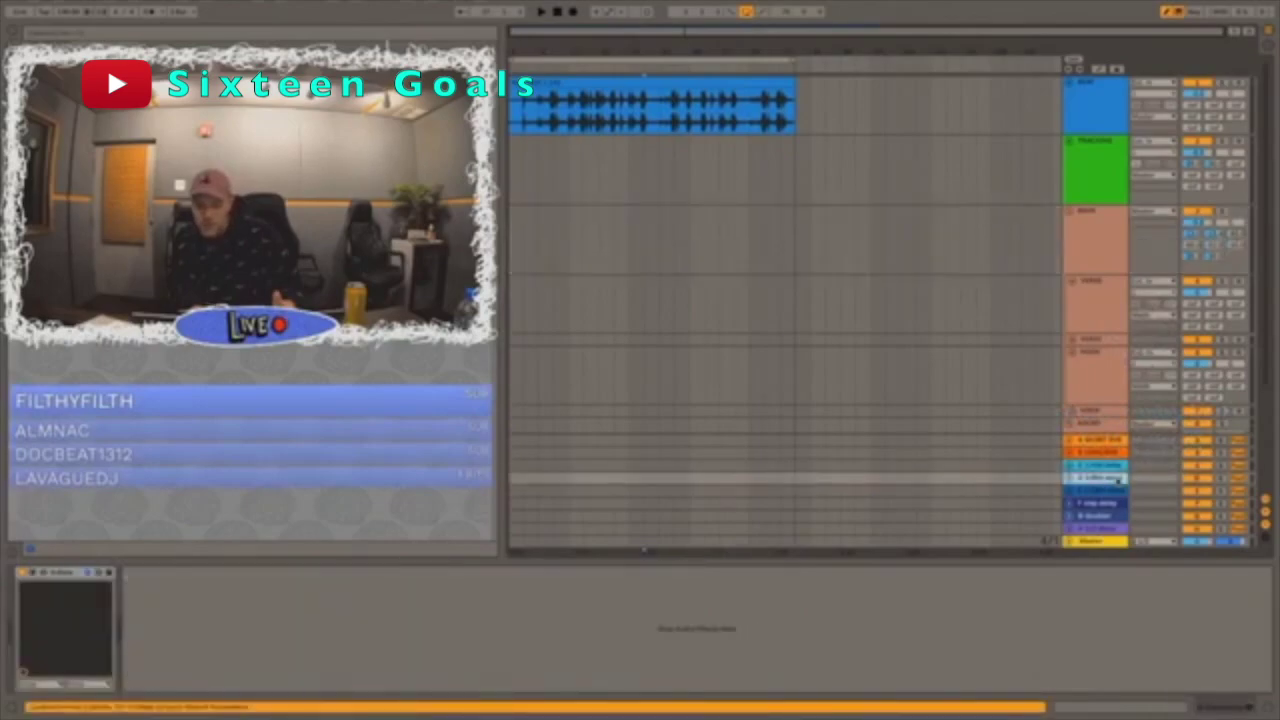
pyautogui.click(1112, 490)
pyautogui.click(1118, 503)
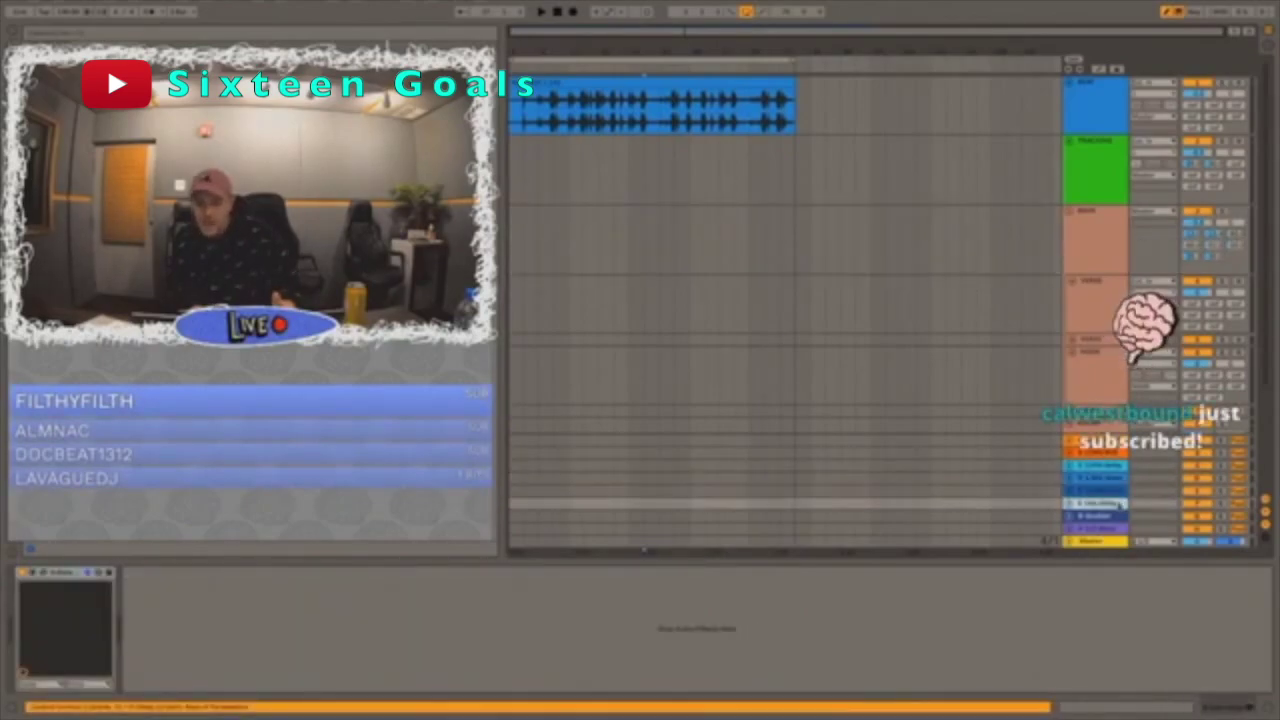
pyautogui.click(1115, 515)
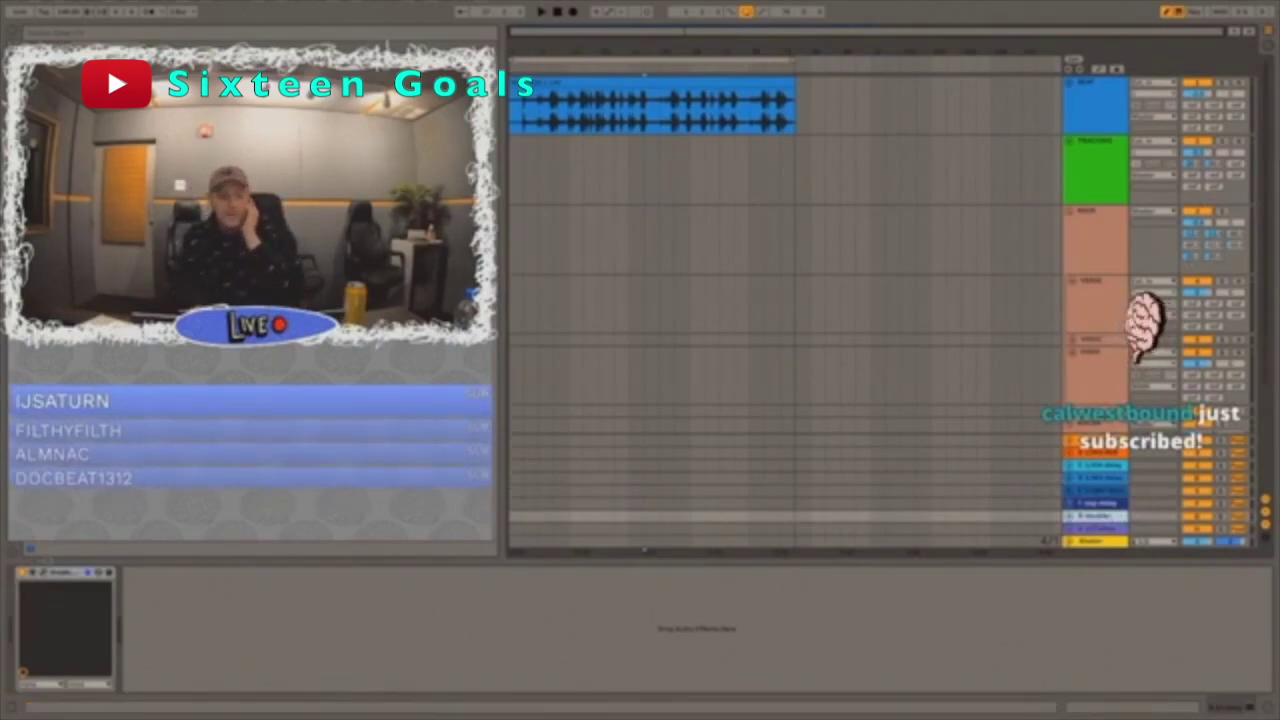
pyautogui.click(43, 573)
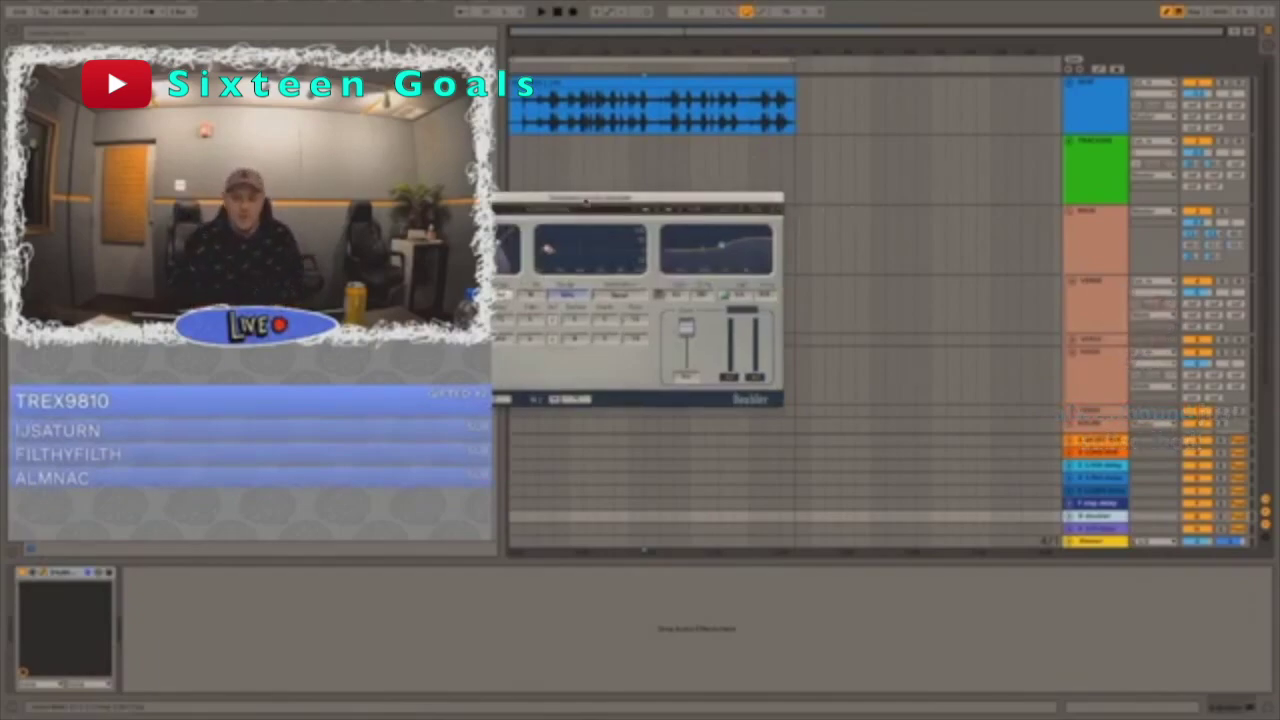
# - Bring the Doubler window fully into view and close it, then select MAIN and examine its send controls
pyautogui.moveTo(577, 203); pyautogui.dragTo(757, 202)
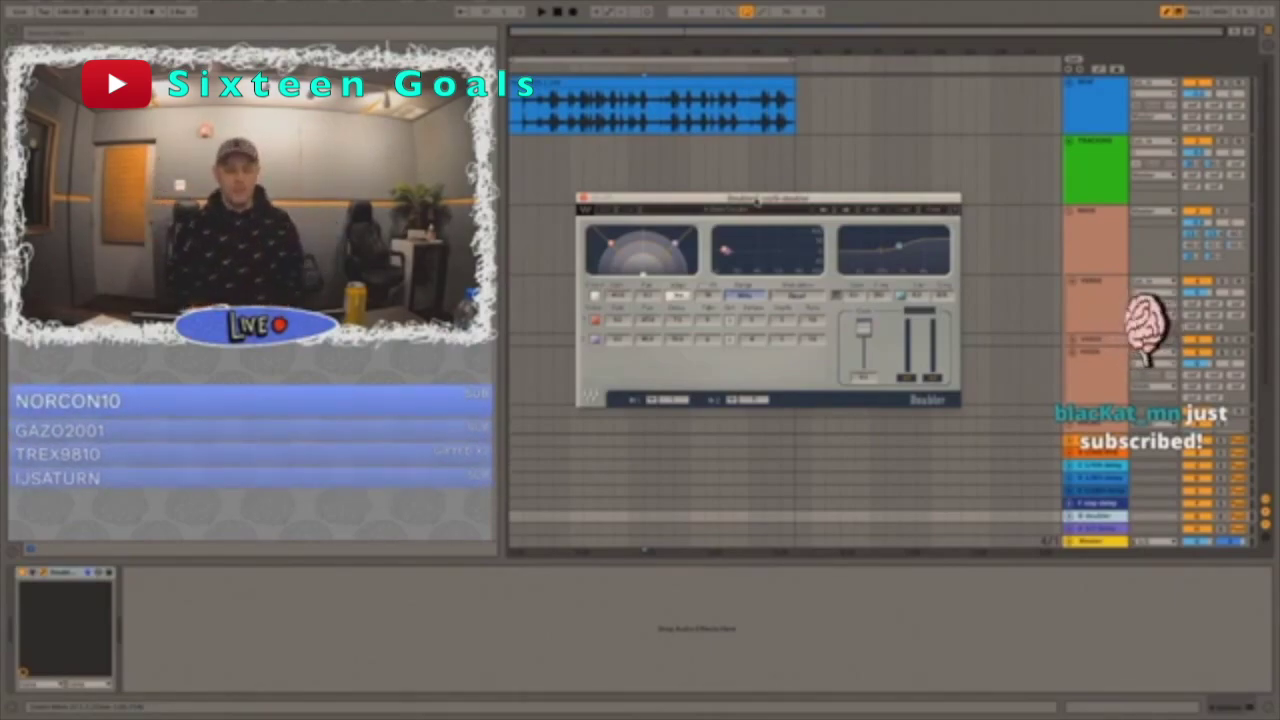
pyautogui.click(584, 199)
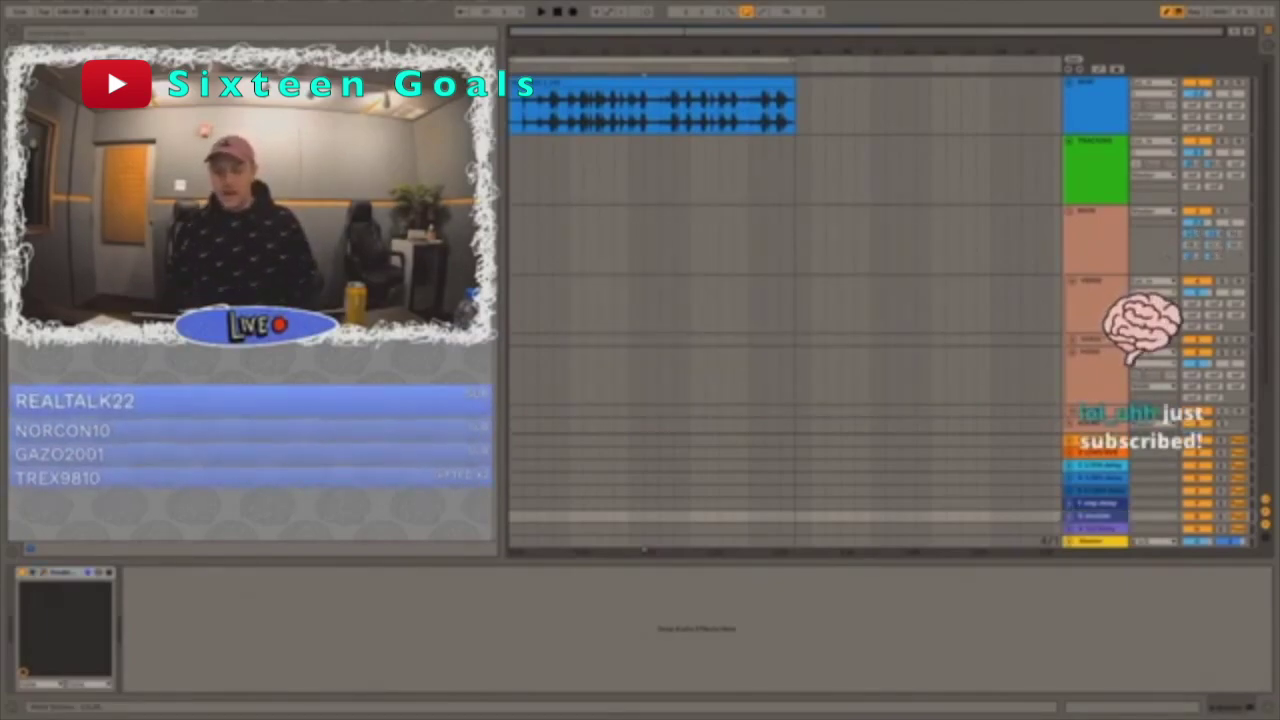
pyautogui.click(1092, 236)
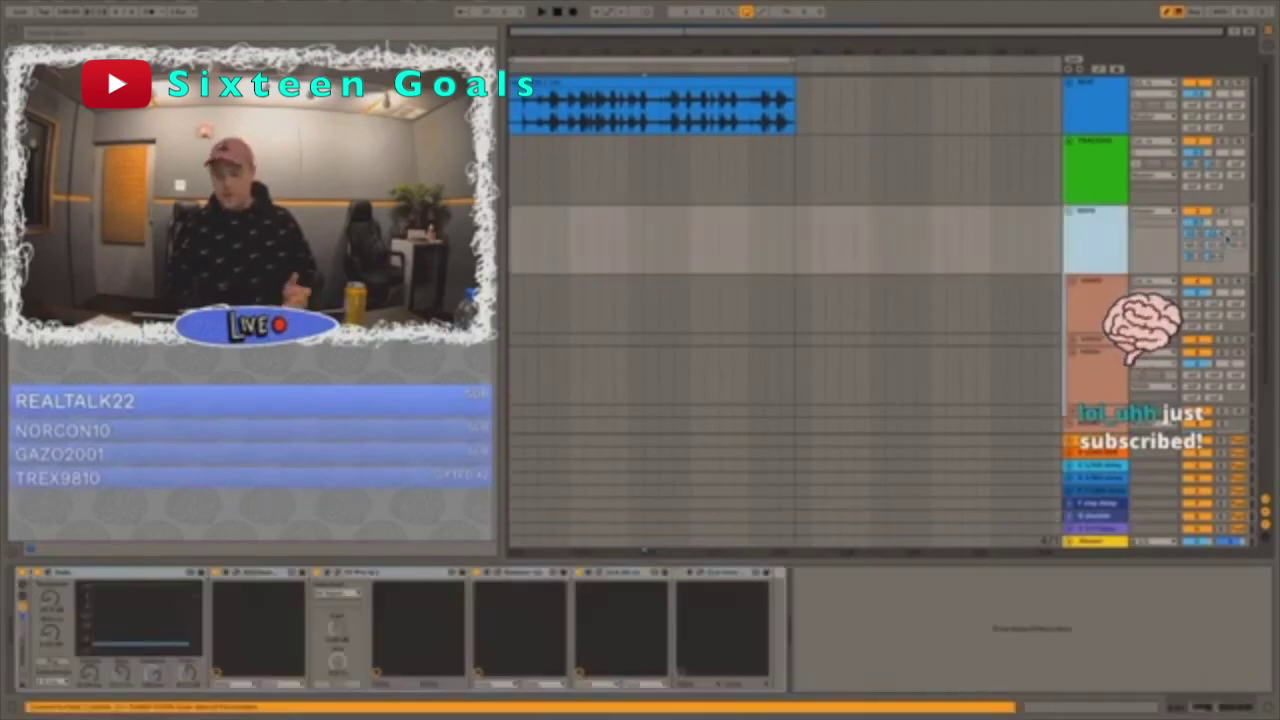
pyautogui.click(1187, 236)
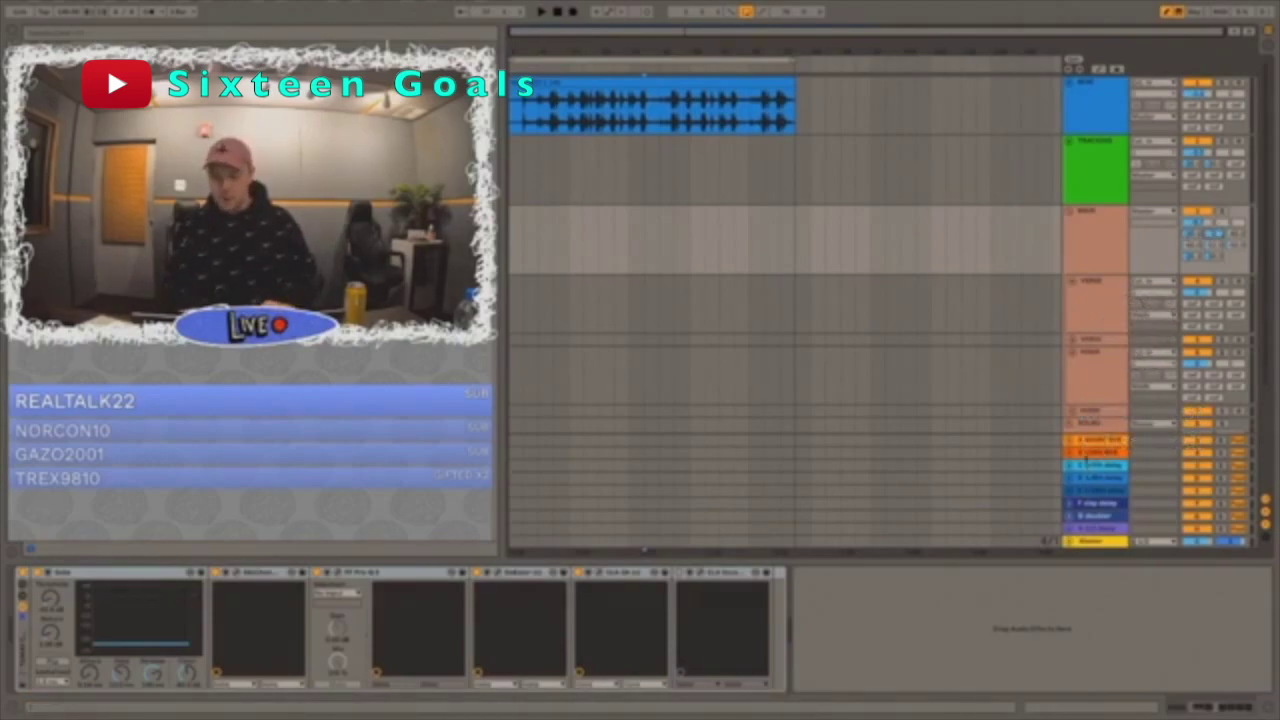
# - Examine the long reverb return's devices, viewing the Pro-Q 2 curve and the ValhallaRoom settings
pyautogui.click(1090, 453)
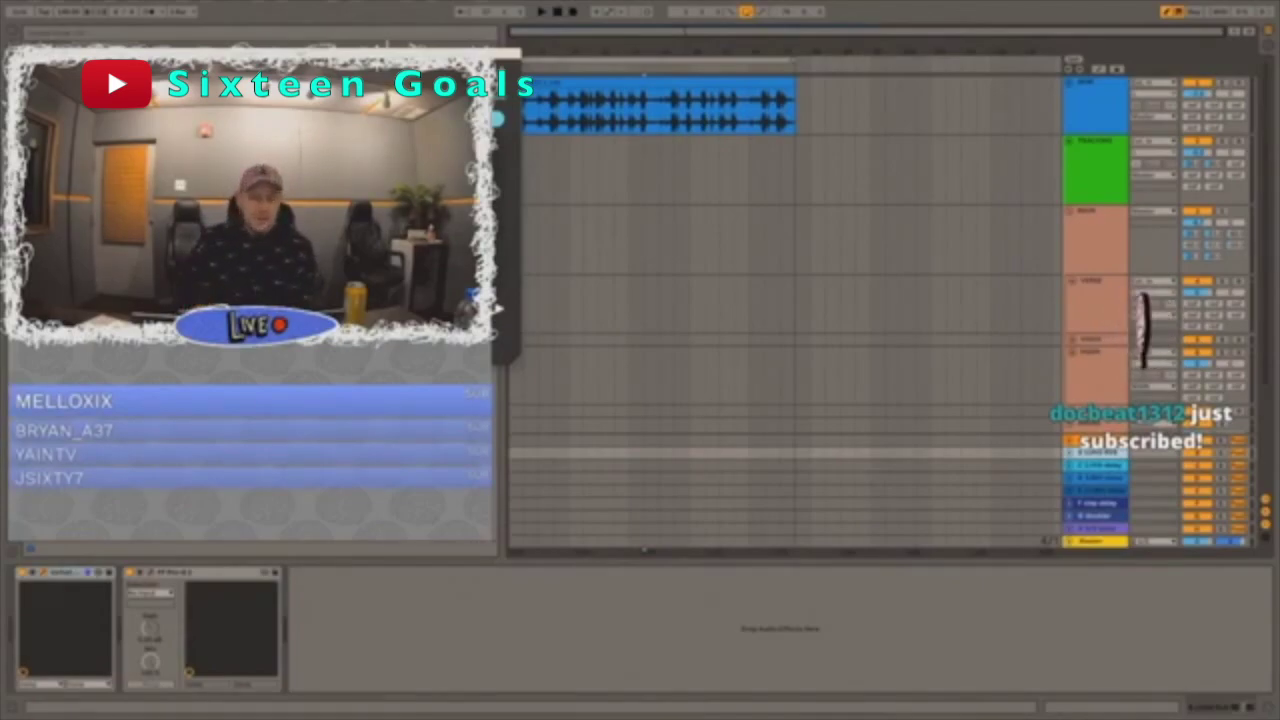
pyautogui.click(152, 573)
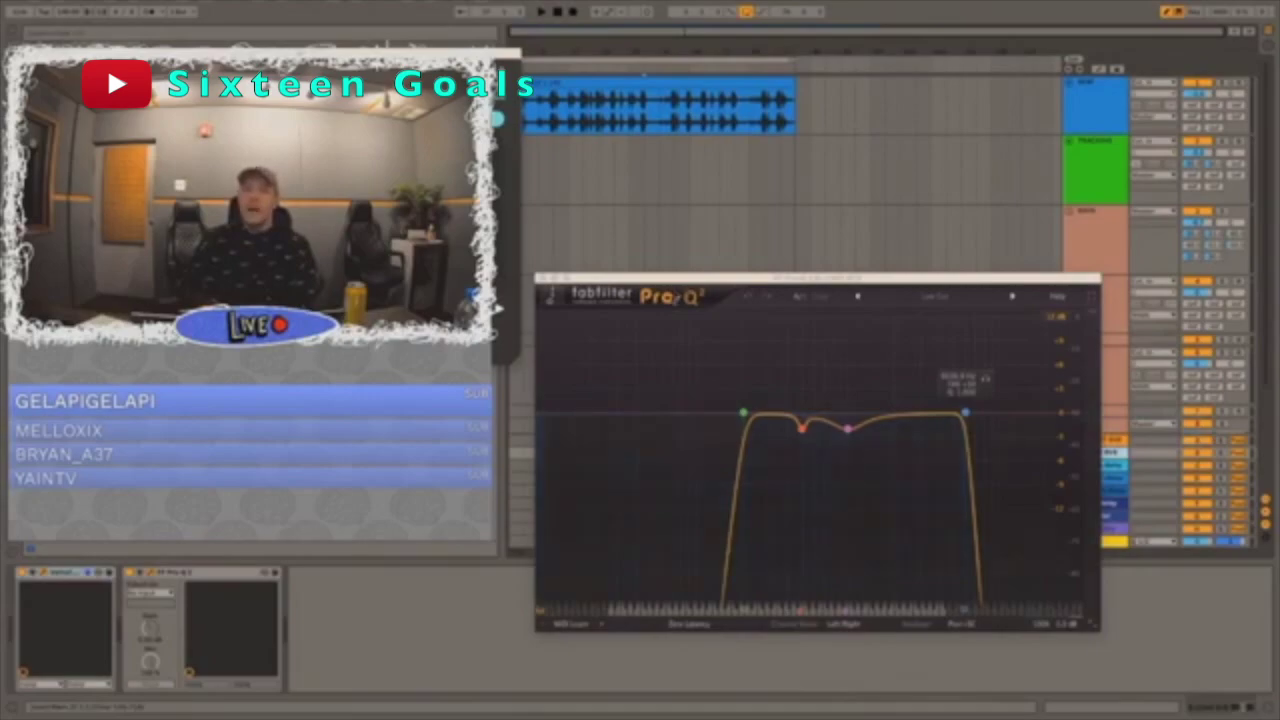
pyautogui.click(541, 279)
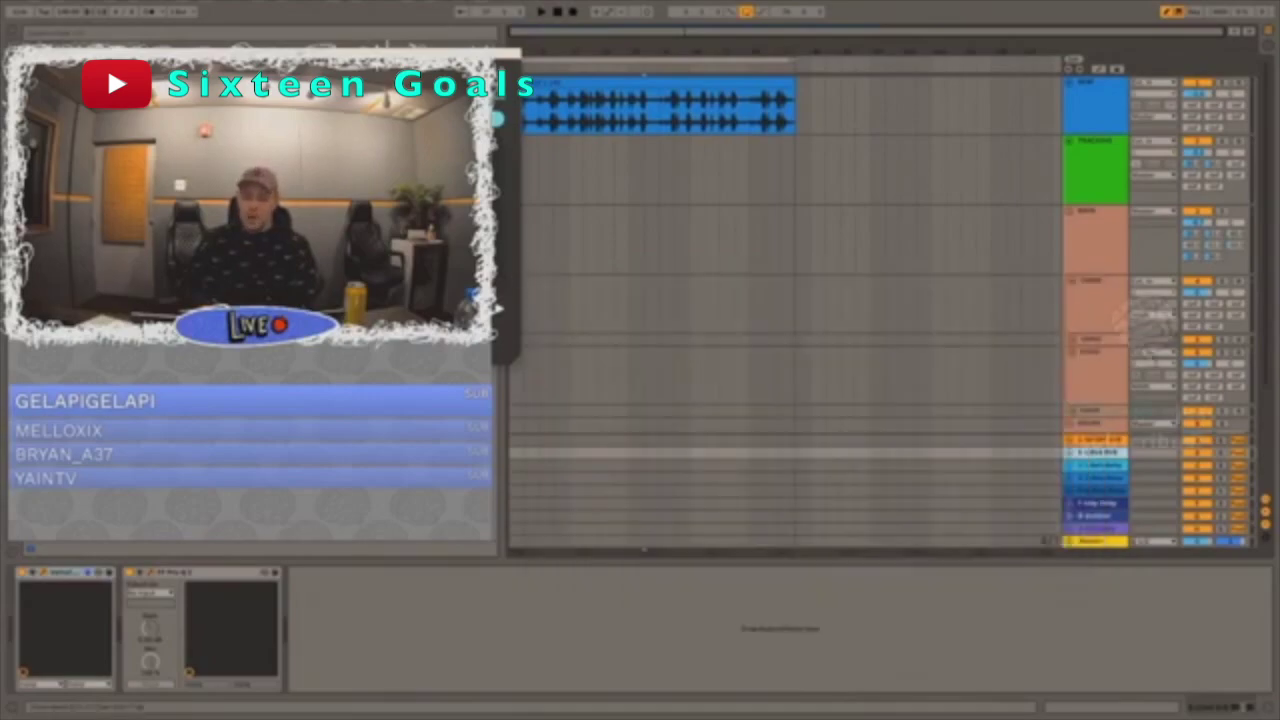
pyautogui.click(20, 53)
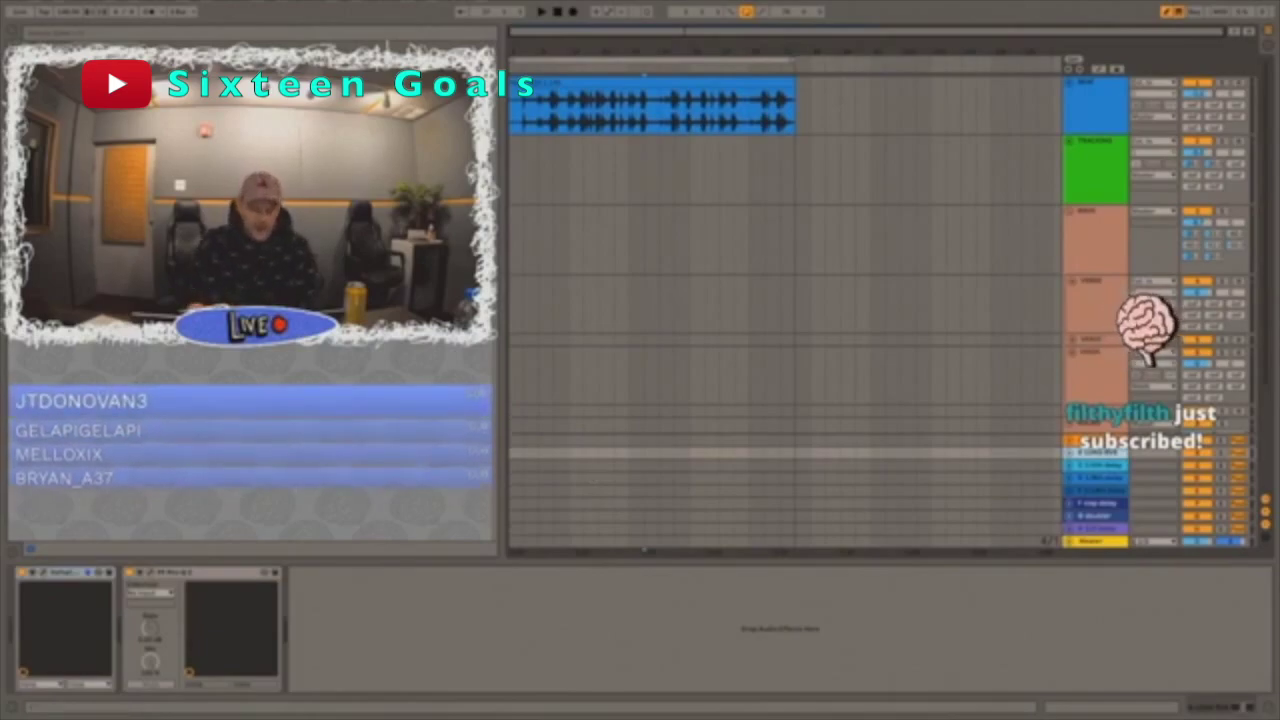
pyautogui.click(43, 573)
pyautogui.moveTo(286, 56); pyautogui.dragTo(790, 234)
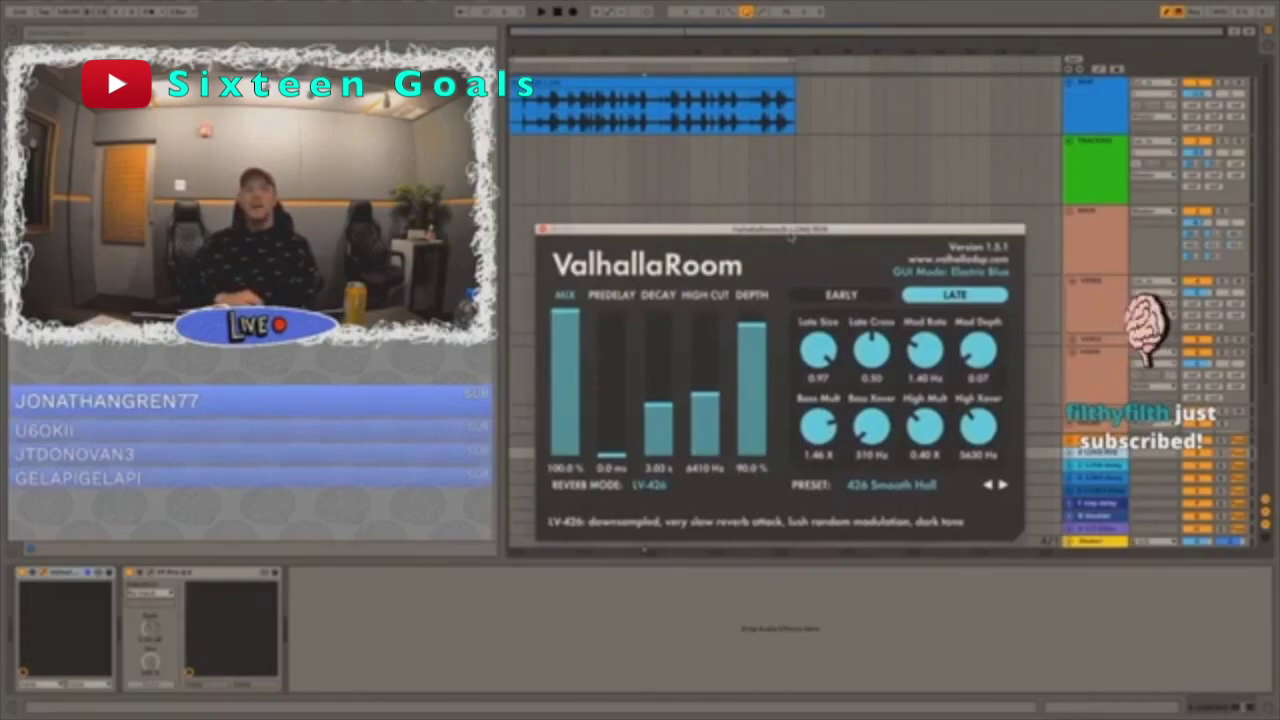
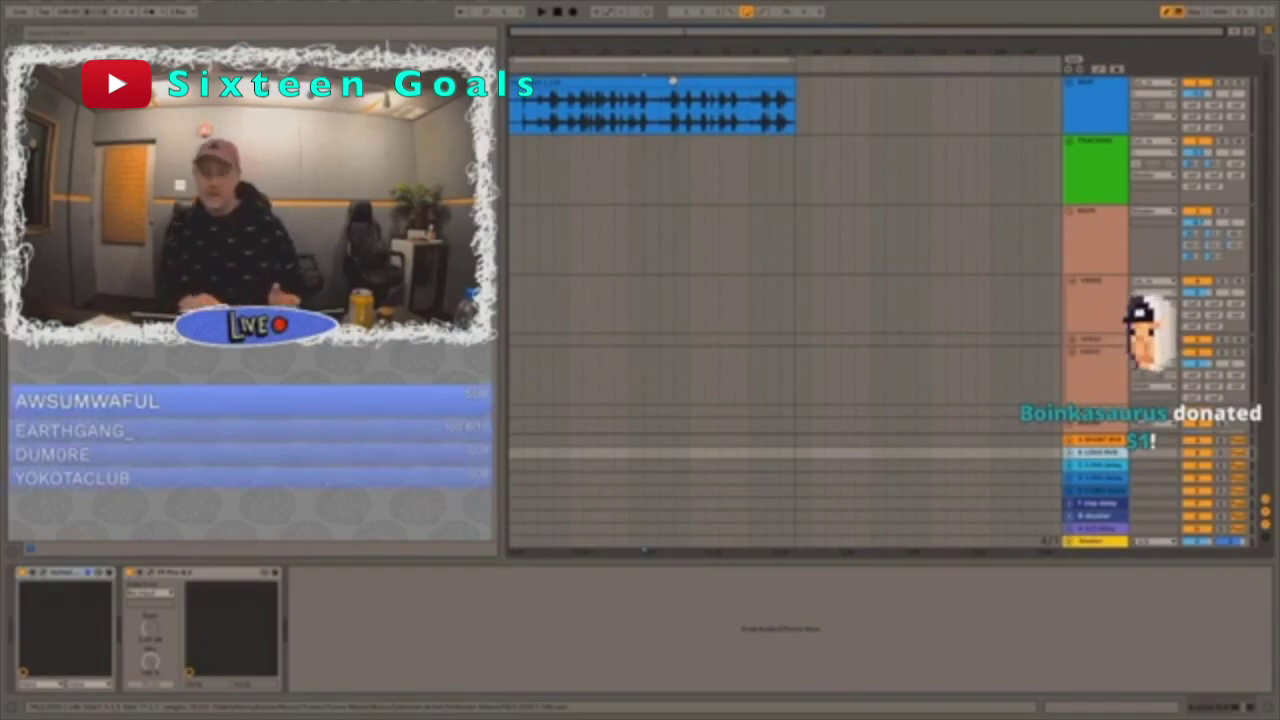
# - Look at the beat track and its clip, then select the beat clip's time range on the TRACKING track
pyautogui.click(1114, 88)
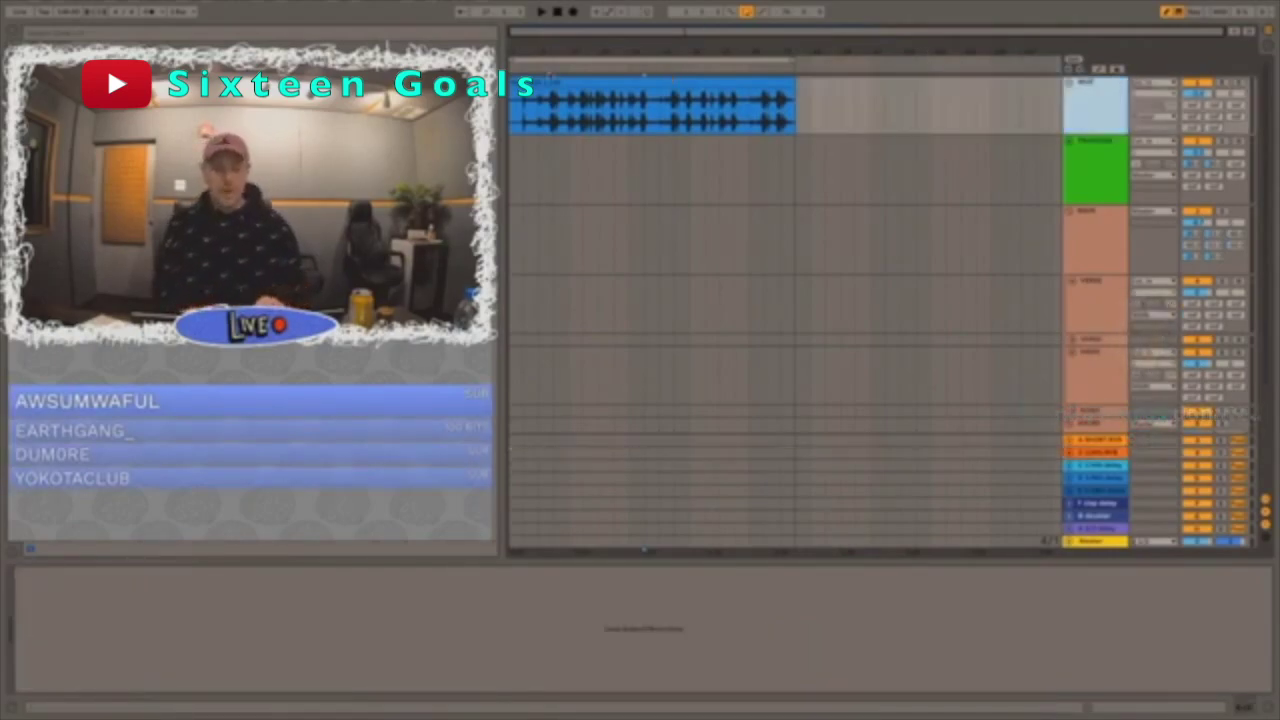
pyautogui.click(586, 80)
pyautogui.click(1103, 170)
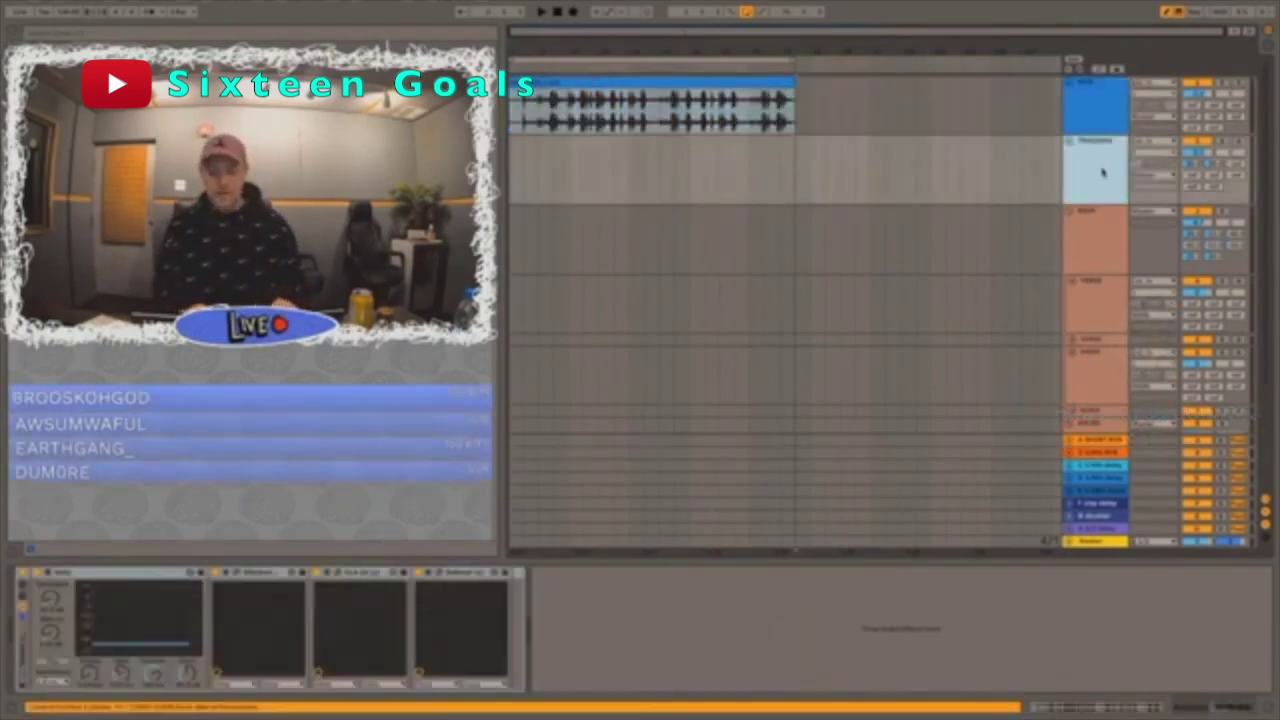
pyautogui.moveTo(512, 170); pyautogui.dragTo(791, 167)
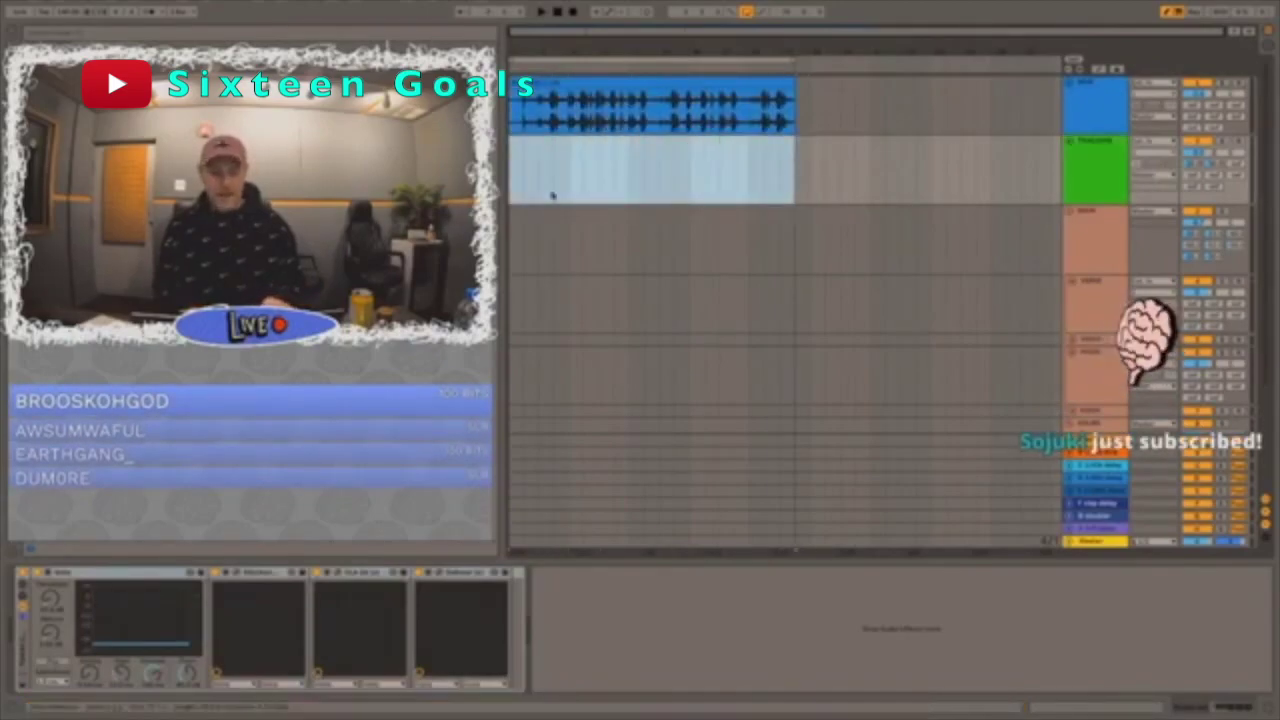
# - Fold the MAIN group and the vocal group below it, then unfold only the lower group to show its vocal tracks
pyautogui.scroll(-1, 551, 194)
pyautogui.click(1078, 186)
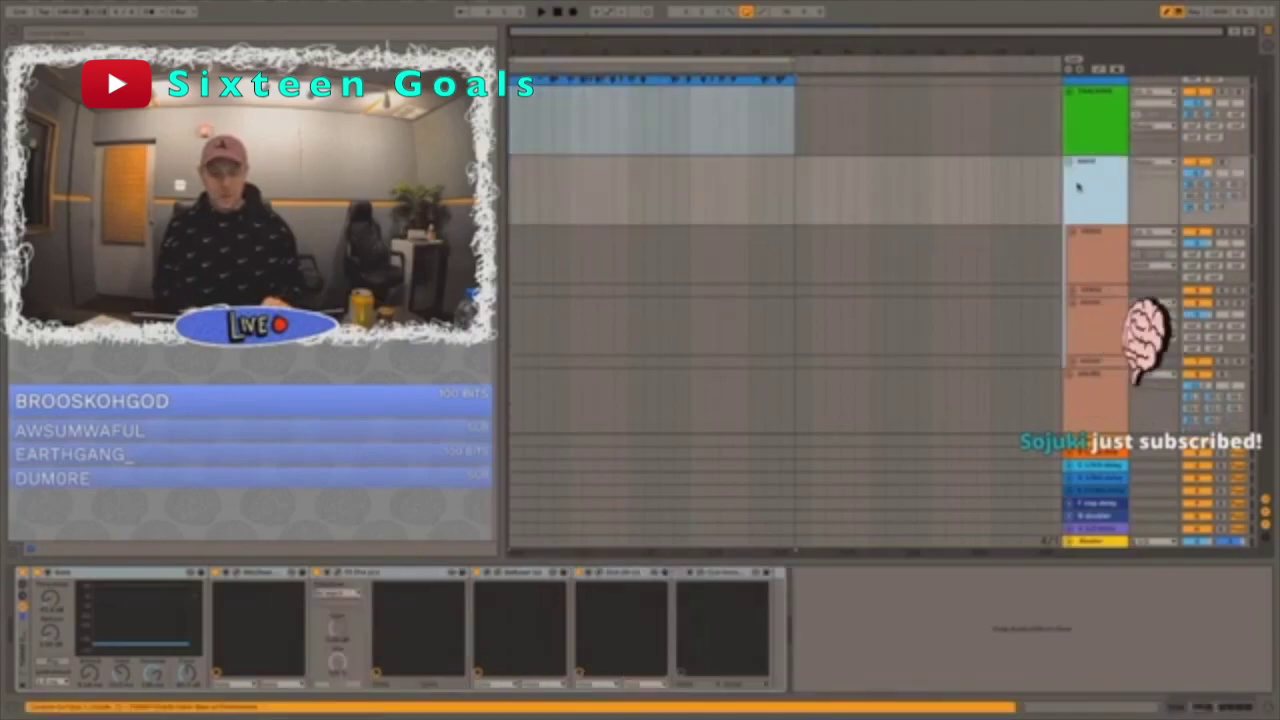
pyautogui.click(1069, 162)
pyautogui.click(1071, 230)
pyautogui.click(1070, 224)
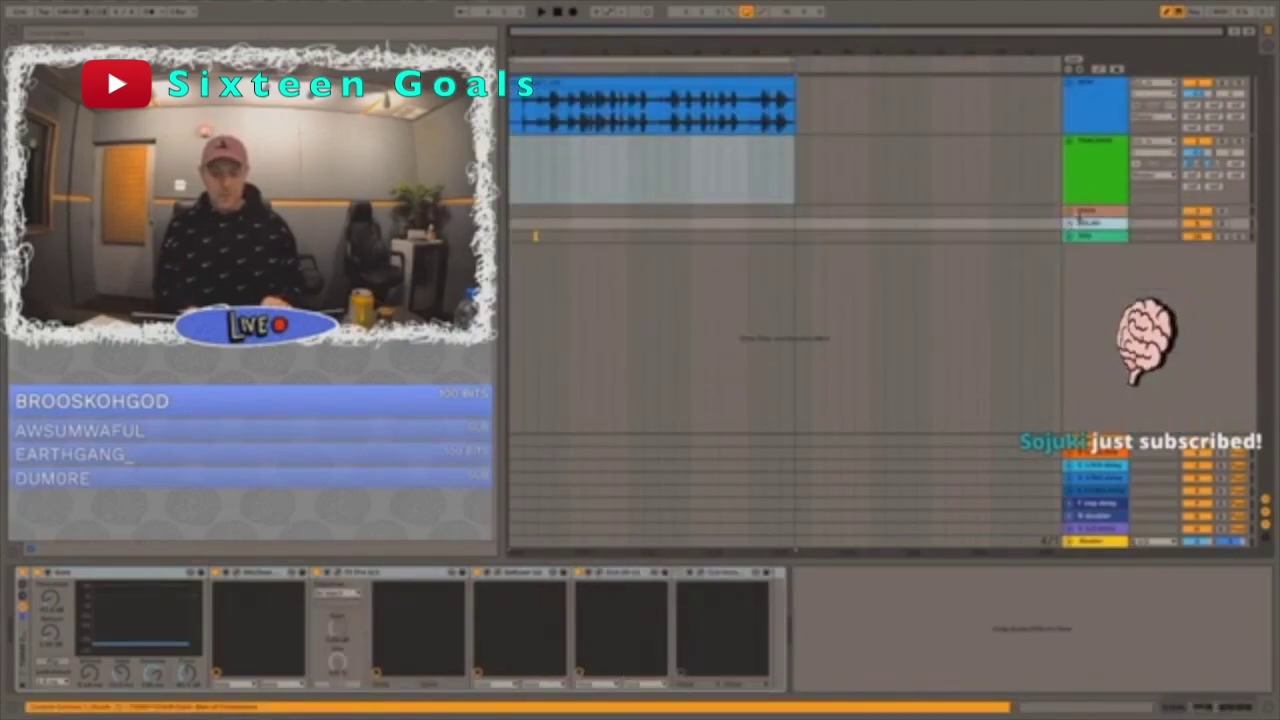
pyautogui.click(1081, 213)
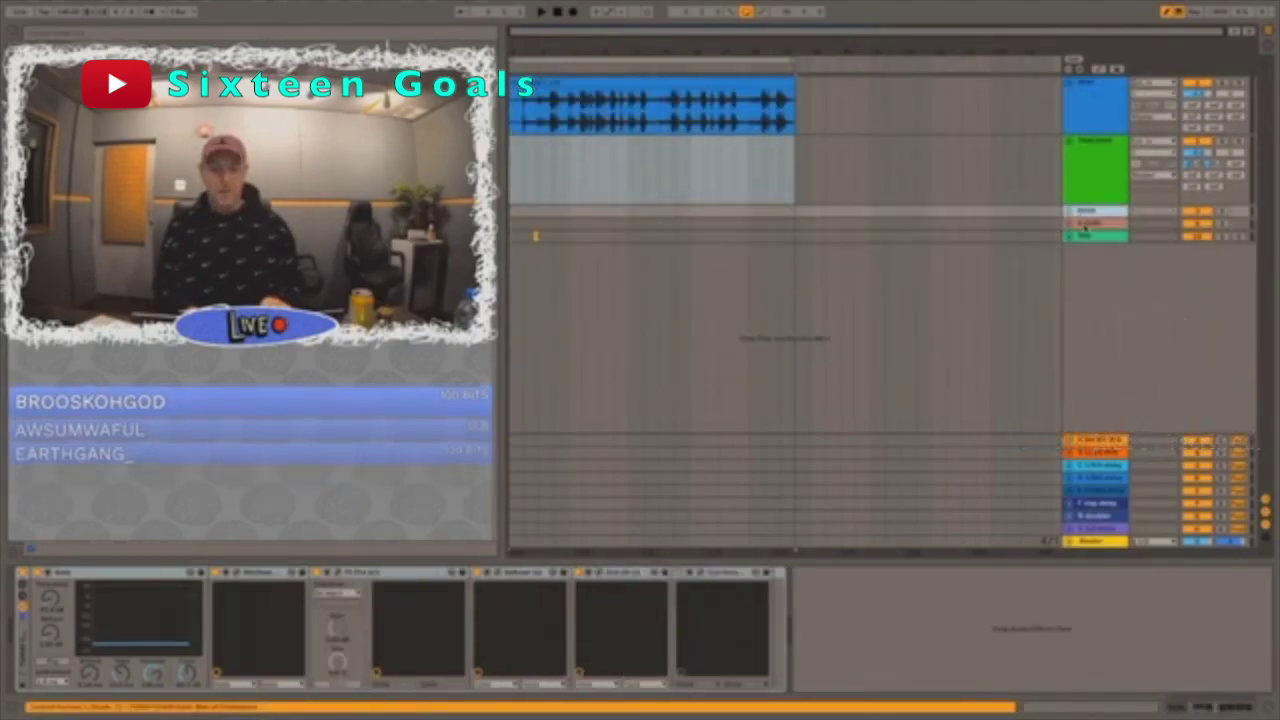
pyautogui.click(1084, 224)
pyautogui.click(1067, 226)
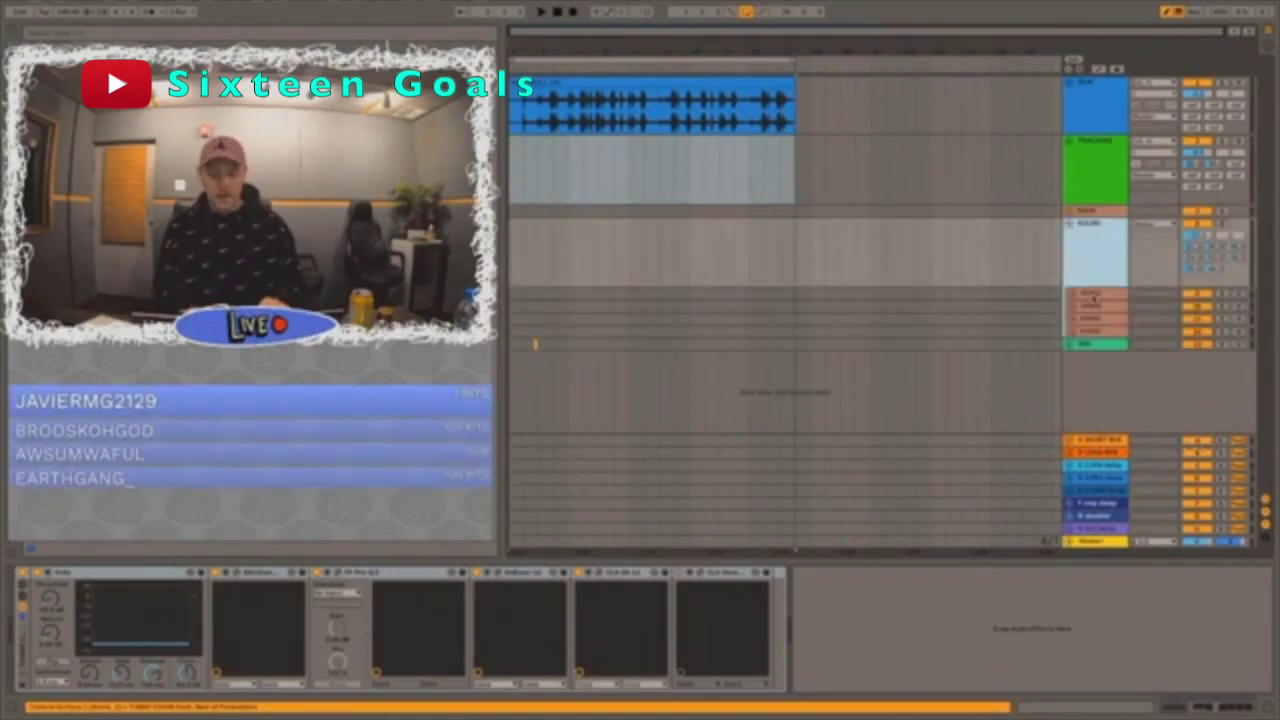
# - Move through the vocal tracks of the second vocal group from the first to the last
pyautogui.click(1093, 295)
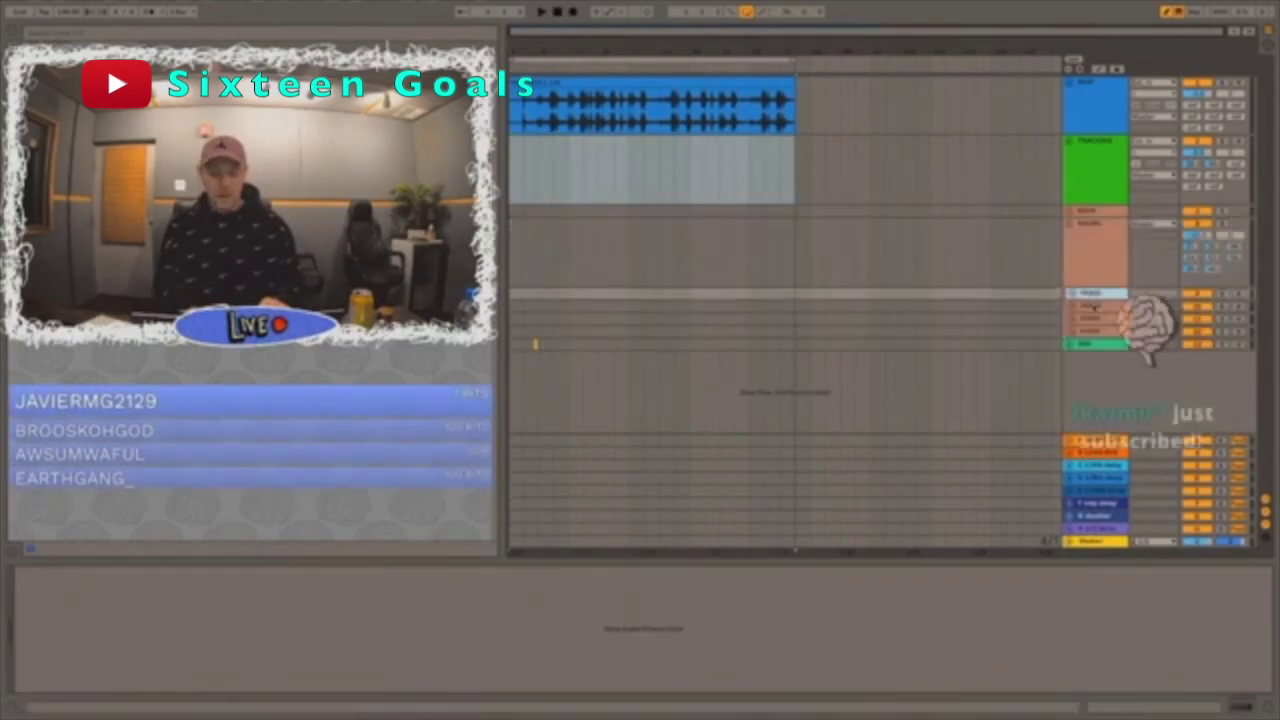
pyautogui.click(1096, 320)
pyautogui.click(1098, 334)
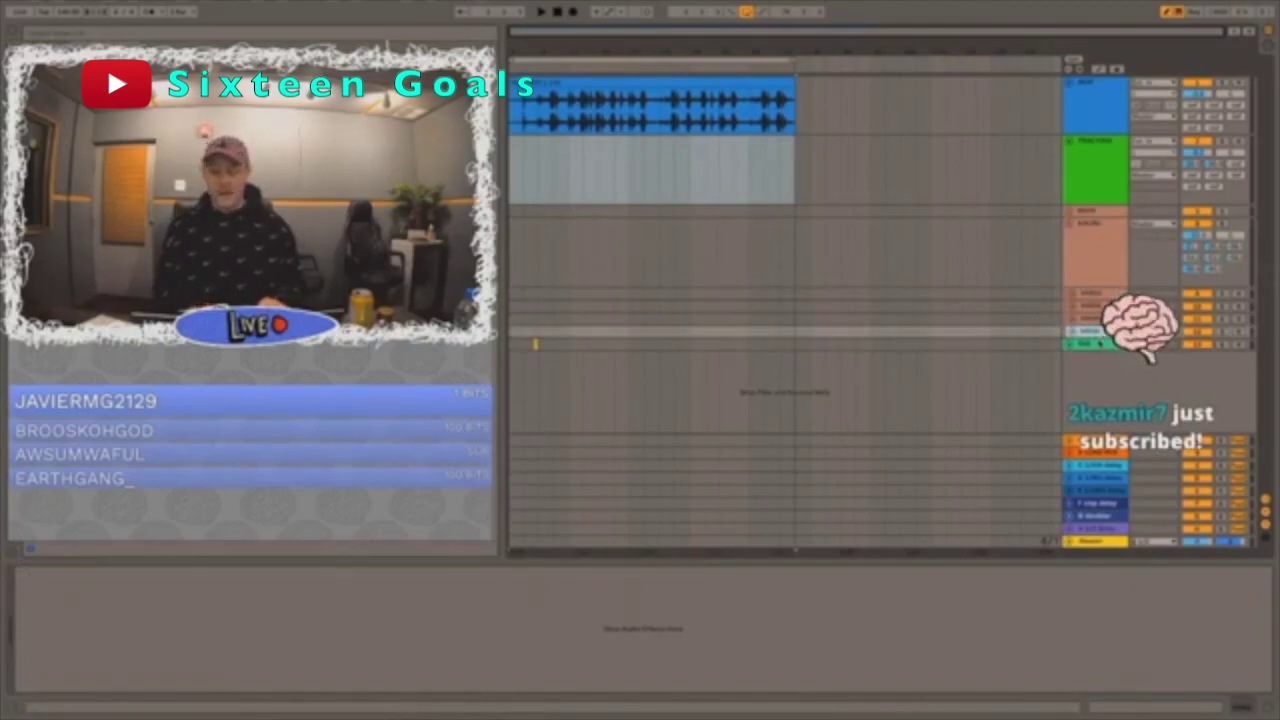
# - Duplicate the third and second vocal tracks inside the second vocal group
pyautogui.click(1103, 322)
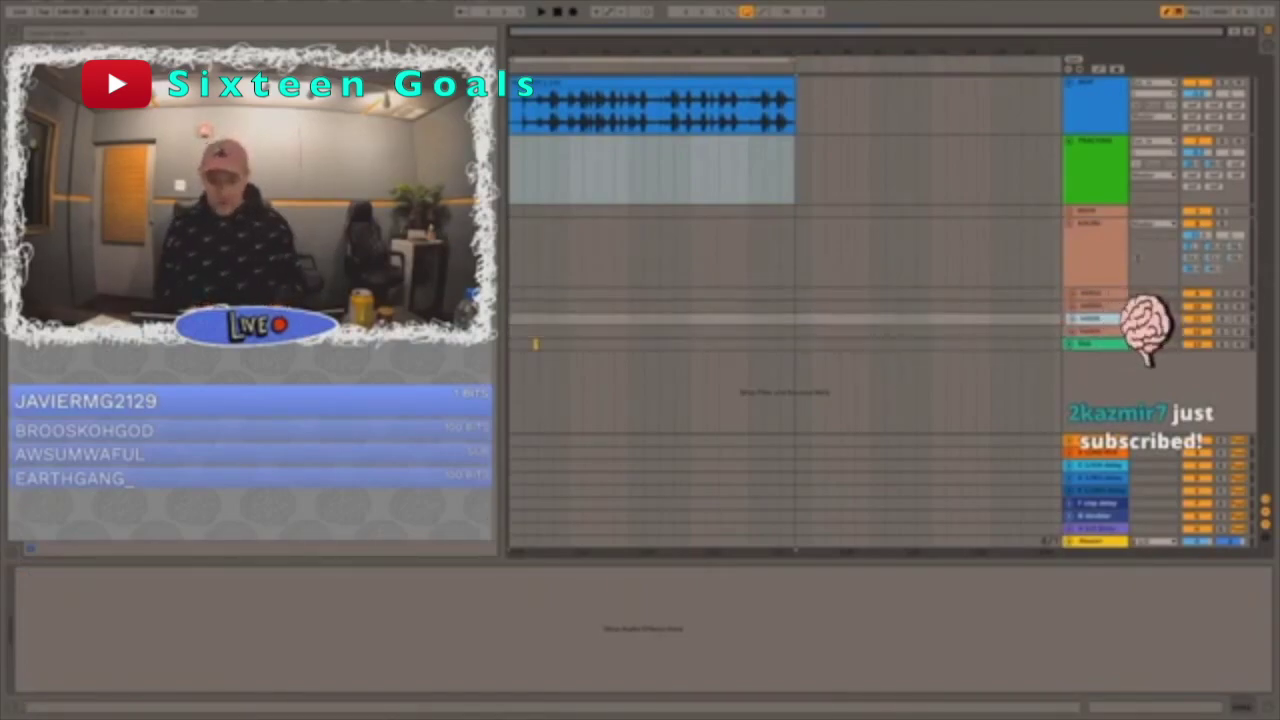
pyautogui.hotkey('ctrl', 'd')
pyautogui.click(1092, 305)
pyautogui.hotkey('ctrl', 'd')
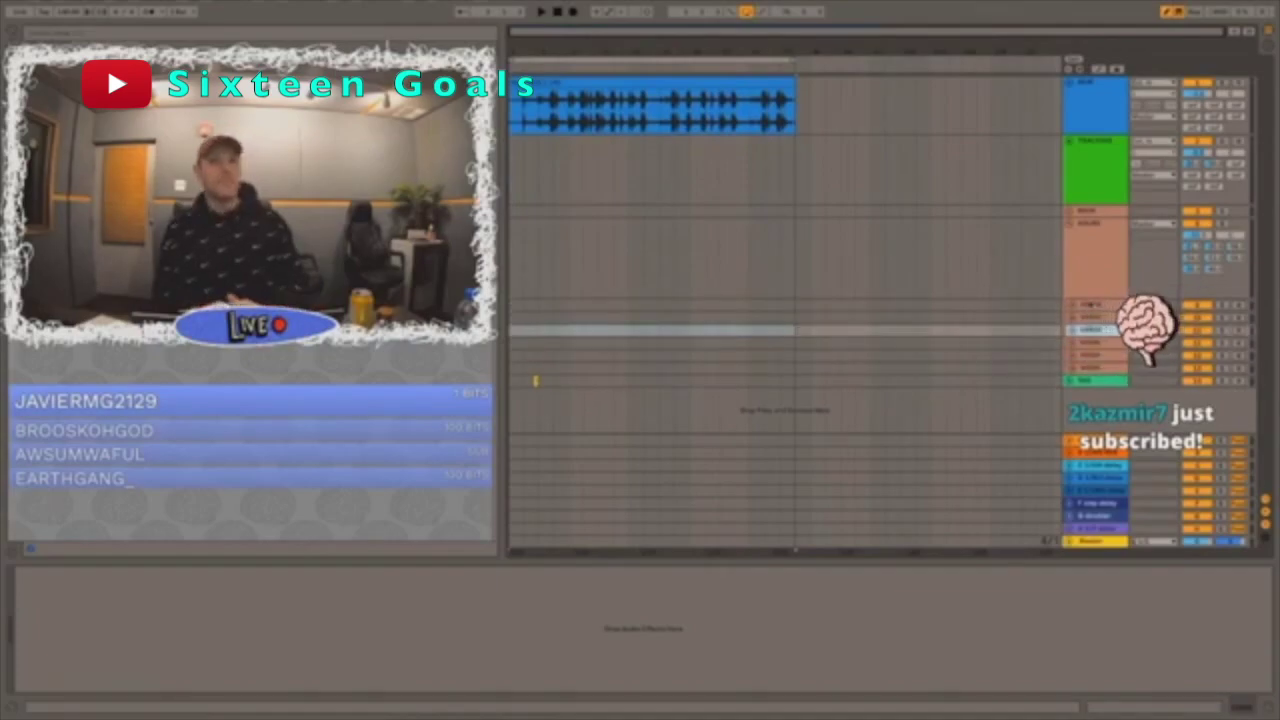
# - Unfold the MAIN group and collapse its first and third vocal tracks to minimum height
pyautogui.click(1095, 318)
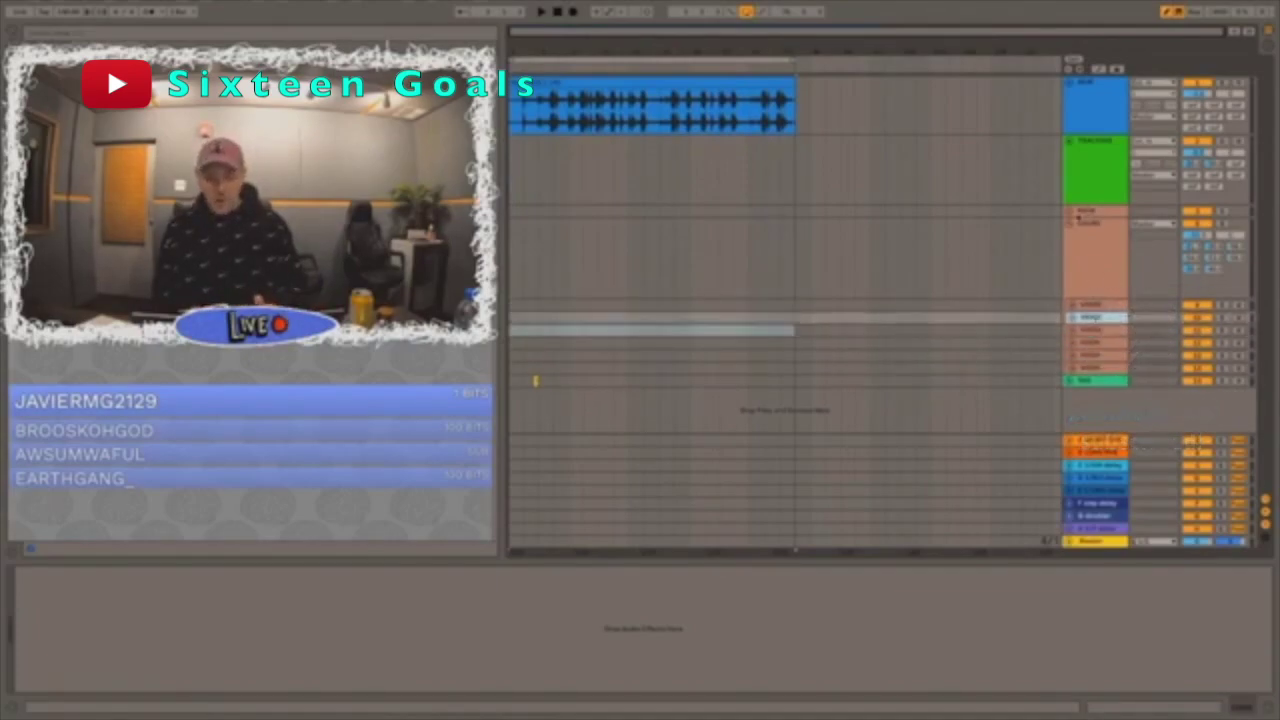
pyautogui.click(1070, 212)
pyautogui.click(1100, 306)
pyautogui.click(1073, 288)
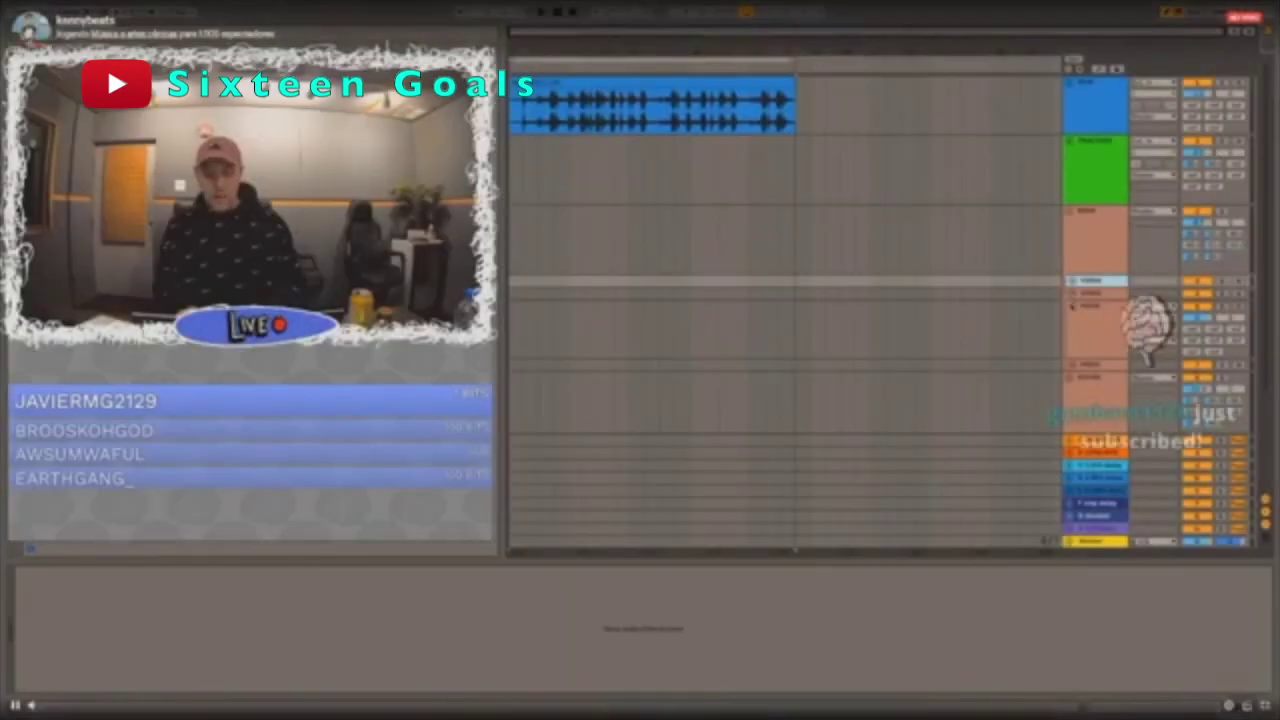
pyautogui.click(1080, 307)
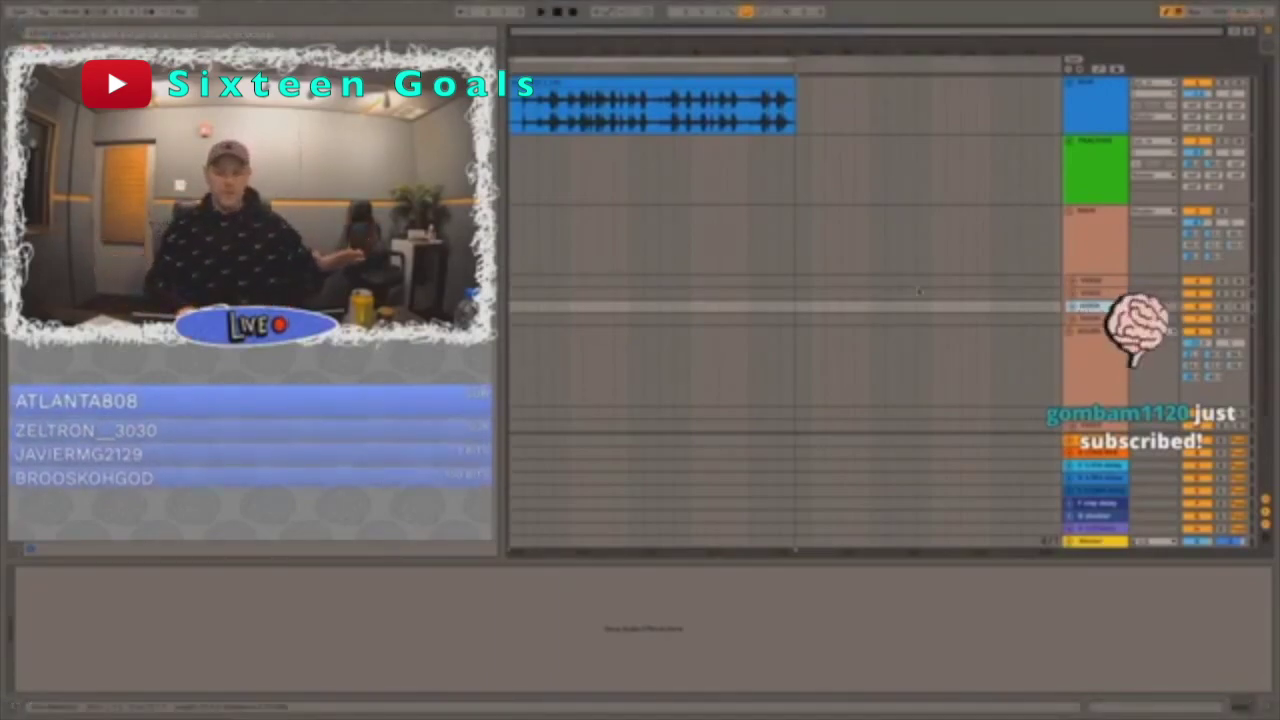
# - Mark short time ranges on TRACKING and on MAIN's first vocal lane, then select that vocal track and MAIN
pyautogui.moveTo(522, 282); pyautogui.dragTo(578, 282)
pyautogui.moveTo(523, 181); pyautogui.dragTo(615, 188)
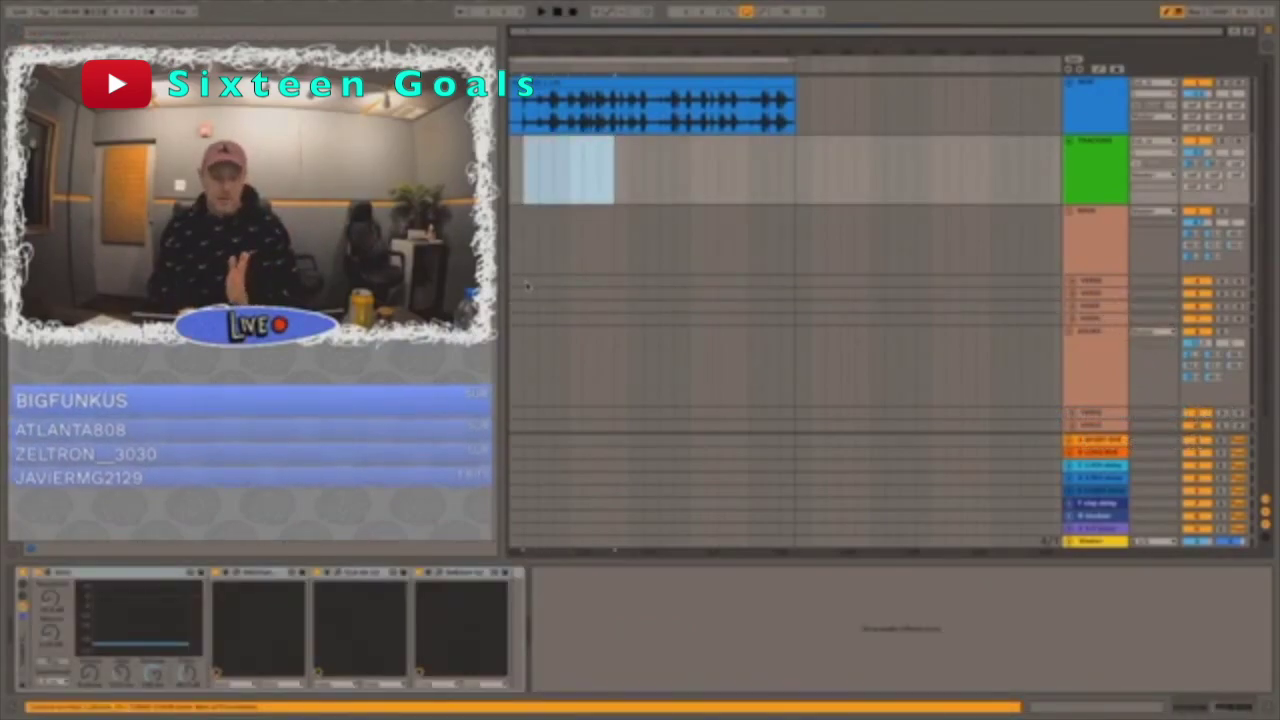
pyautogui.moveTo(522, 282); pyautogui.dragTo(599, 283)
pyautogui.click(1097, 282)
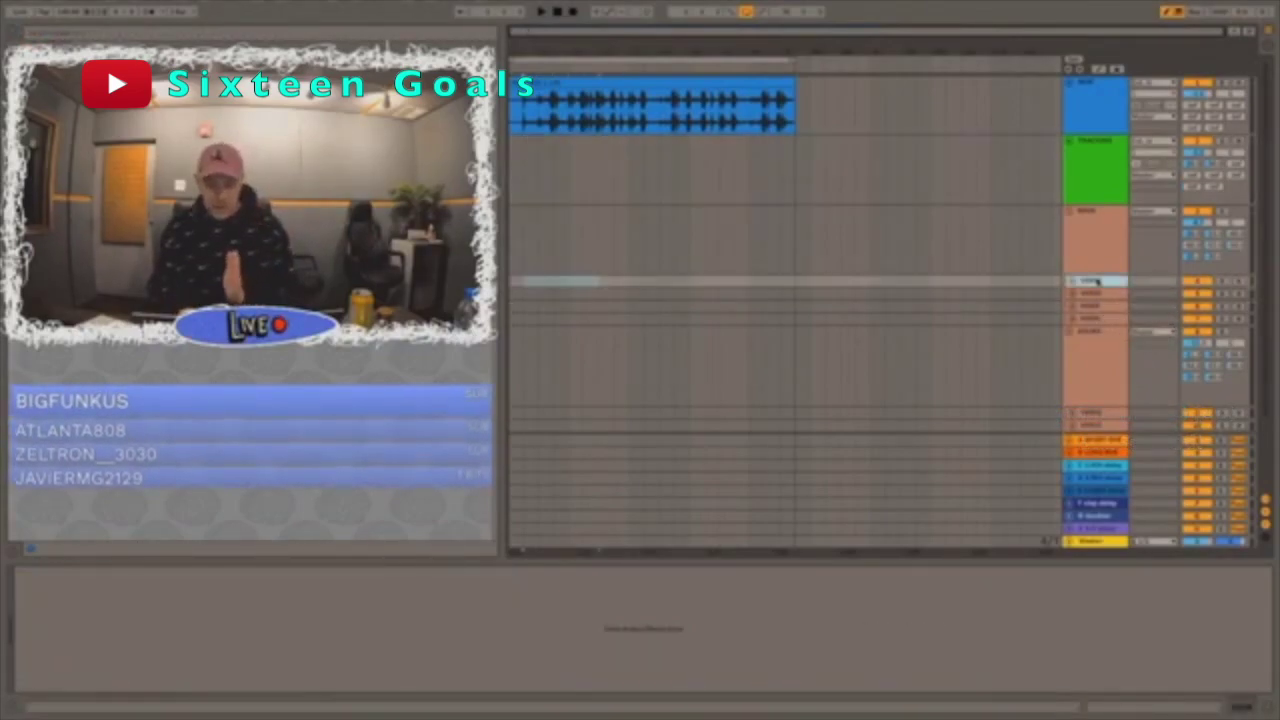
pyautogui.click(1094, 268)
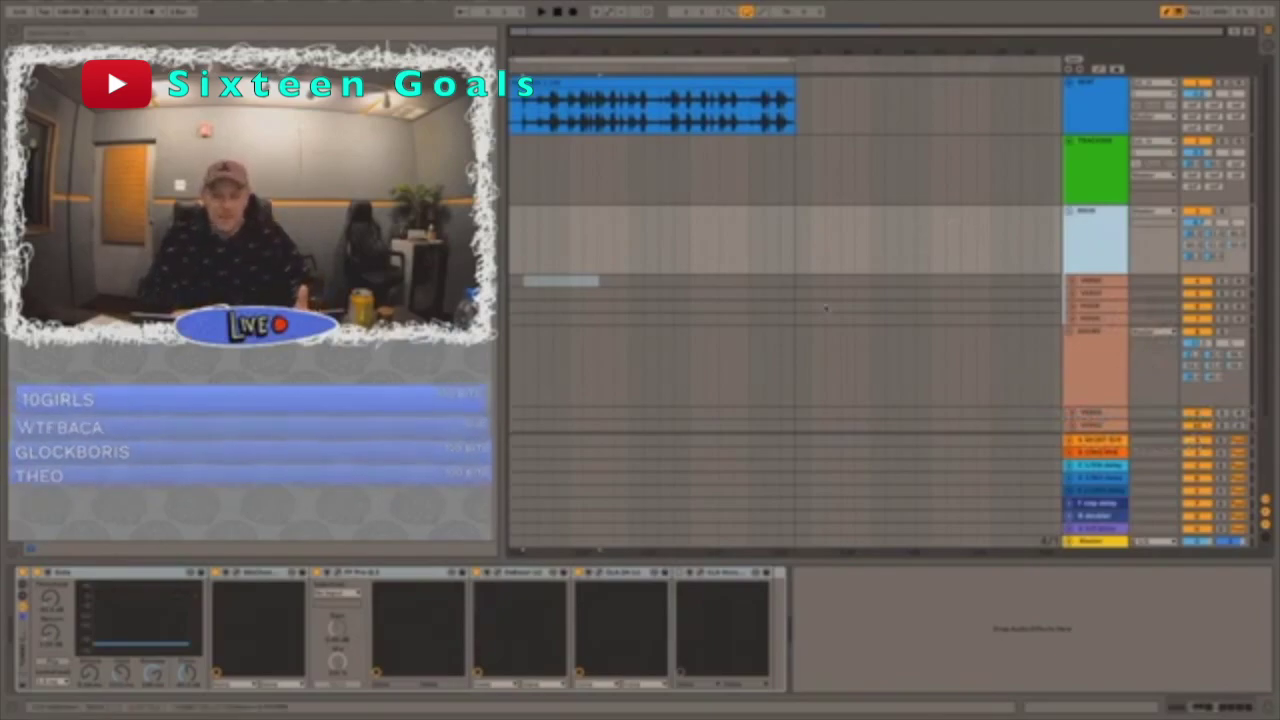
# - Select the first vocal track in MAIN and highlight a time range across all four of the group's vocal lanes
pyautogui.click(636, 292)
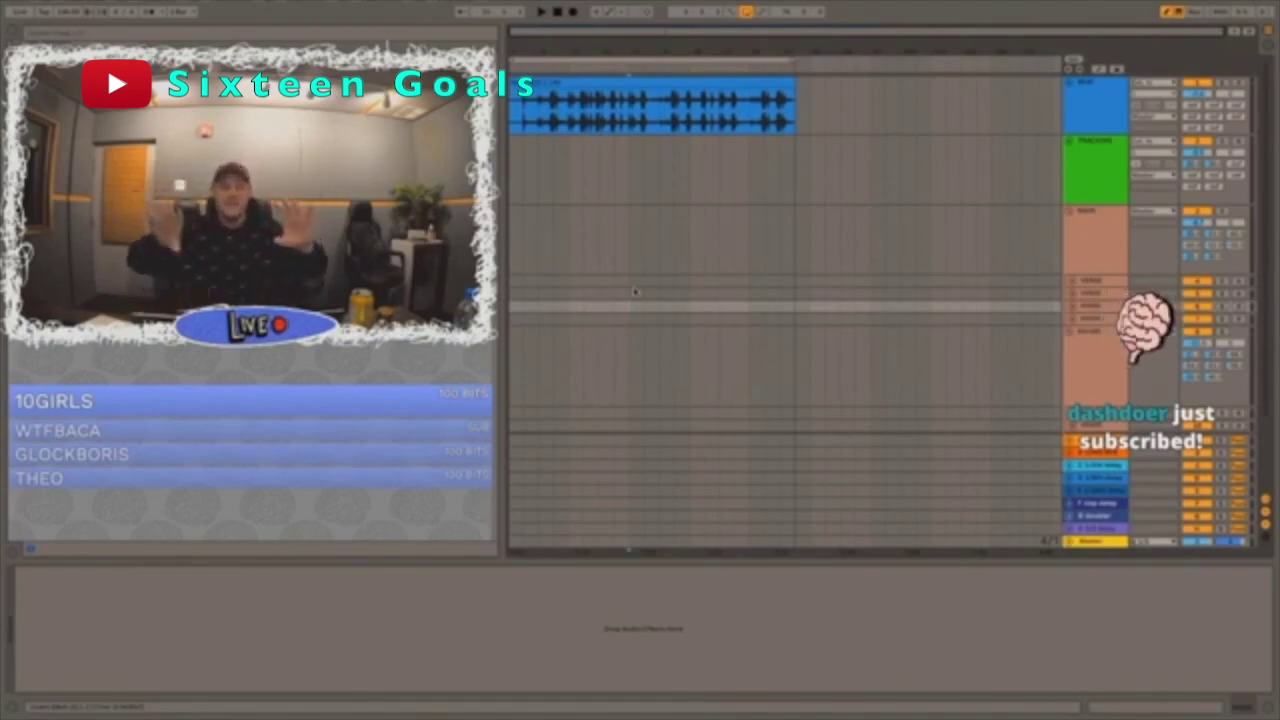
pyautogui.click(1093, 282)
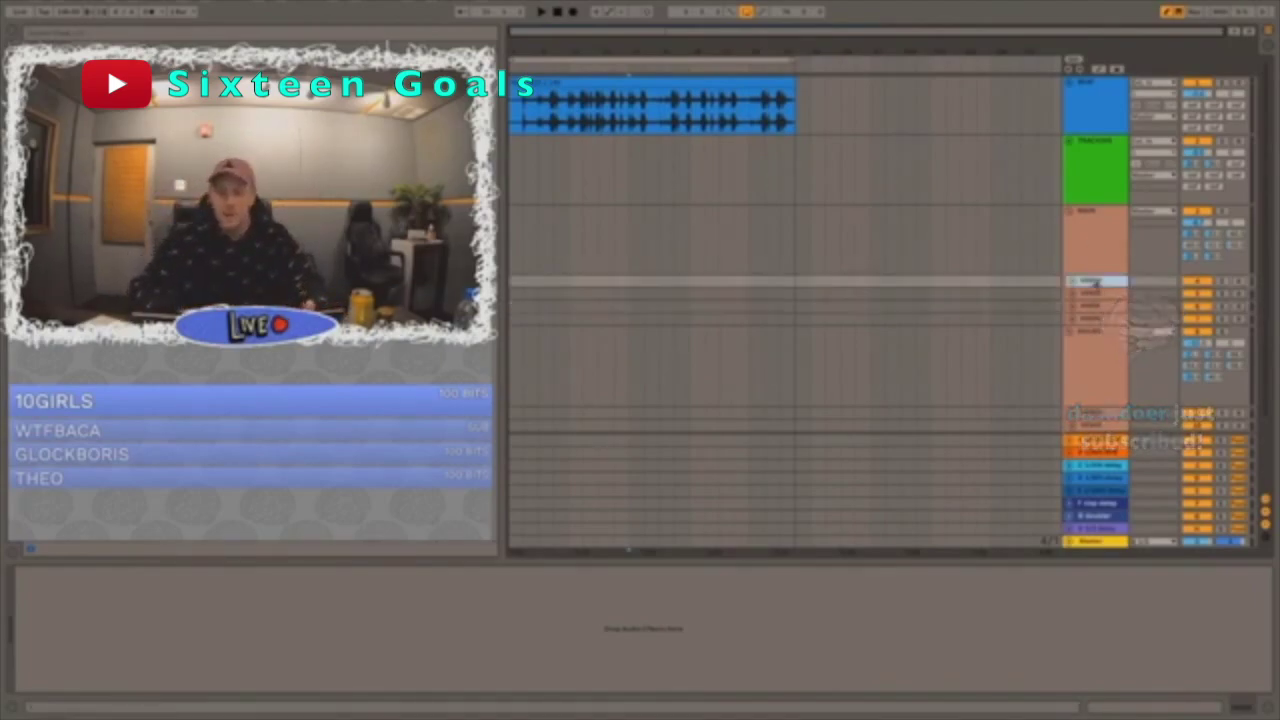
pyautogui.moveTo(902, 283); pyautogui.dragTo(952, 320)
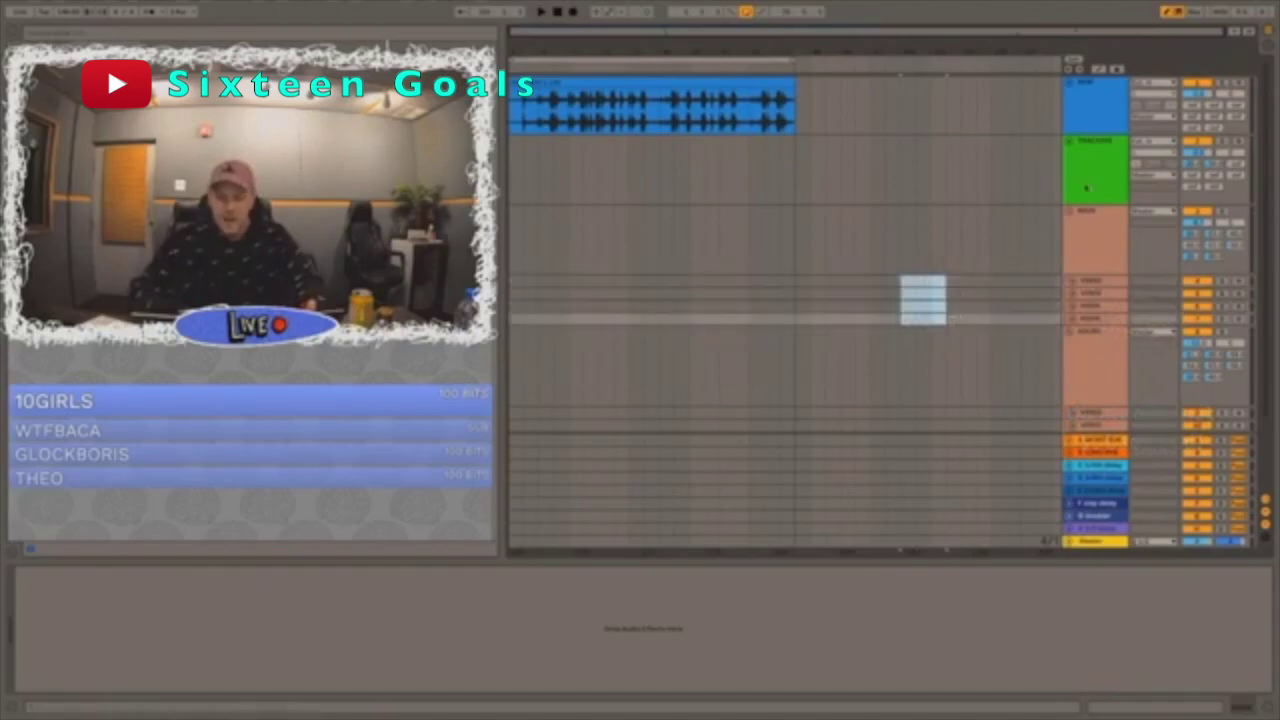
# - Highlight MAIN's entire effects chain, then single out the Gate and the device directly after it
pyautogui.click(1091, 222)
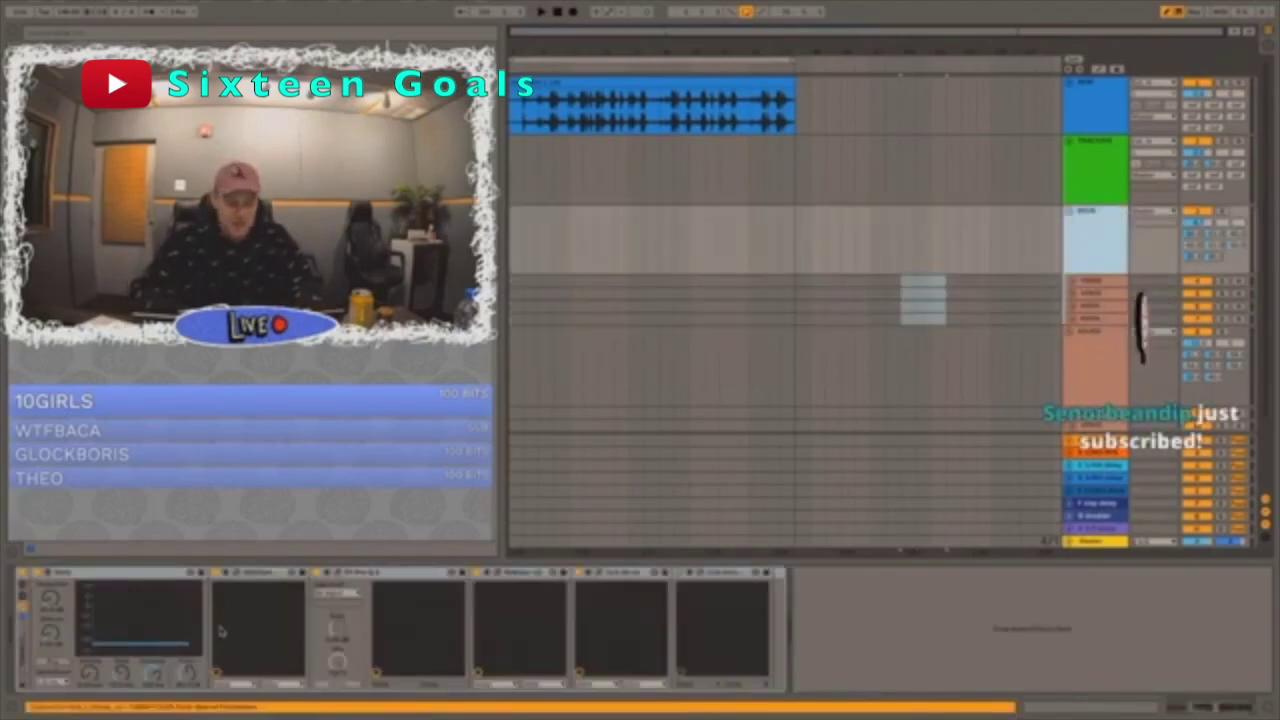
pyautogui.click(159, 583)
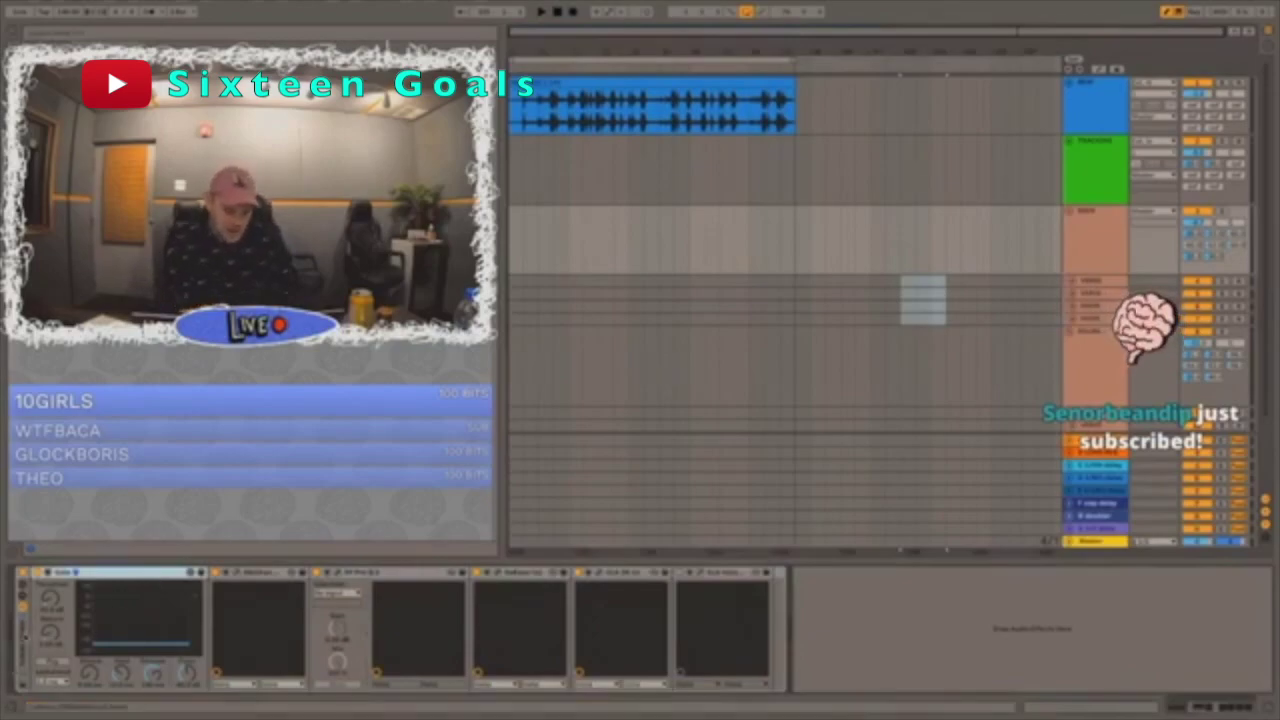
pyautogui.hotkey('ctrl', 'a')
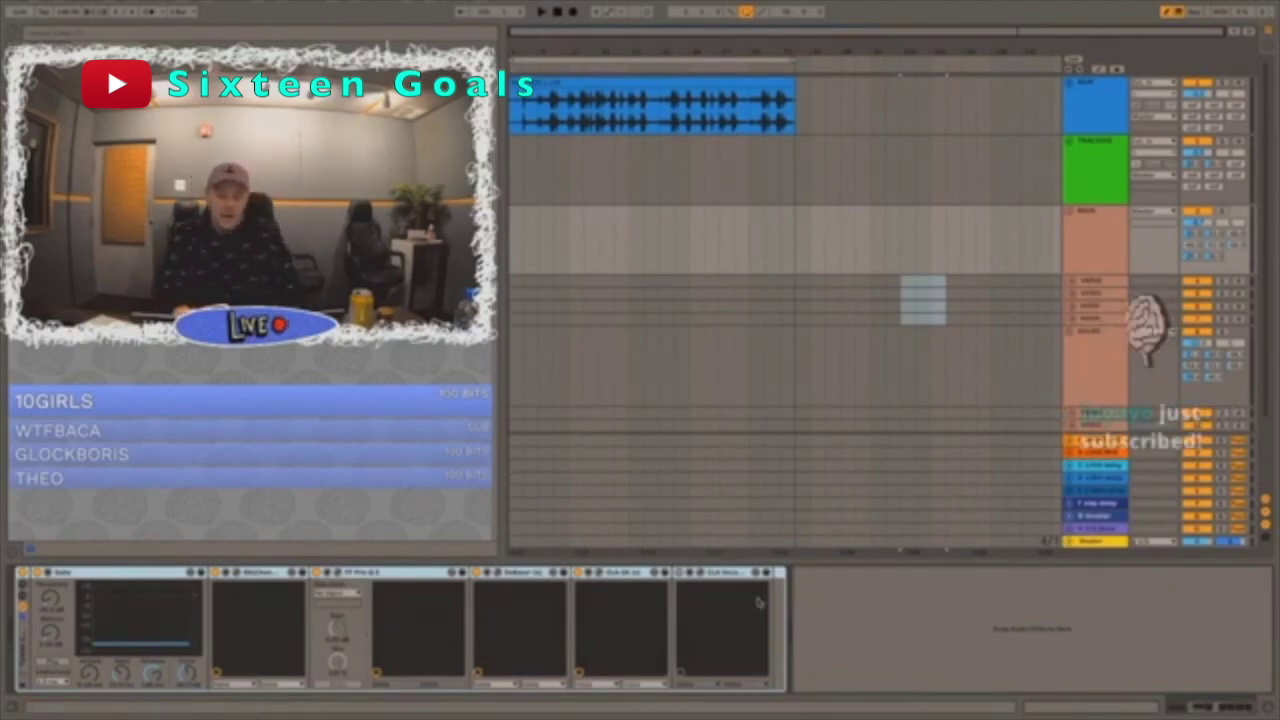
pyautogui.click(815, 610)
pyautogui.click(122, 571)
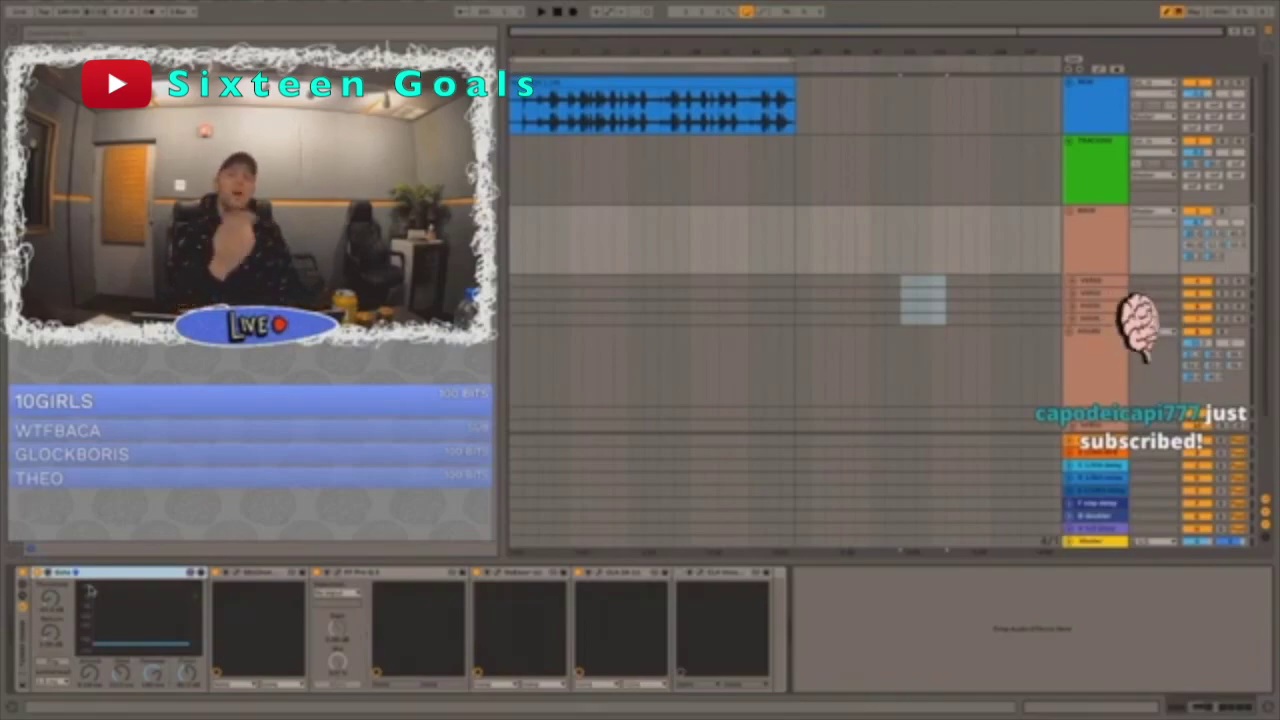
pyautogui.click(262, 577)
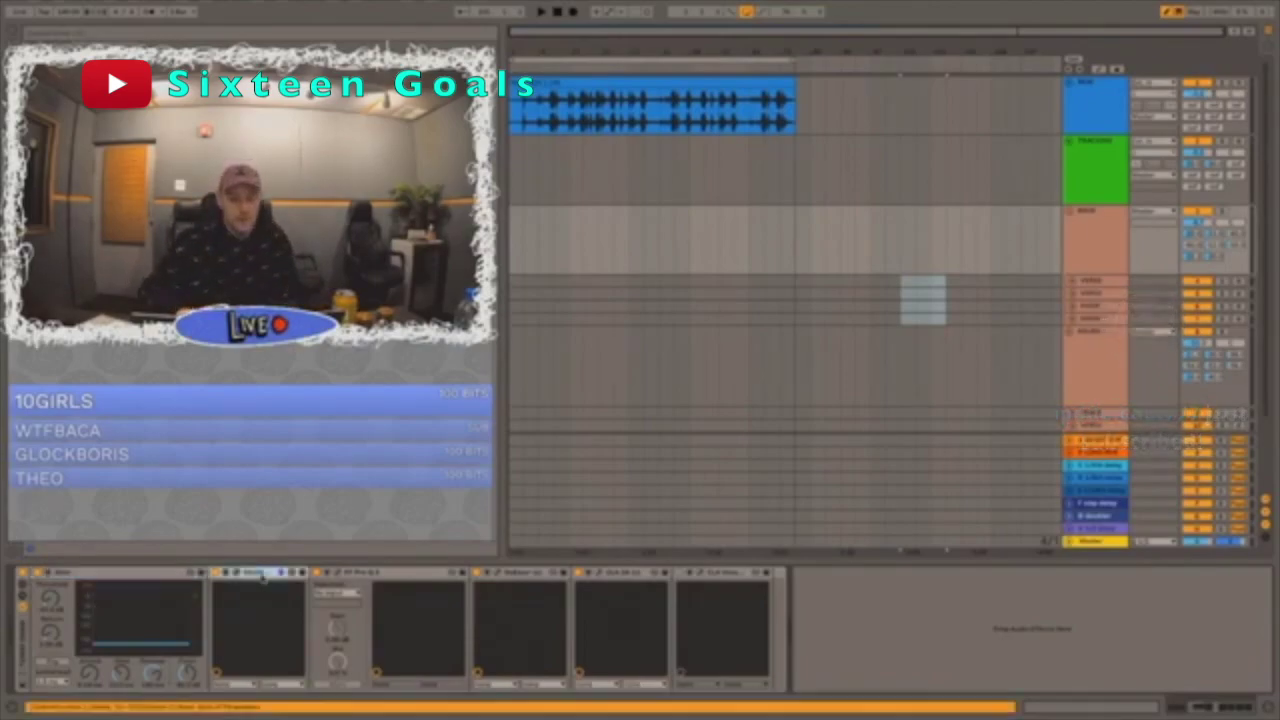
# - Open the Solid State Logic E-Channel plug-in in MAIN's chain, examine its settings and close it
pyautogui.click(237, 573)
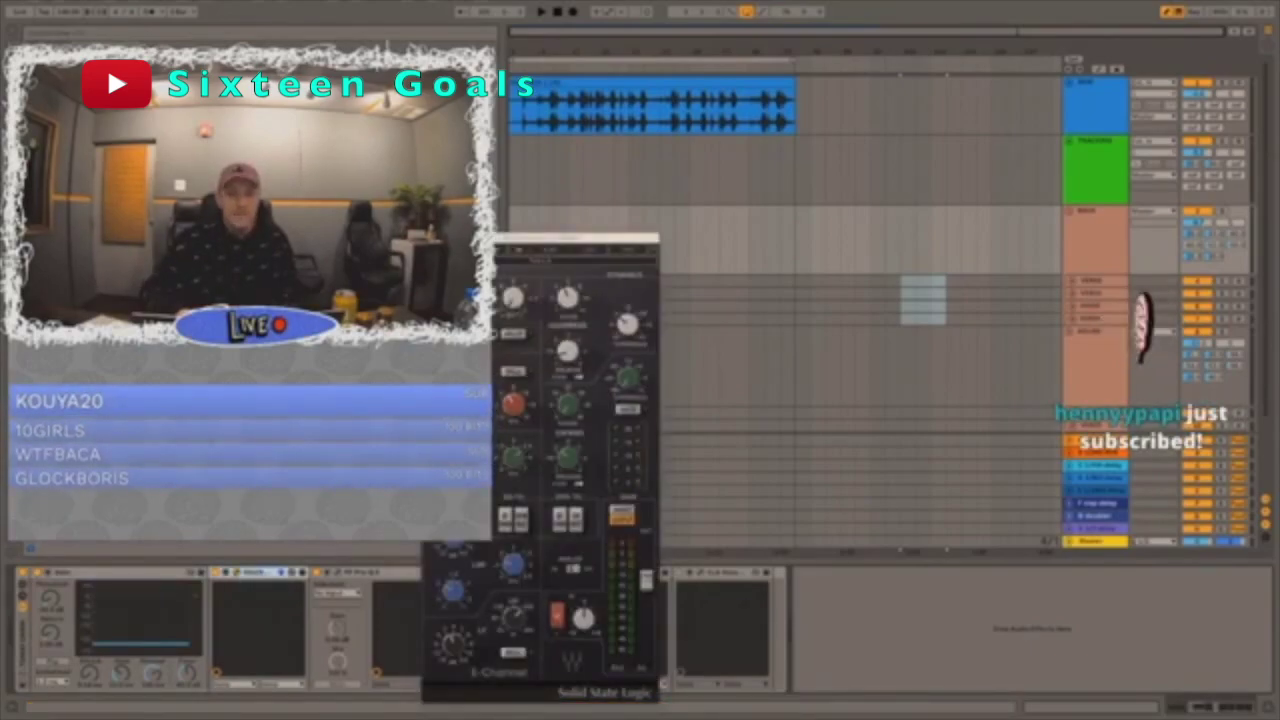
pyautogui.click(430, 238)
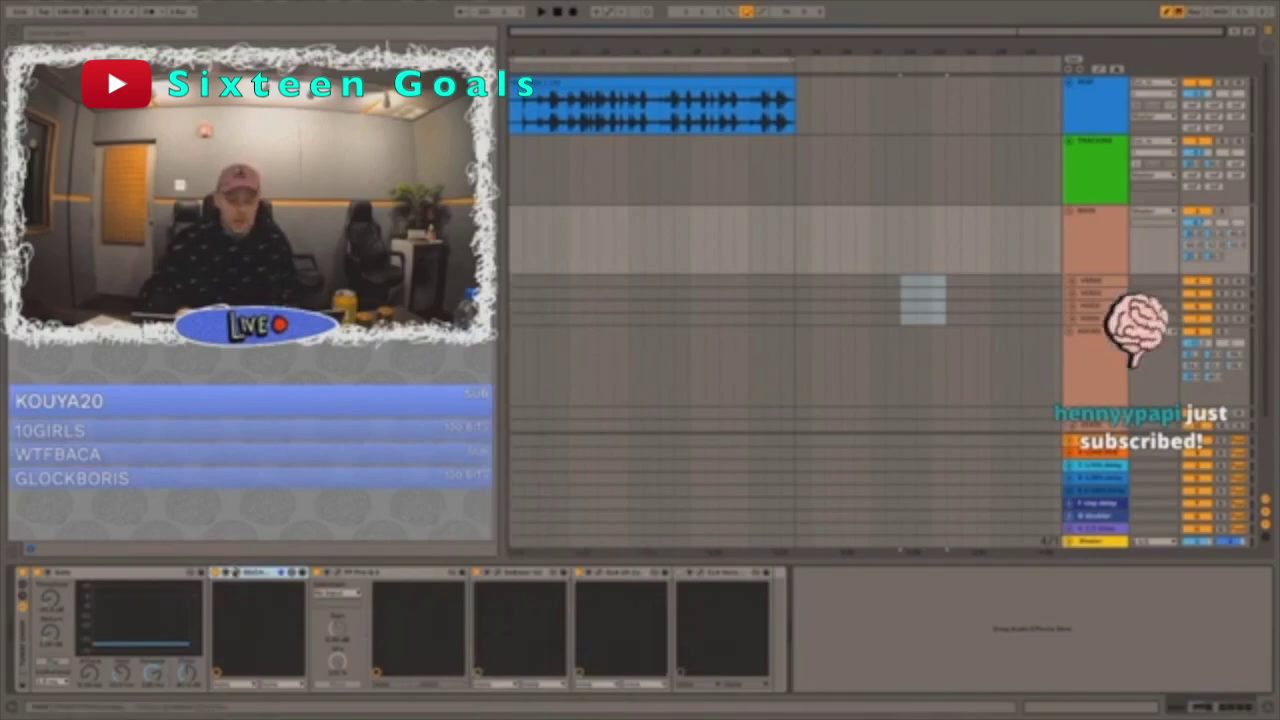
pyautogui.click(240, 573)
pyautogui.moveTo(638, 188); pyautogui.dragTo(642, 183)
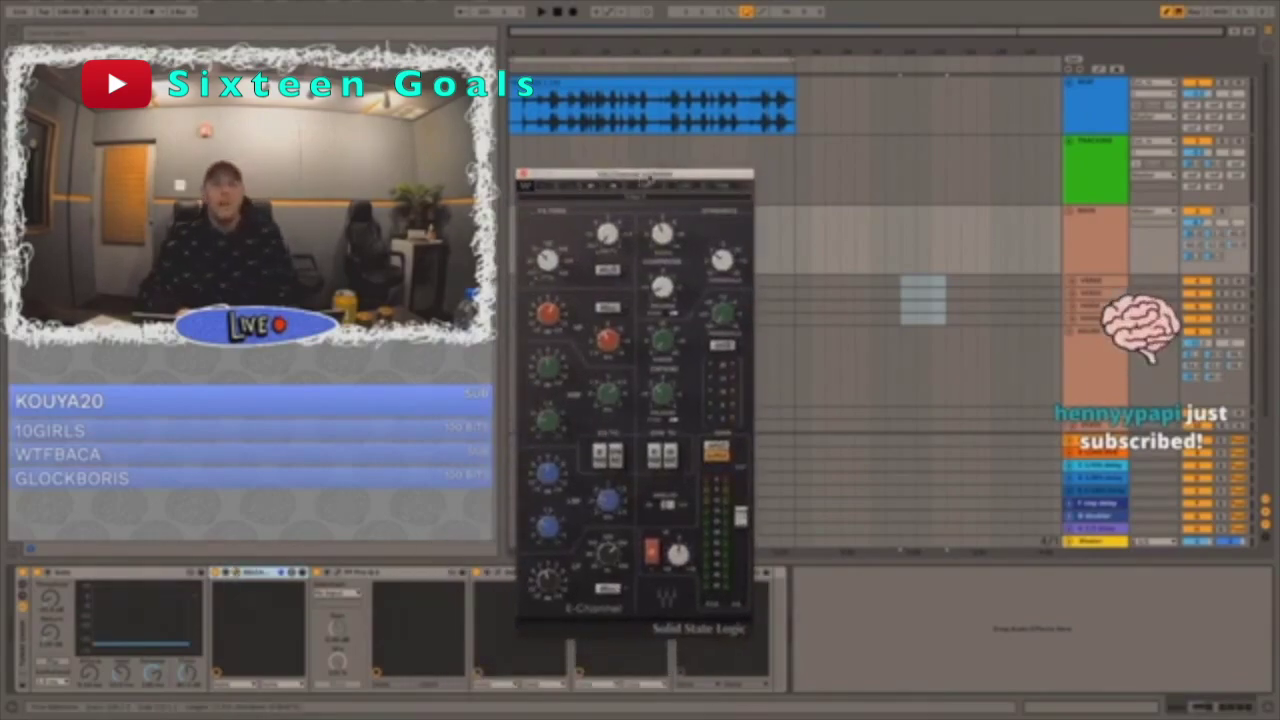
pyautogui.click(521, 175)
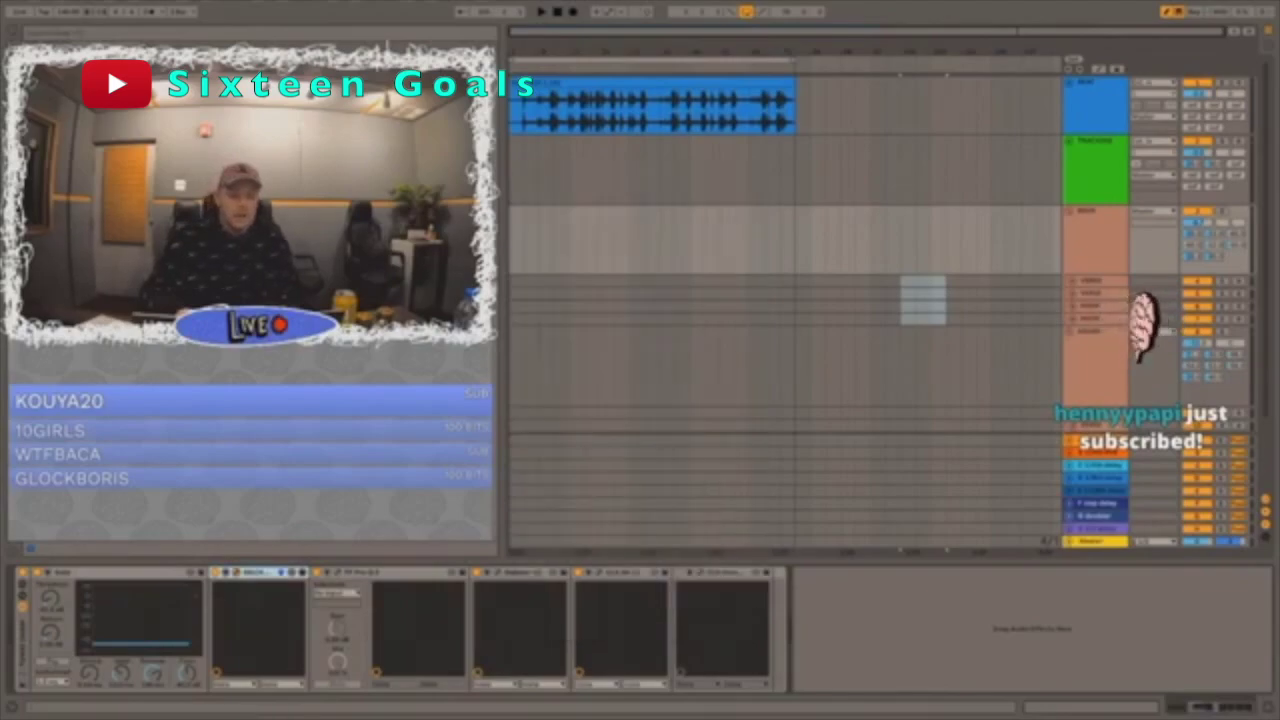
# - Open Pro-Q 3 in MAIN's chain, select its two high-frequency bands and set the processing mode to Natural Phase
pyautogui.click(338, 573)
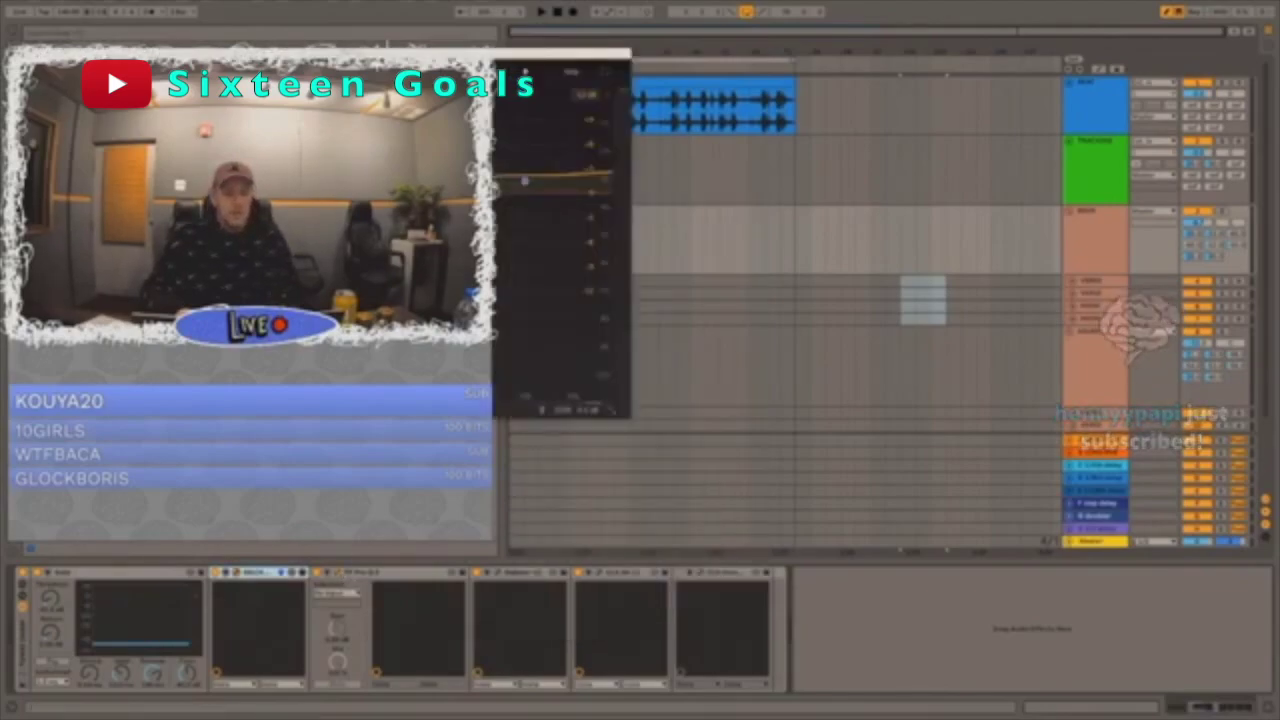
pyautogui.moveTo(306, 56); pyautogui.dragTo(788, 74)
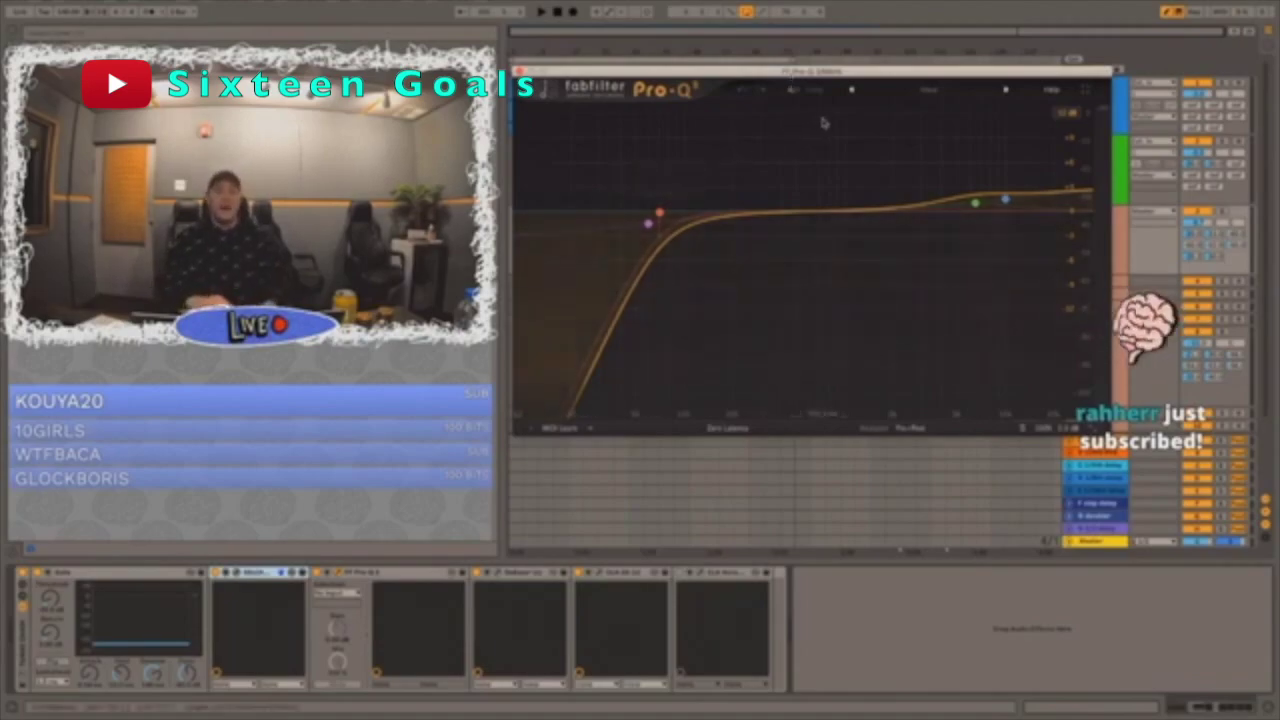
pyautogui.moveTo(920, 160); pyautogui.dragTo(1101, 260)
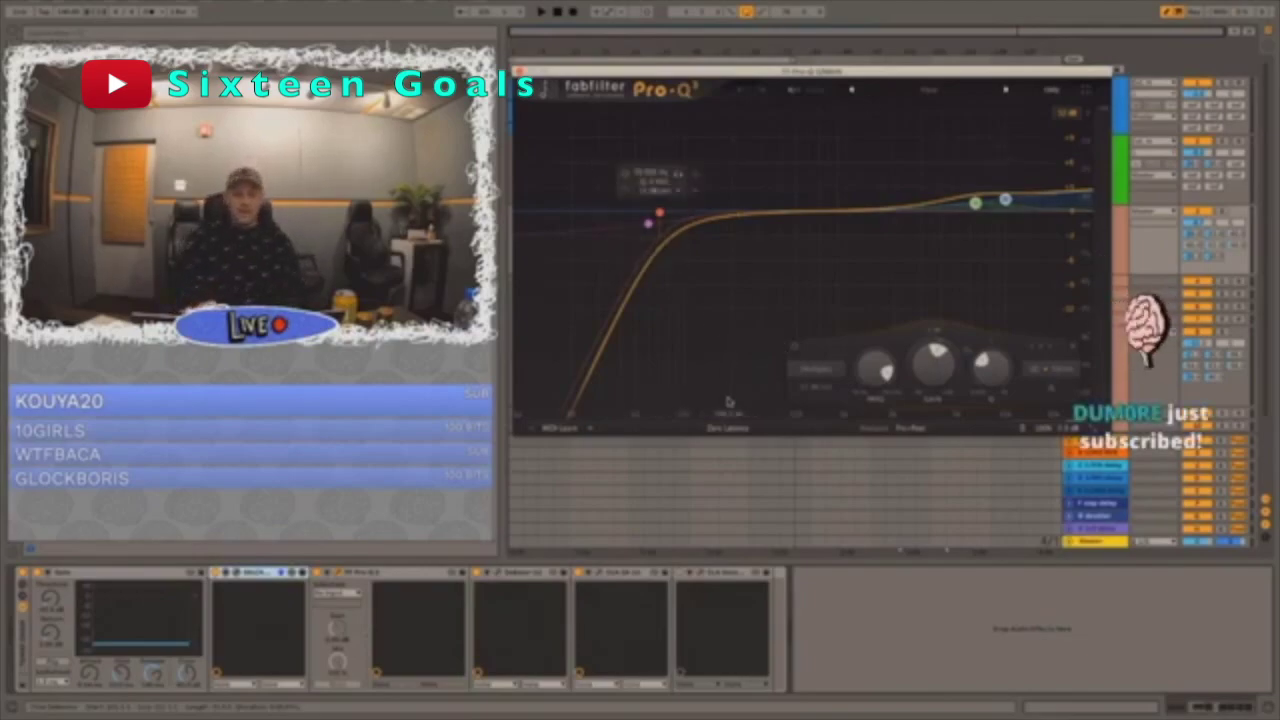
pyautogui.click(728, 428)
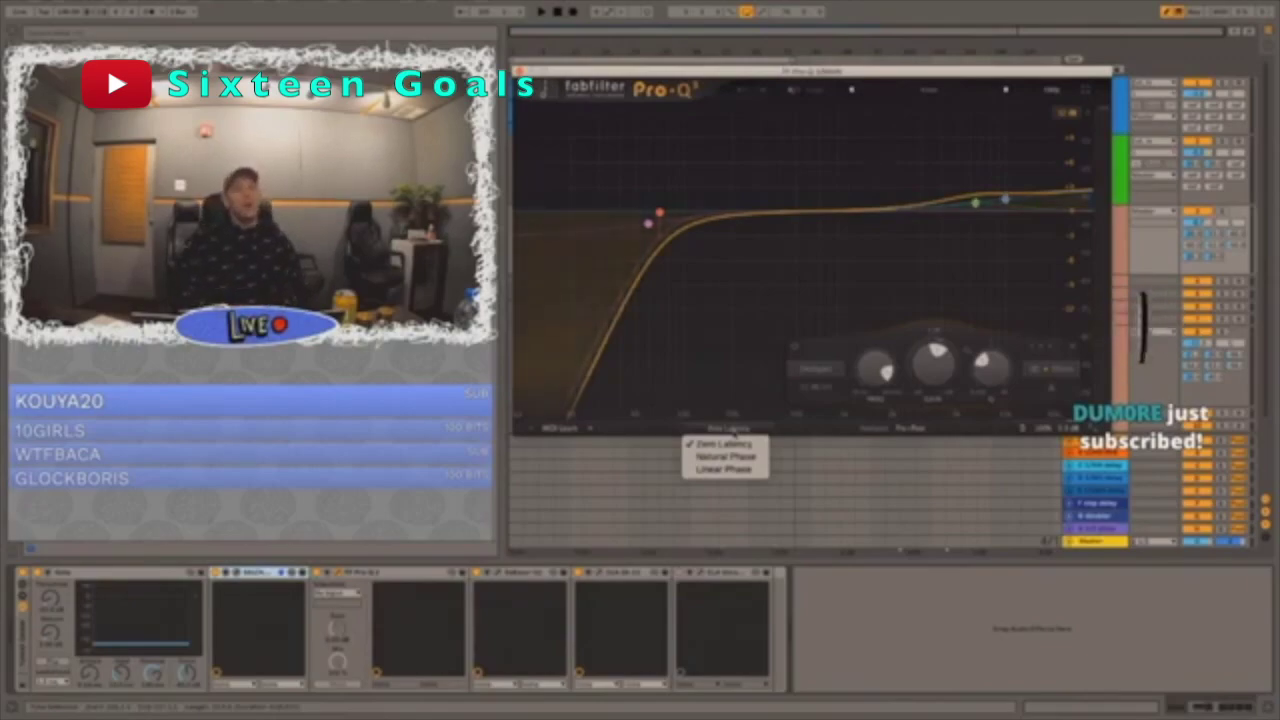
pyautogui.click(738, 456)
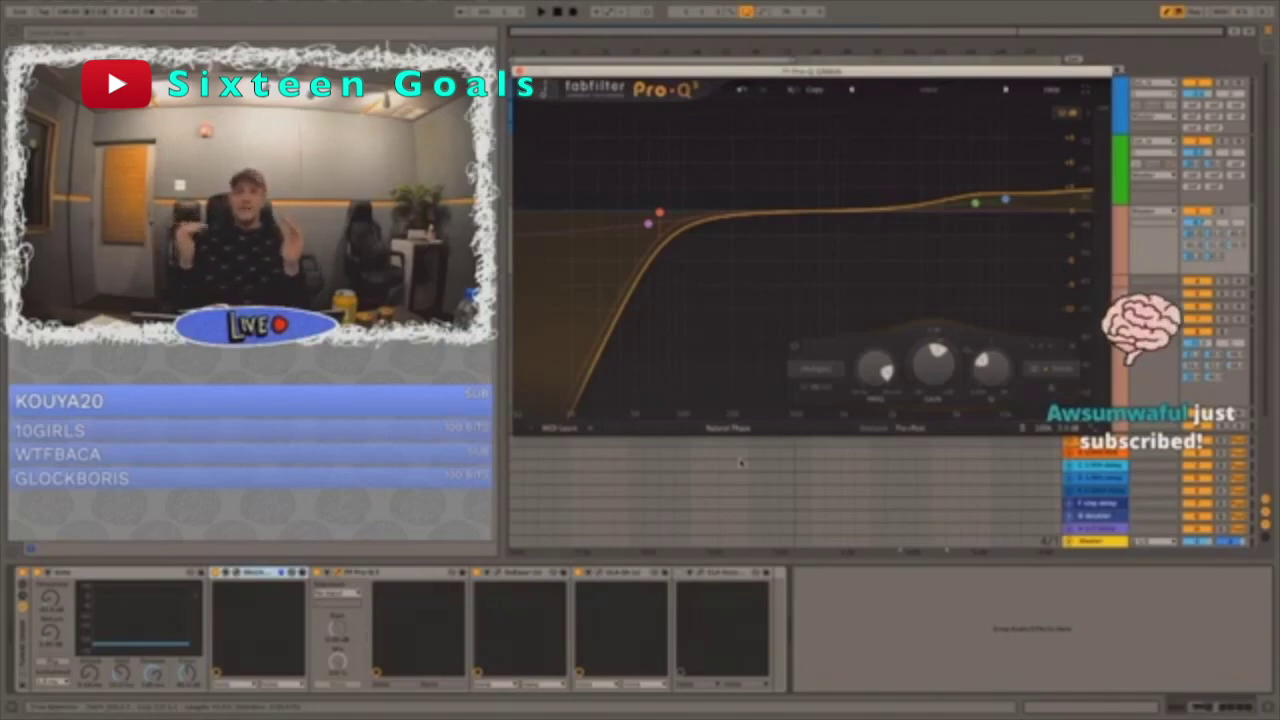
# - Try the Zero Latency and Linear Phase modes in Pro-Q 3, return to Natural Phase and close the plug-in window
pyautogui.click(727, 430)
pyautogui.click(728, 443)
pyautogui.click(740, 430)
pyautogui.click(725, 468)
pyautogui.click(727, 430)
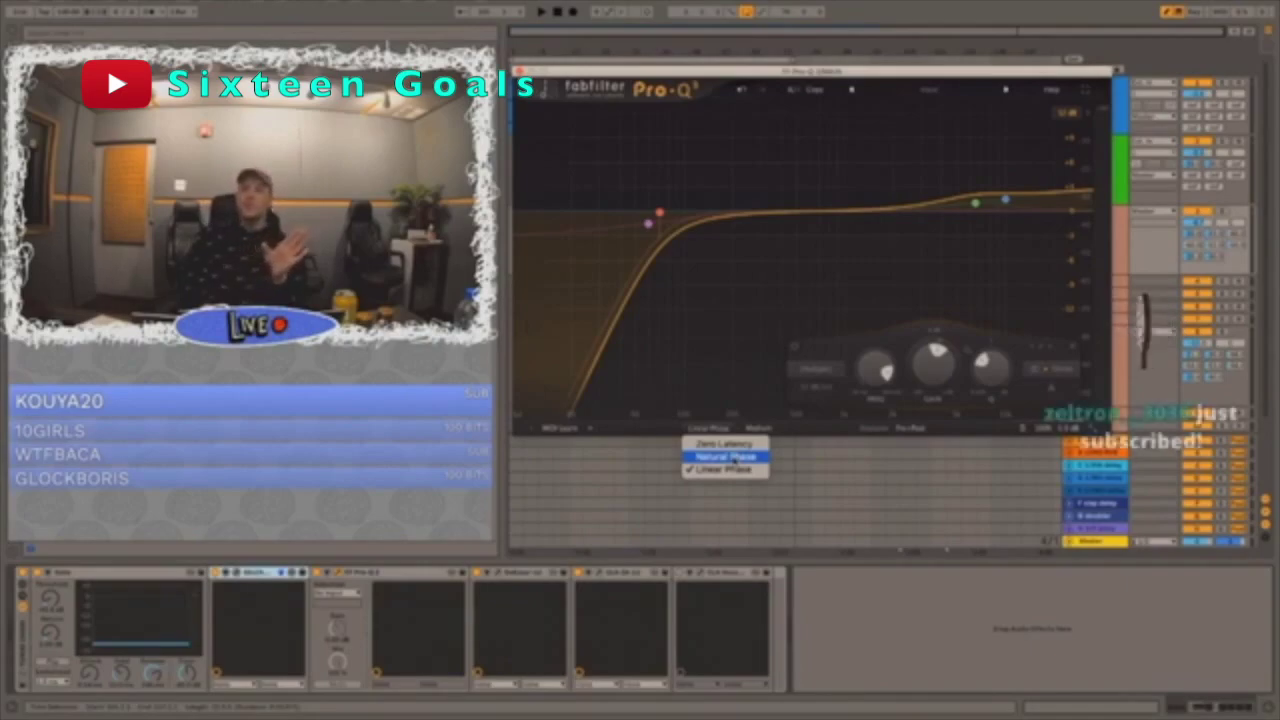
pyautogui.click(729, 457)
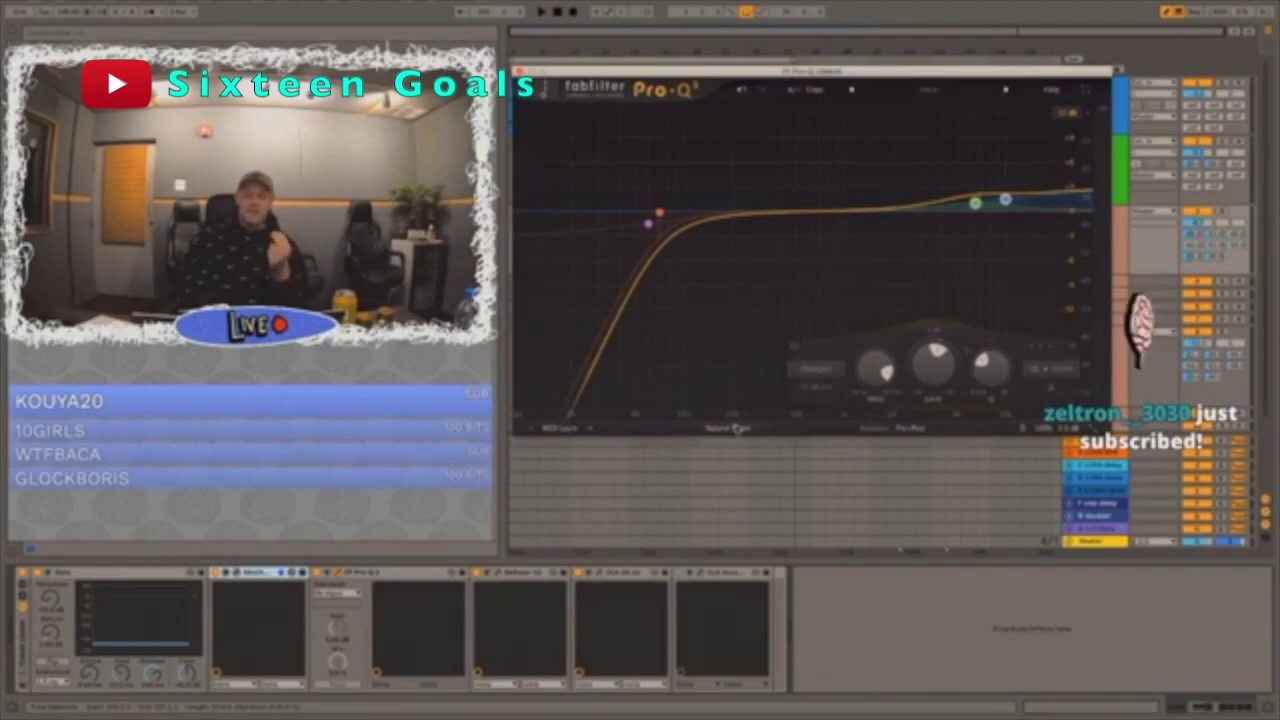
pyautogui.click(736, 430)
pyautogui.click(717, 322)
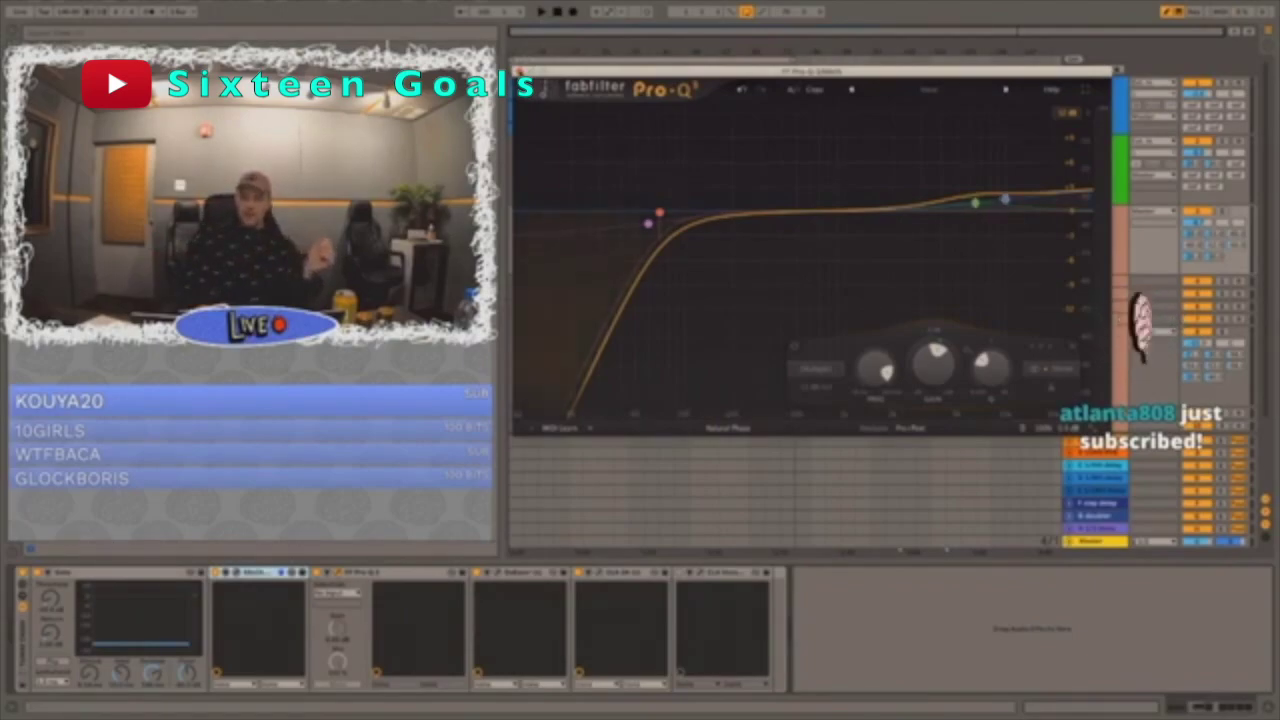
pyautogui.click(519, 72)
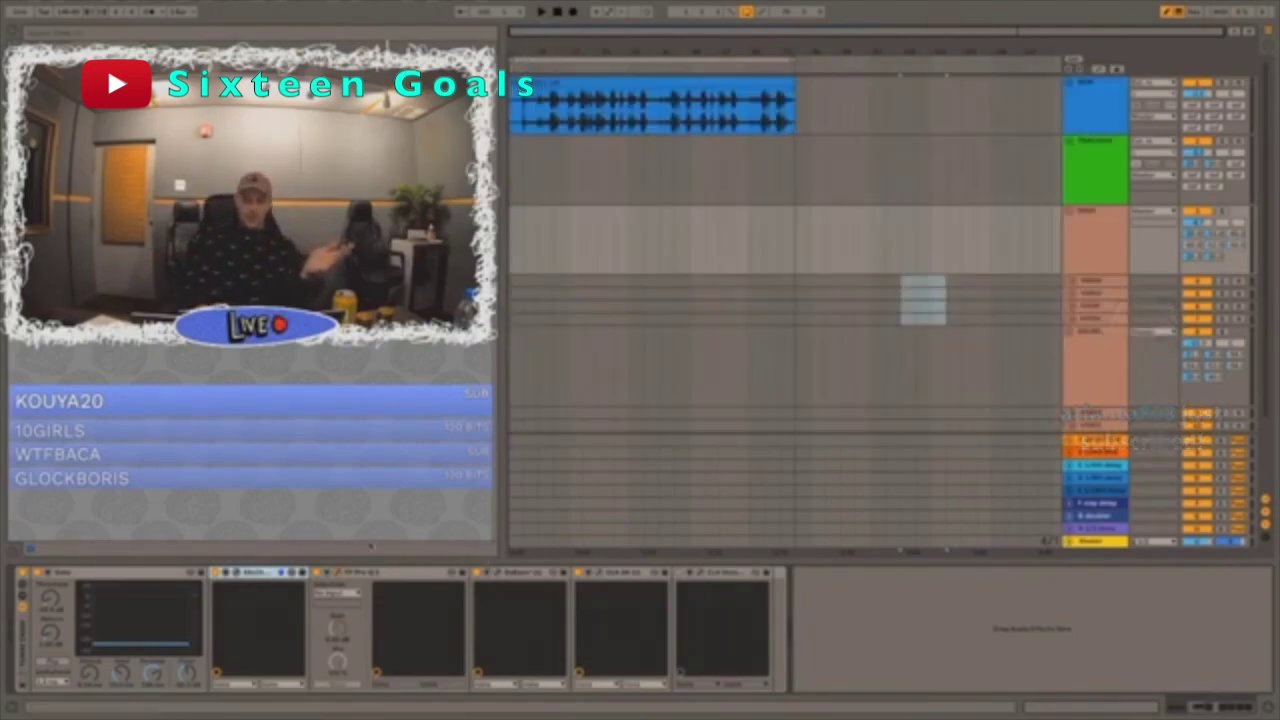
# - Open the DeEsser in MAIN's chain and load its Male Shh preset
pyautogui.click(505, 573)
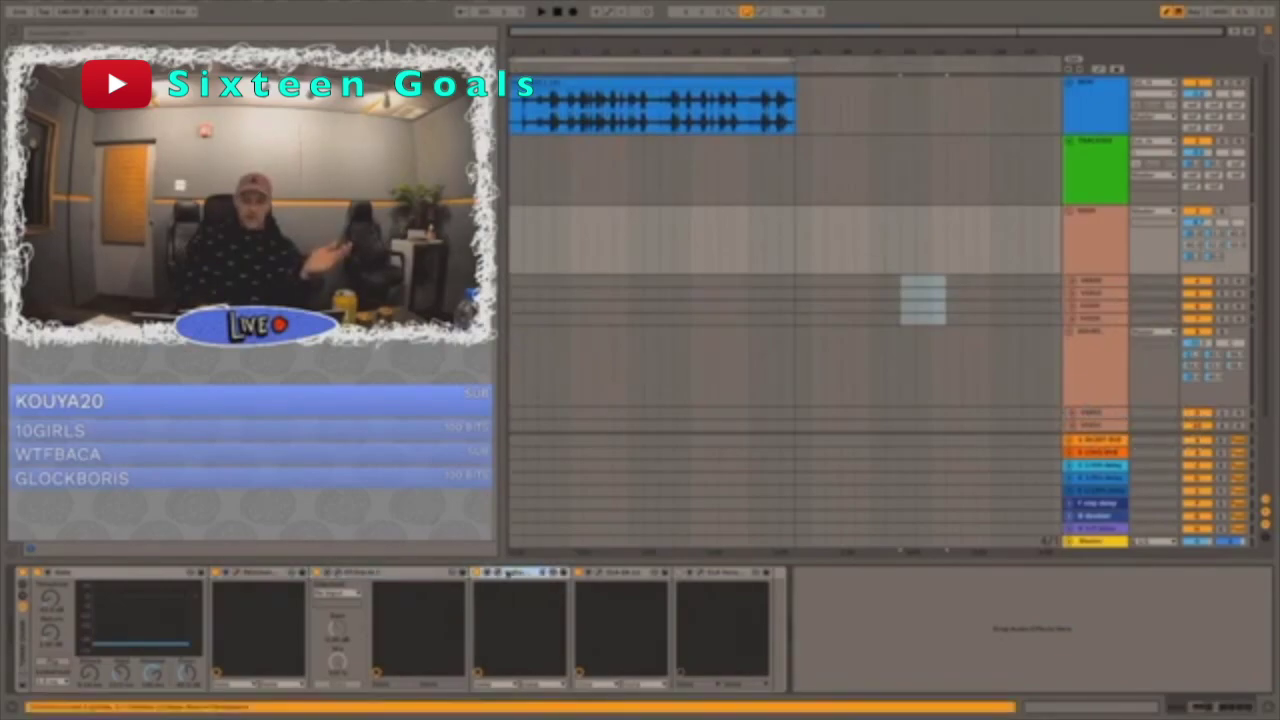
pyautogui.click(600, 265)
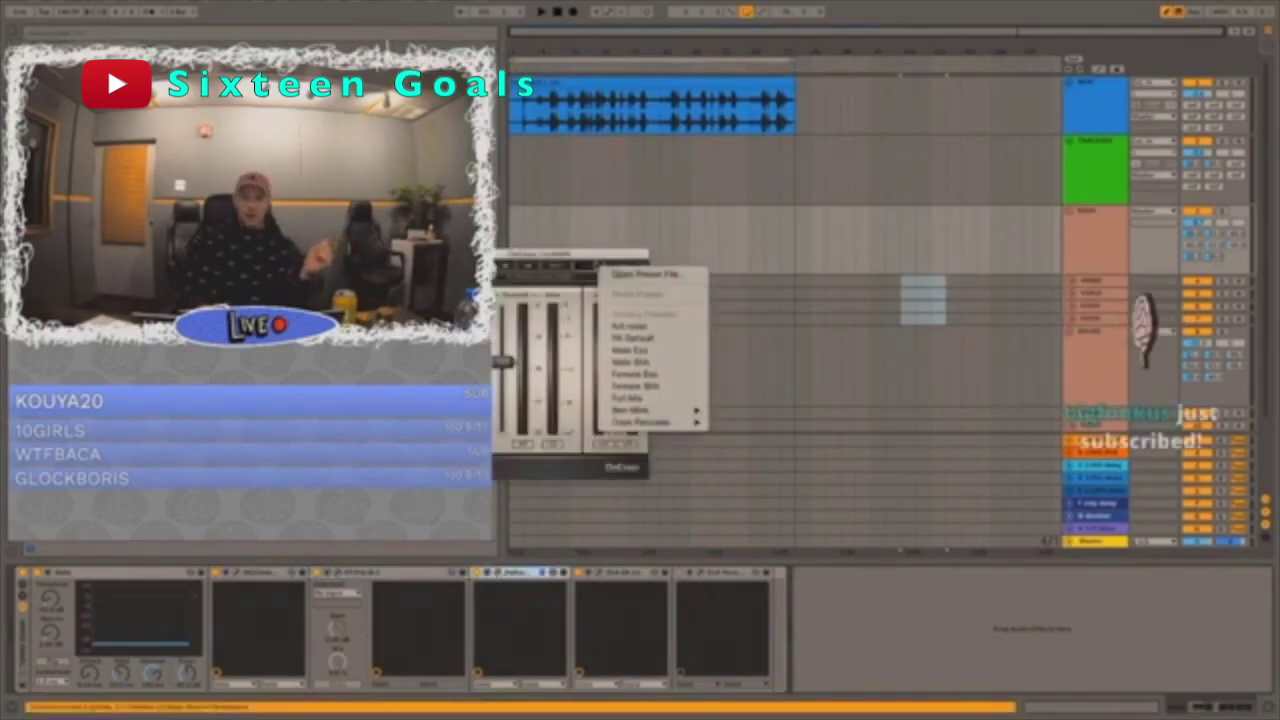
pyautogui.moveTo(670, 422)
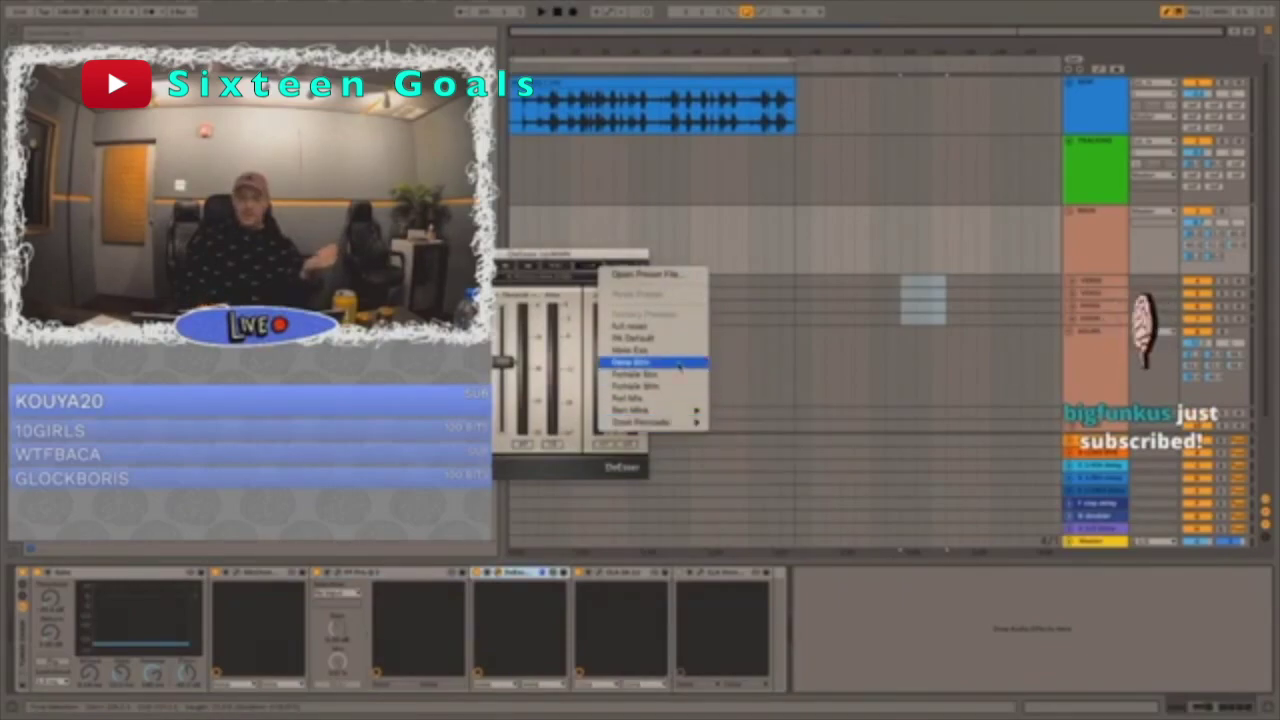
pyautogui.click(678, 363)
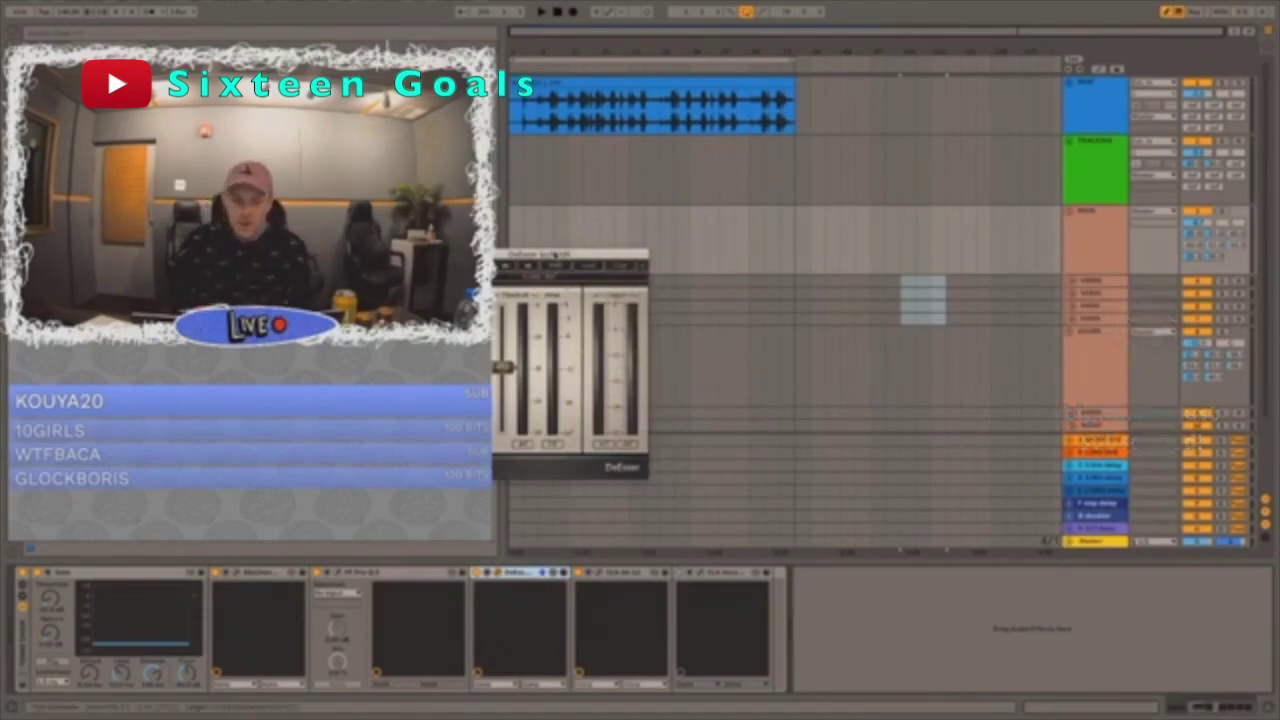
# - Load the hook de-esser preset from the Dave Pensado presets in the DeEsser and close its window
pyautogui.moveTo(556, 256); pyautogui.dragTo(725, 255)
pyautogui.click(768, 266)
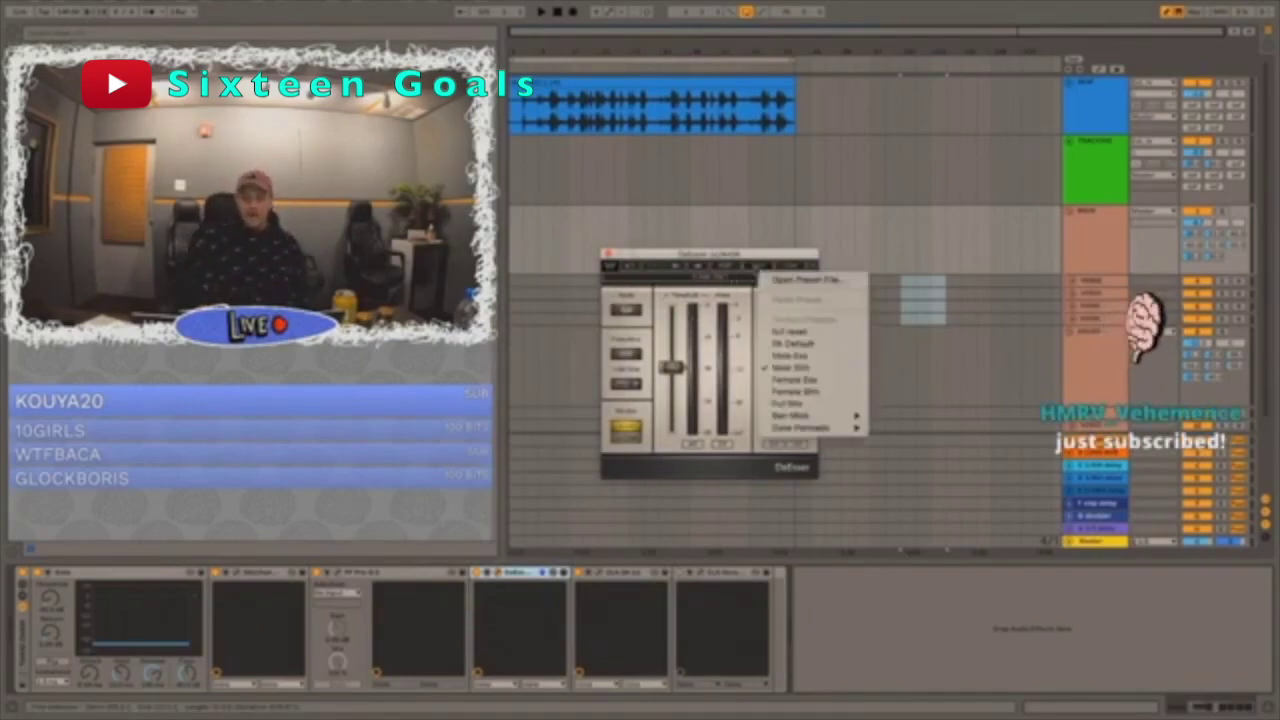
pyautogui.moveTo(805, 427)
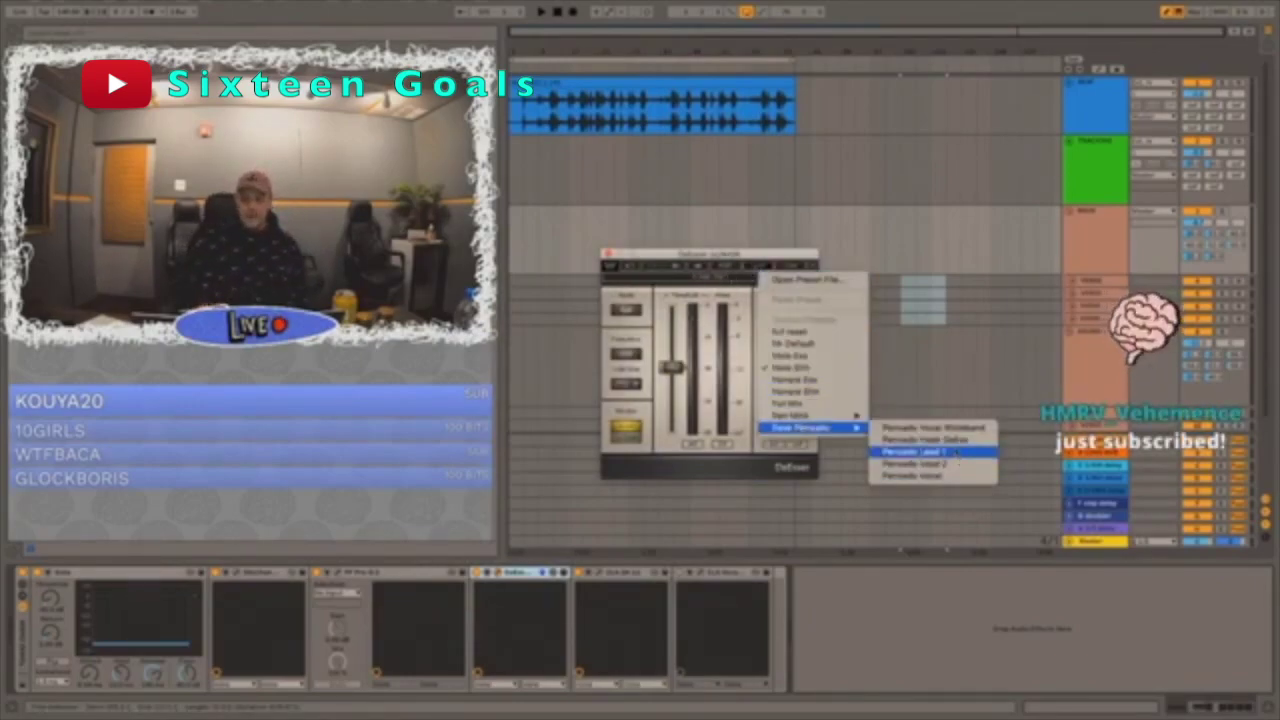
pyautogui.click(948, 440)
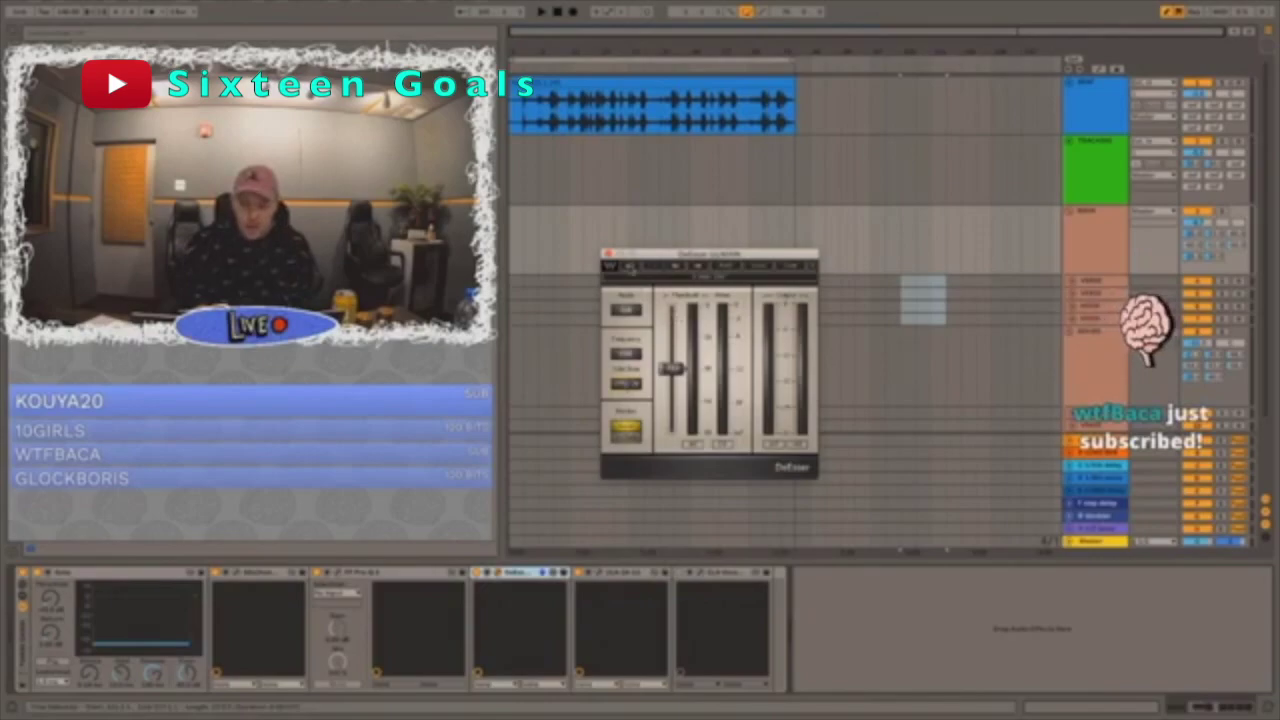
pyautogui.click(609, 254)
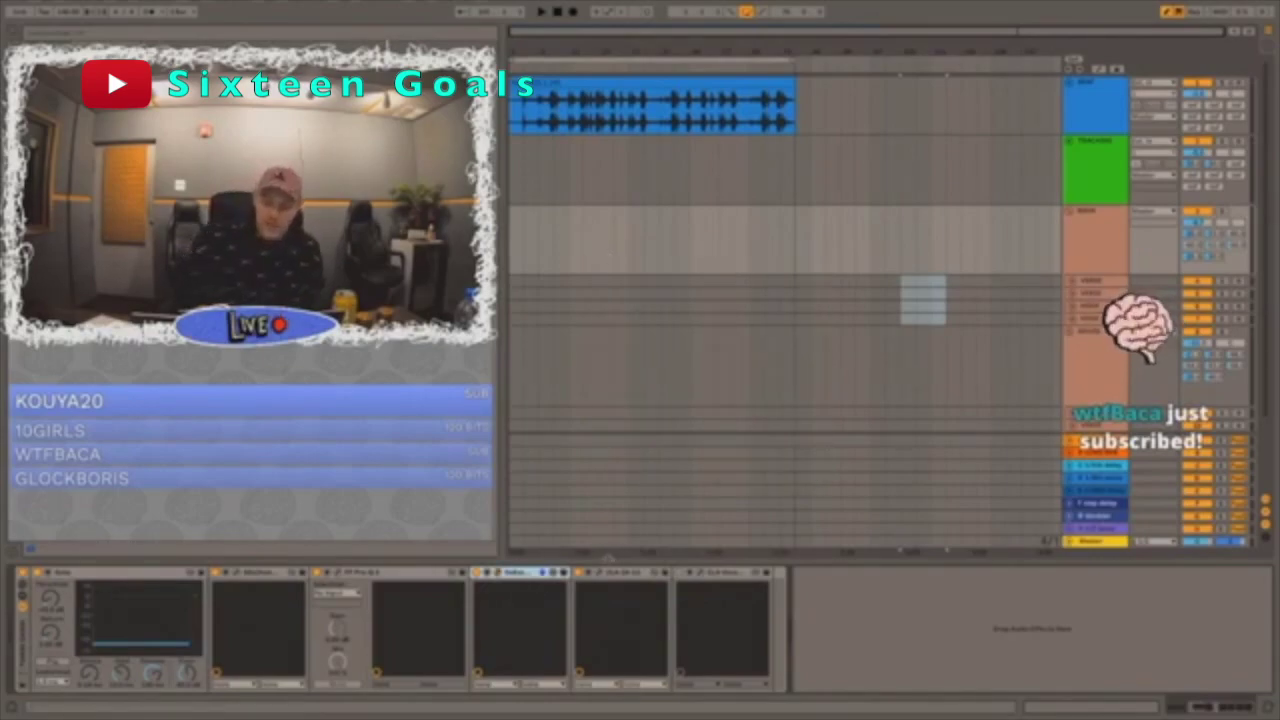
# - Open the CLA-2A compressor in MAIN's chain, examine its gain and peak reduction controls, and close it
pyautogui.click(600, 573)
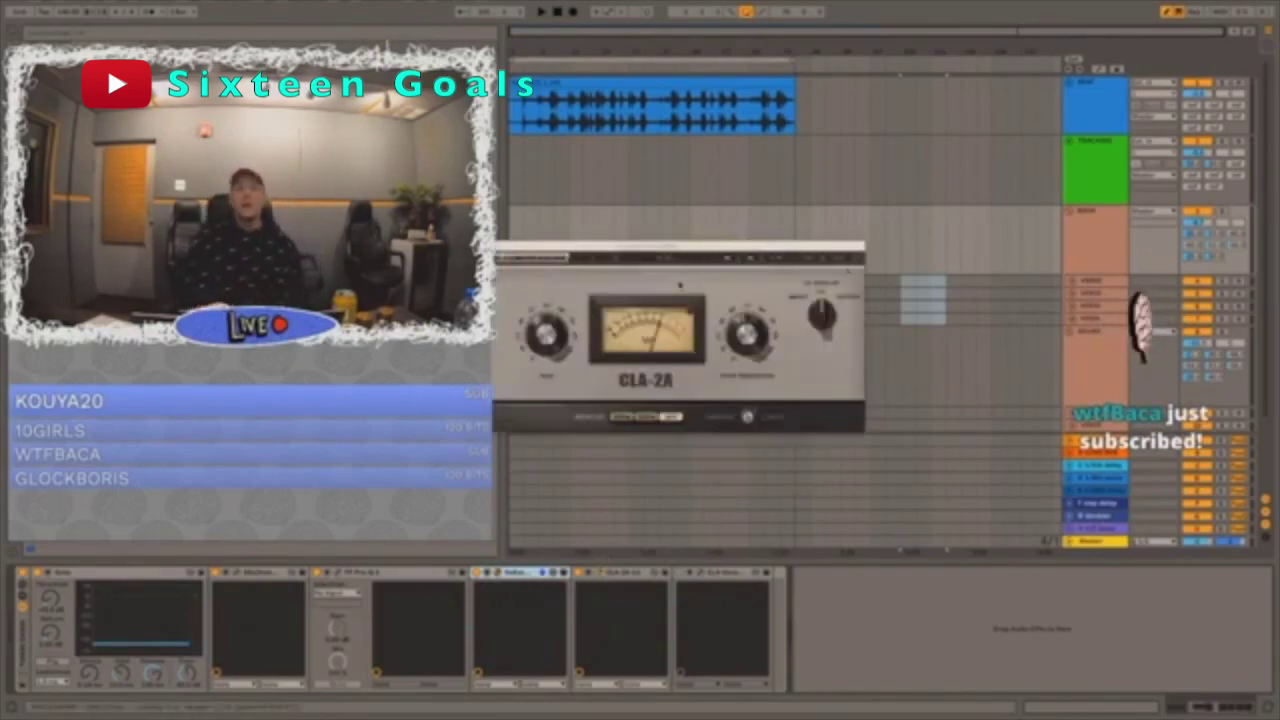
pyautogui.moveTo(645, 240); pyautogui.dragTo(941, 236)
pyautogui.click(825, 175)
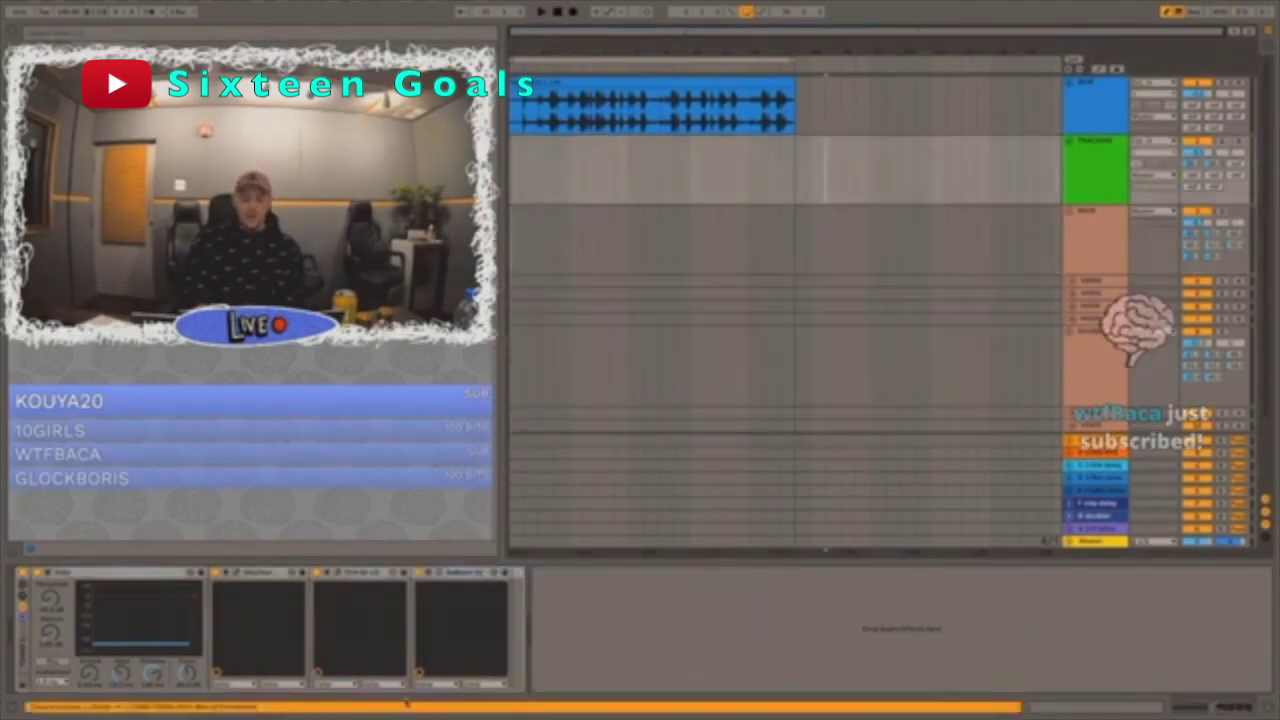
pyautogui.click(1097, 229)
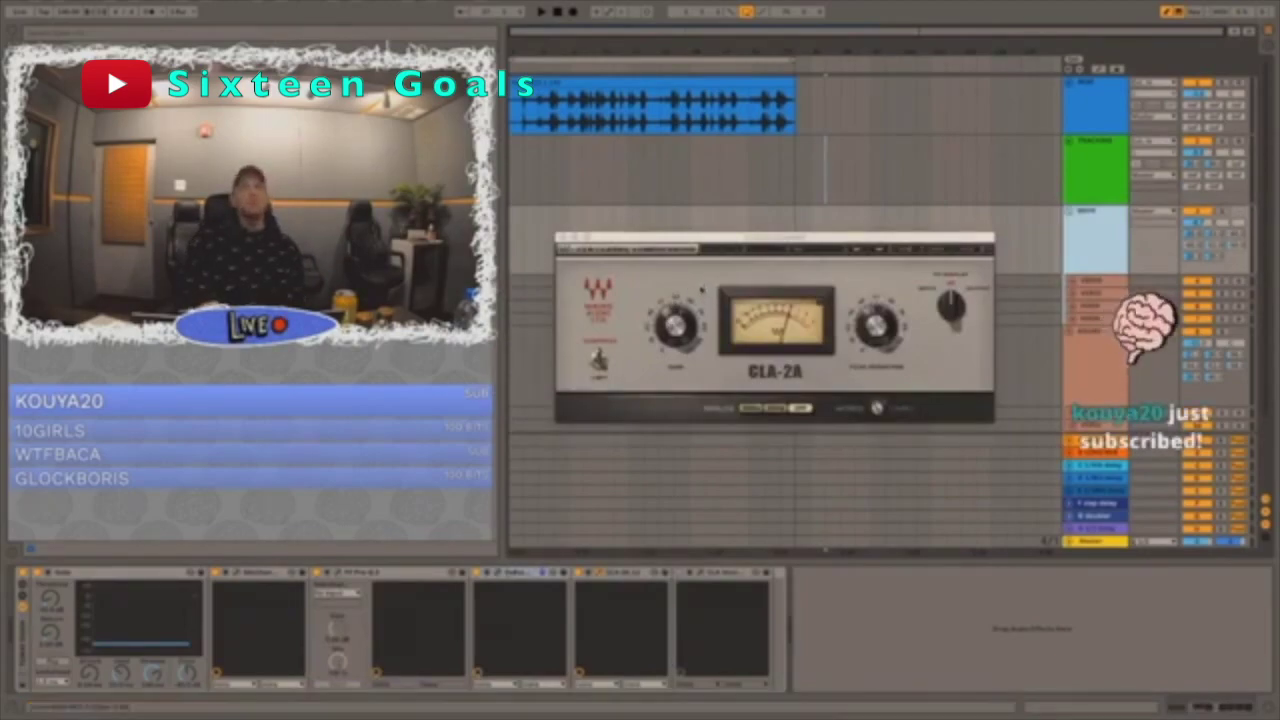
pyautogui.click(868, 335)
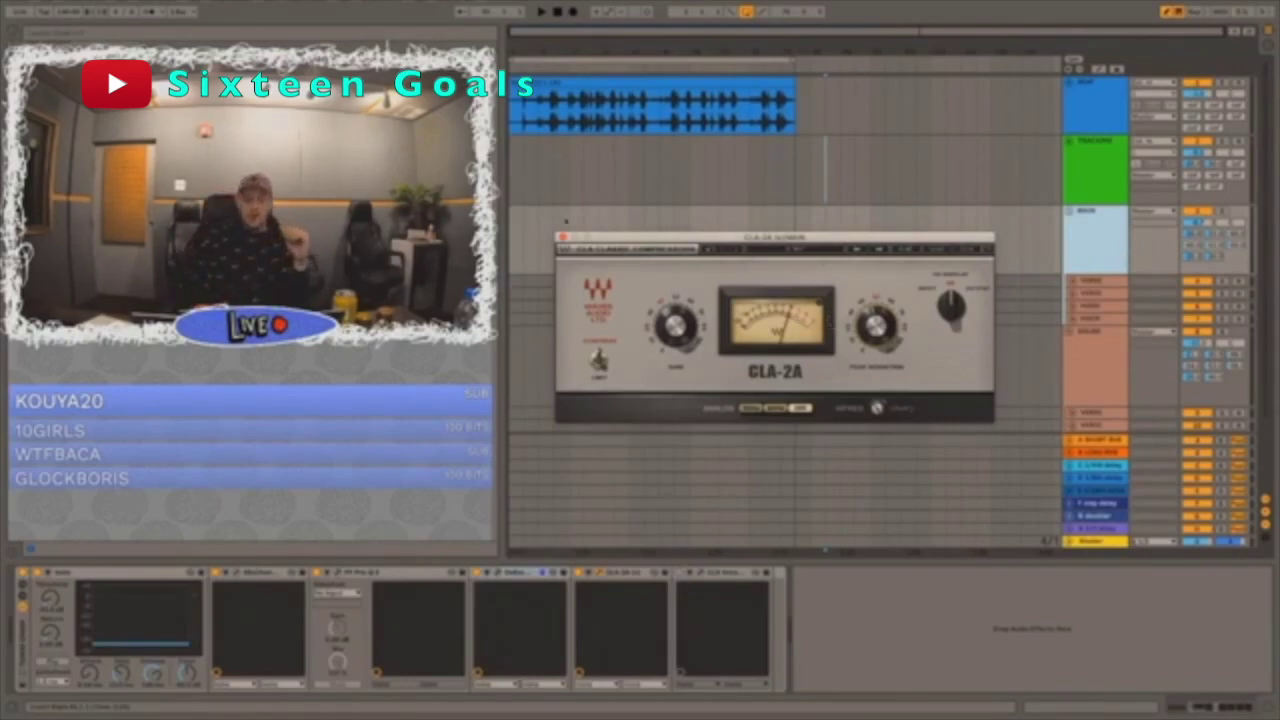
pyautogui.click(562, 239)
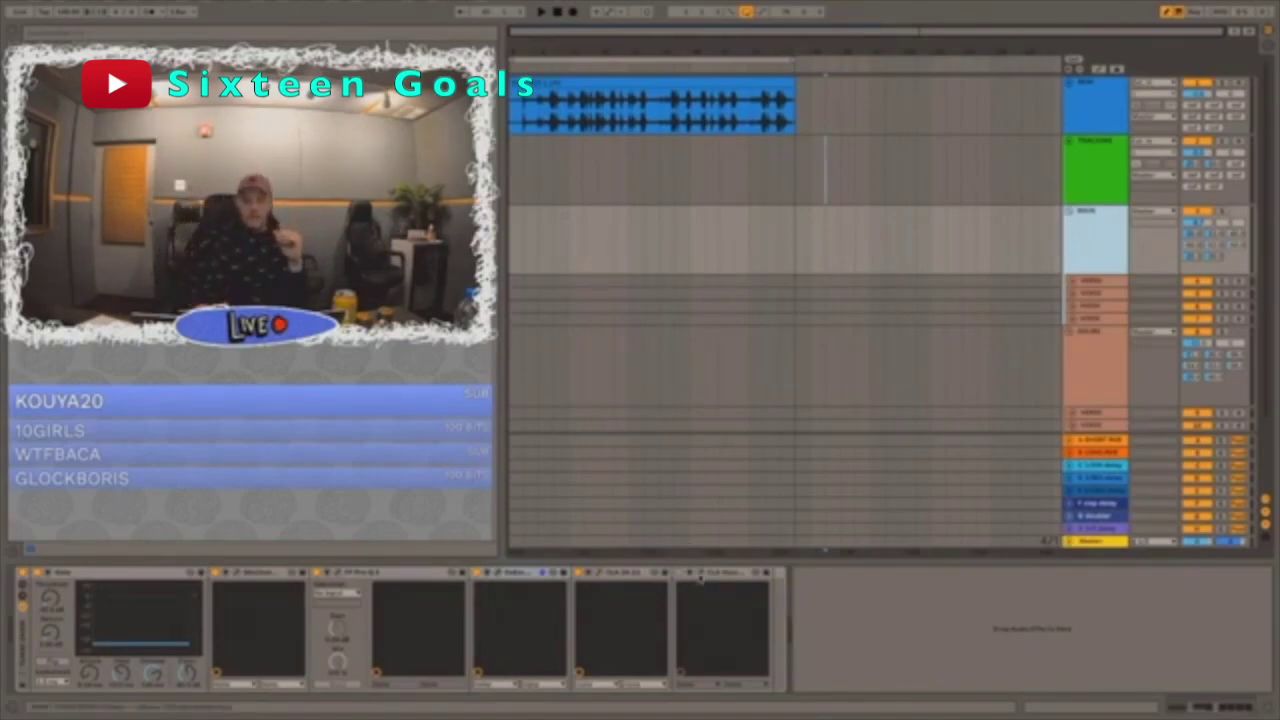
# - Select CLA Vocals at the end of MAIN's chain, open its window to examine the faders, and close it
pyautogui.click(700, 579)
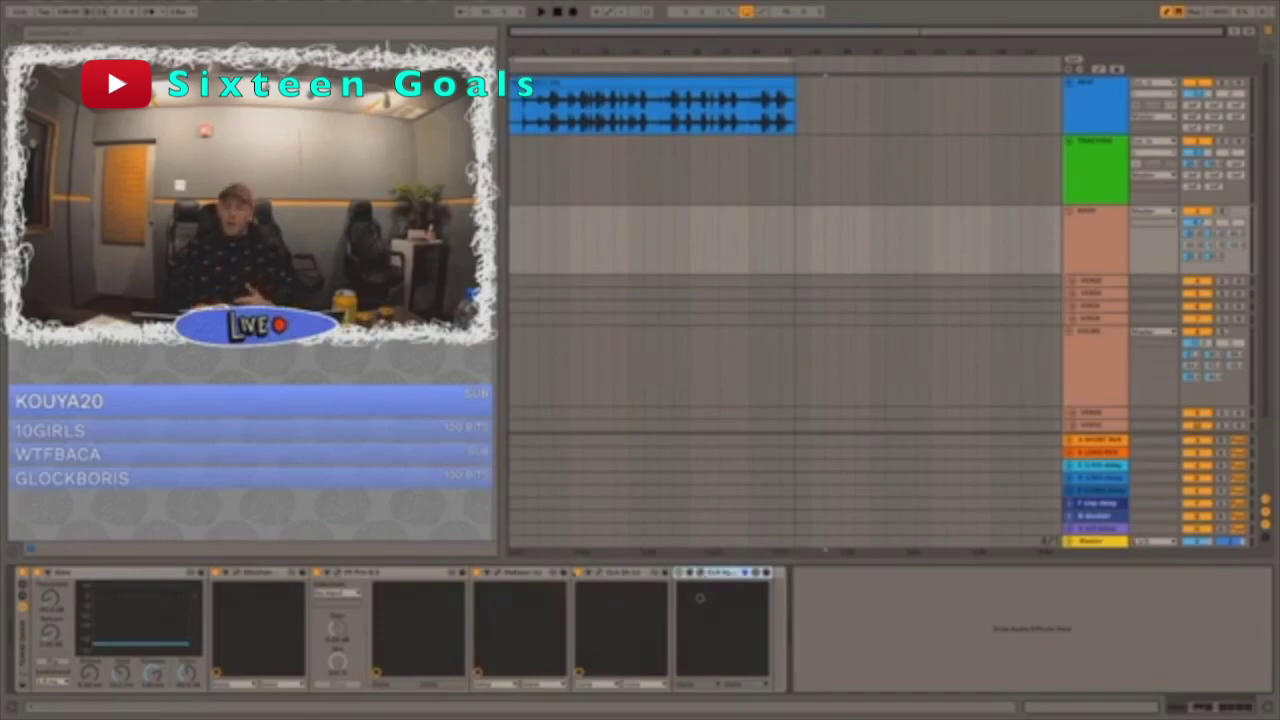
pyautogui.click(1090, 214)
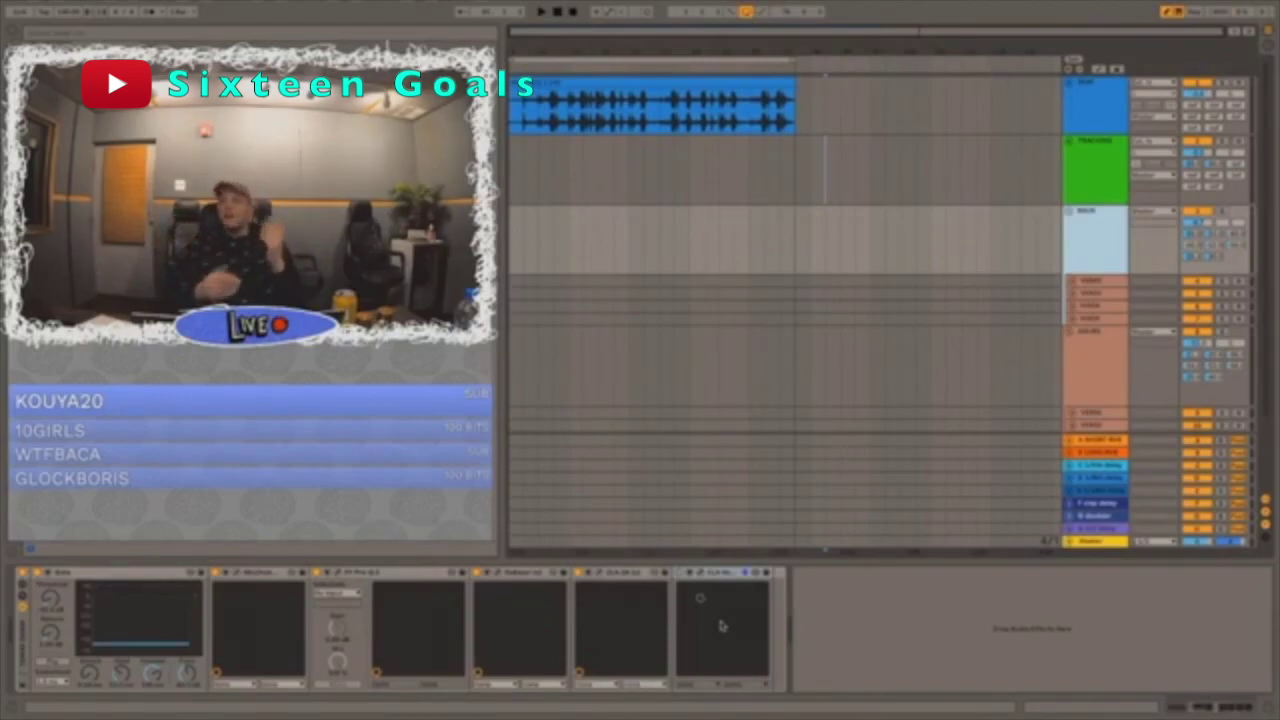
pyautogui.click(732, 578)
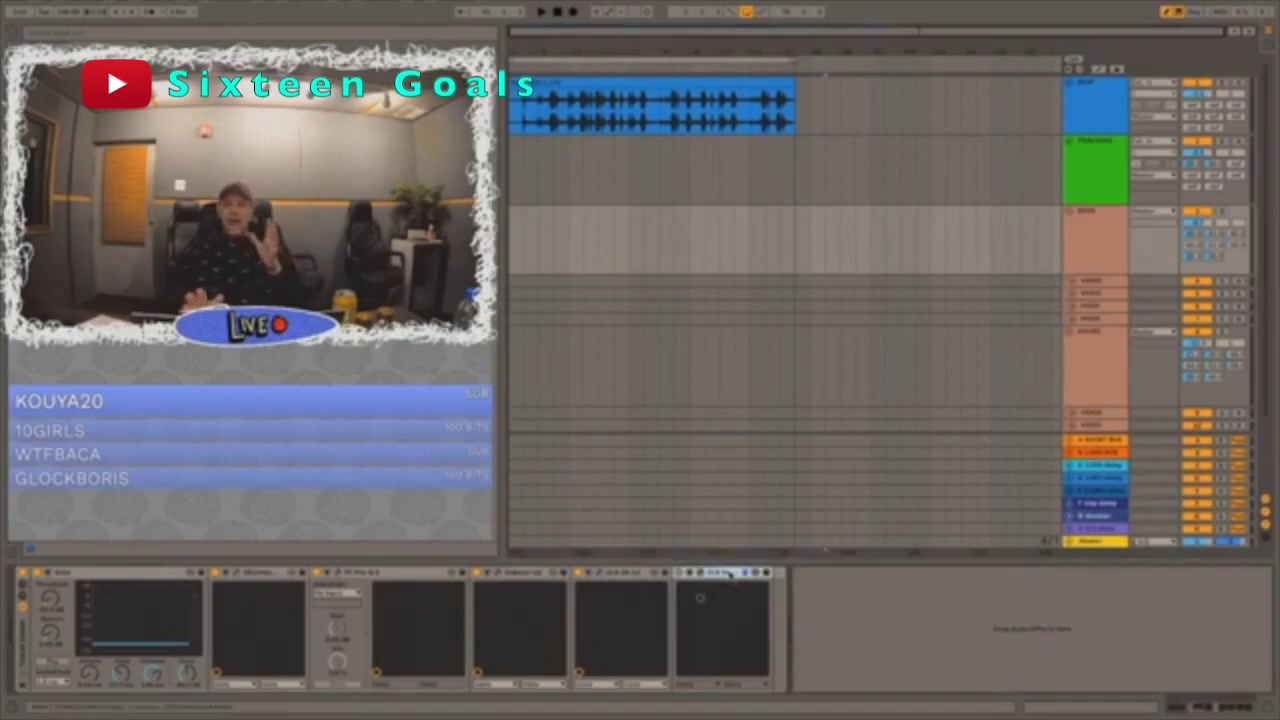
pyautogui.click(702, 574)
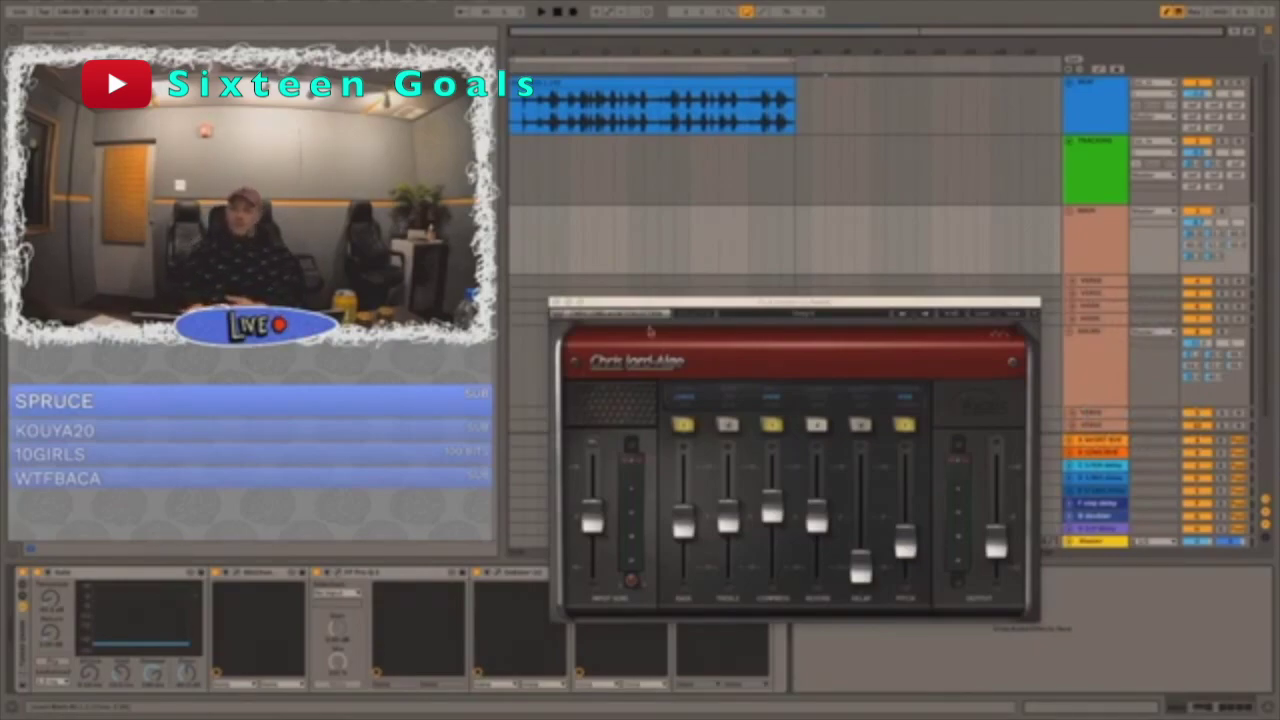
pyautogui.click(556, 301)
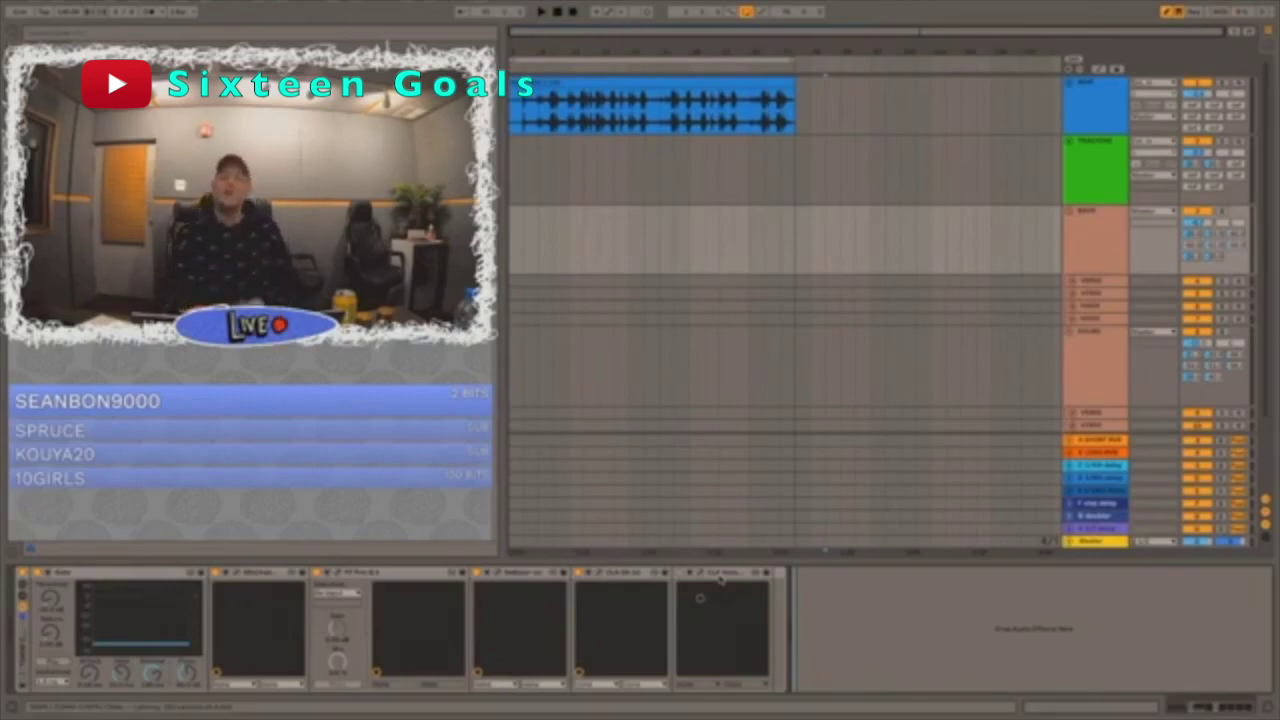
# - Reselect CLA Vocals and the MAIN group, and unfold the CLA Vocals parameters in the device chain
pyautogui.click(720, 573)
pyautogui.click(1100, 232)
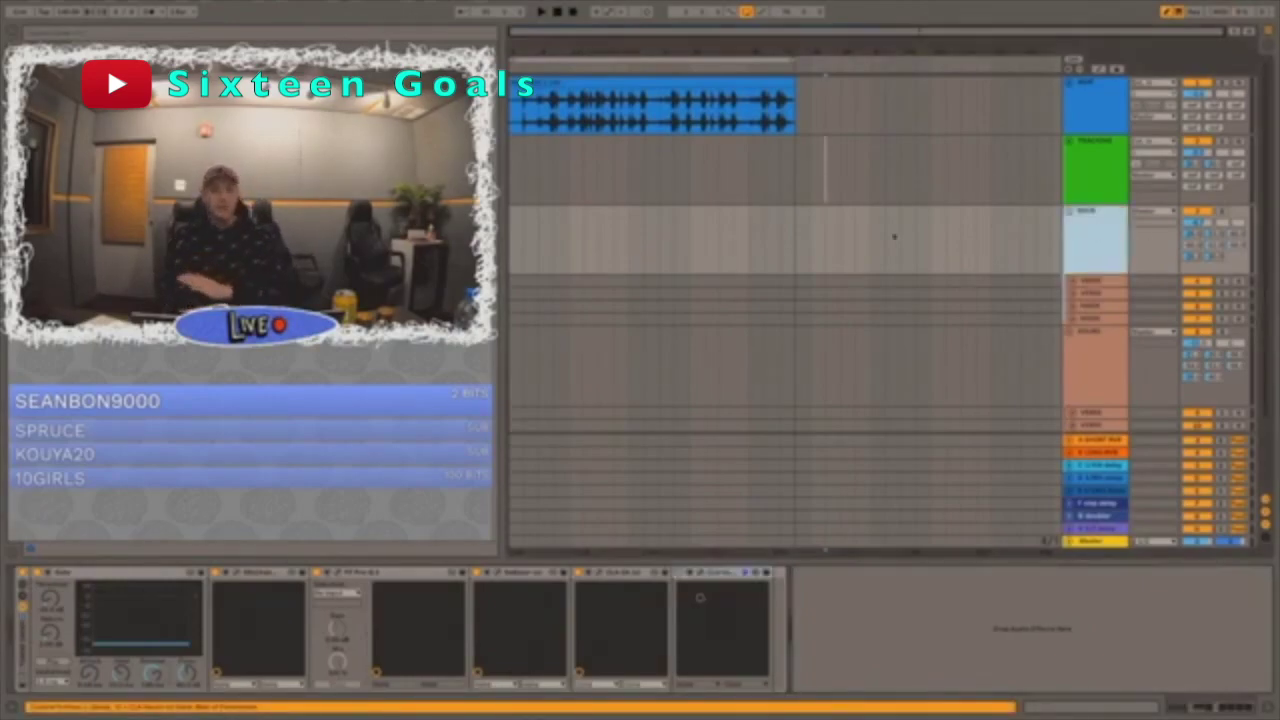
pyautogui.click(689, 573)
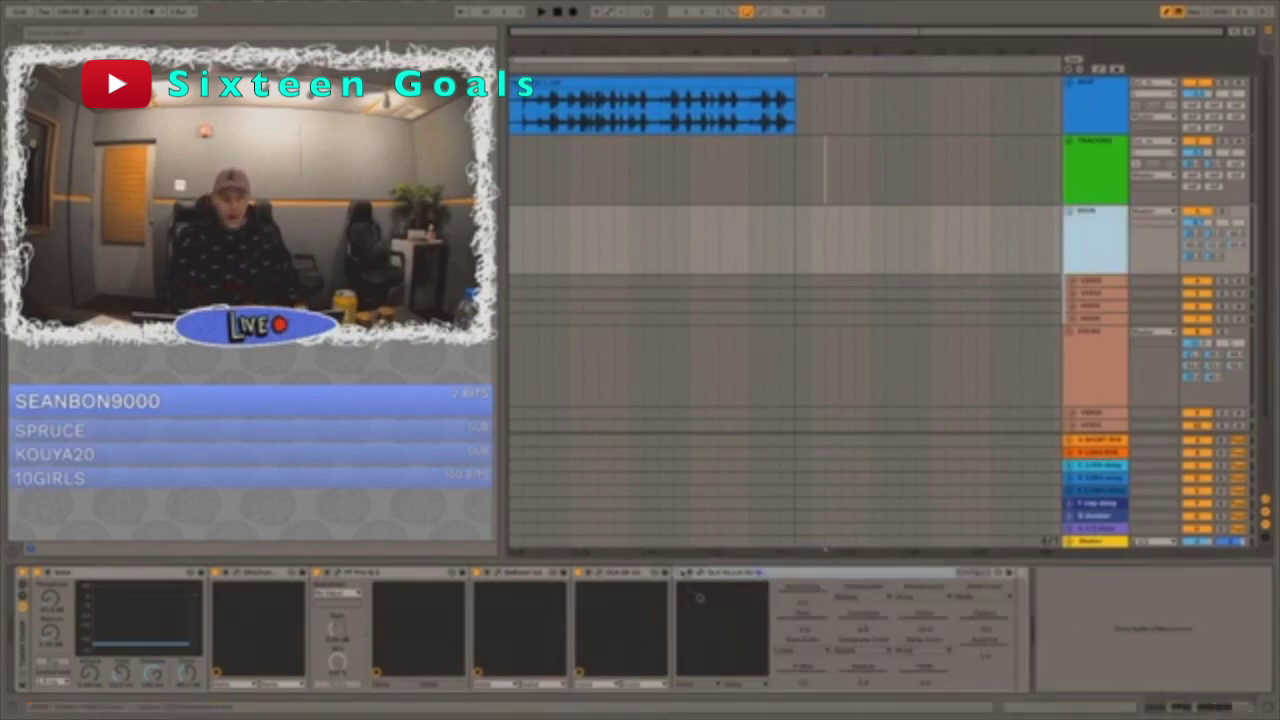
# - Open Pro-Q 3 in MAIN's chain, look at its phase mode choices without changing them, close it and reselect MAIN
pyautogui.click(343, 577)
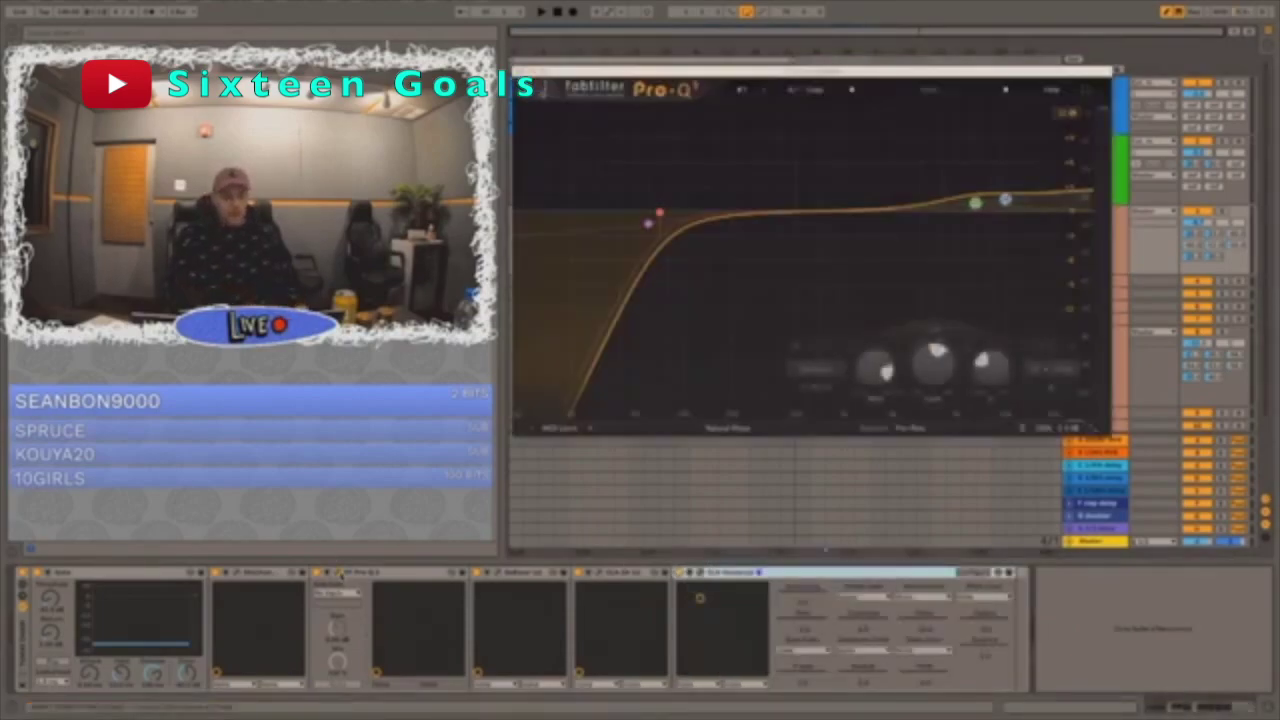
pyautogui.click(709, 428)
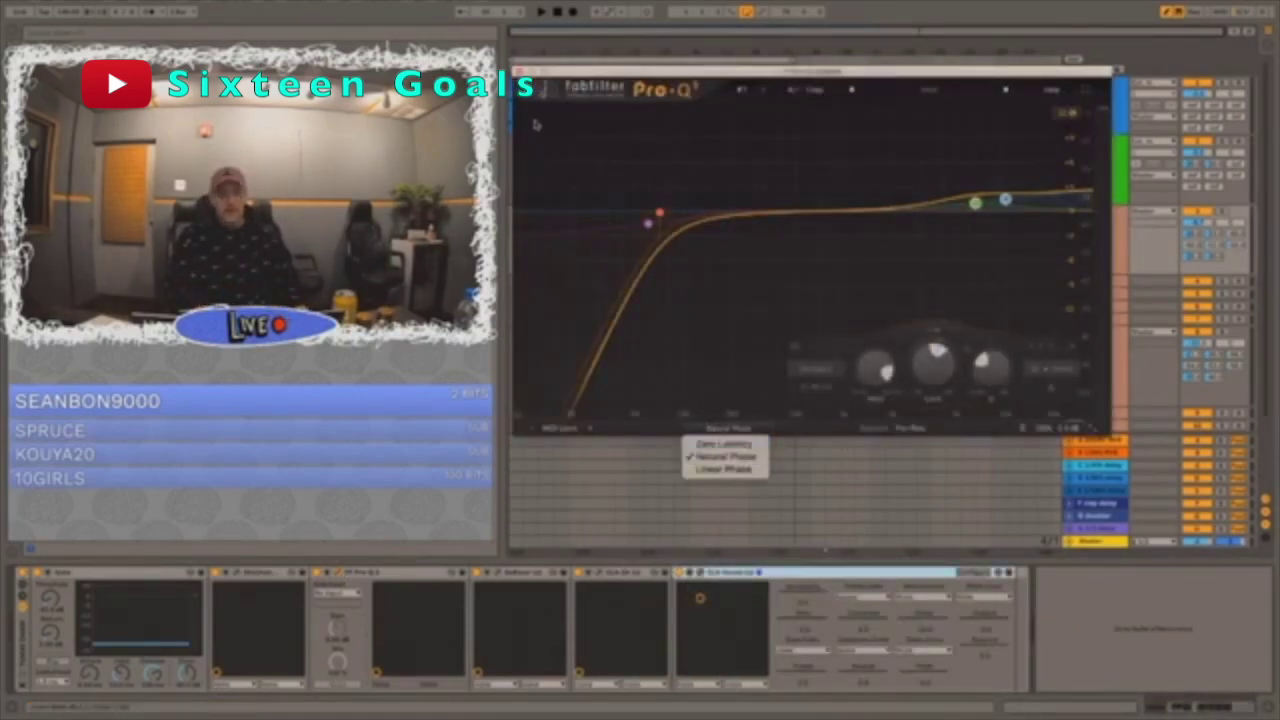
pyautogui.click(759, 273)
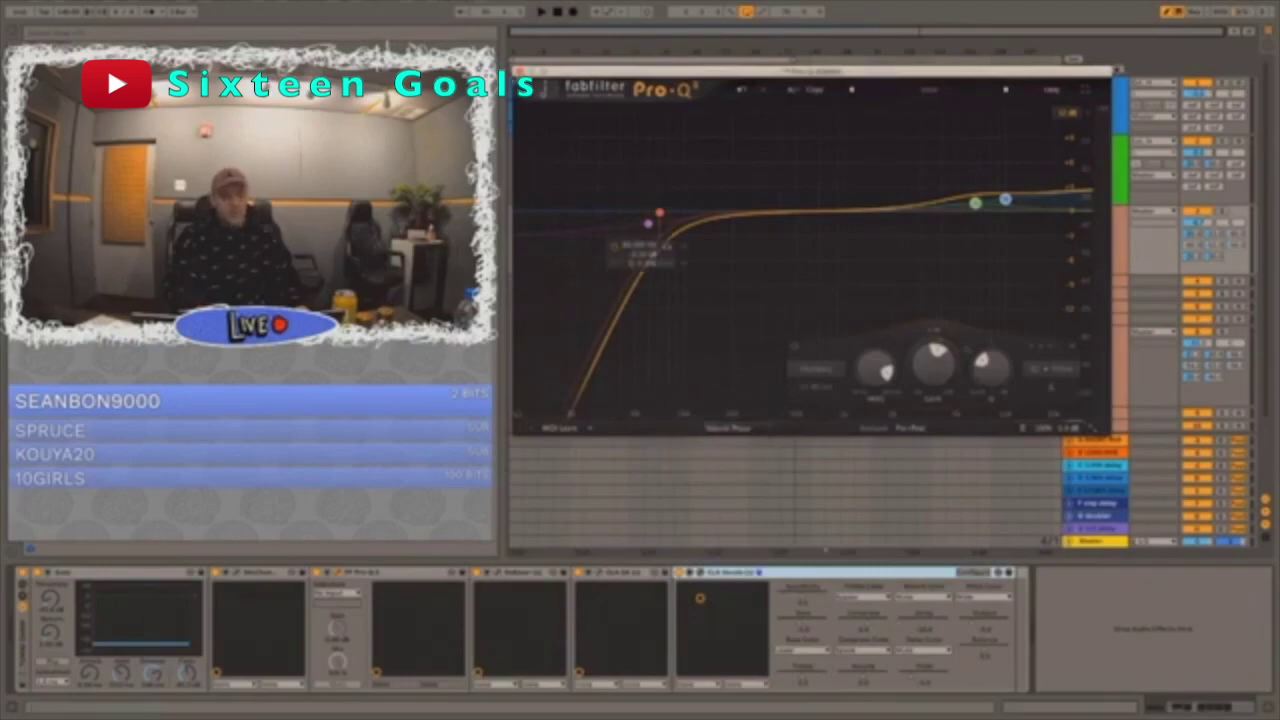
pyautogui.click(519, 71)
pyautogui.click(1071, 249)
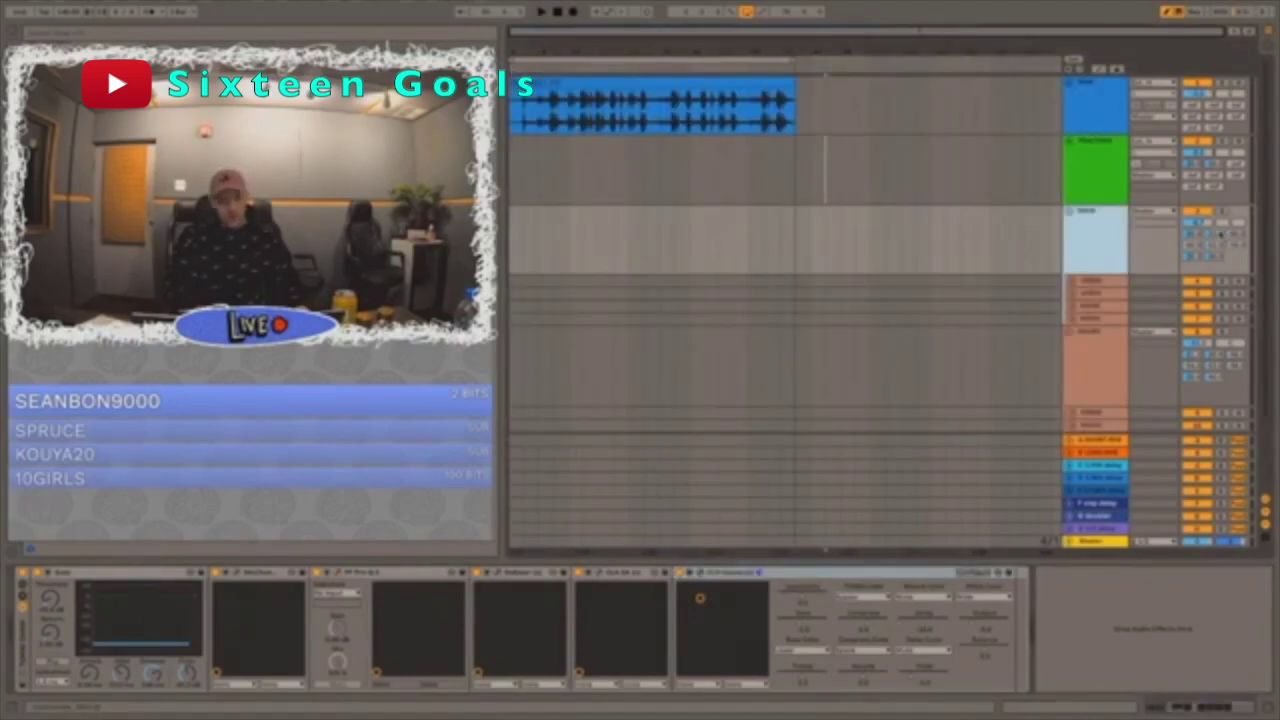
# - Display the automation of MAIN's long reverb send, reselect MAIN, and hide the automation again
pyautogui.click(1223, 236)
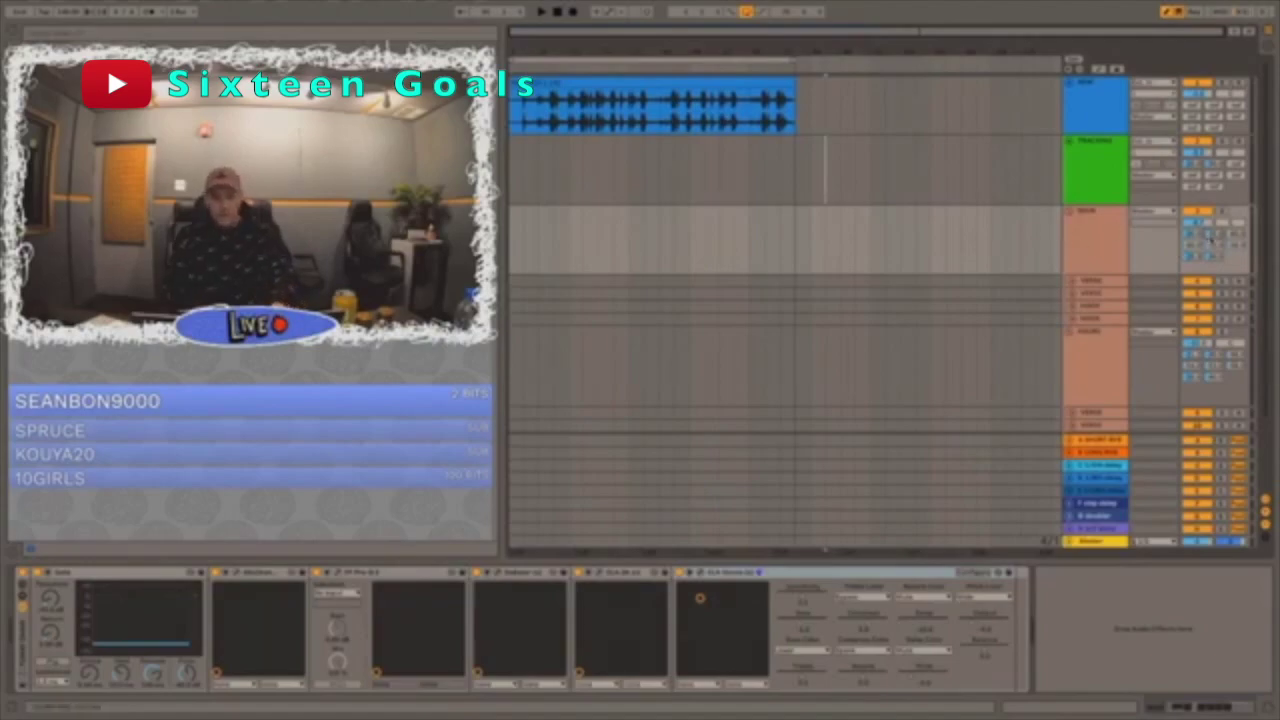
pyautogui.press('a')
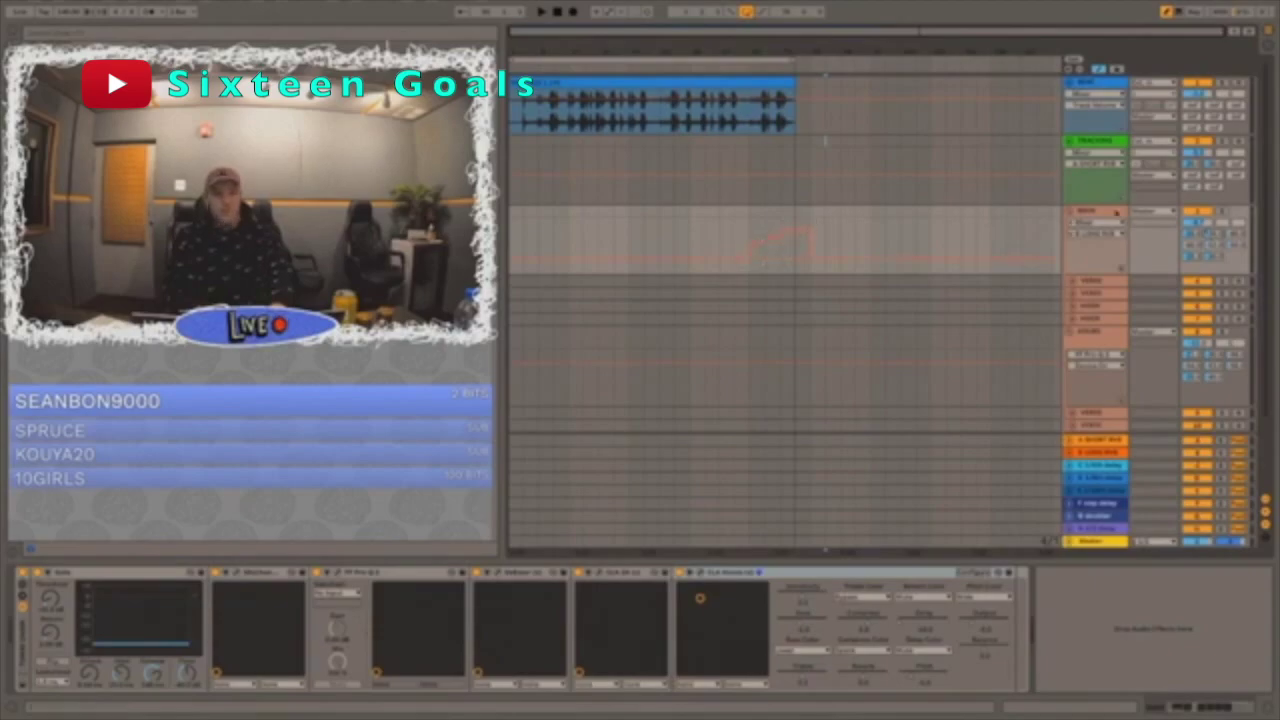
pyautogui.click(1088, 212)
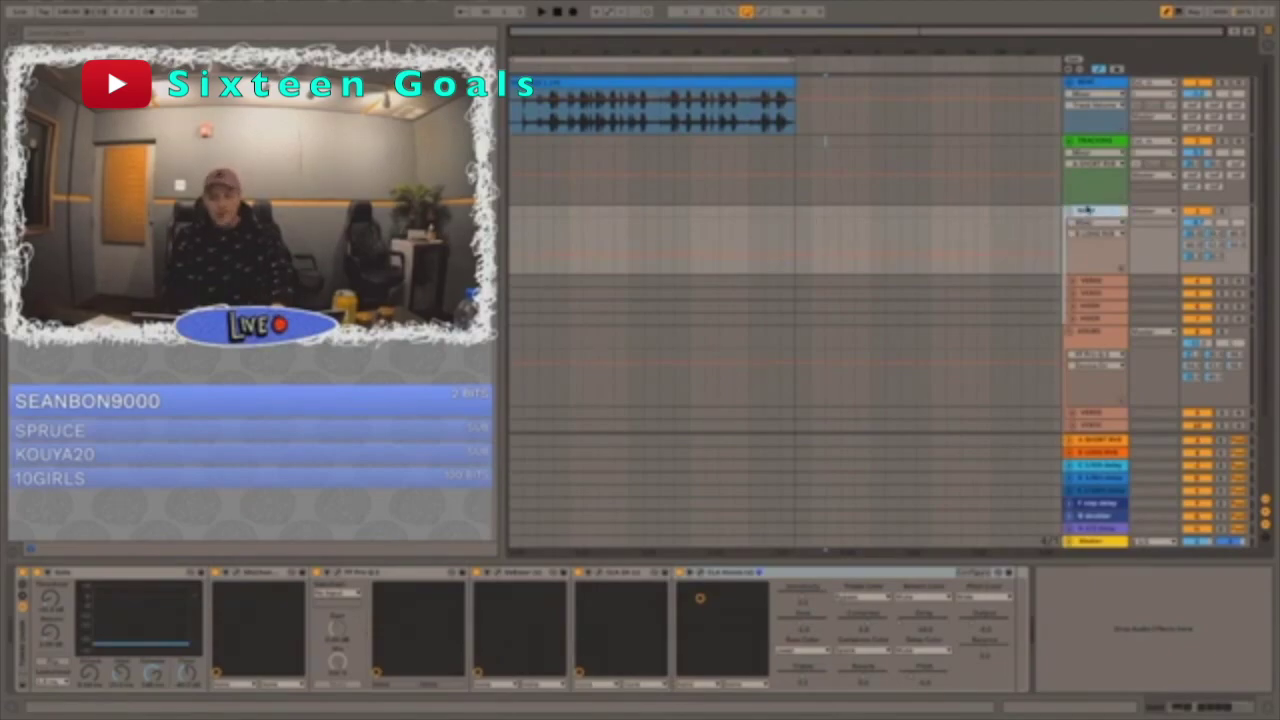
pyautogui.press('a')
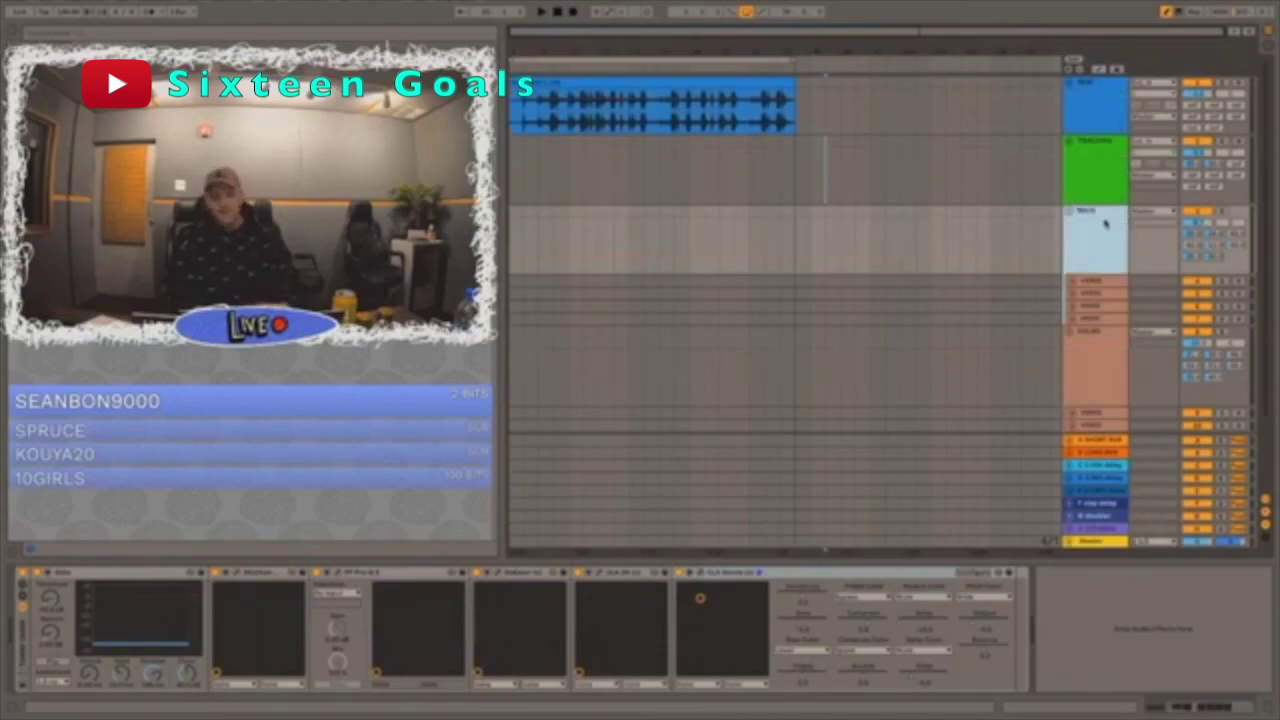
# - Toggle the automation view on and off several times, leave it hidden, and fold the MAIN group
pyautogui.press('a')
pyautogui.press('a')
pyautogui.press('a')
pyautogui.press('a')
pyautogui.press('a')
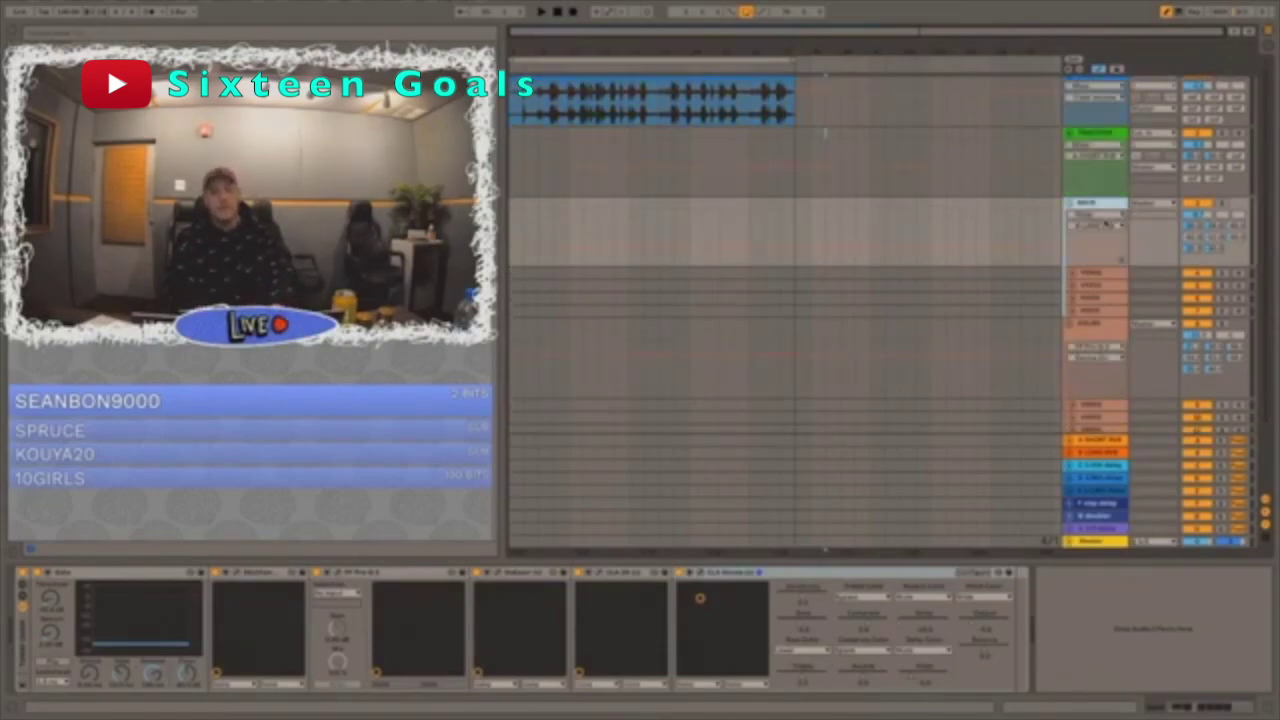
pyautogui.press('a')
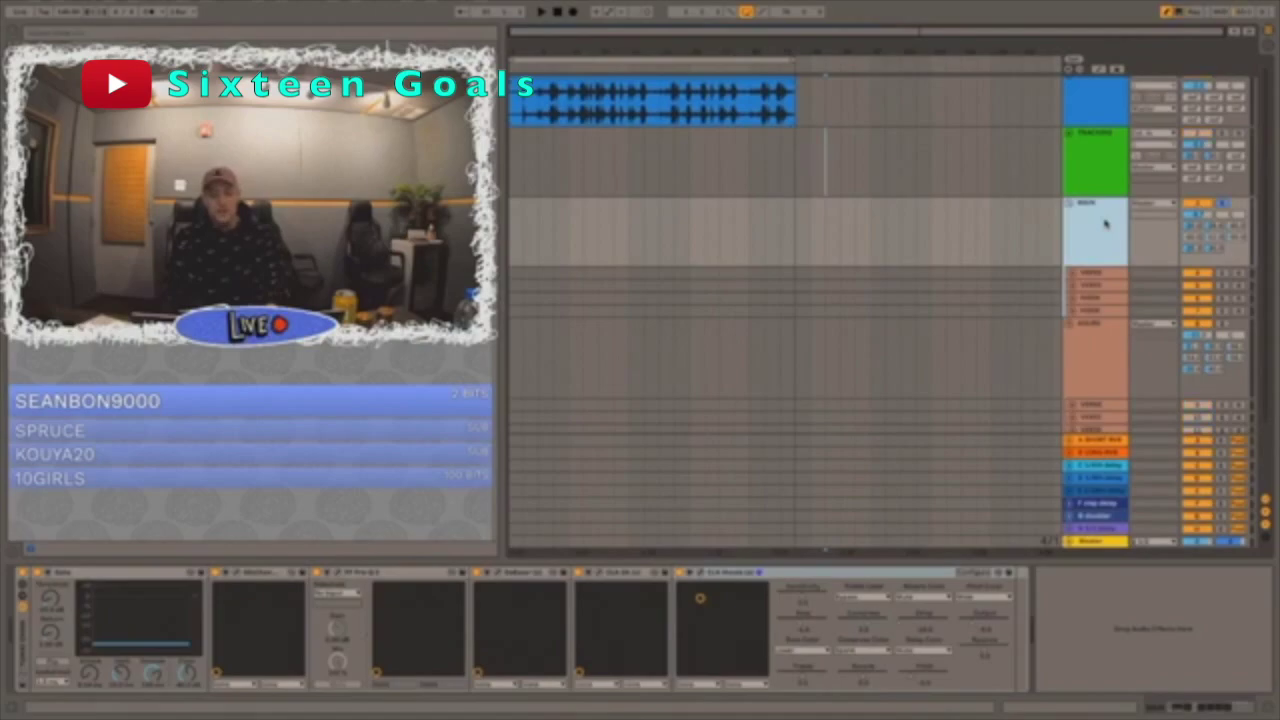
pyautogui.press('a')
pyautogui.press('a')
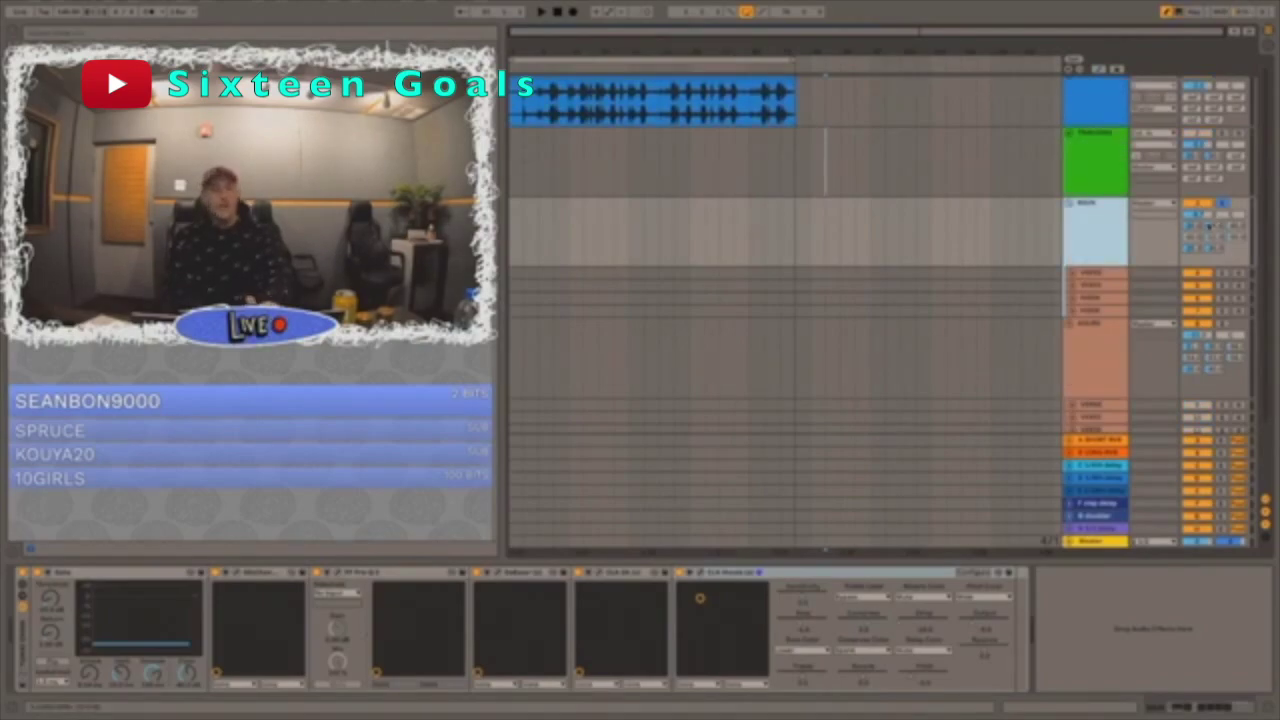
pyautogui.click(1195, 231)
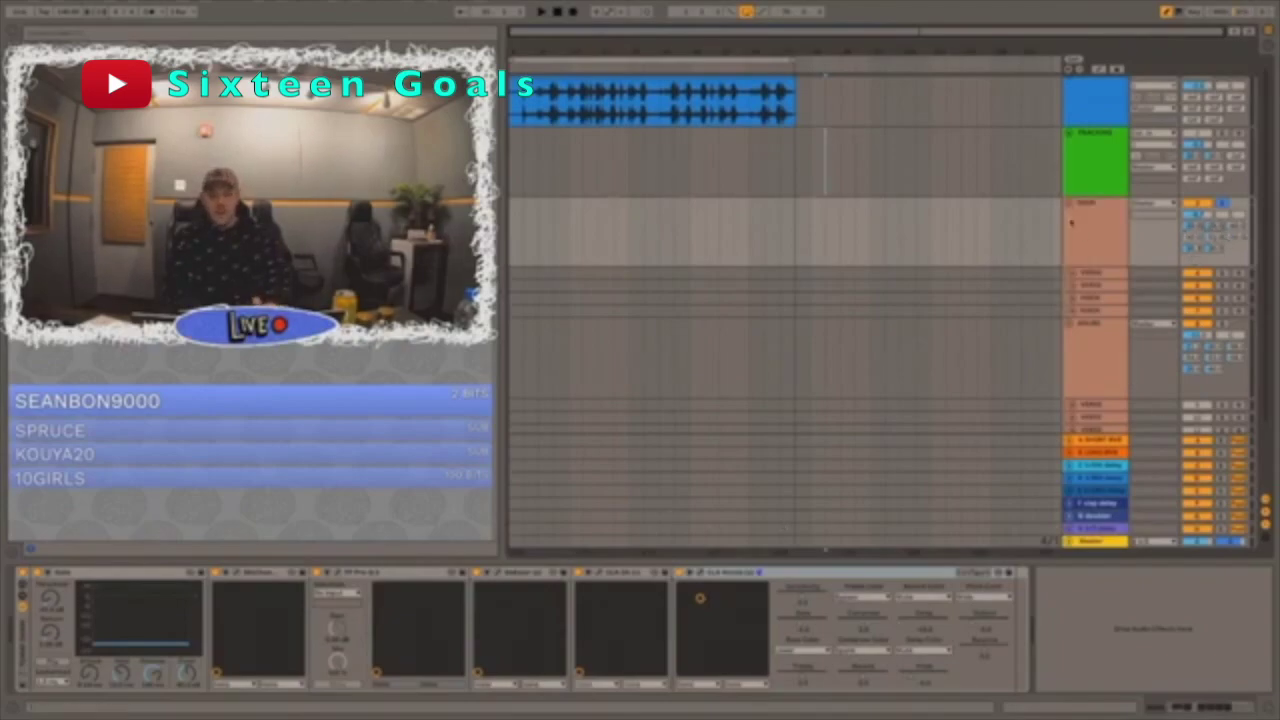
pyautogui.click(1068, 204)
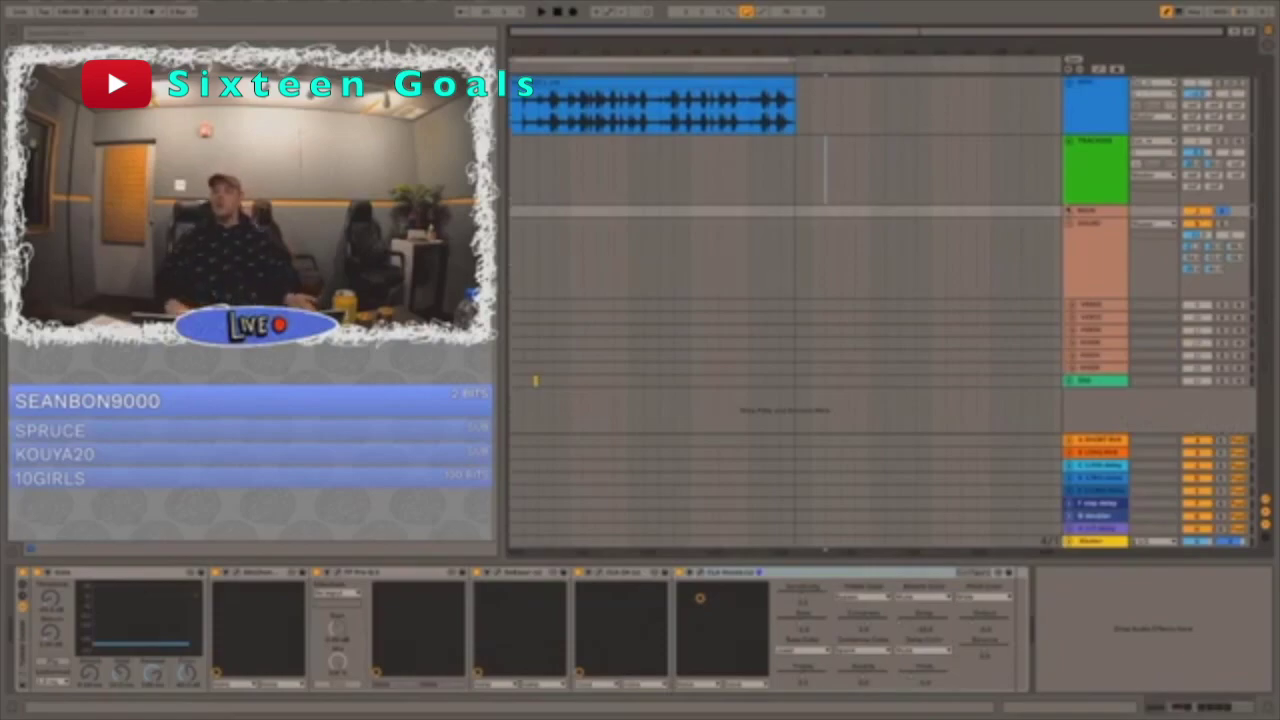
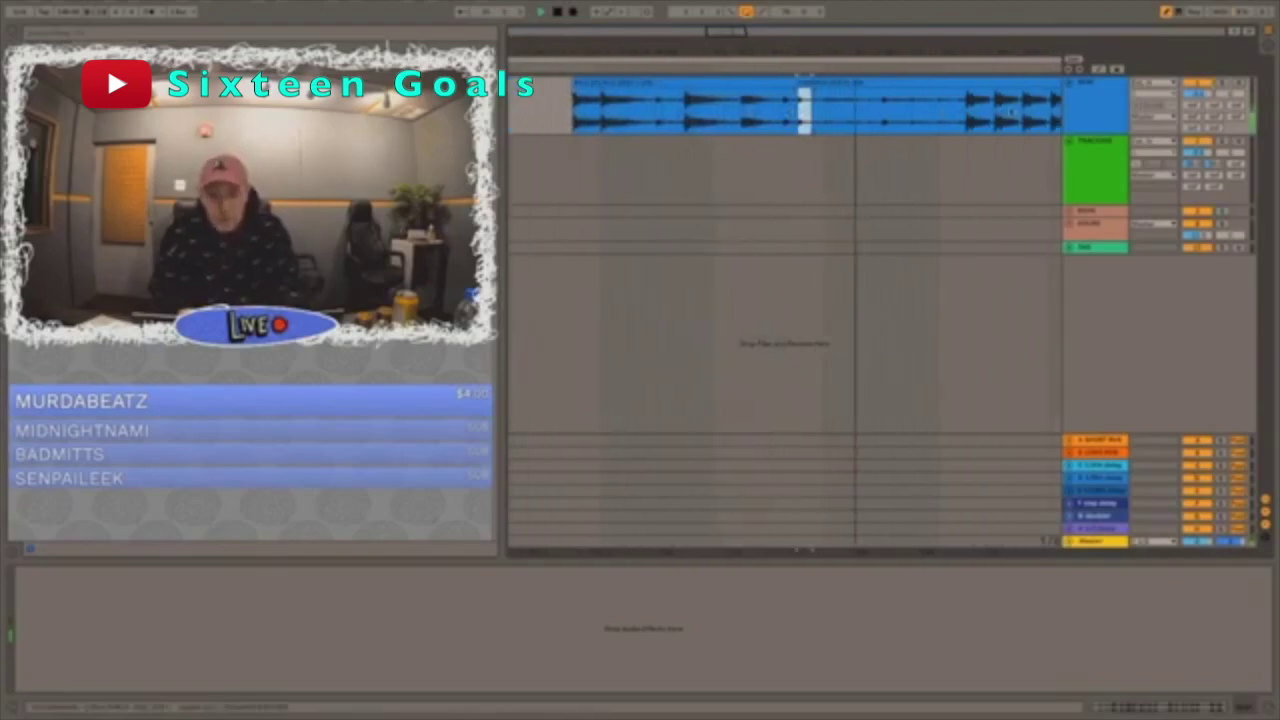
# - Try cutting a short gap into the beat just before the drum hits, play it, and undo the cut
pyautogui.moveTo(950, 107); pyautogui.dragTo(907, 107)
pyautogui.press('Delete')
pyautogui.press('space')
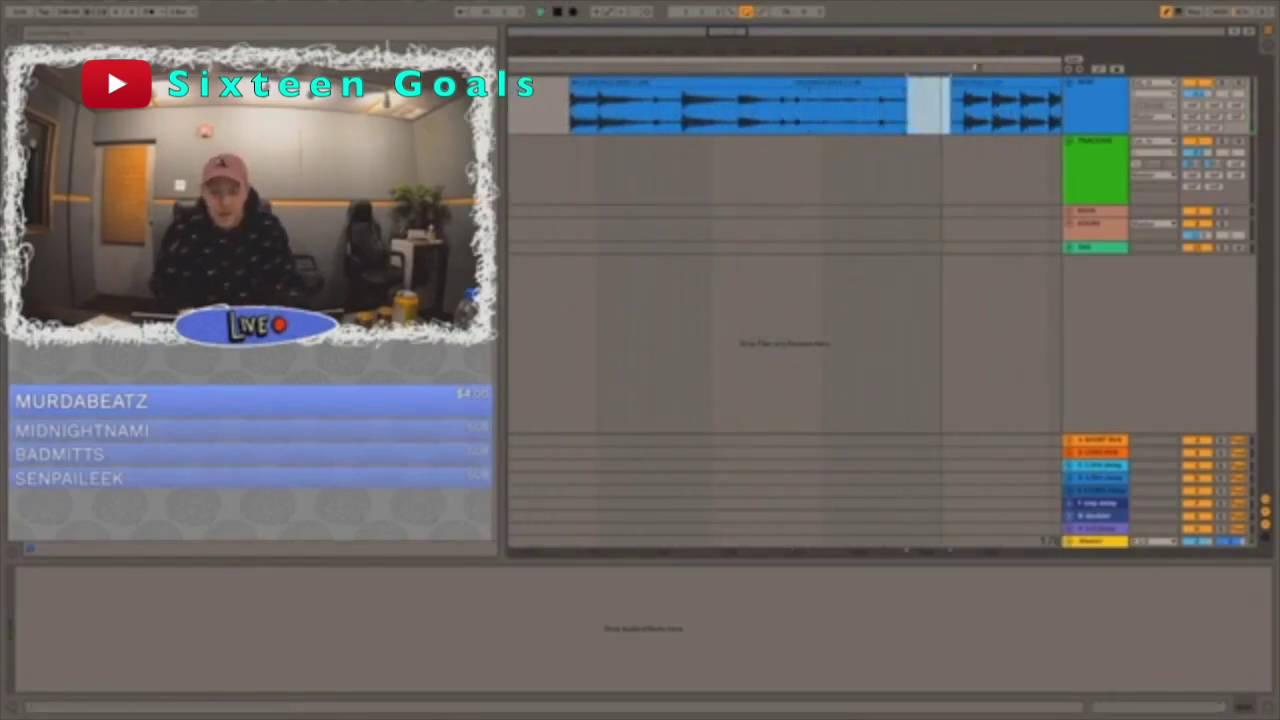
pyautogui.press('space')
pyautogui.hotkey('ctrl', 'z')
pyautogui.hotkey('ctrl', 'z')
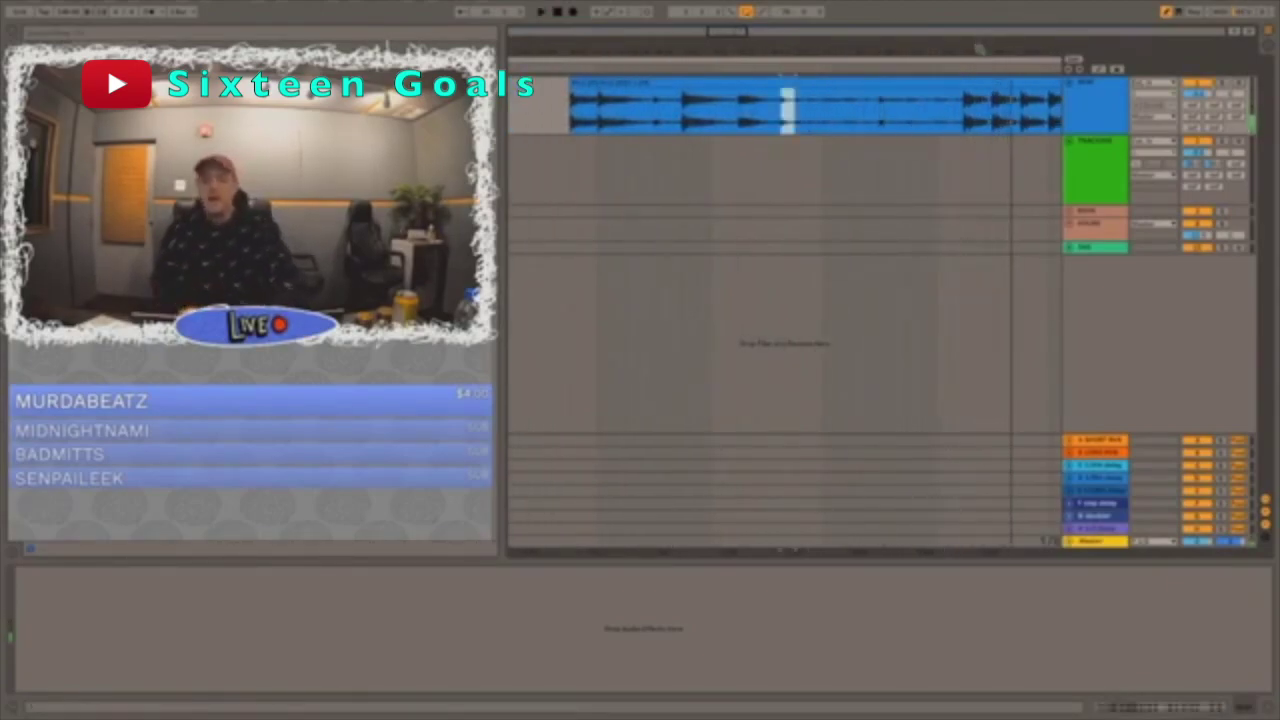
pyautogui.moveTo(980, 49); pyautogui.dragTo(690, 49)
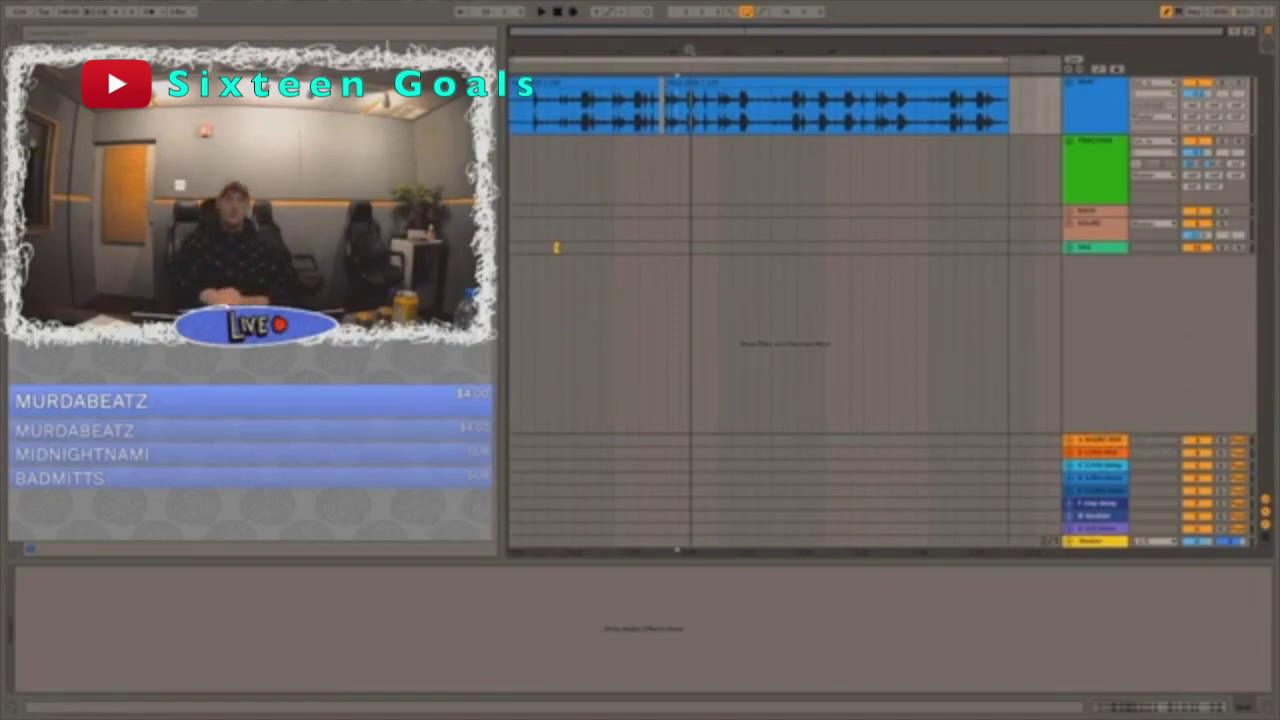
# - Play the yellow tag clip, move it later on its track to line up with the beat's drum hits, and audition it
pyautogui.click(557, 247)
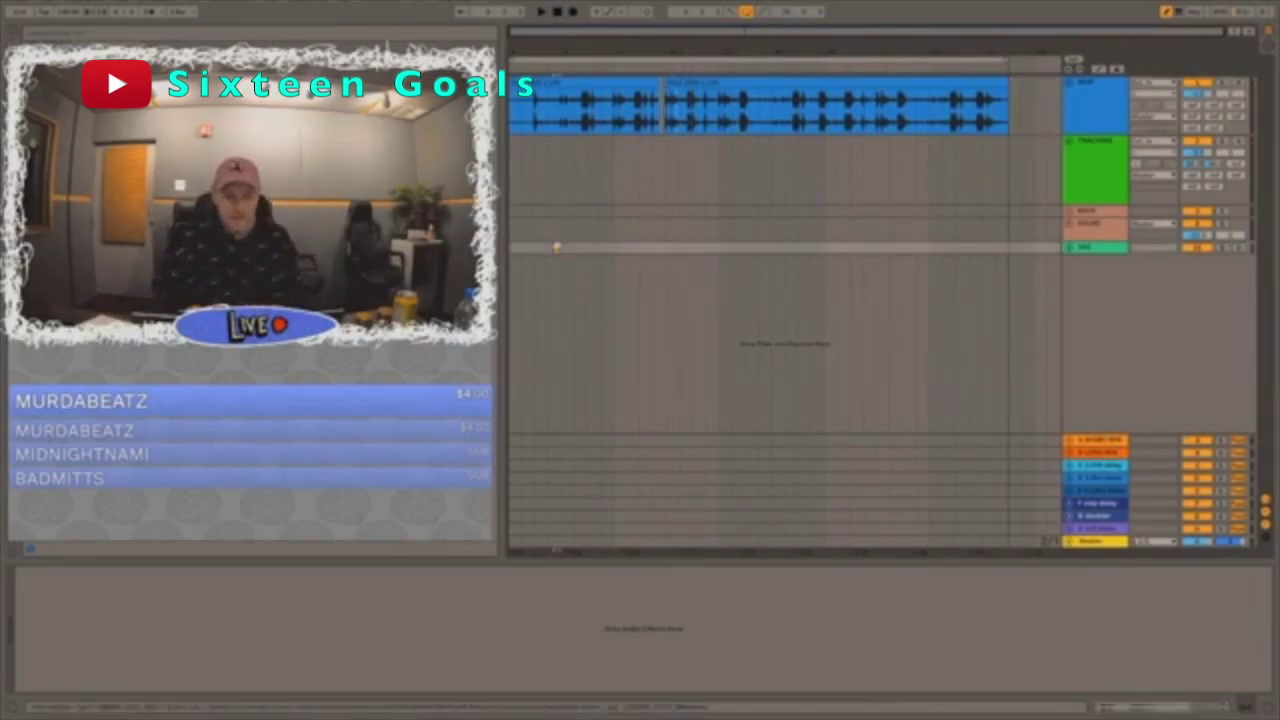
pyautogui.press('space')
pyautogui.moveTo(543, 47); pyautogui.dragTo(640, 190)
pyautogui.press('space')
pyautogui.moveTo(639, 248); pyautogui.dragTo(753, 248)
pyautogui.press('space')
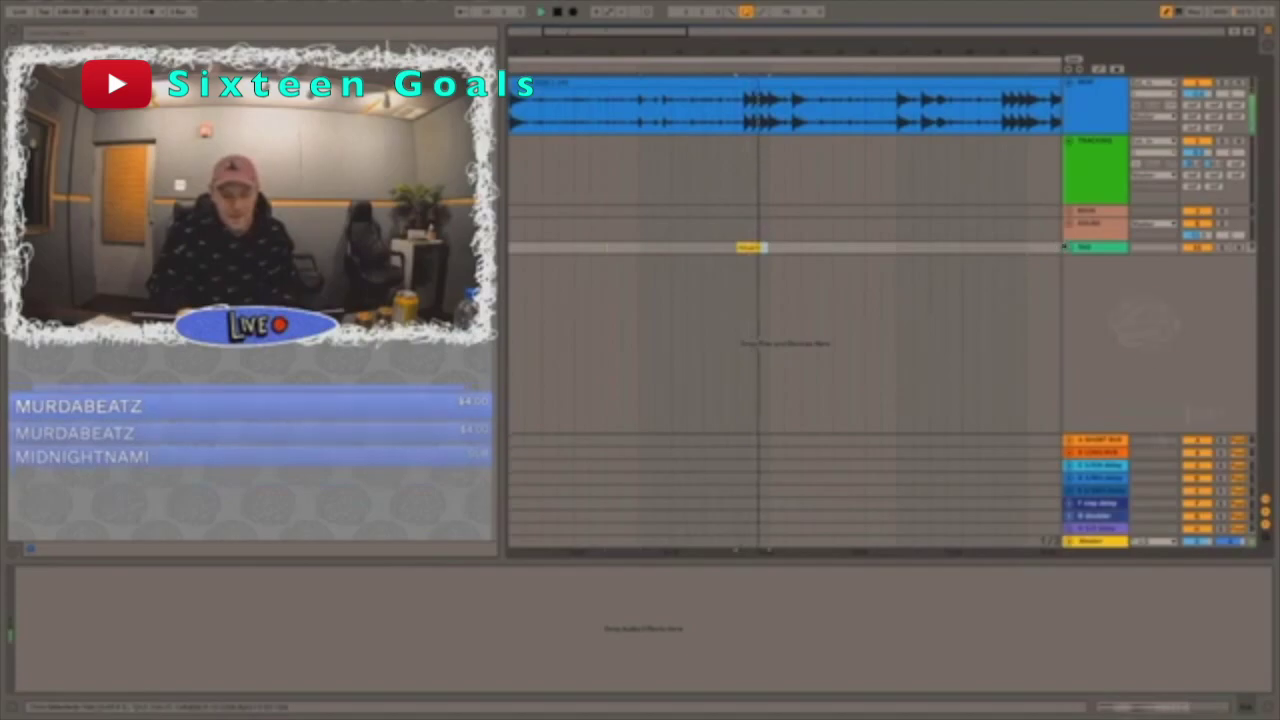
# - Unfold the green tag track and clear the leftover clip fragment in the stretch before the tag clip
pyautogui.click(1069, 247)
pyautogui.press('space')
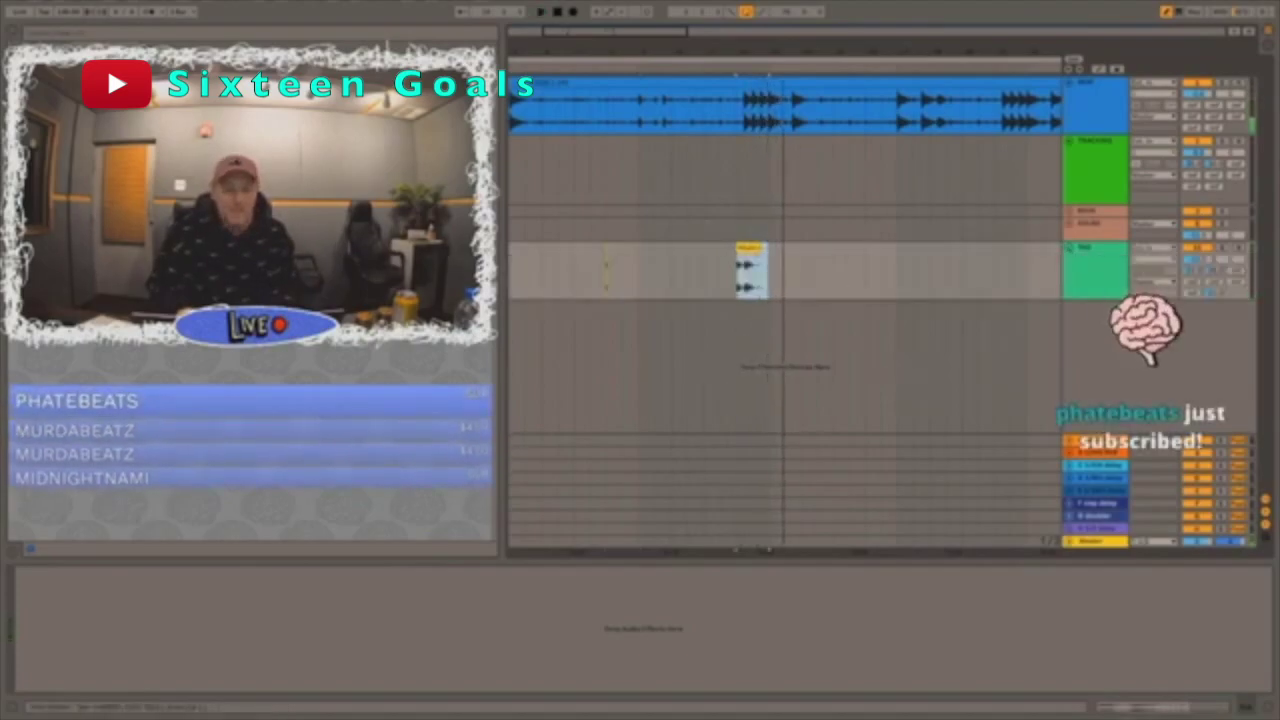
pyautogui.moveTo(658, 274); pyautogui.dragTo(533, 283)
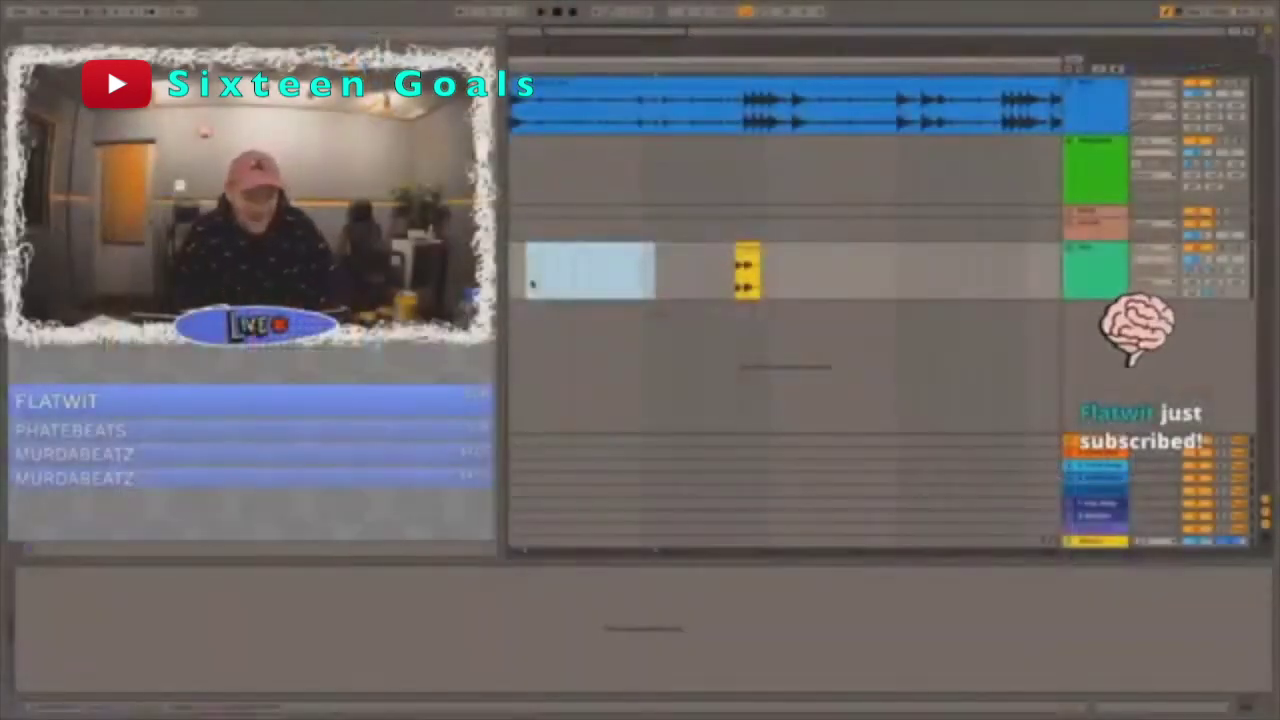
pyautogui.click(608, 272)
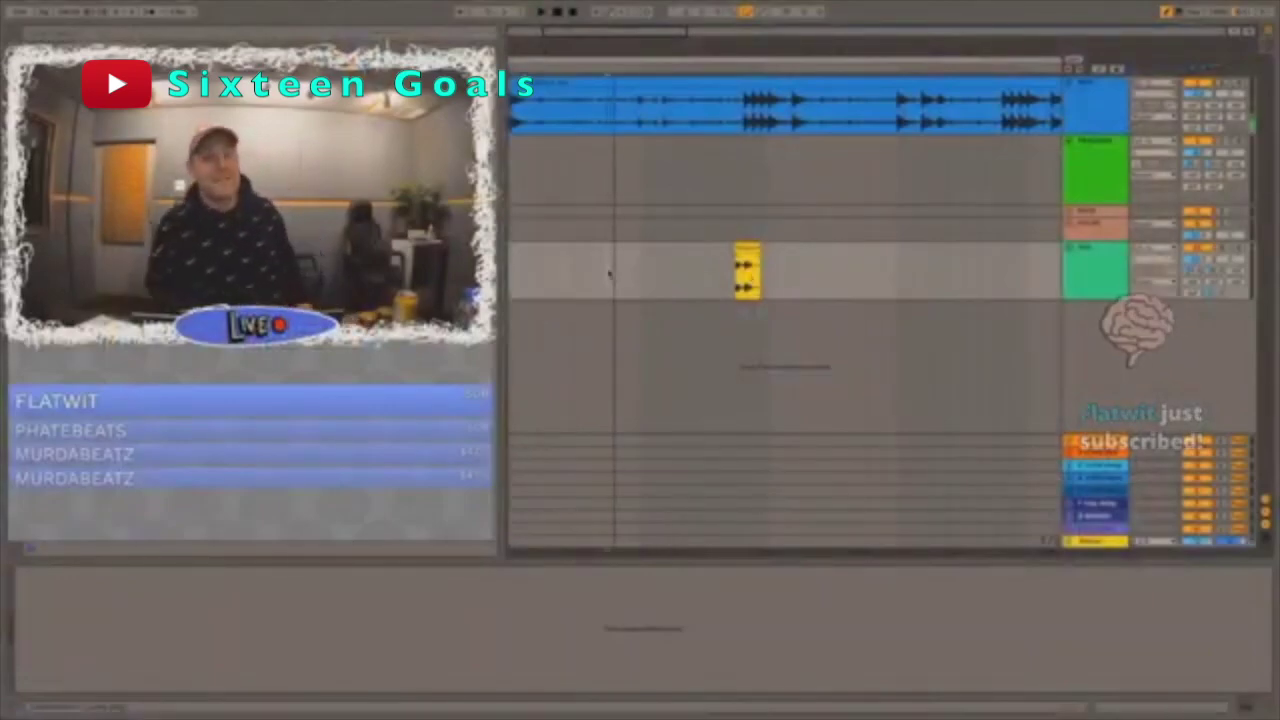
# - Open the tag clip's sample settings, set its warp mode to Complex Pro, and play it with the beat
pyautogui.click(748, 266)
pyautogui.doubleClick(751, 245)
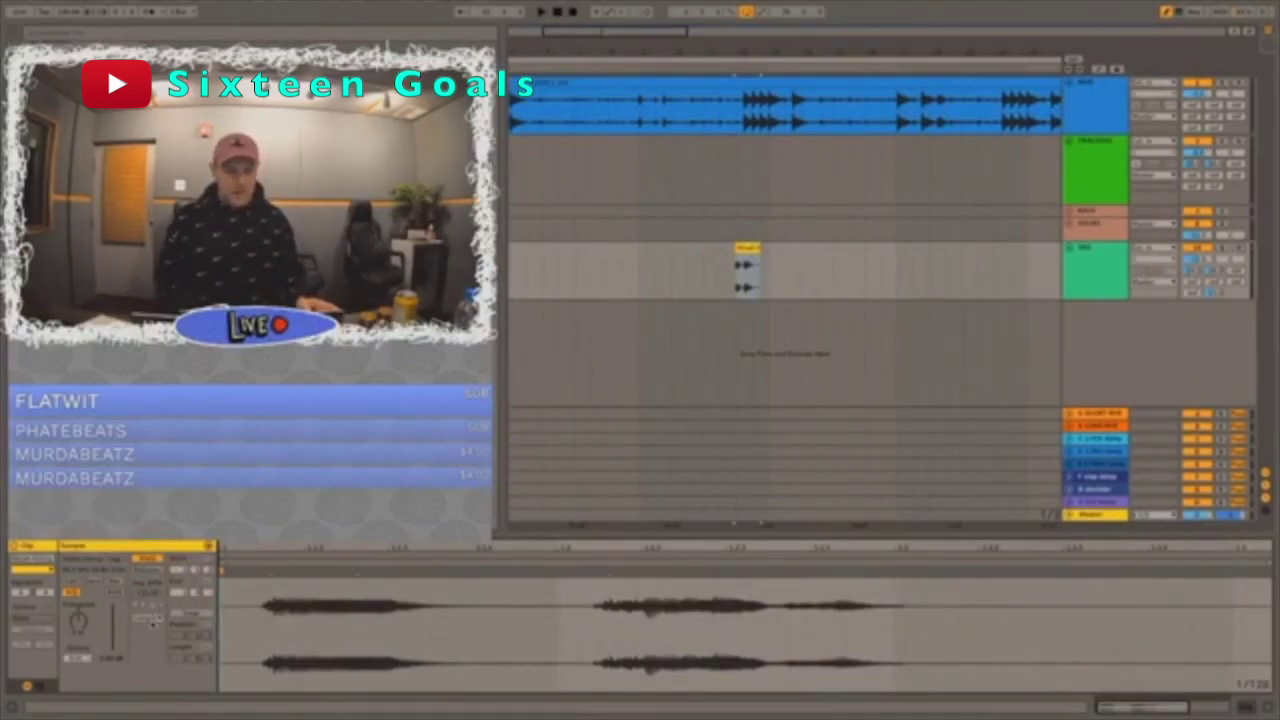
pyautogui.click(152, 620)
pyautogui.click(152, 683)
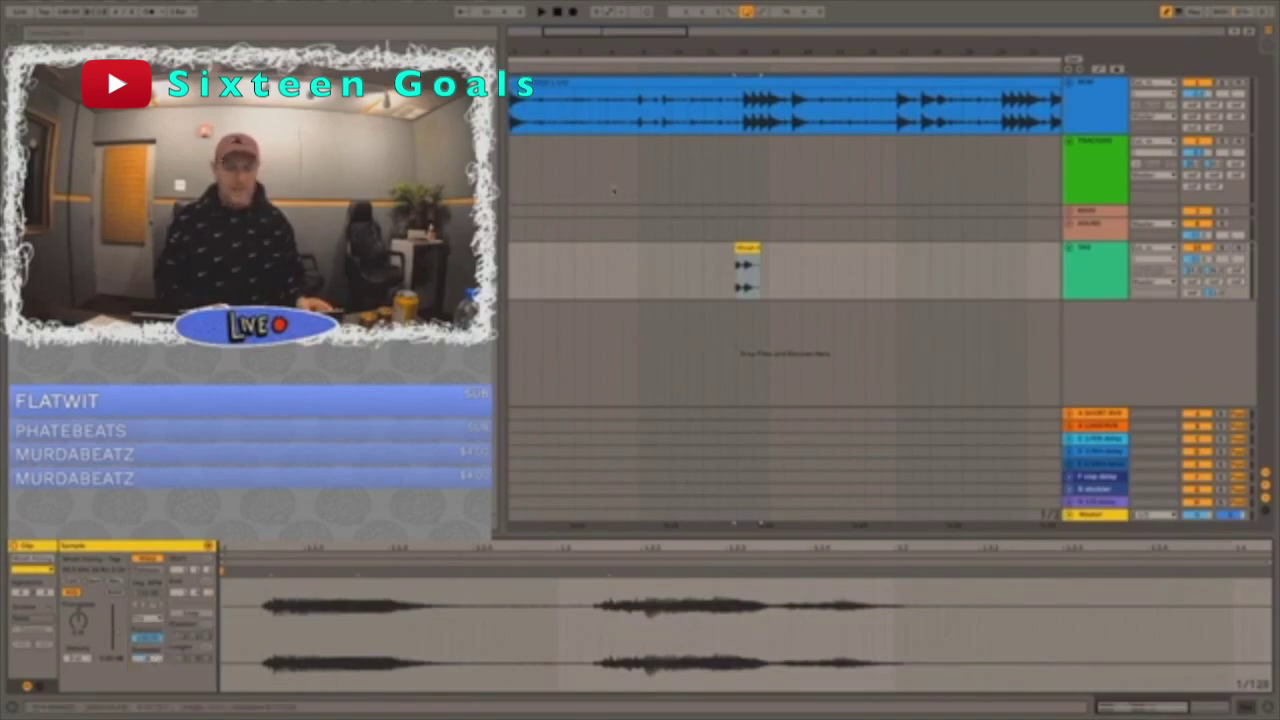
pyautogui.click(603, 289)
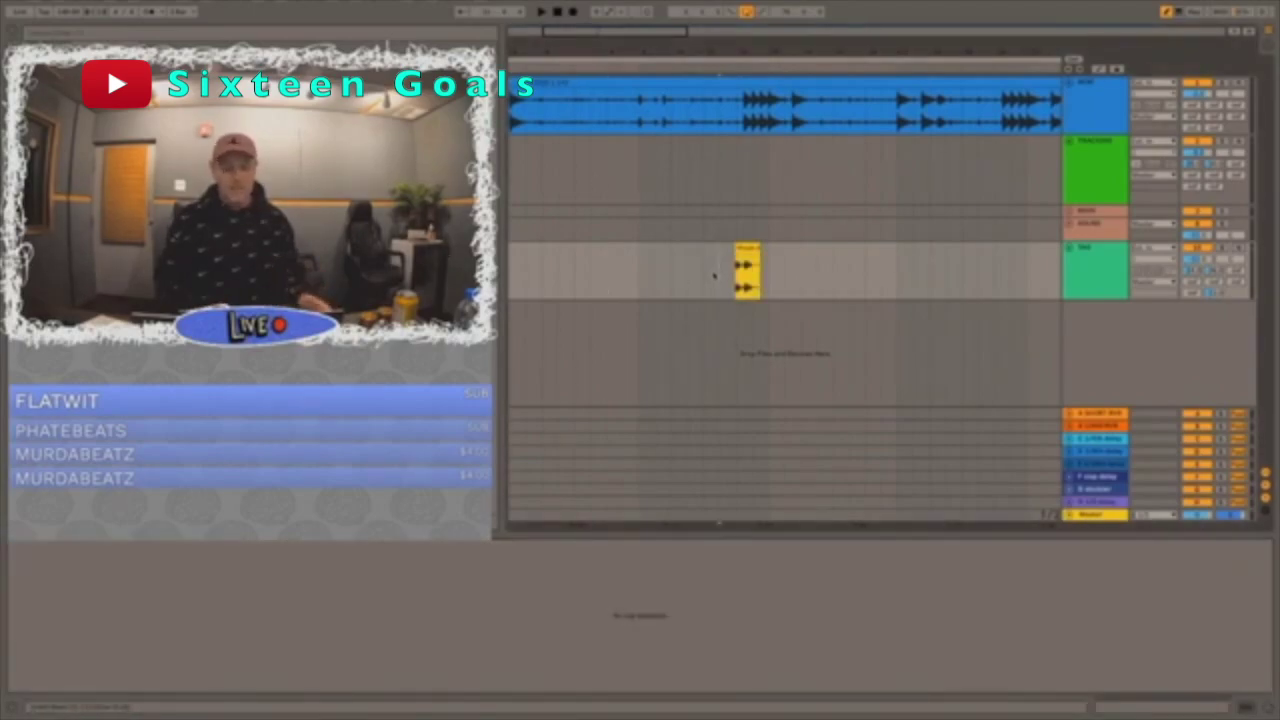
pyautogui.press('space')
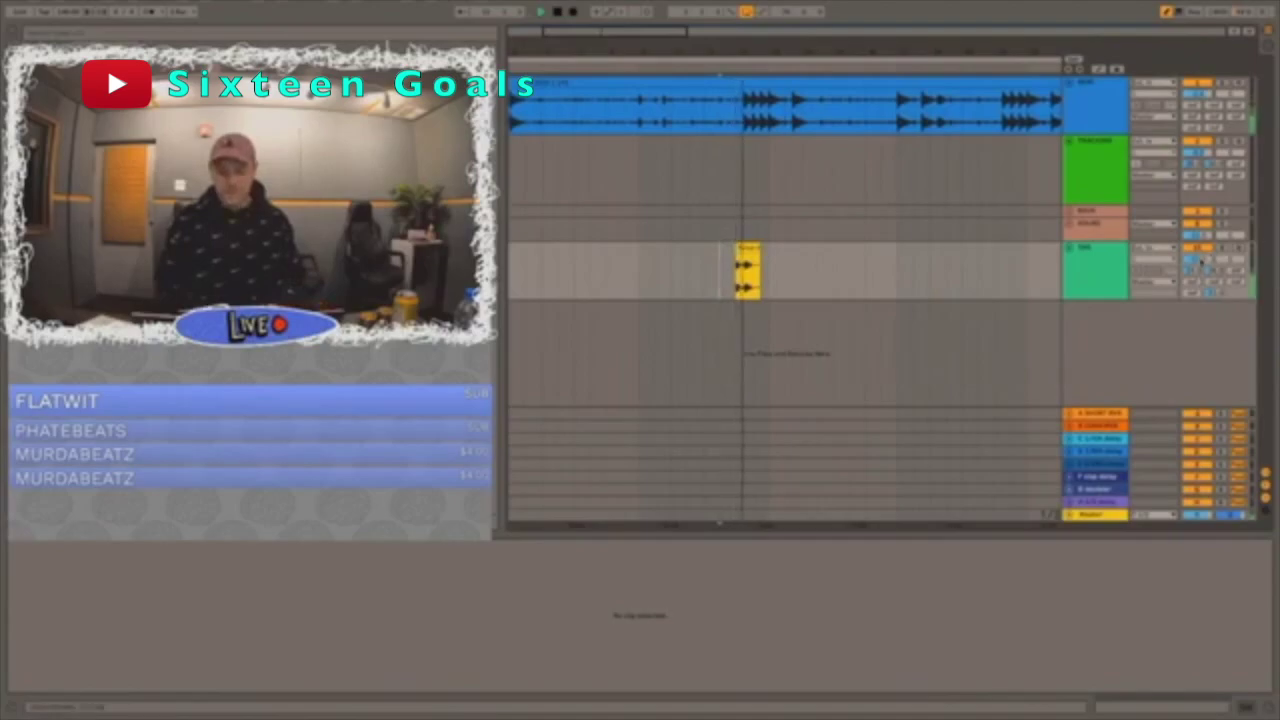
# - Cut the tag clip, paste it back slightly later on its track, and play the new placement against the drum hits
pyautogui.moveTo(768, 262); pyautogui.dragTo(709, 267)
pyautogui.press('space')
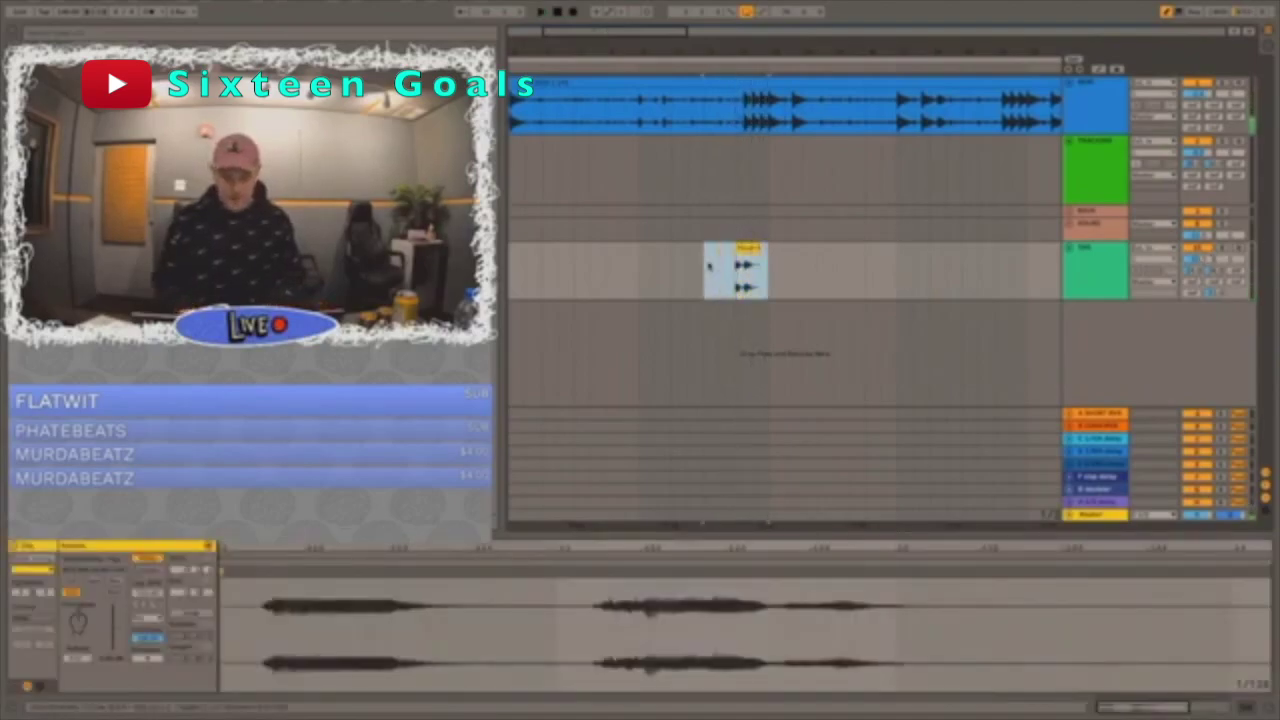
pyautogui.hotkey('ctrl', 'x')
pyautogui.click(719, 267)
pyautogui.hotkey('ctrl', 'v')
pyautogui.click(733, 271)
pyautogui.press('space')
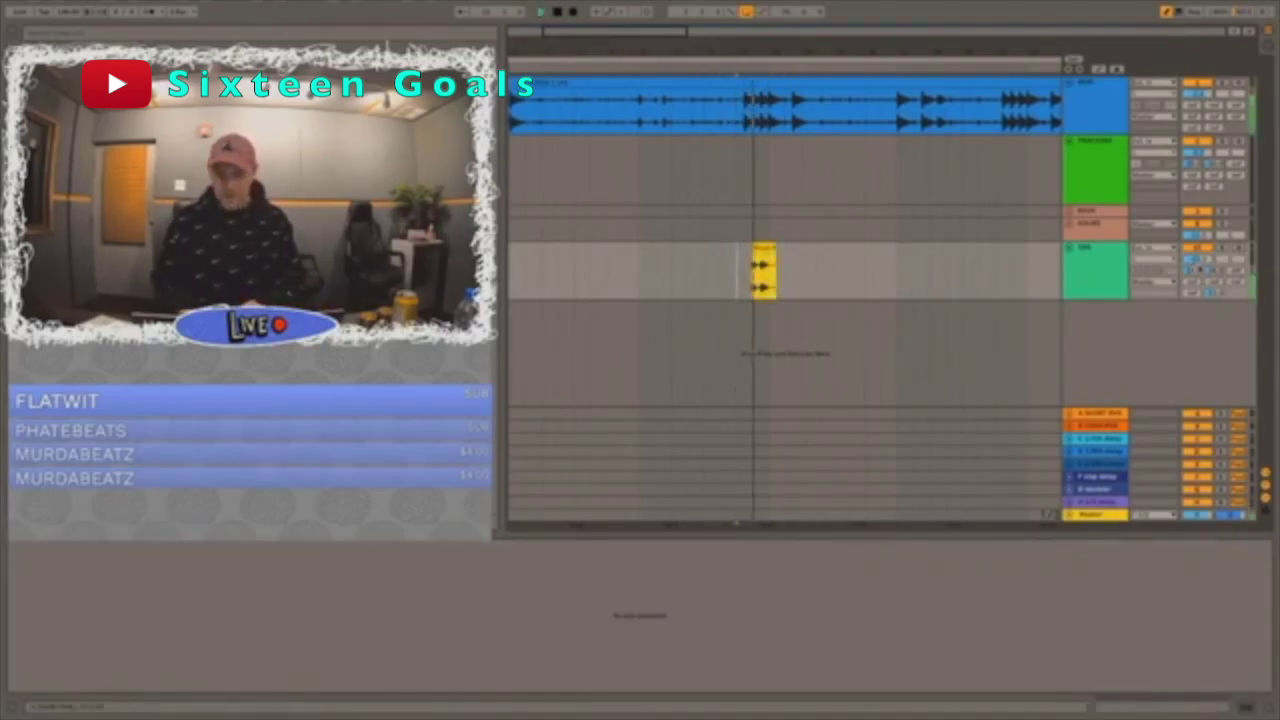
pyautogui.scroll(2, 780, 270)
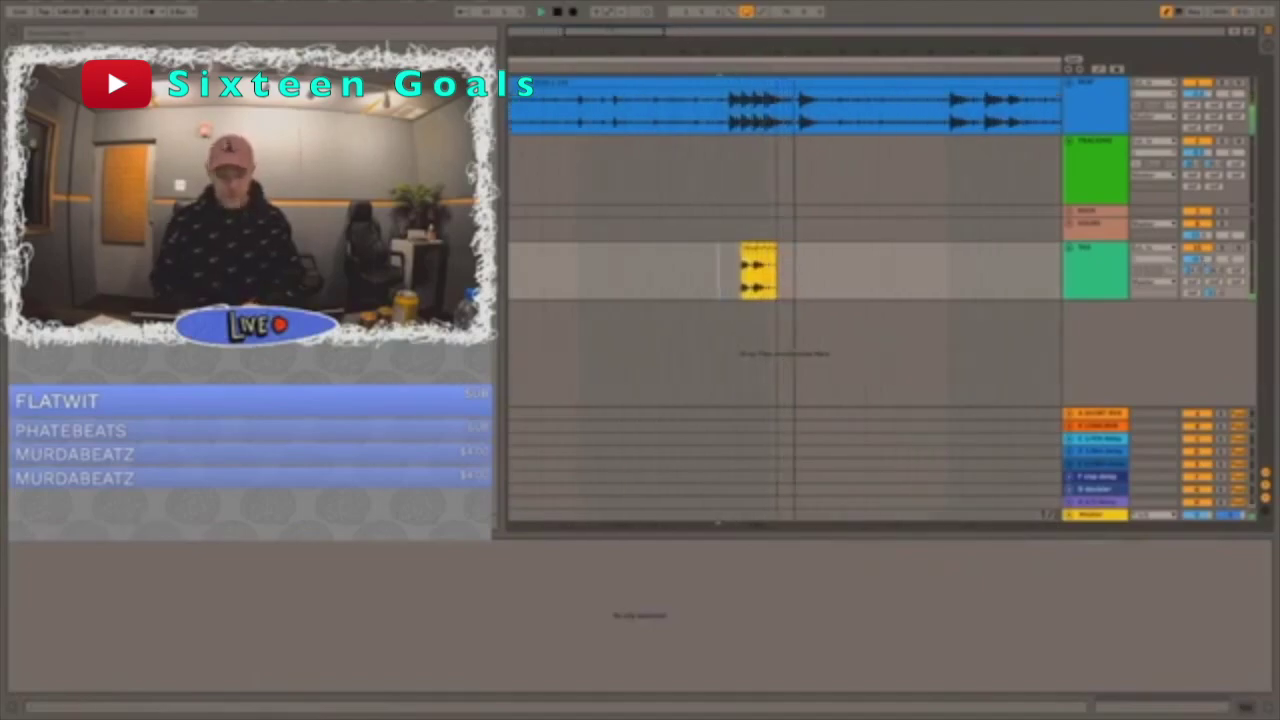
pyautogui.moveTo(780, 52); pyautogui.dragTo(589, 50)
pyautogui.press('space')
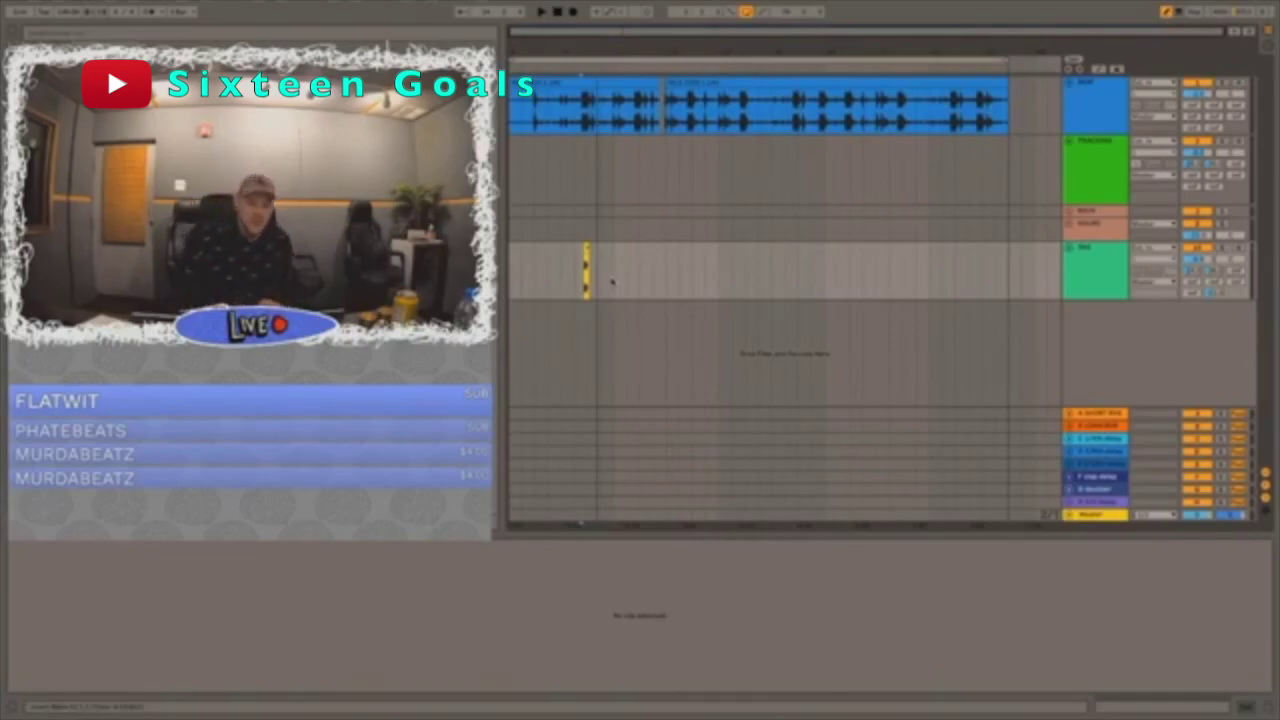
# - Select the first beat clip and play the arrangement from the early part of the beat
pyautogui.click(598, 83)
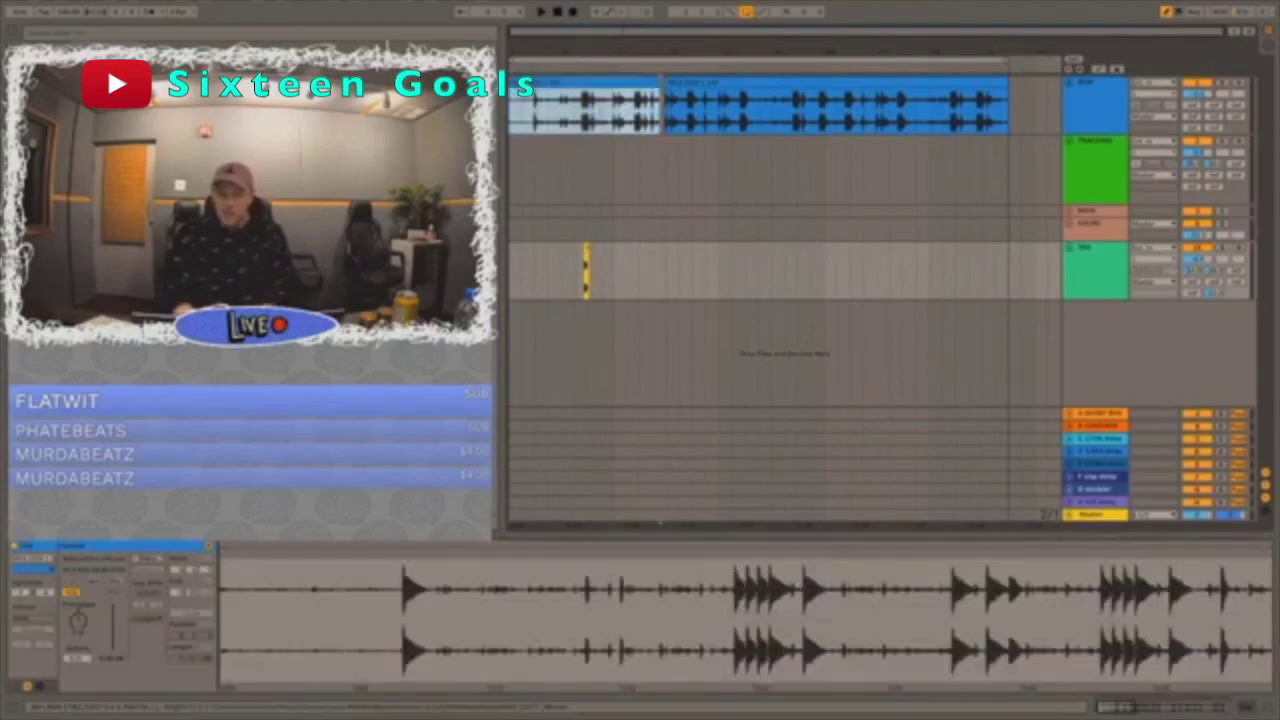
pyautogui.press('space')
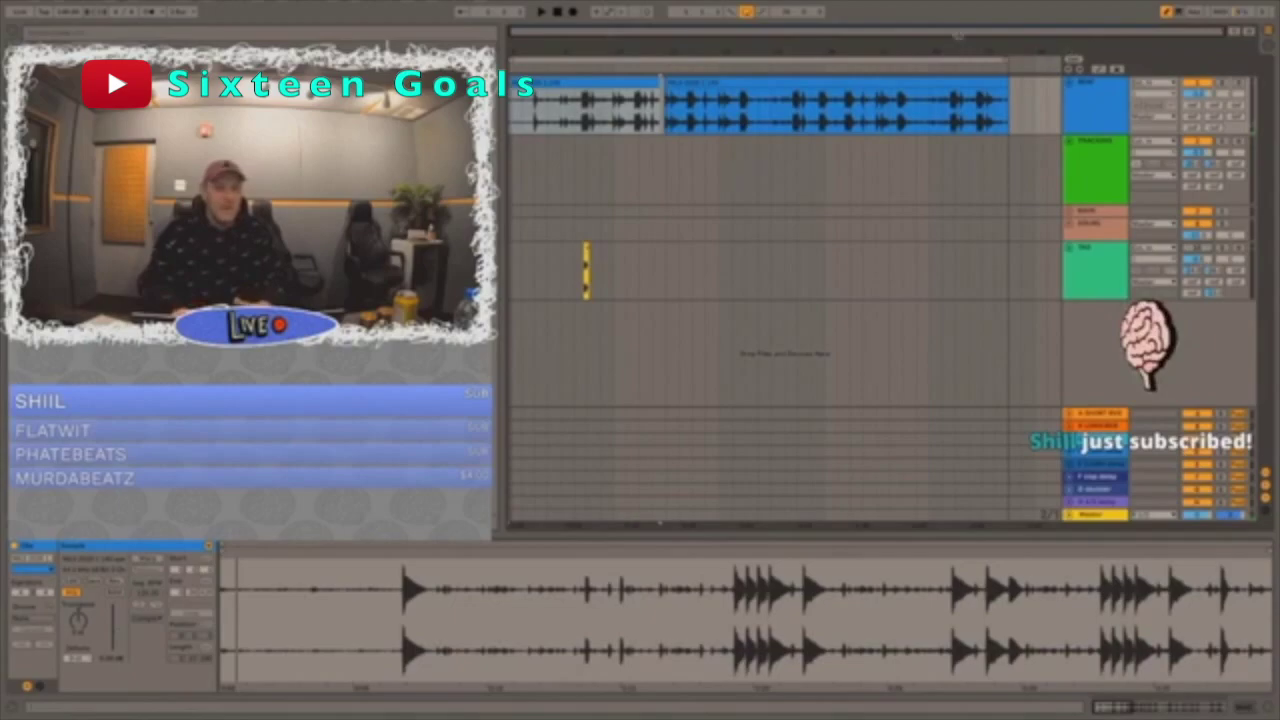
pyautogui.press('space')
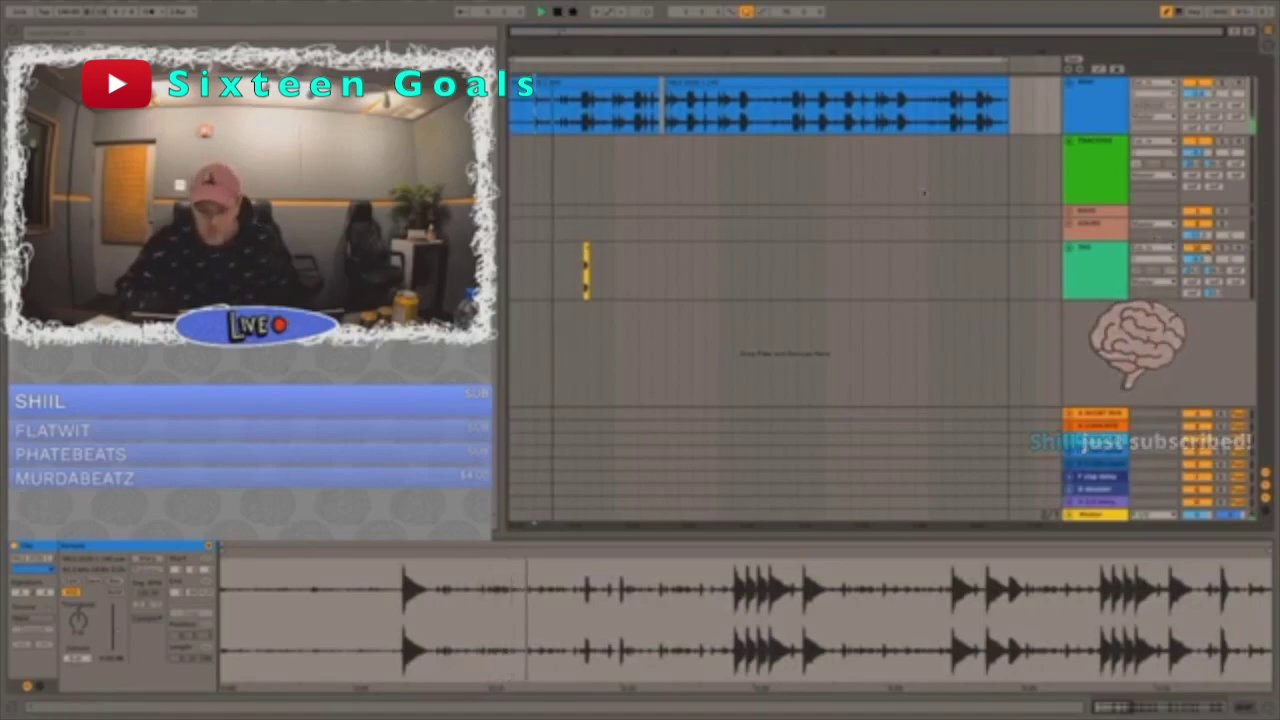
# - Select the vocal group below MAIN, and unfold the MAIN group to show its tracks
pyautogui.click(1108, 271)
pyautogui.click(1094, 229)
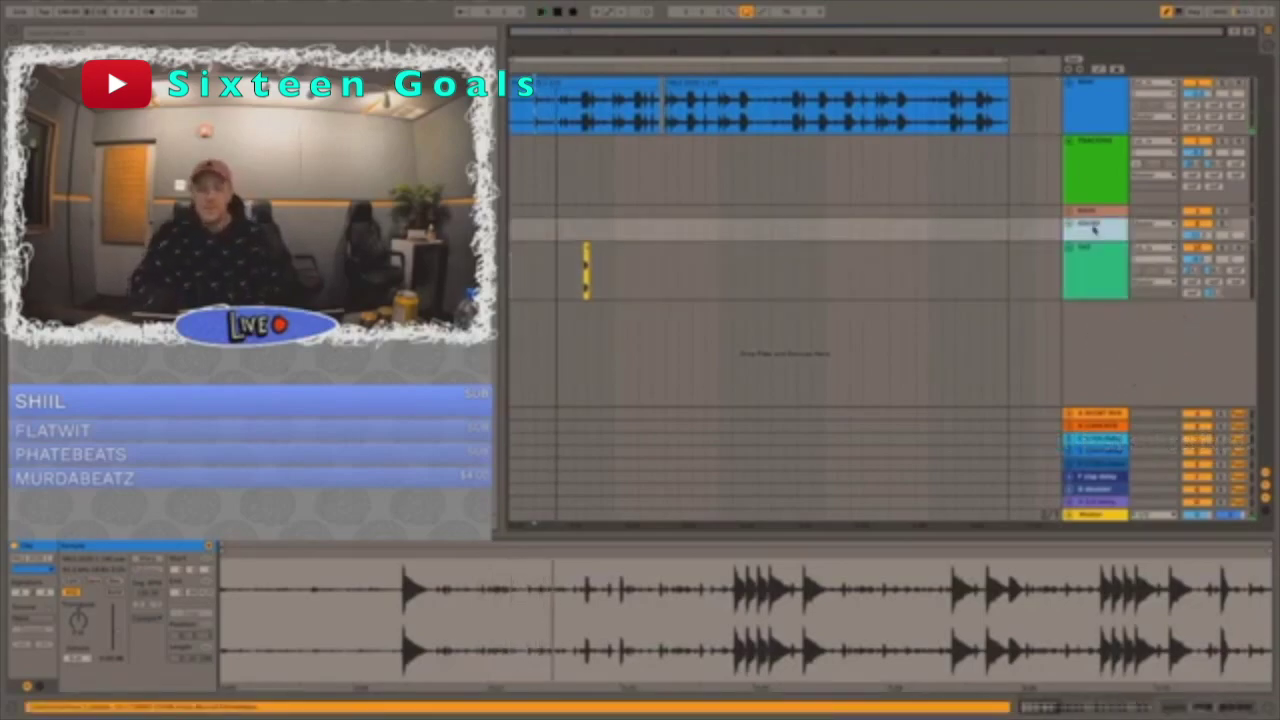
pyautogui.click(1069, 212)
pyautogui.scroll(-1, 1069, 212)
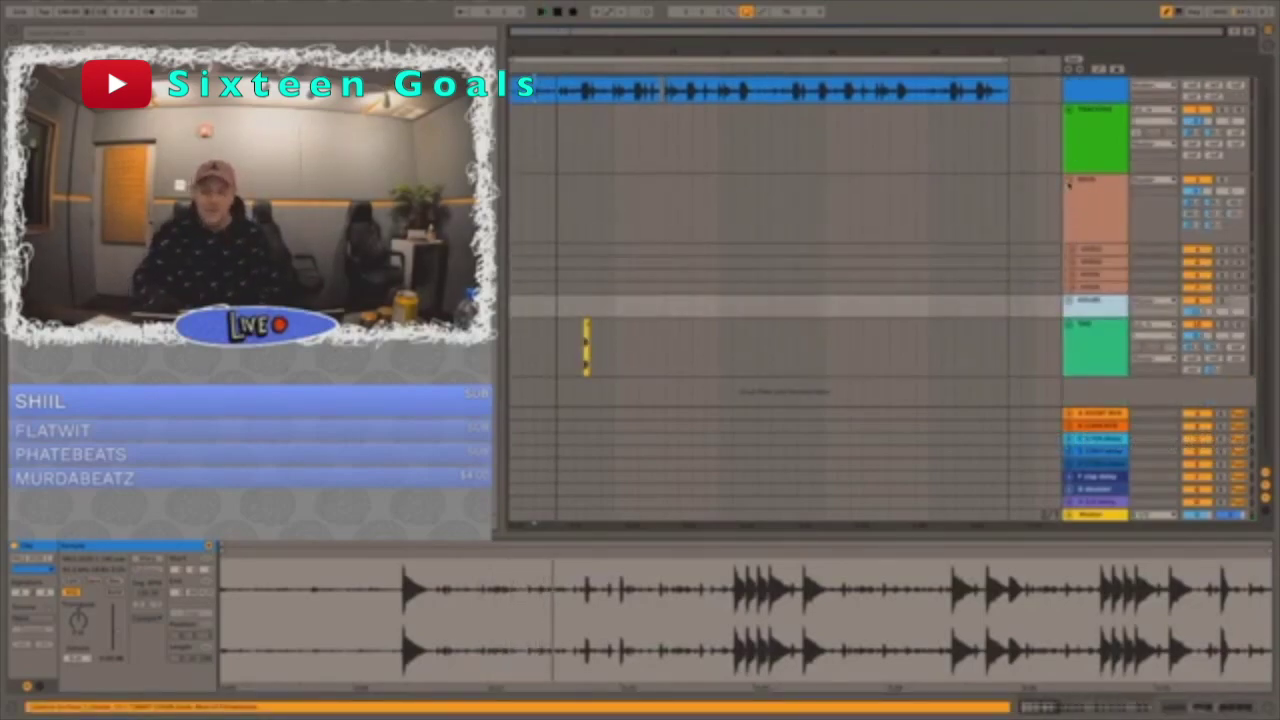
# - Fold the MAIN group, and examine the Renaissance Reverb and Pro-Q 2 settings on the short reverb return
pyautogui.click(1067, 186)
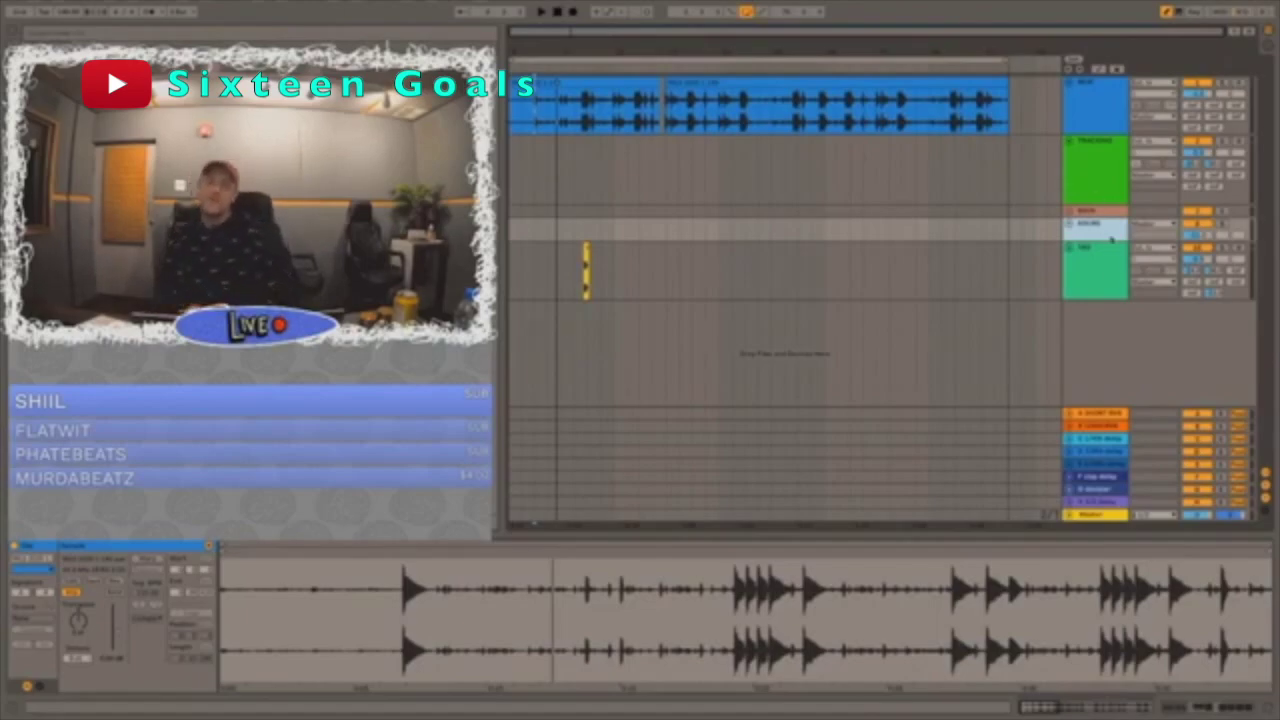
pyautogui.click(1092, 291)
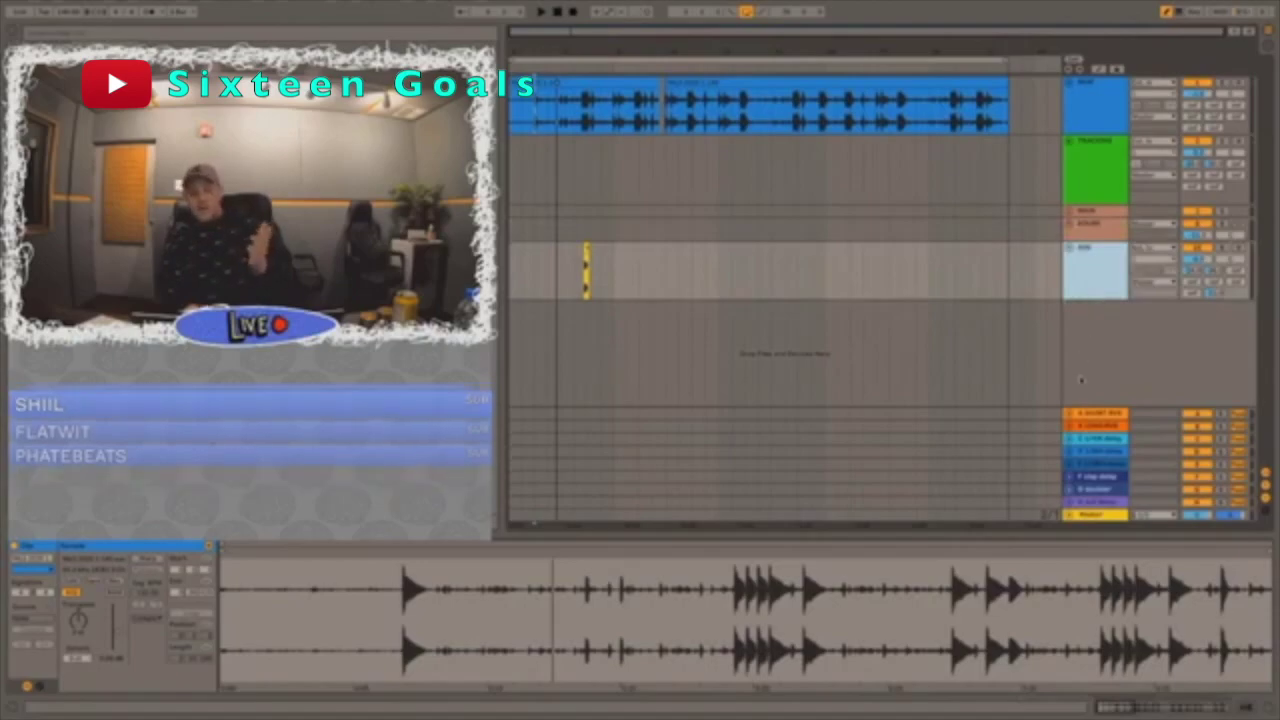
pyautogui.click(1095, 413)
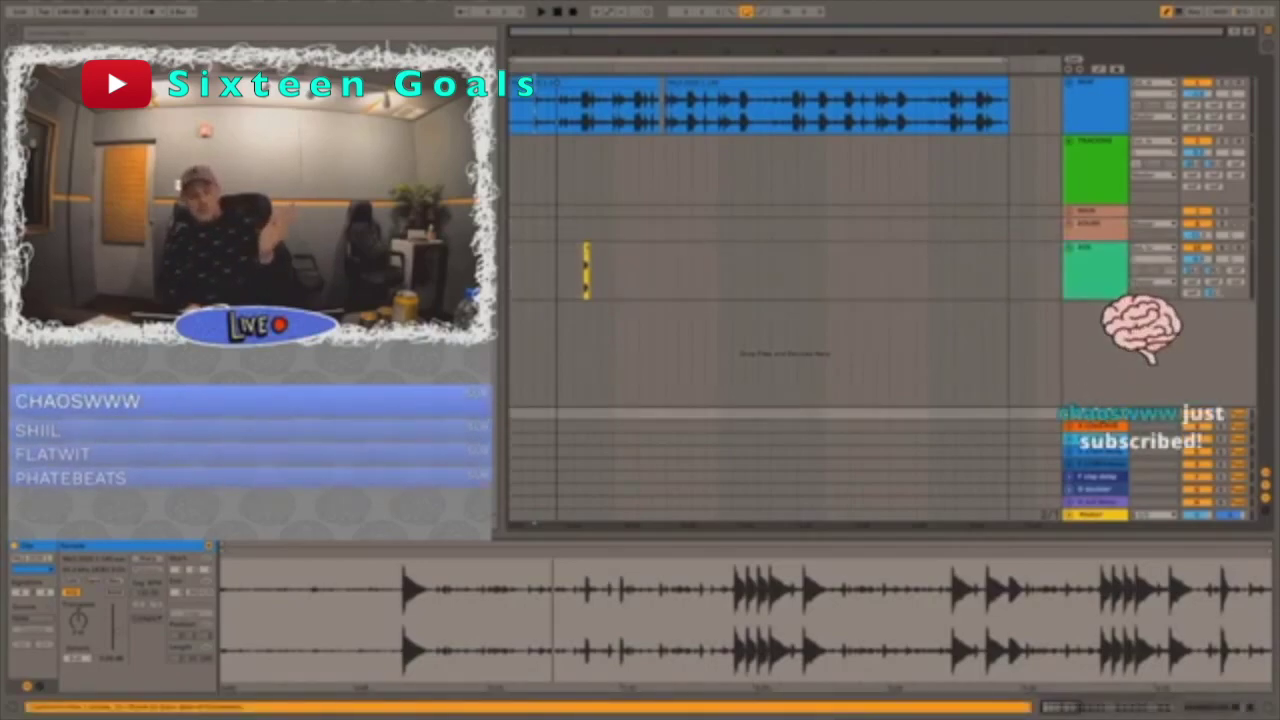
pyautogui.click(583, 414)
pyautogui.click(42, 573)
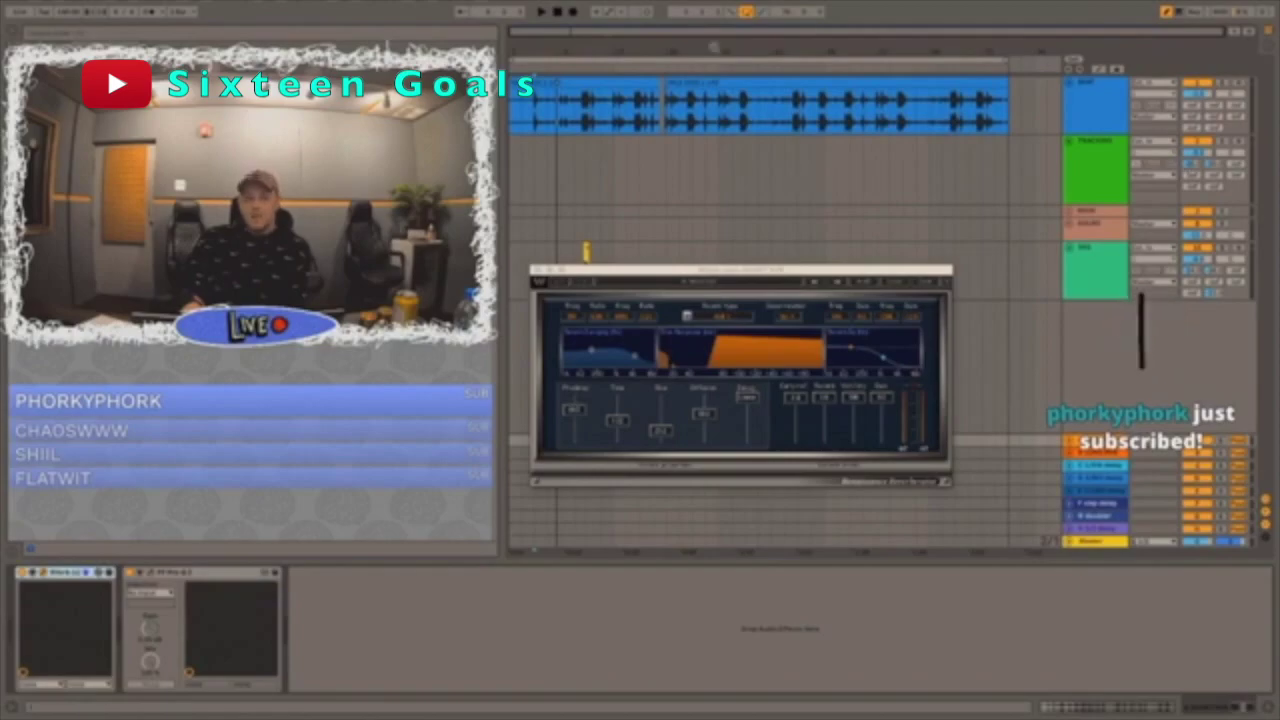
pyautogui.click(748, 272)
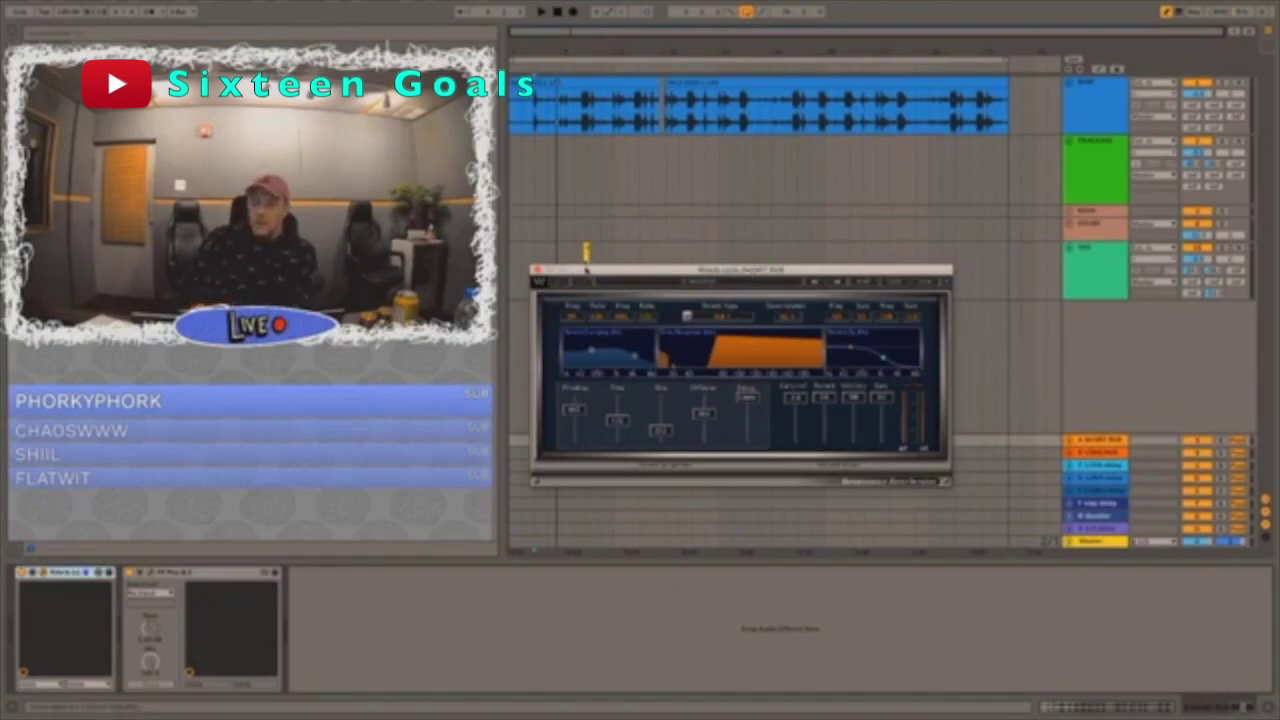
pyautogui.click(538, 271)
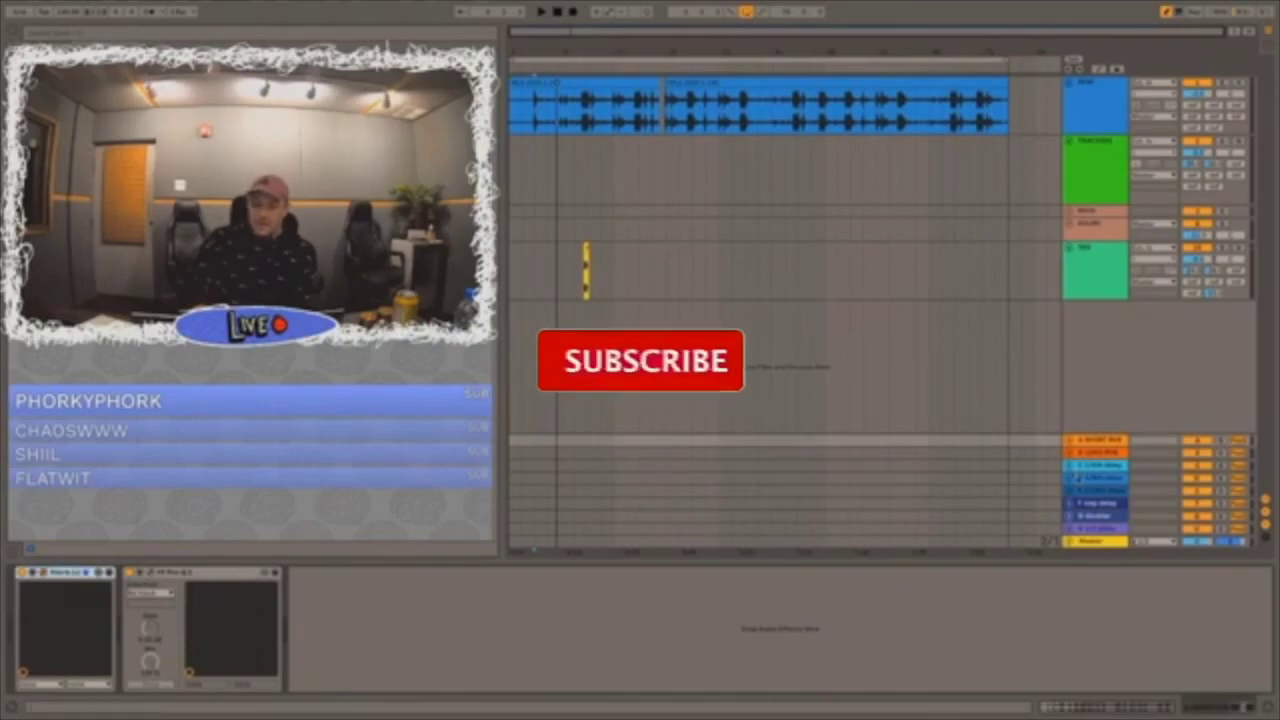
pyautogui.click(151, 574)
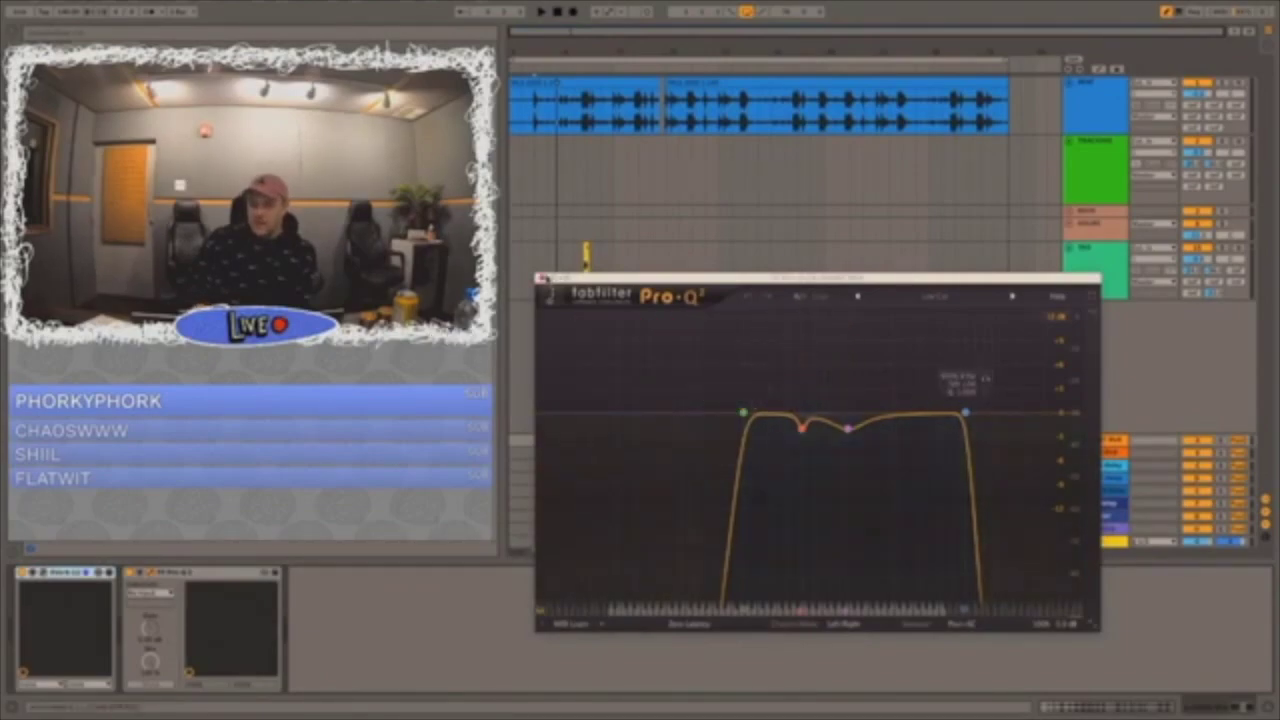
pyautogui.click(541, 279)
# - Select the tracking track and unfold the MAIN group to check their send levels
pyautogui.click(1076, 172)
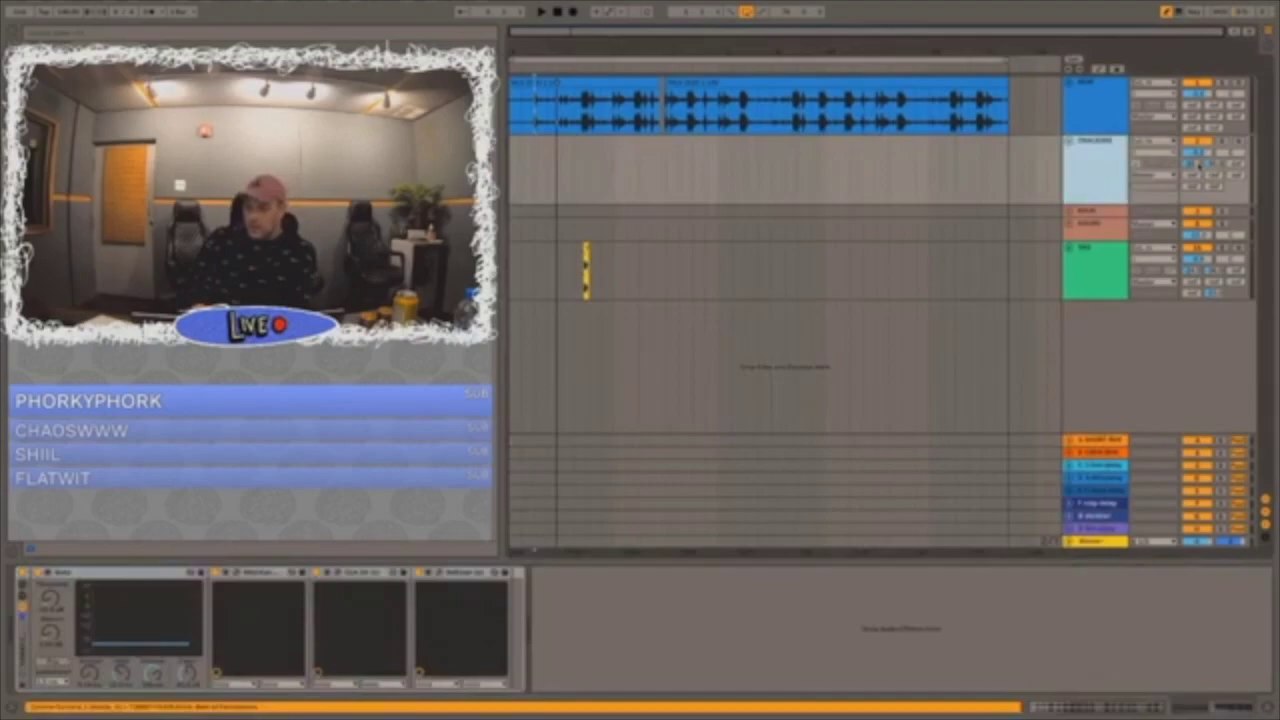
pyautogui.click(1068, 213)
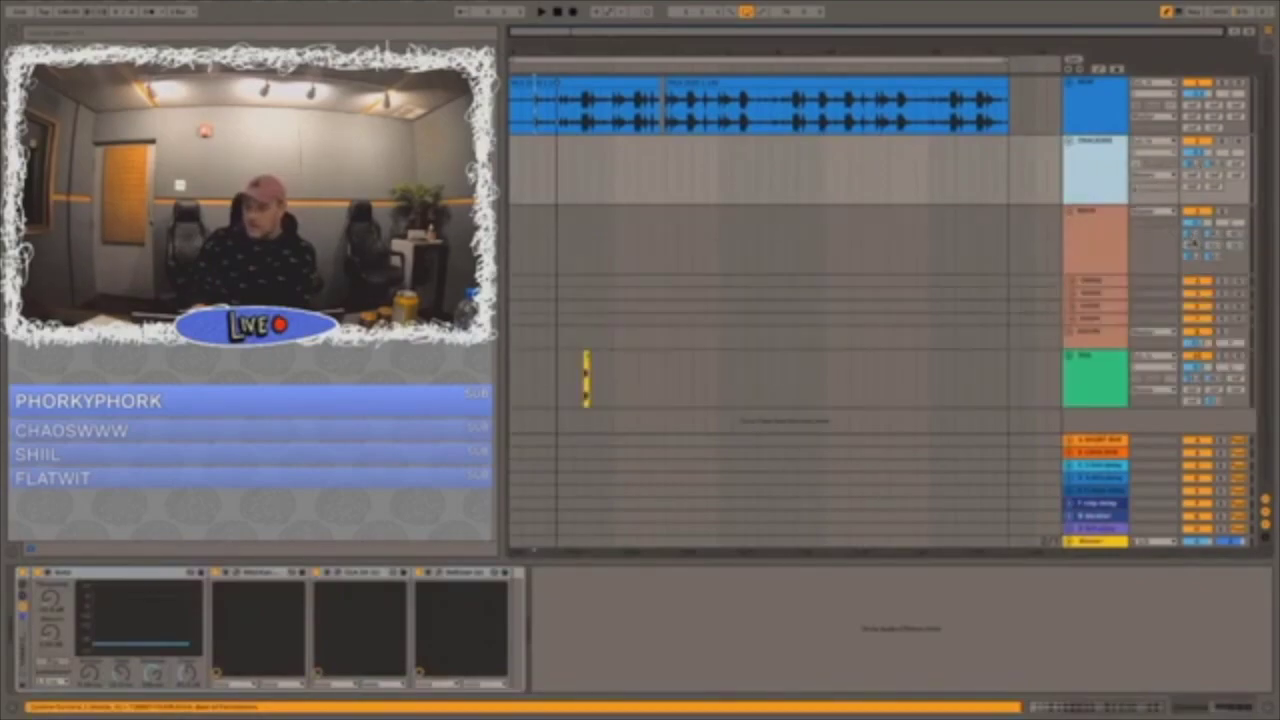
pyautogui.press('super+z')
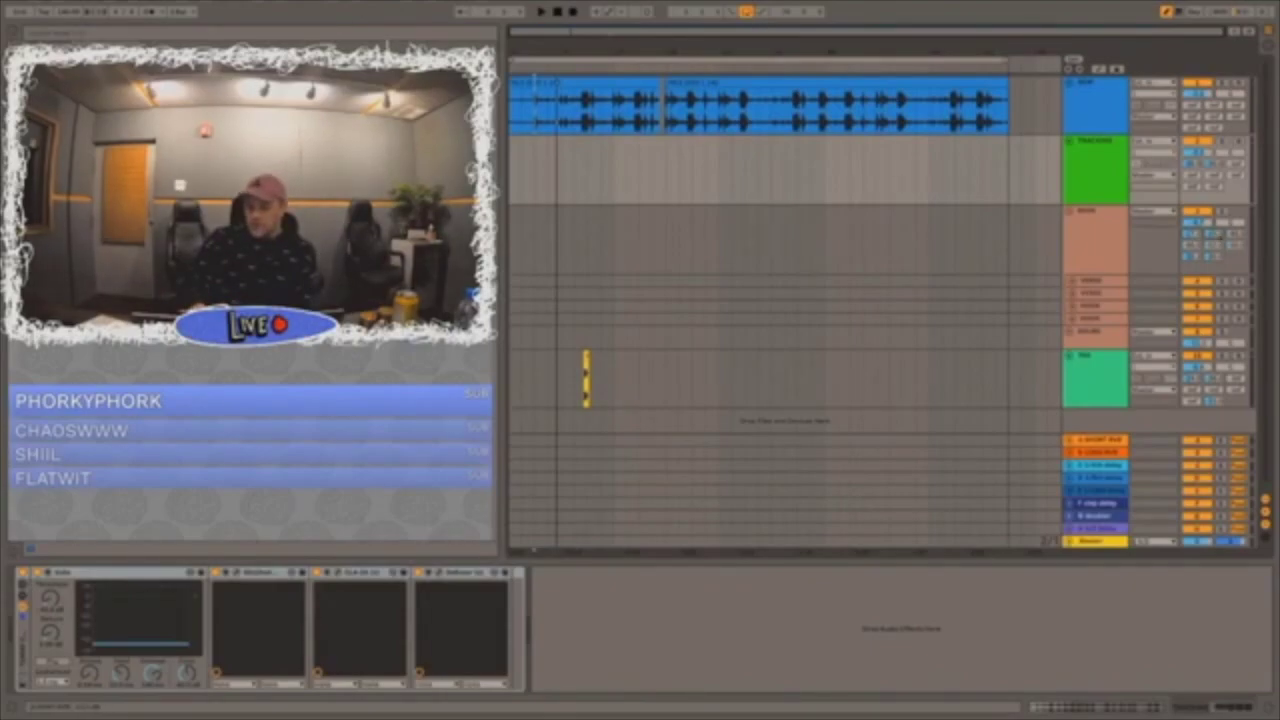
# - Examine the ValhallaRoom and Pro-Q 2 settings on the long reverb return, closing both plug-in windows
pyautogui.click(1090, 453)
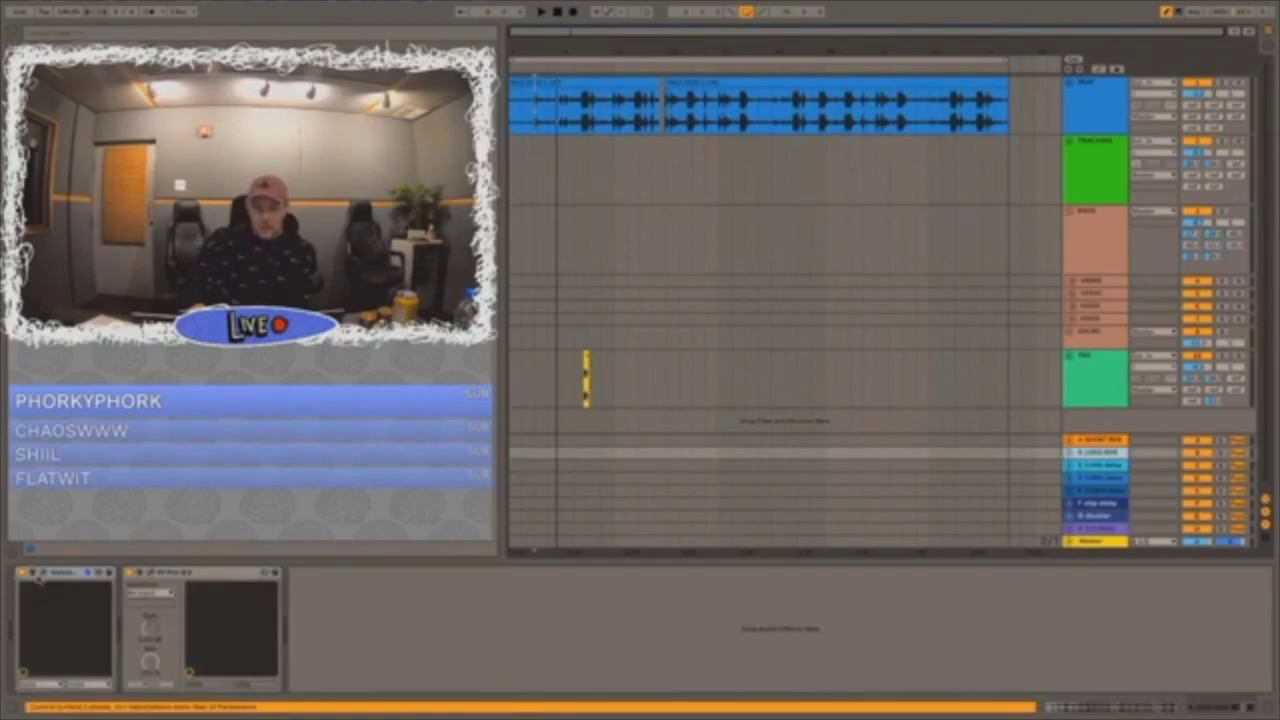
pyautogui.click(43, 573)
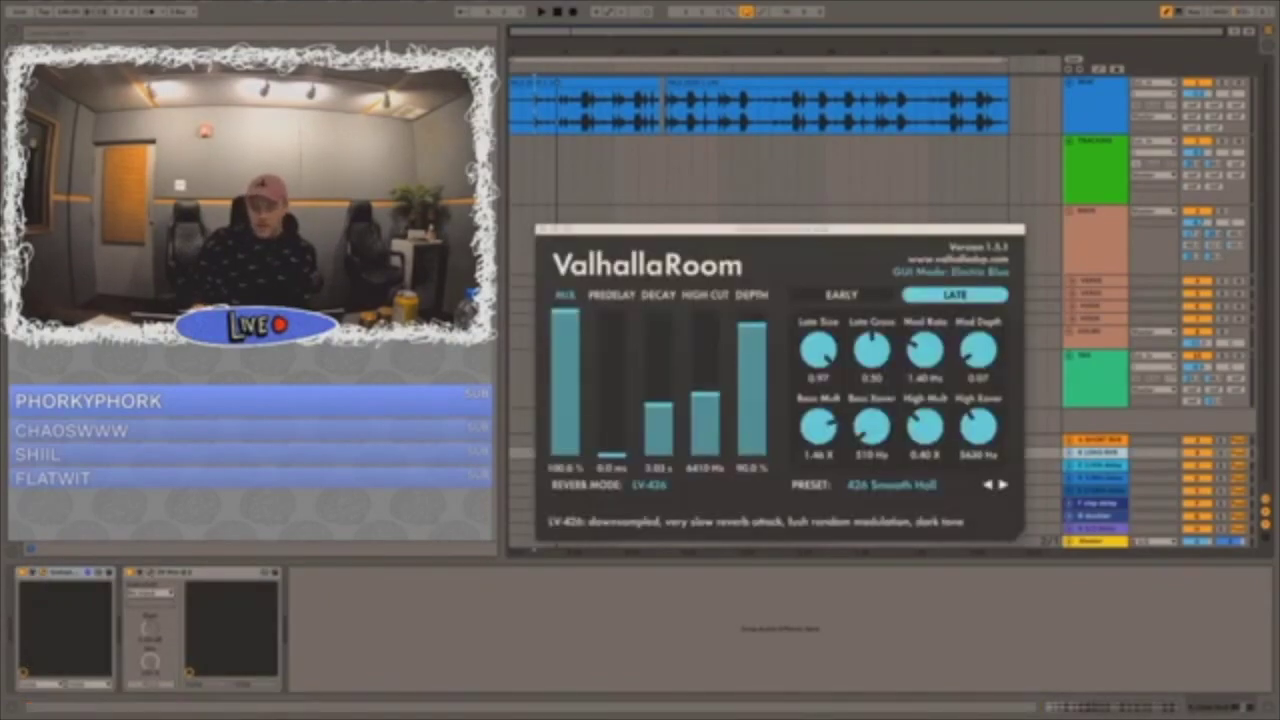
pyautogui.click(152, 573)
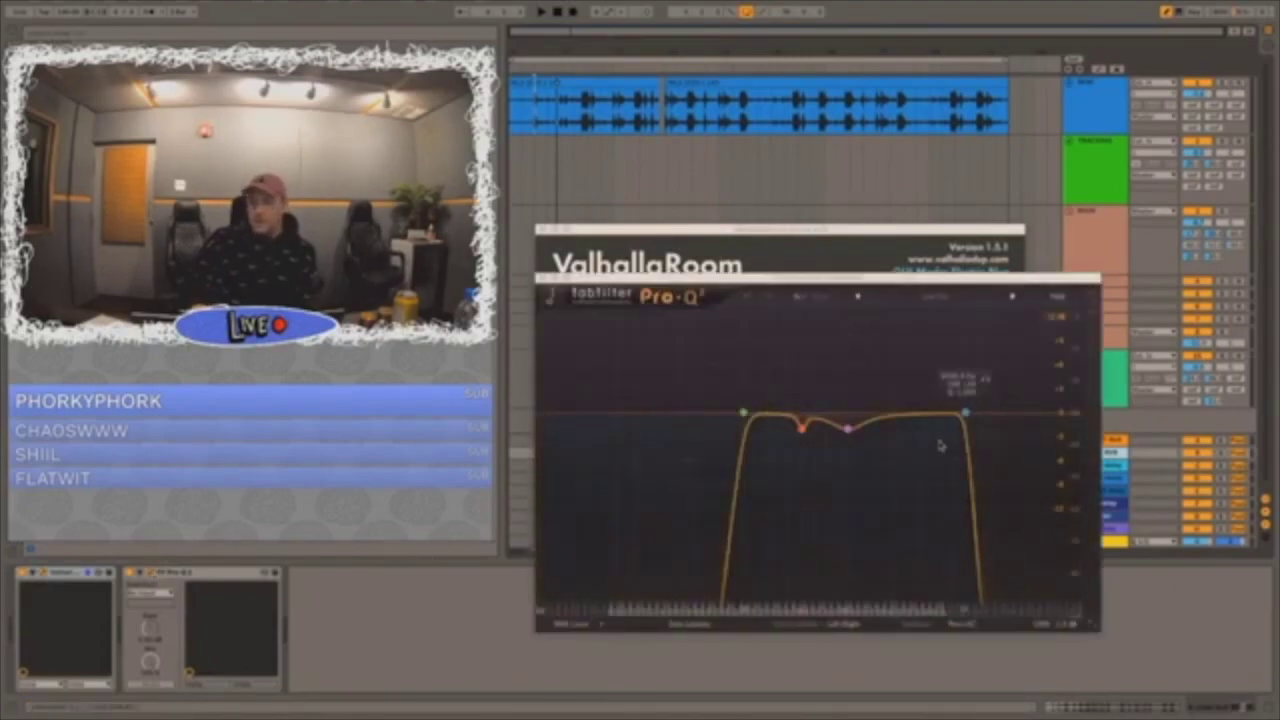
pyautogui.click(541, 279)
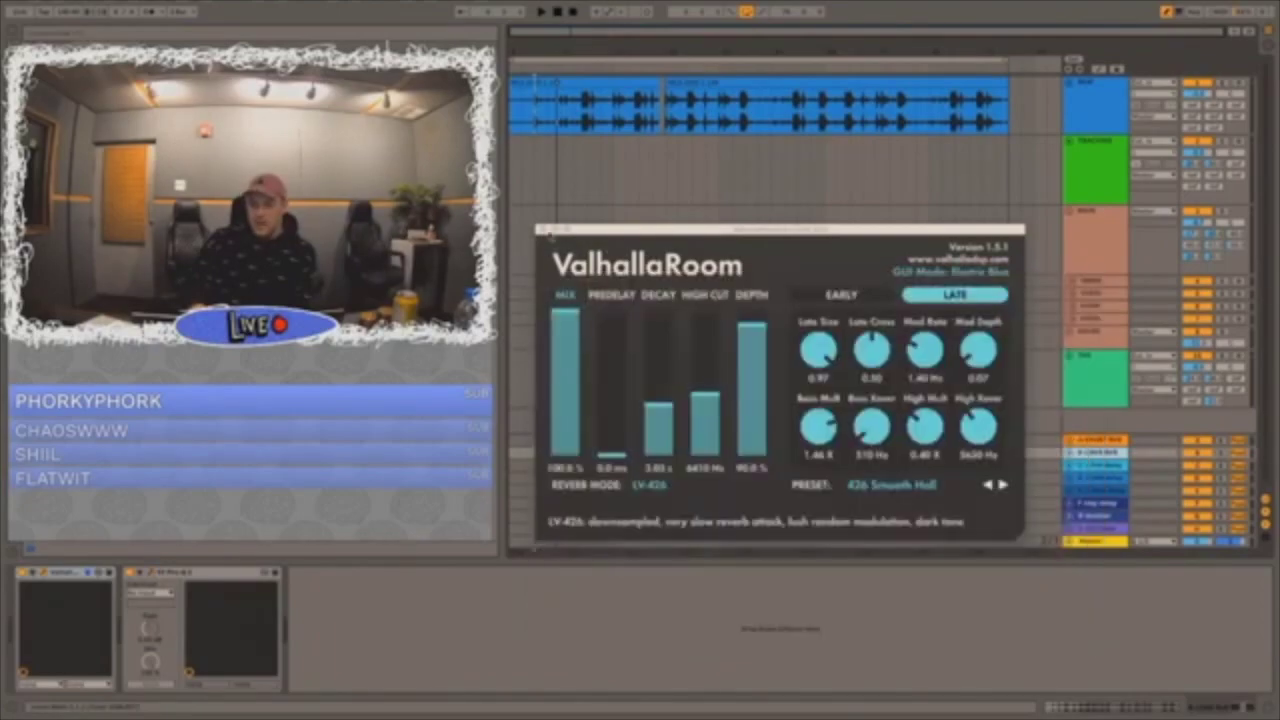
pyautogui.click(541, 230)
# - Browse the delay returns, and examine the H-Delay plug-in on return D with its window moved fully into view
pyautogui.click(1092, 478)
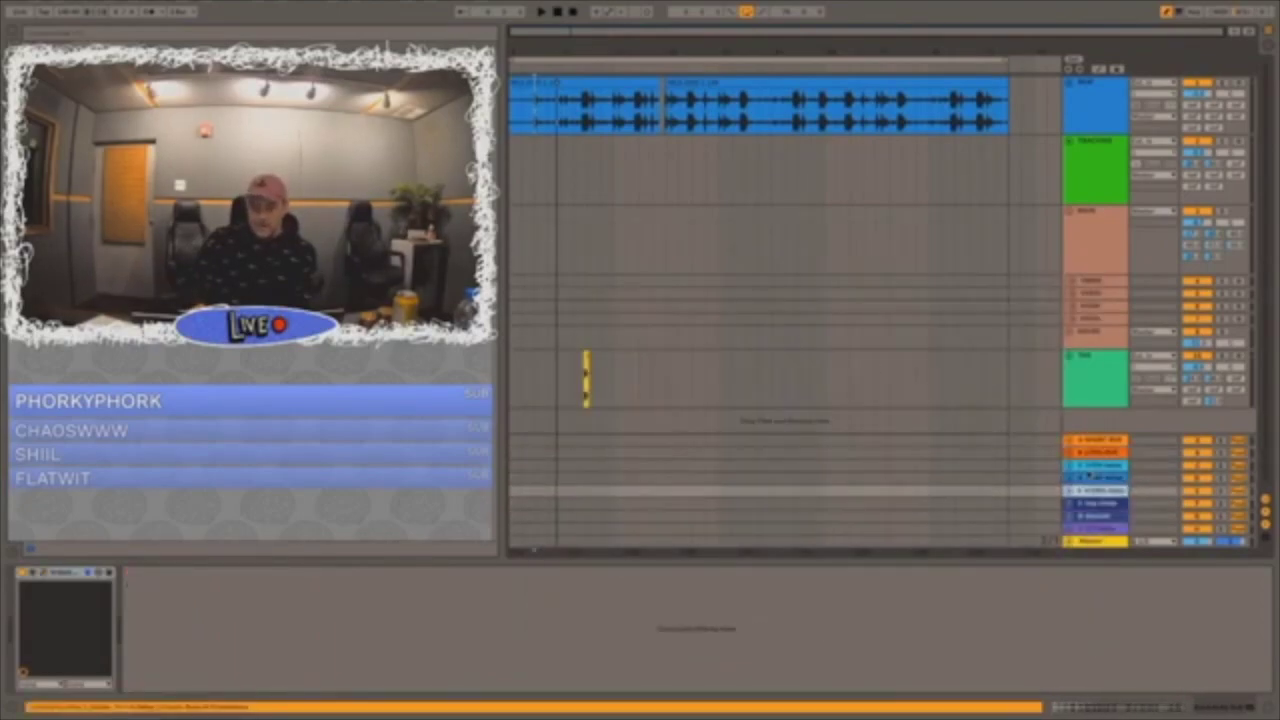
pyautogui.press('Down')
pyautogui.press('Down')
pyautogui.press('Down')
pyautogui.press('Up')
pyautogui.press('Up')
pyautogui.press('Up')
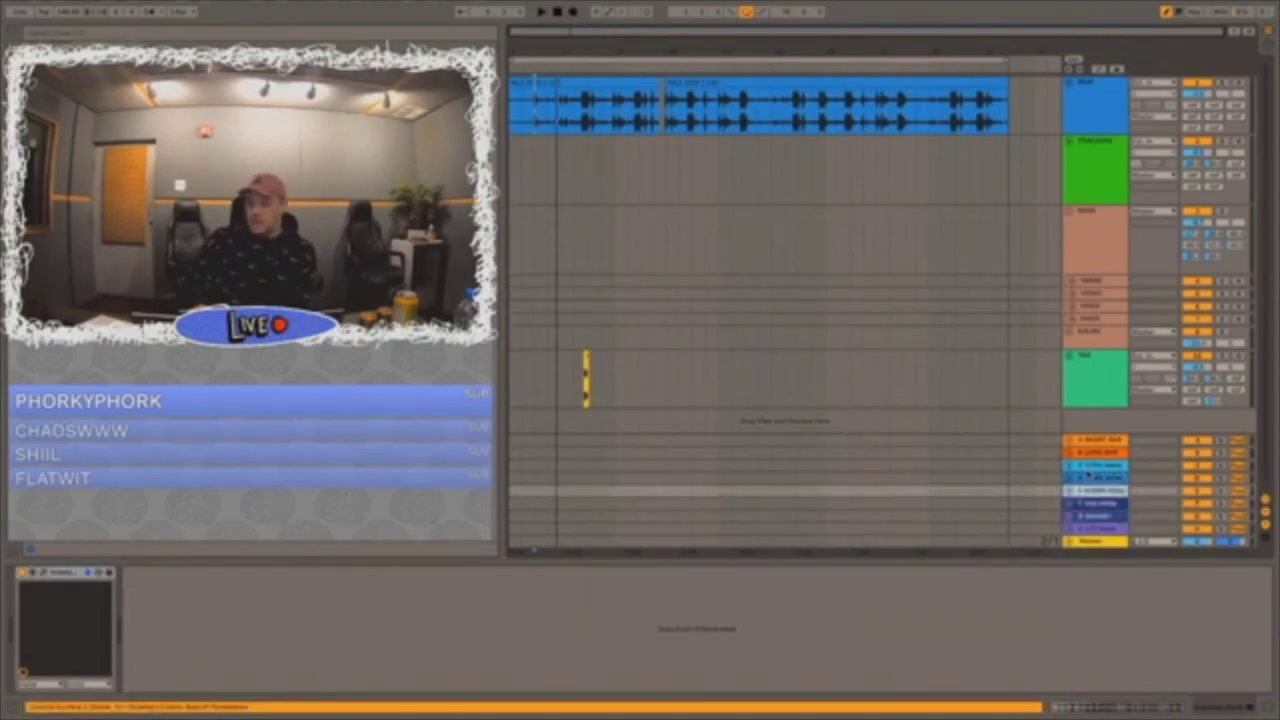
pyautogui.click(47, 577)
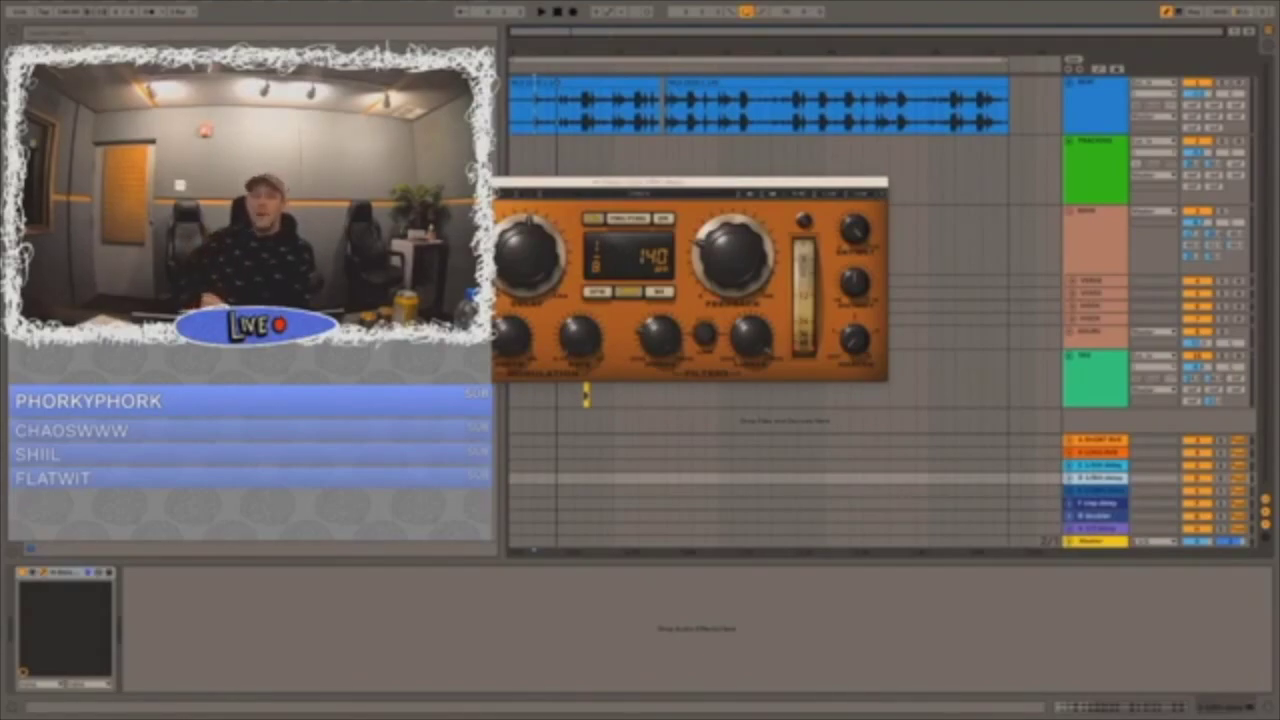
pyautogui.moveTo(546, 182); pyautogui.dragTo(721, 182)
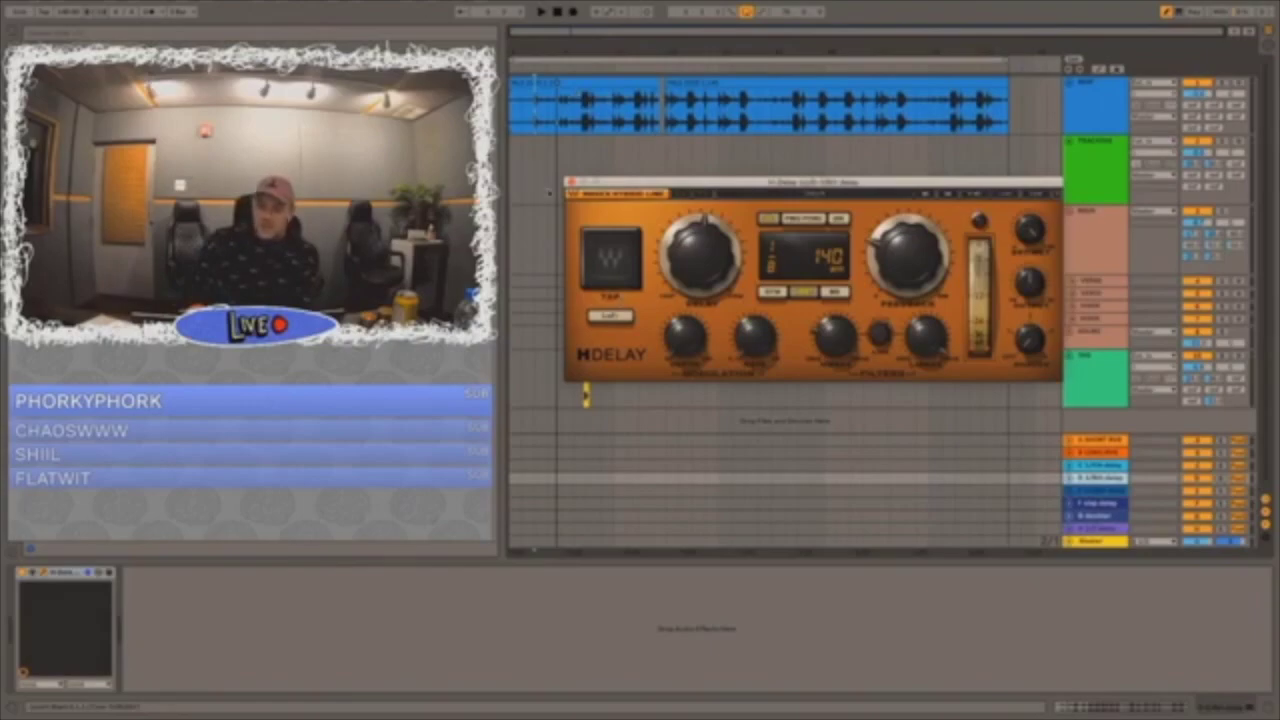
pyautogui.click(572, 183)
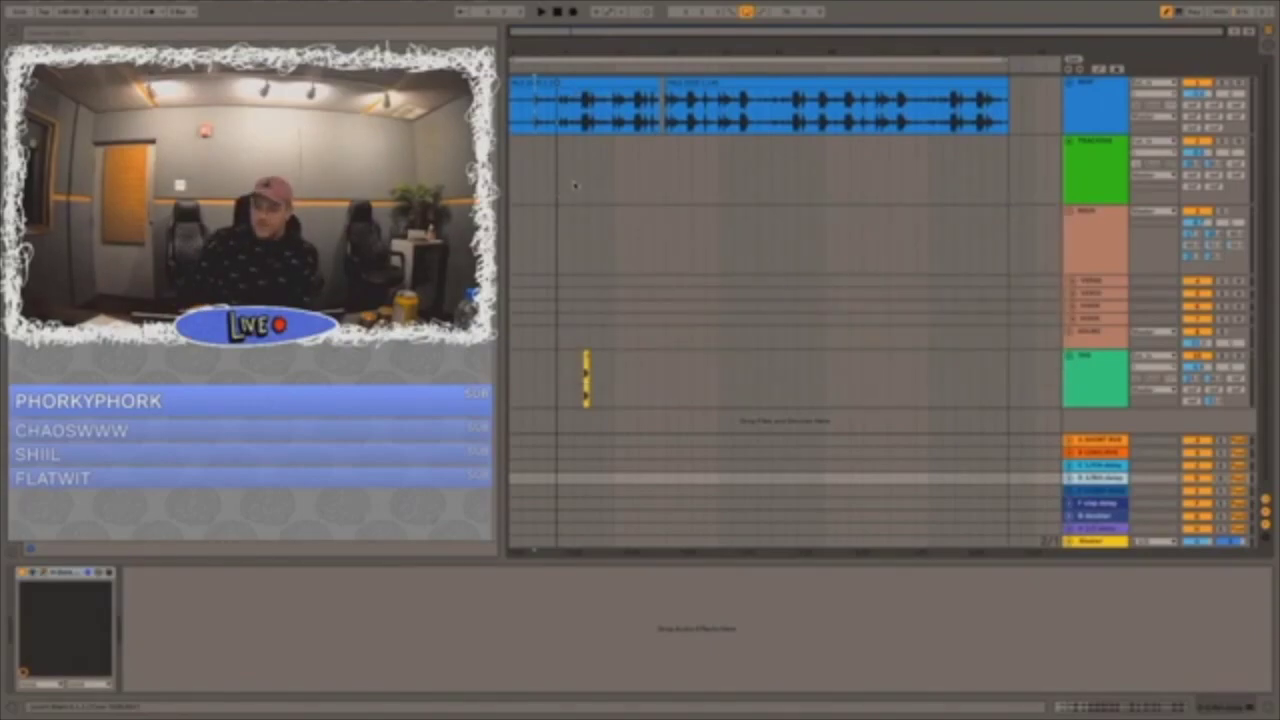
# - Select the delay return C, expand its Compressor's sidechain section, and look through the available sidechain sources
pyautogui.click(1100, 491)
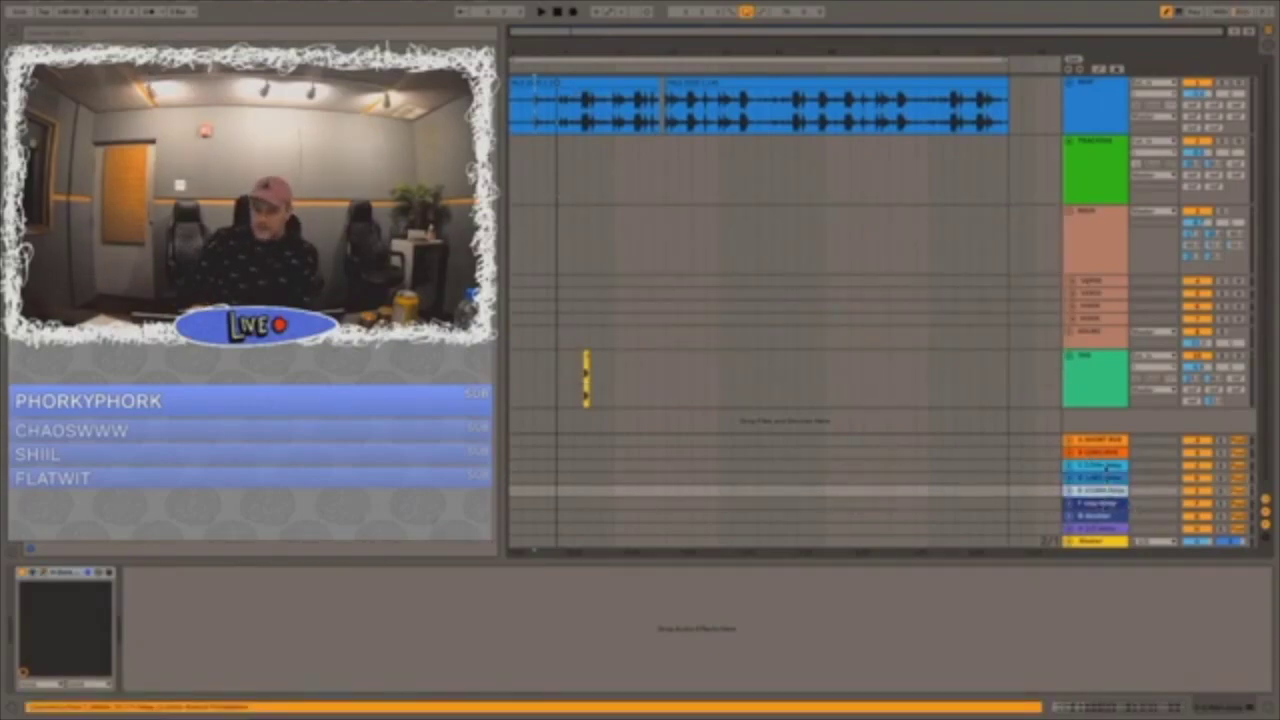
pyautogui.click(1100, 466)
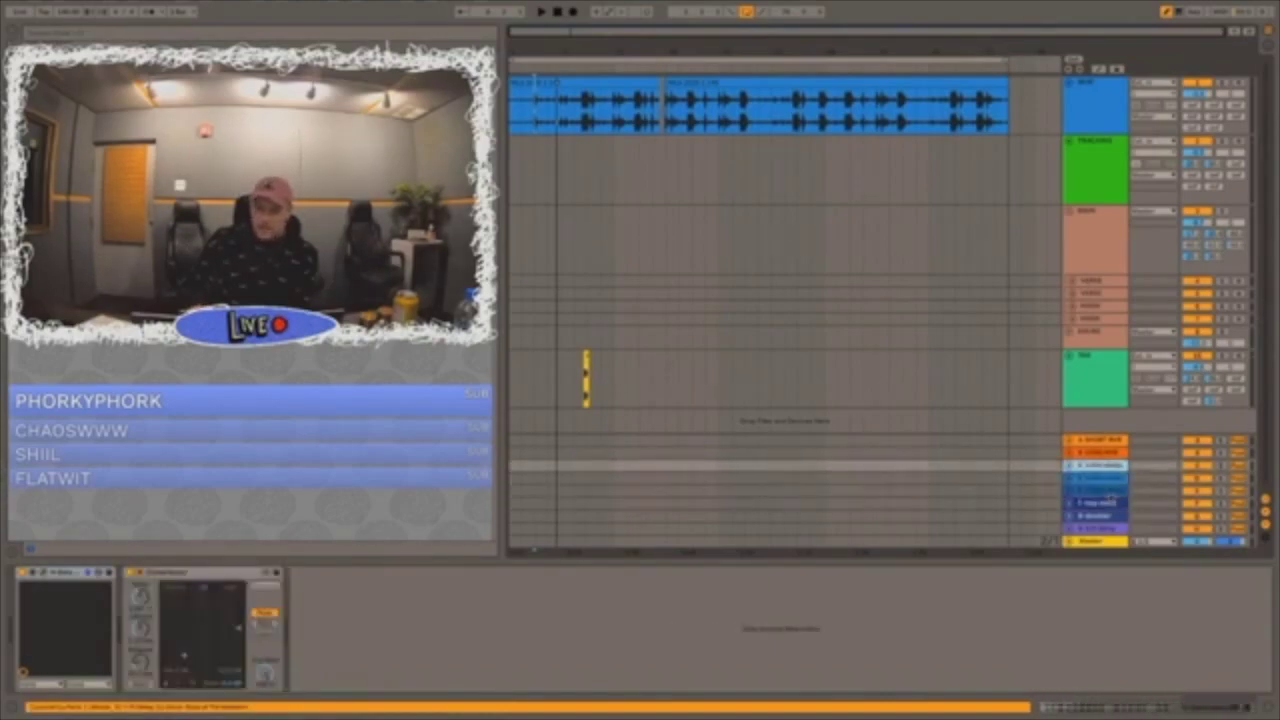
pyautogui.click(140, 575)
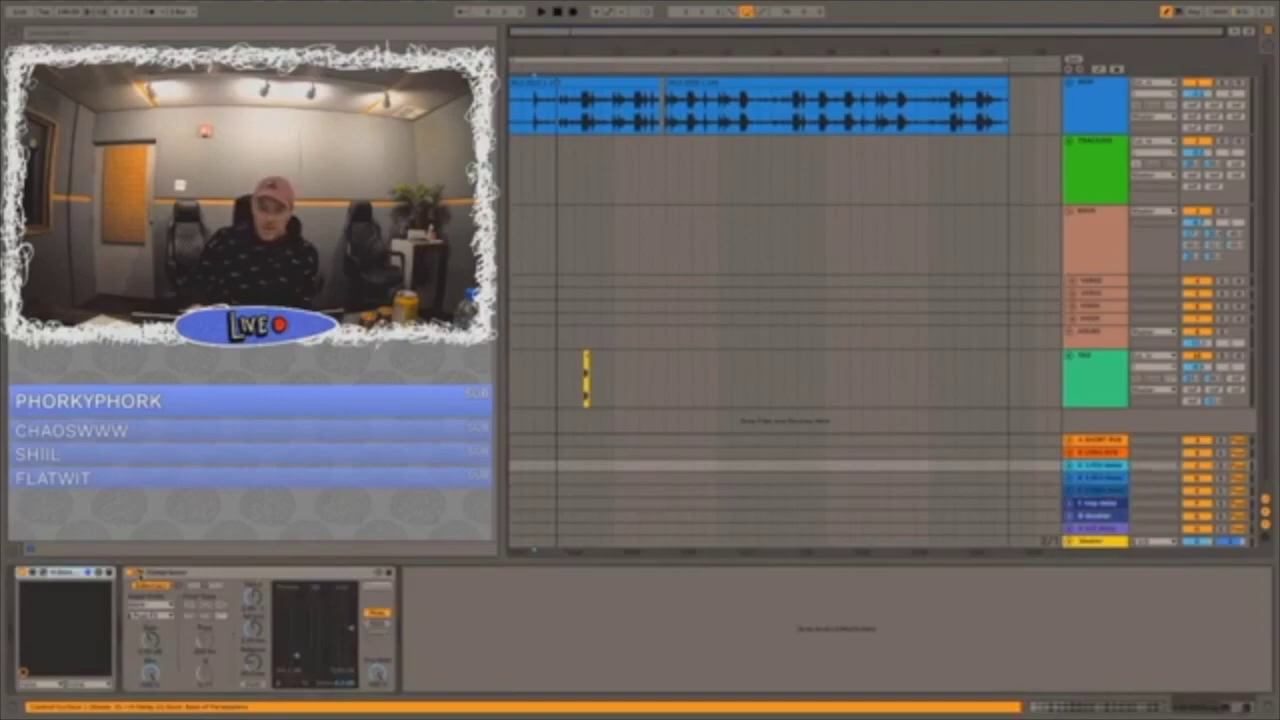
pyautogui.click(150, 605)
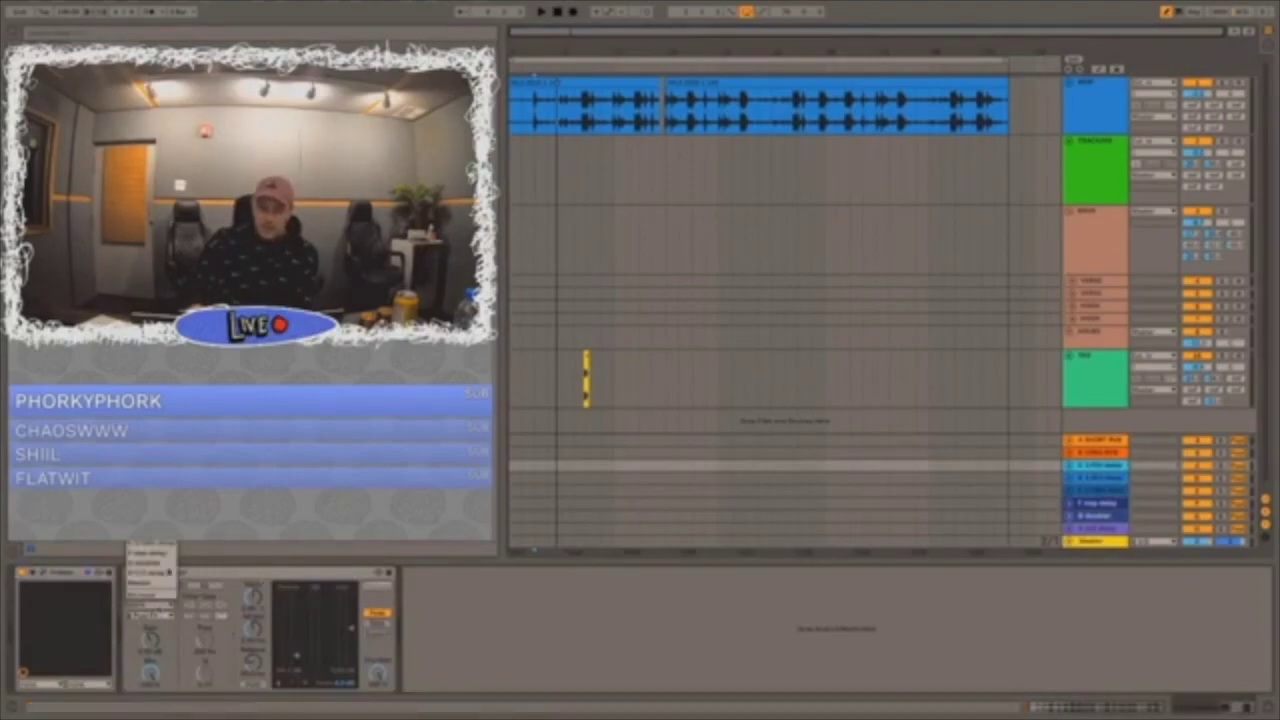
pyautogui.click(152, 500)
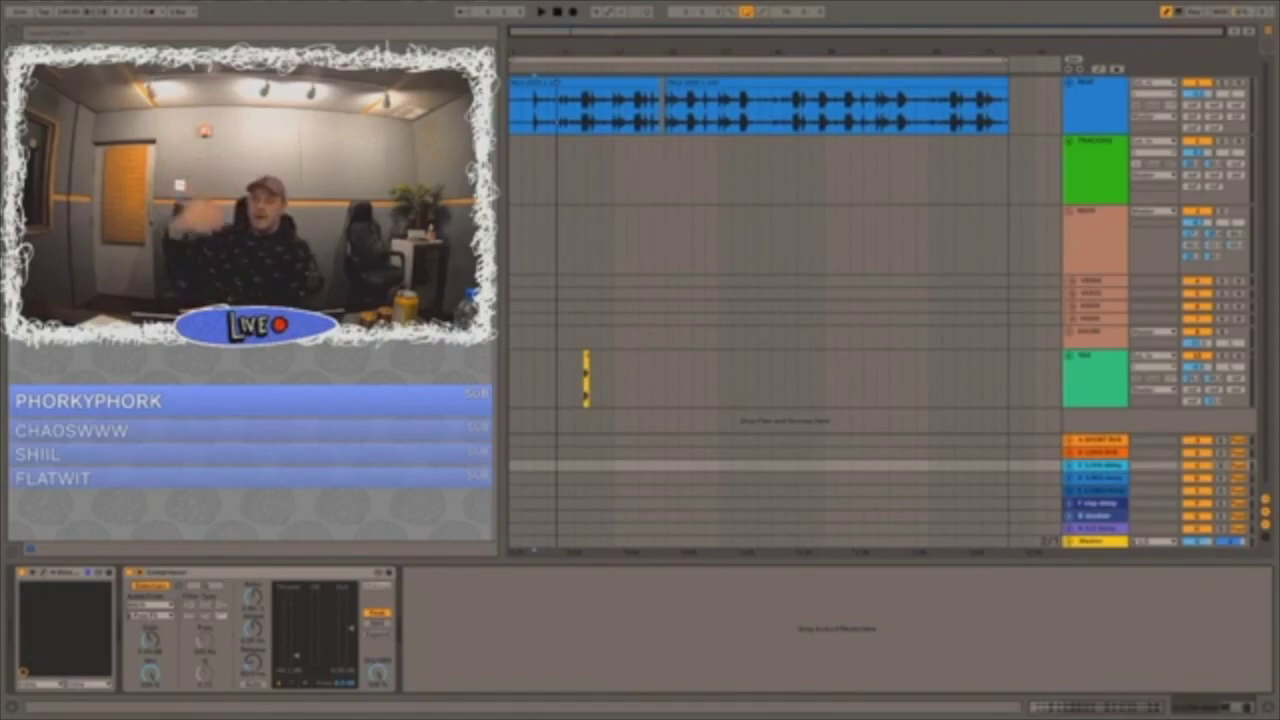
# - Fold the MAIN group and the tag track, and select the tracking track
pyautogui.click(1069, 215)
pyautogui.click(1070, 250)
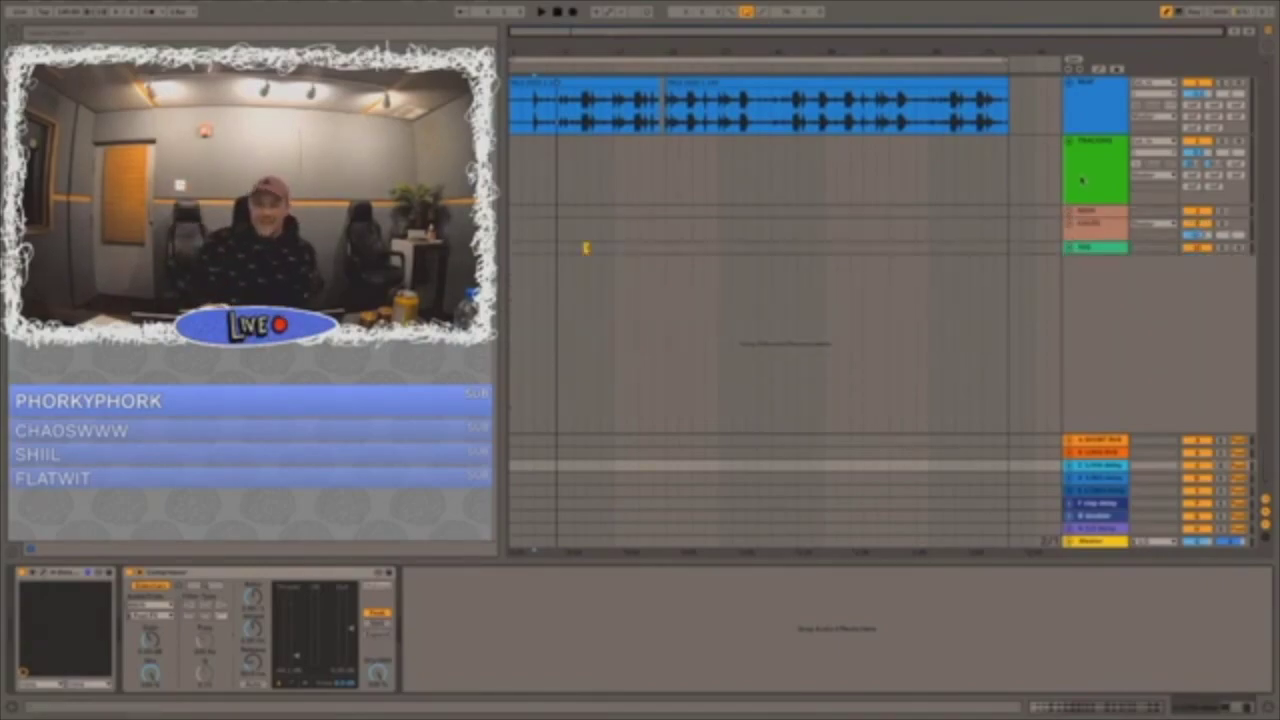
pyautogui.click(1083, 179)
pyautogui.click(1095, 113)
pyautogui.click(1095, 197)
# - Compare the effect chains of the MAIN group and the vocal group below it
pyautogui.press('Down')
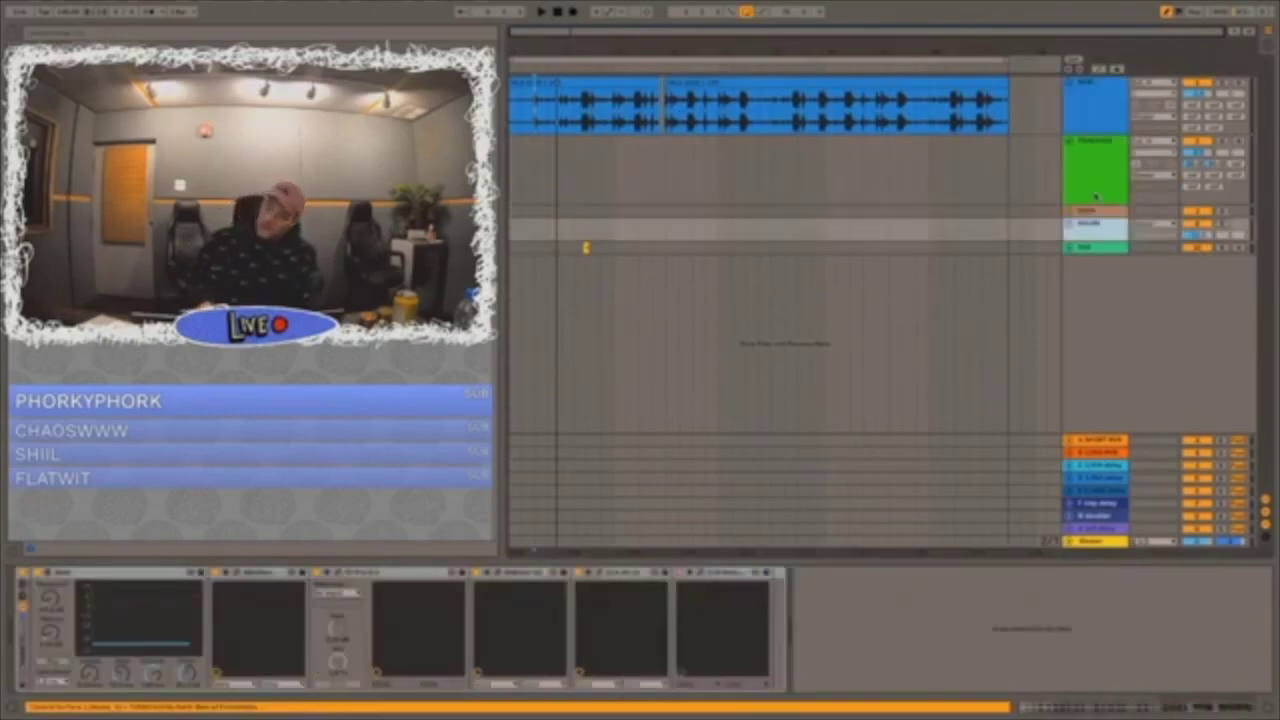
pyautogui.press('Up')
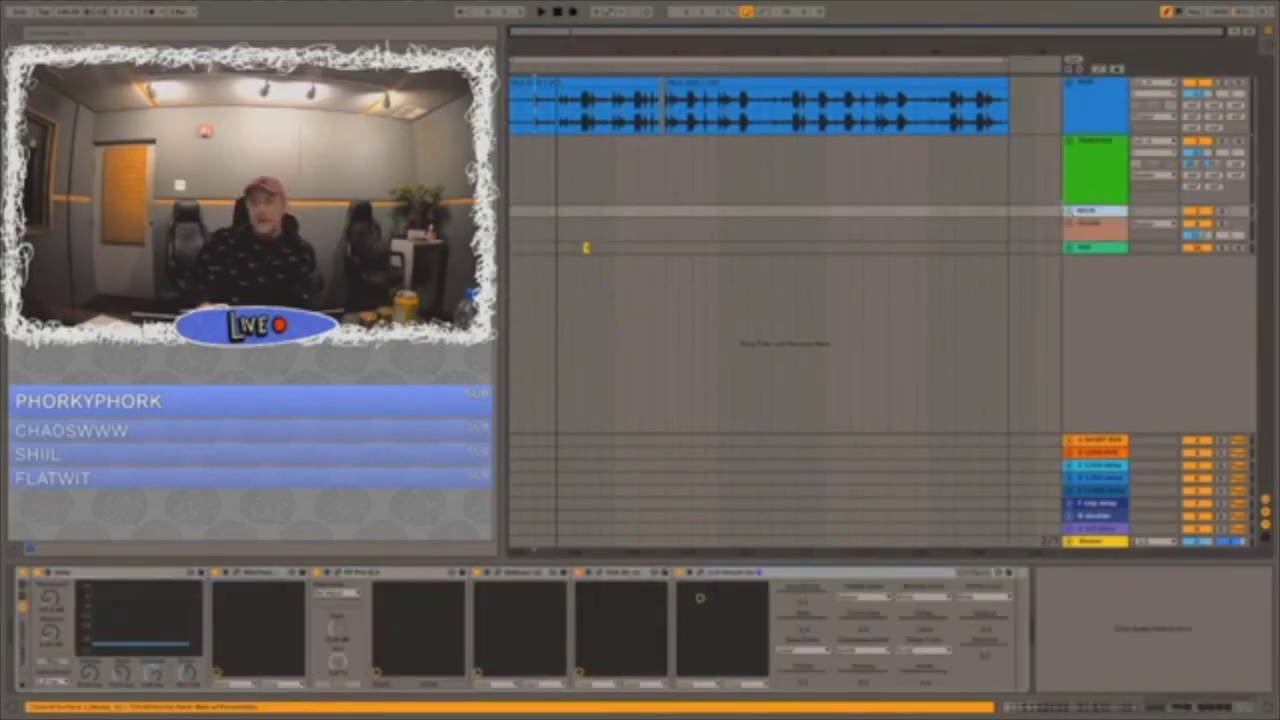
pyautogui.press('Right')
pyautogui.click(1071, 212)
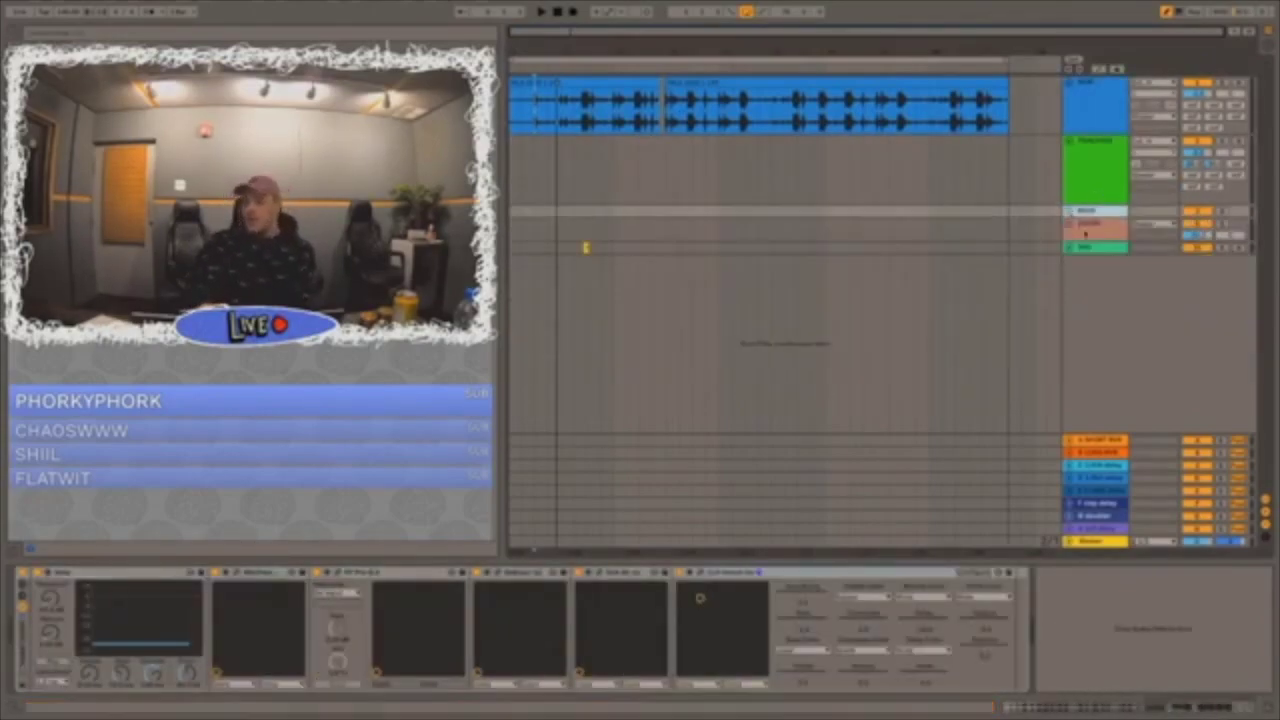
pyautogui.click(1086, 229)
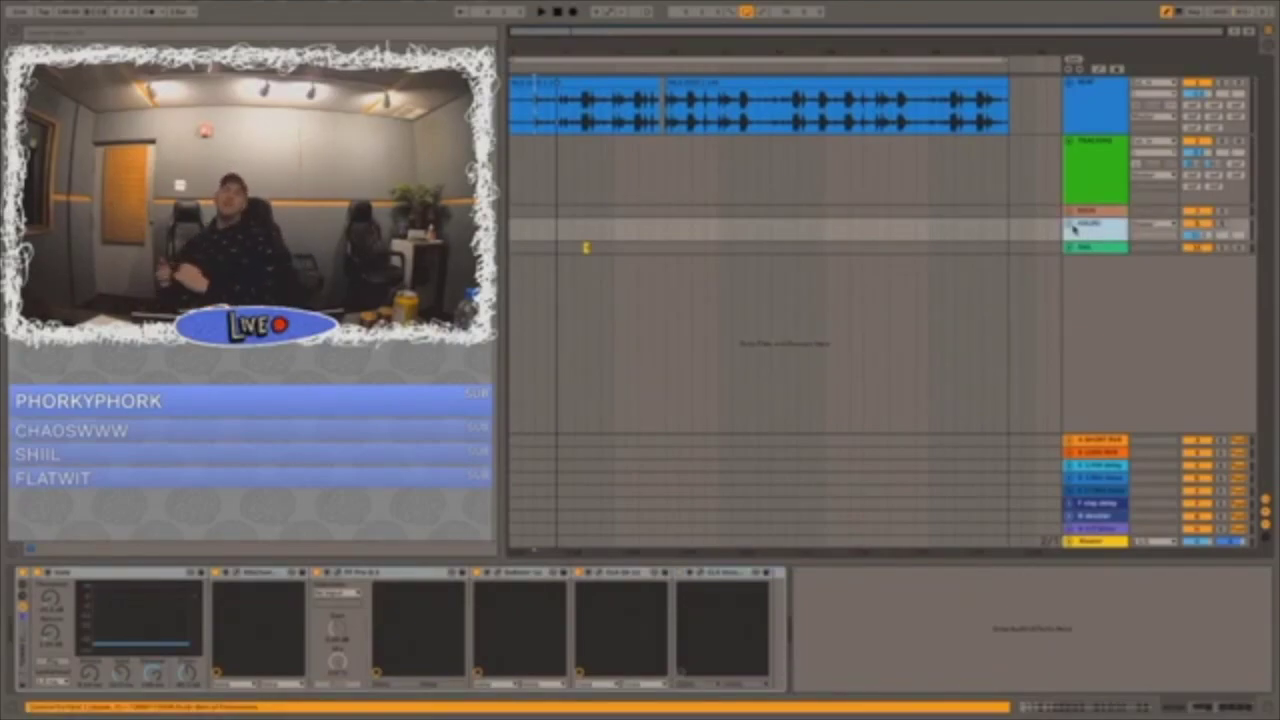